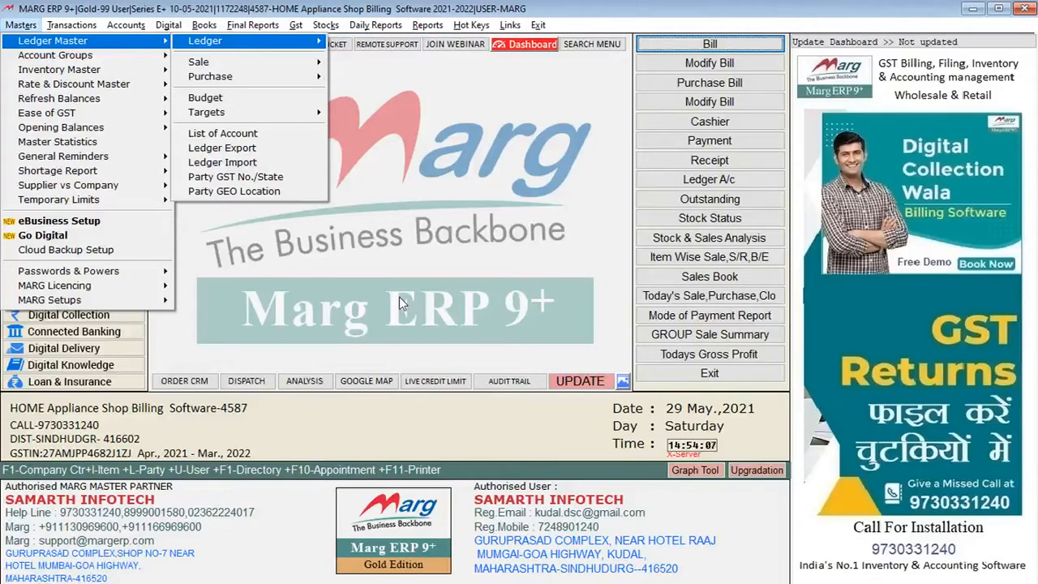
Open the Item Master list among the inventory masters
key("Escape")
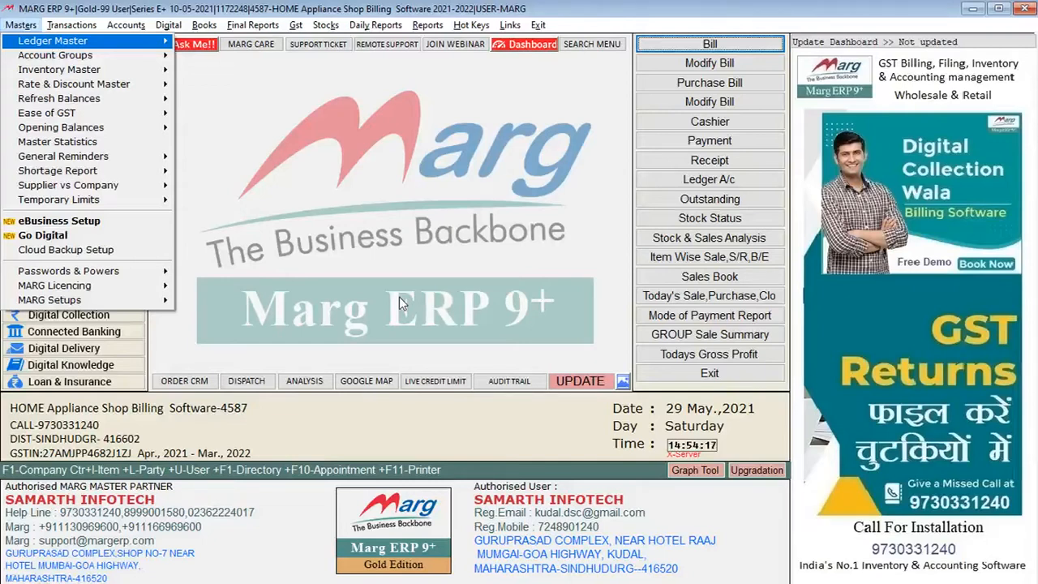
key("Left")
key("Right")
key("Down")
key("Down")
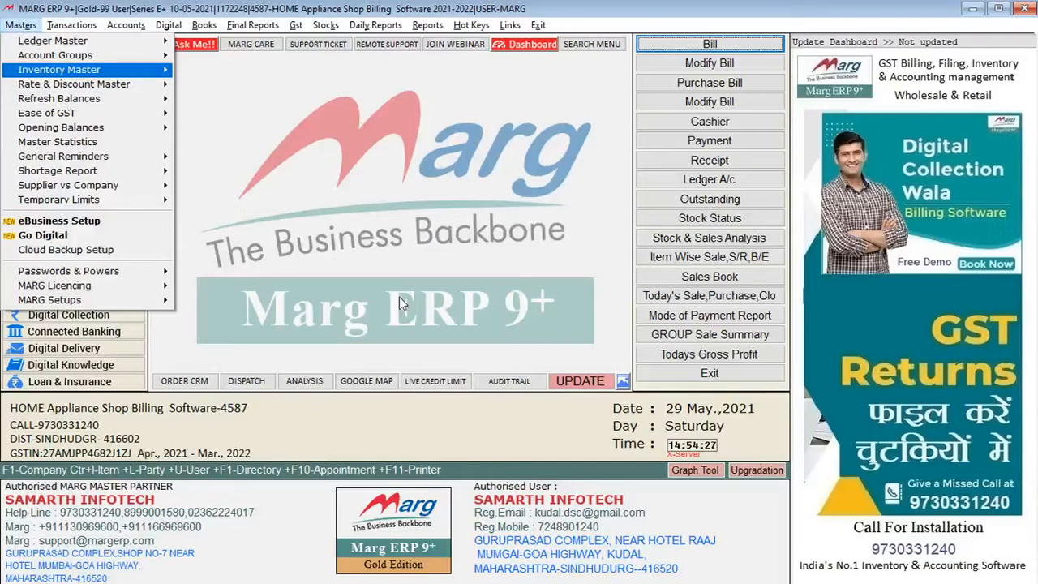
key("Right")
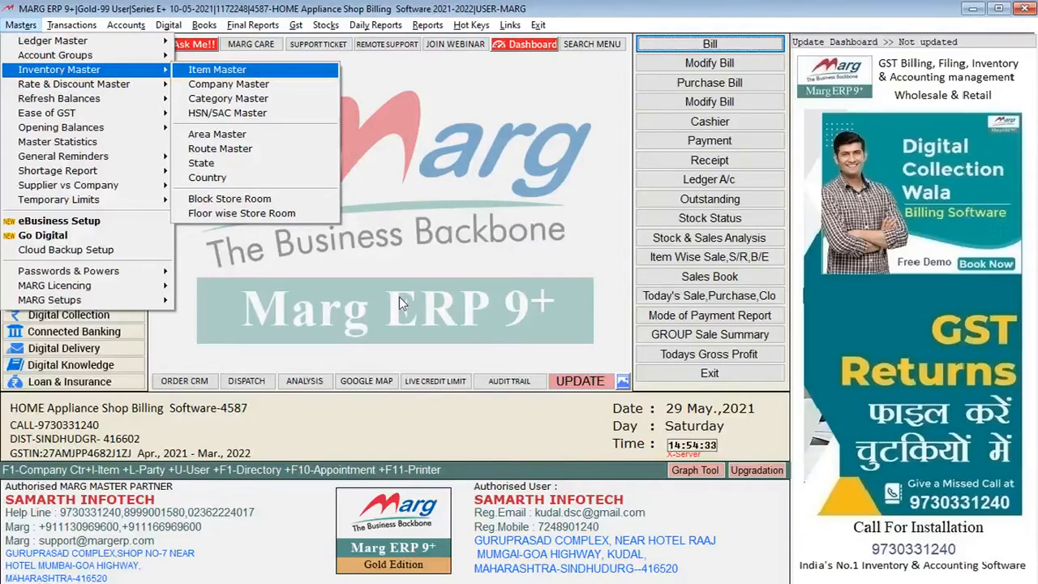
key("Return")
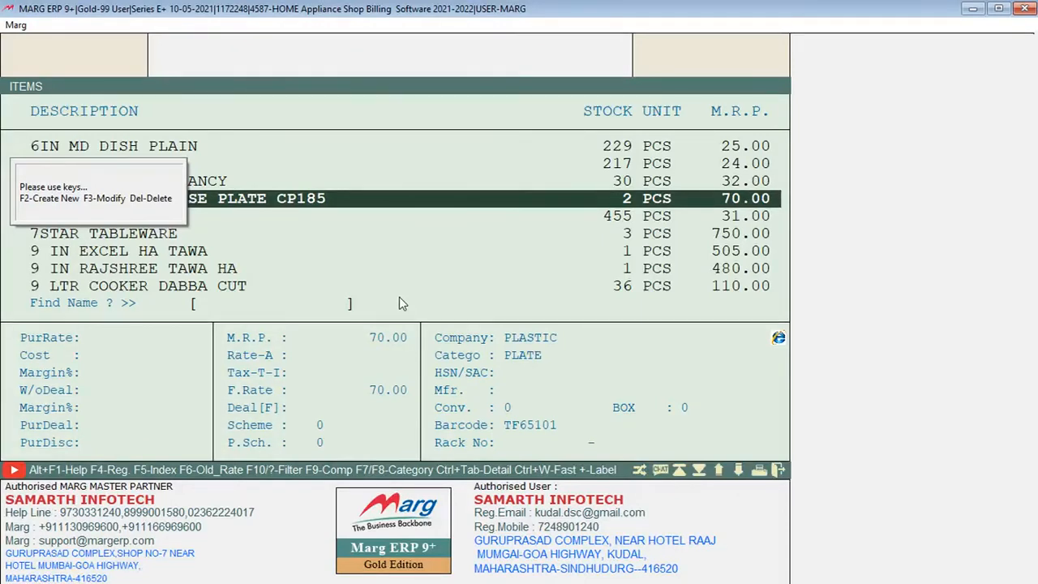
Open the item 7 IN BLACK CHINESE PLATE CP185 for modification and save it
key("F2")
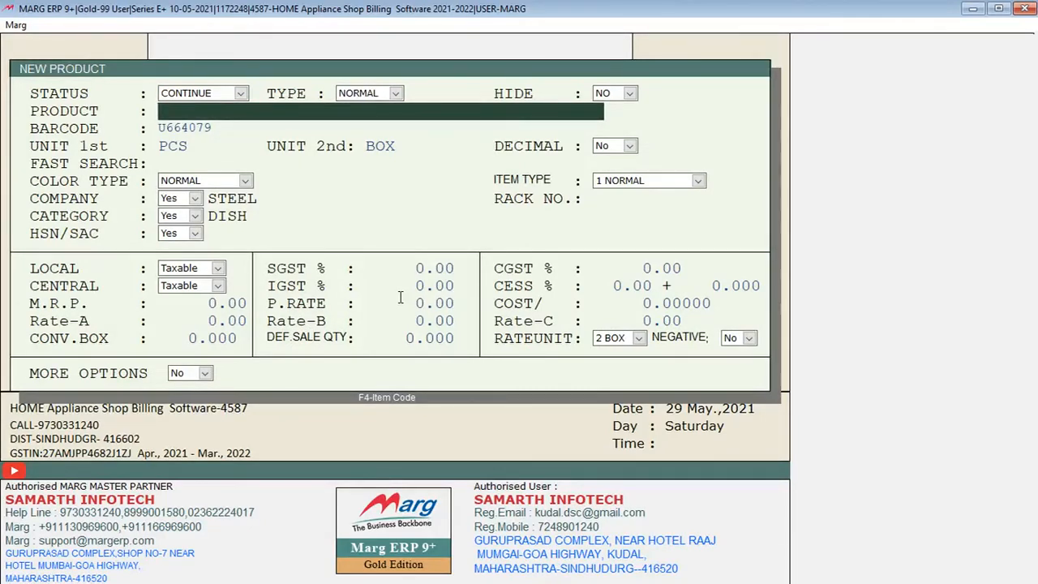
key("Escape")
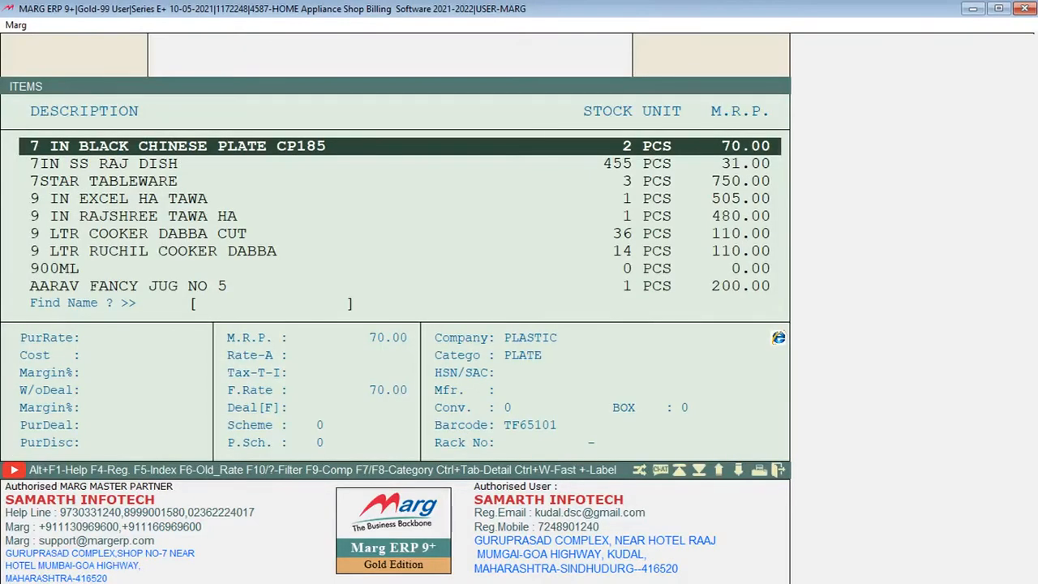
key("Return")
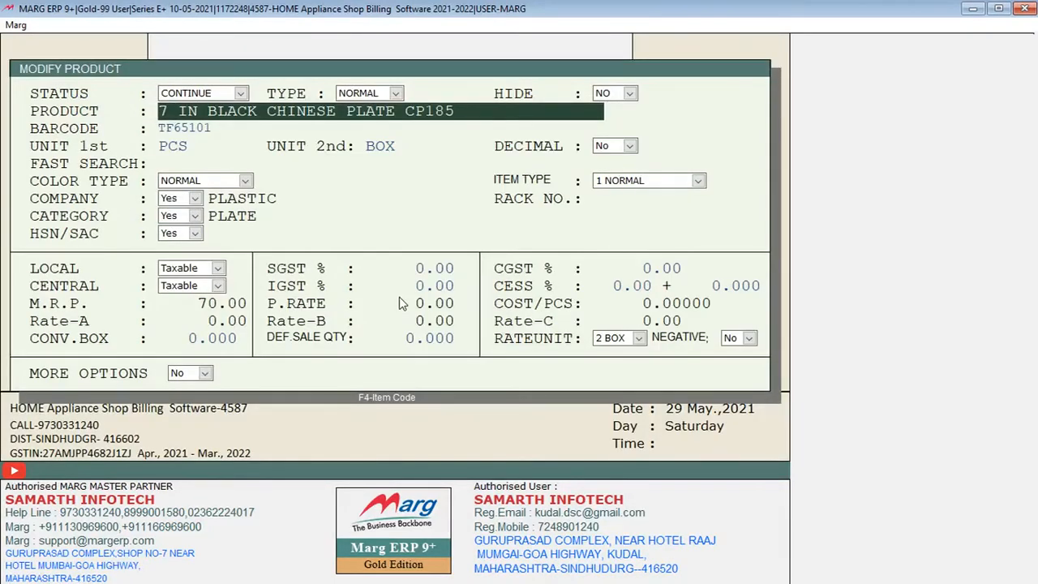
key("ctrl+w")
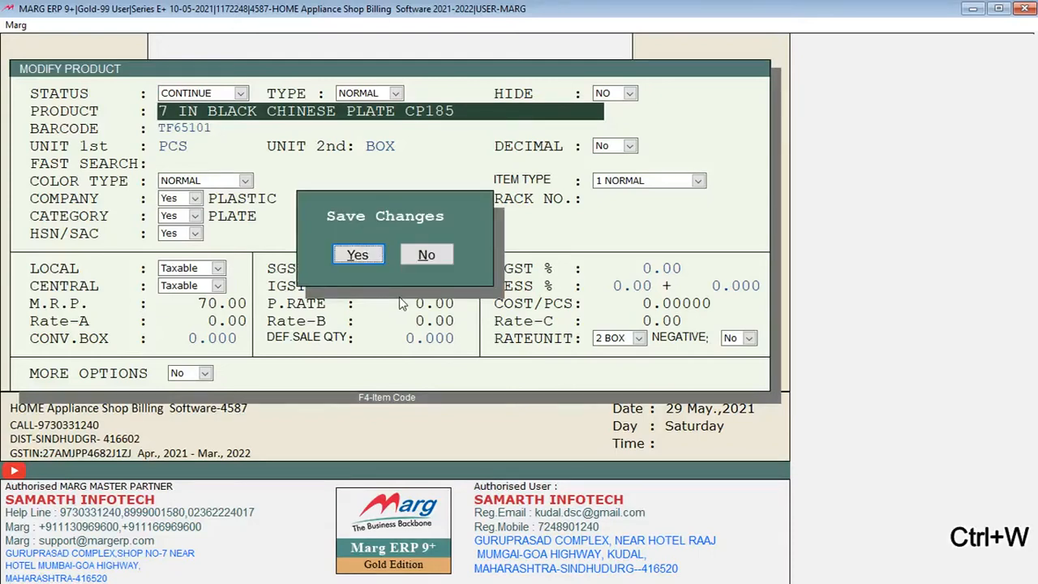
key("Return")
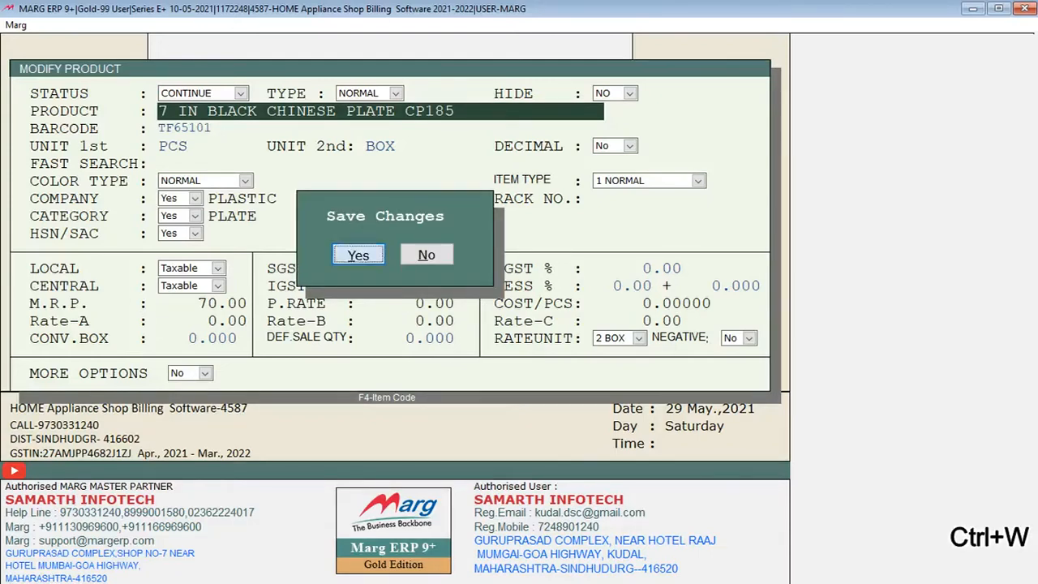
Browse the item list, examining each item's stock, M.R.P., company, category and barcode details
key("Up")
key("Up")
key("Up")
key("Up")
key("Down")
key("Up")
key("Up")
key("Up")
key("Up")
key("Up")
key("Up")
key("Up")
key("Up")
key("Up")
key("Up")
key("Up")
key("Up")
key("Up")
key("Down")
key("Down")
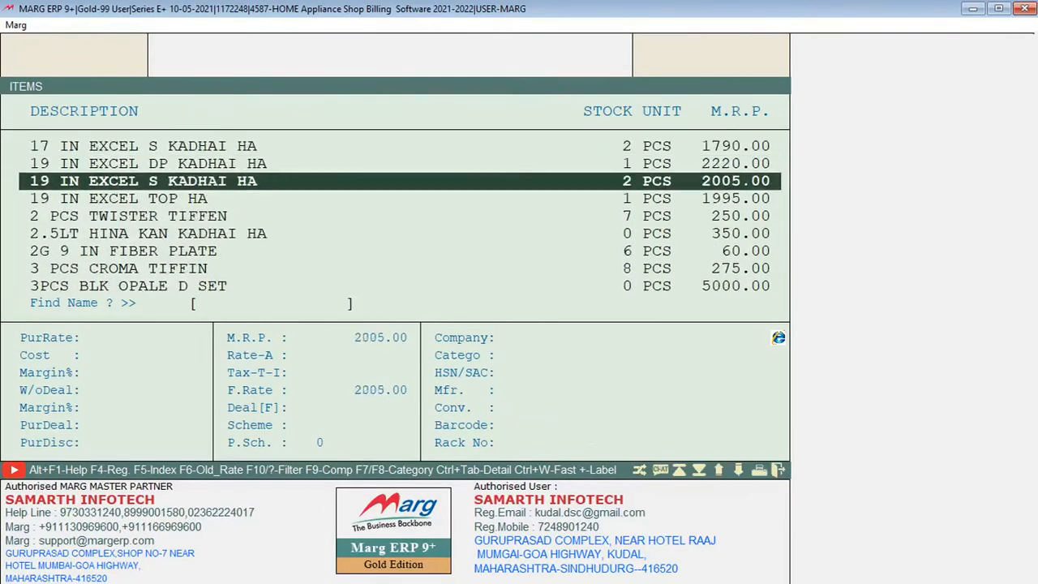
key("Up")
key("Up")
key("Down")
key("Down")
key("Down")
key("Down")
key("Down")
key("Down")
key("Down")
key("Down")
key("Down")
key("Down")
key("Down")
key("Down")
key("Down")
key("Down")
key("Down")
key("Down")
key("Down")
key("Down")
key("Down")
key("Down")
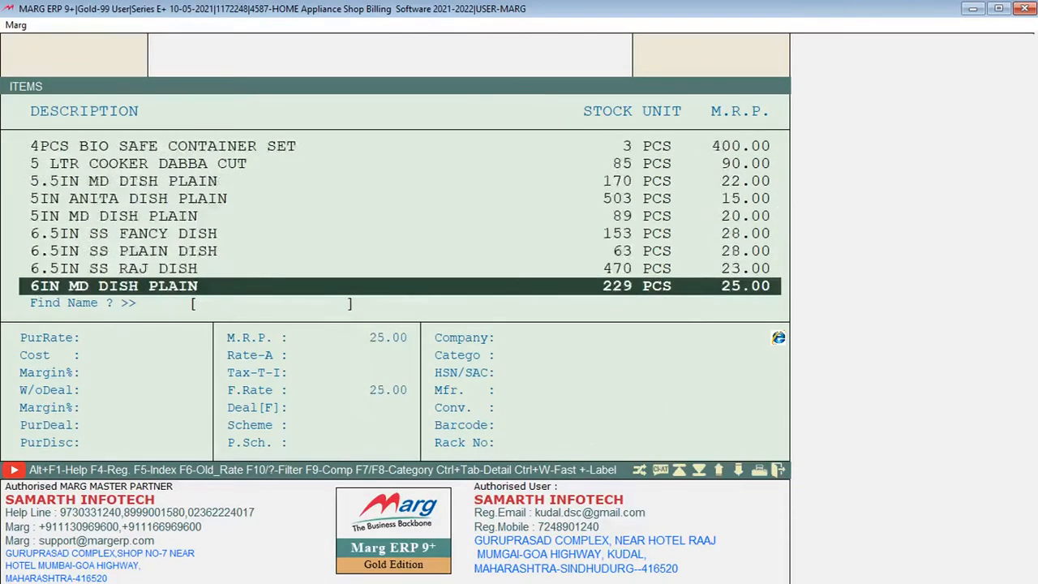
key("Down")
key("Down")
key("Down")
key("Down")
key("Down")
key("Down")
key("Down")
key("Down")
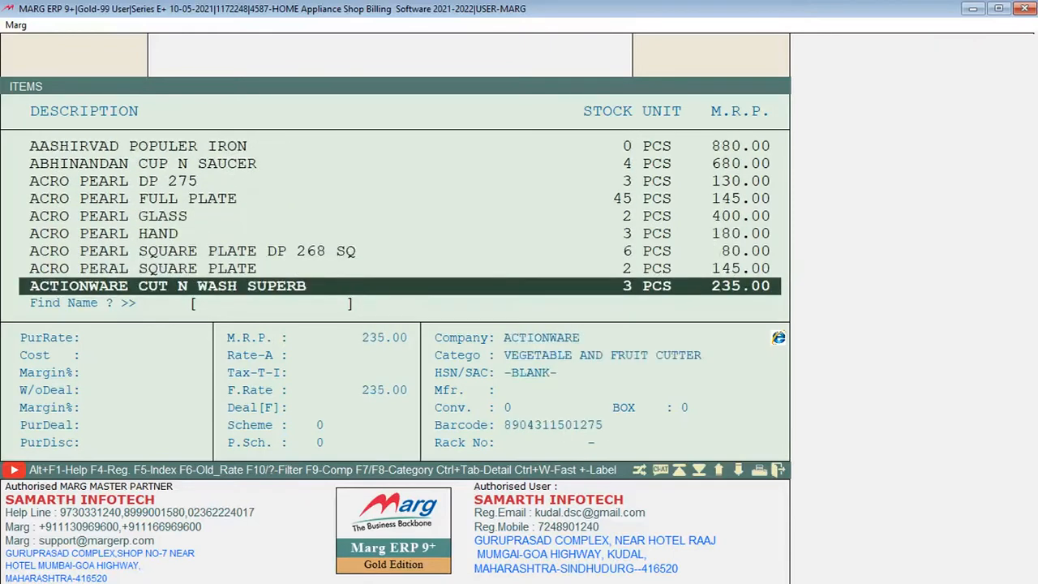
key("Up")
key("Up")
key("Up")
key("Up")
key("Up")
key("Up")
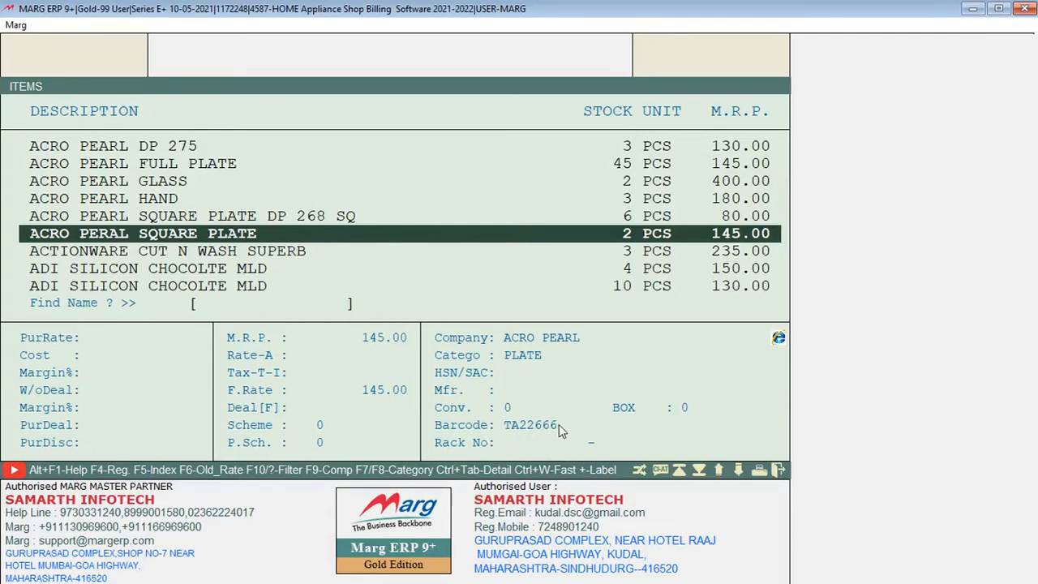
key("Down")
key("Down")
key("Down")
key("Down")
key("Down")
key("Down")
key("Down")
key("Down")
key("Down")
key("Down")
key("Down")
key("Down")
key("Down")
key("Down")
key("Down")
key("Down")
key("Down")
key("Down")
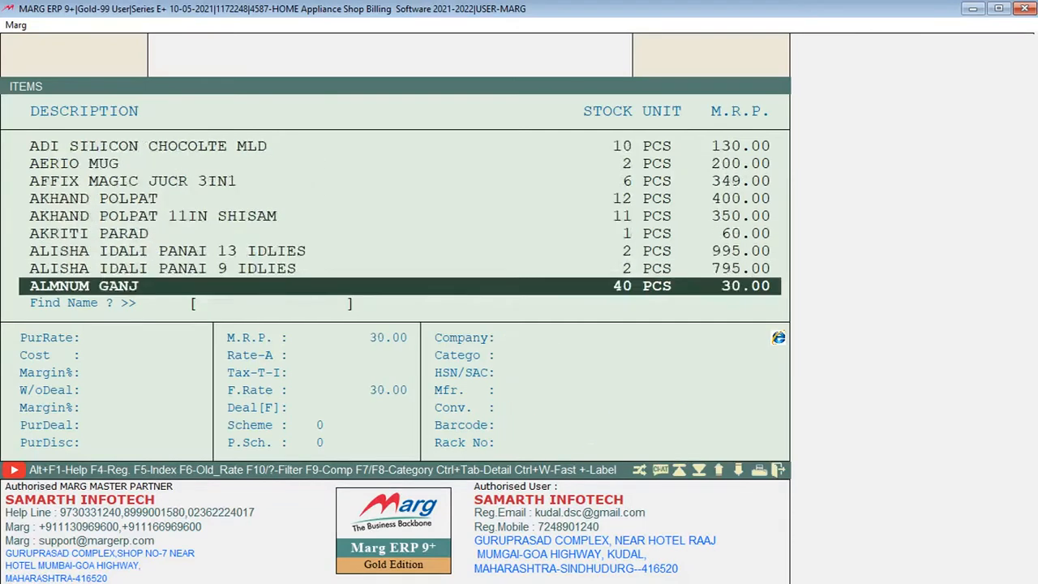
key("Down")
key("Down")
key("Down")
key("Down")
key("Down")
key("Down")
key("Down")
key("Down")
key("Down")
key("Down")
key("Down")
key("Down")
key("Down")
key("Down")
key("Down")
key("Down")
key("Down")
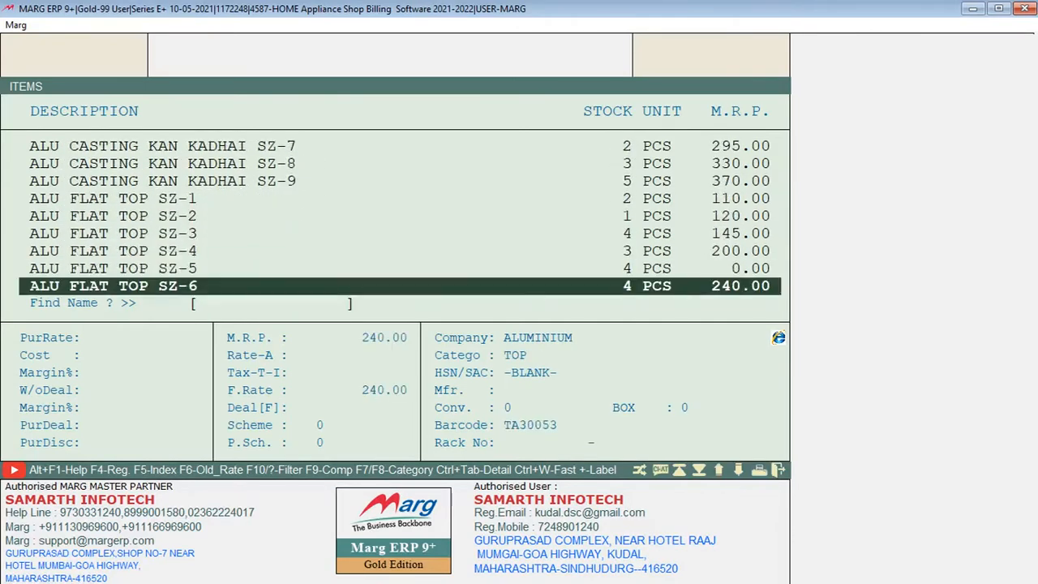
key("Down")
key("Down")
key("Down")
key("Down")
key("Down")
key("Down")
key("Down")
key("Down")
key("Down")
key("Down")
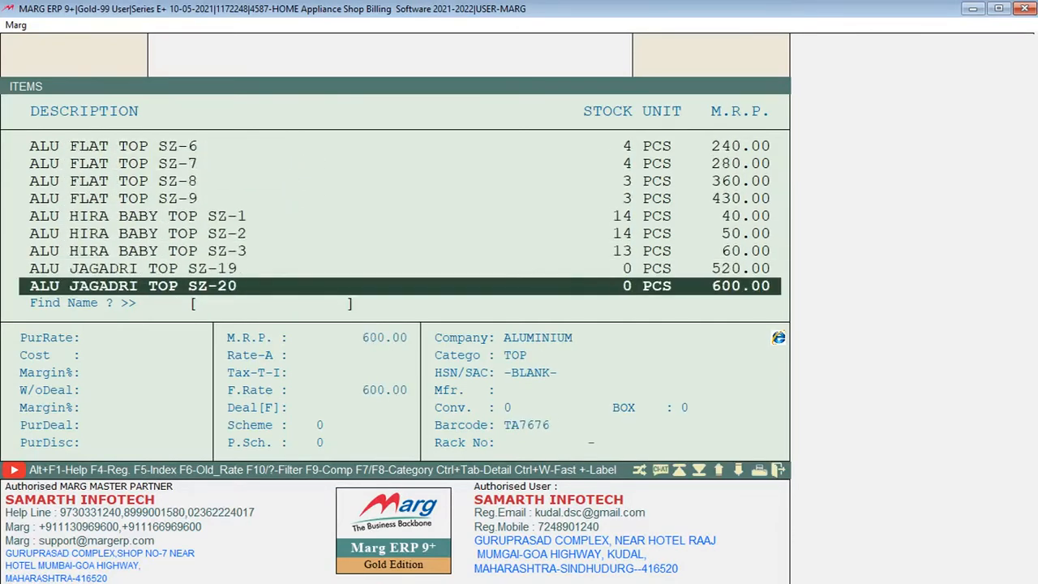
key("Down")
key("Down")
key("Down")
key("Down")
key("Down")
key("Down")
key("Down")
key("Down")
key("Down")
key("Down")
key("Down")
key("Down")
key("Down")
key("Down")
key("Down")
key("Down")
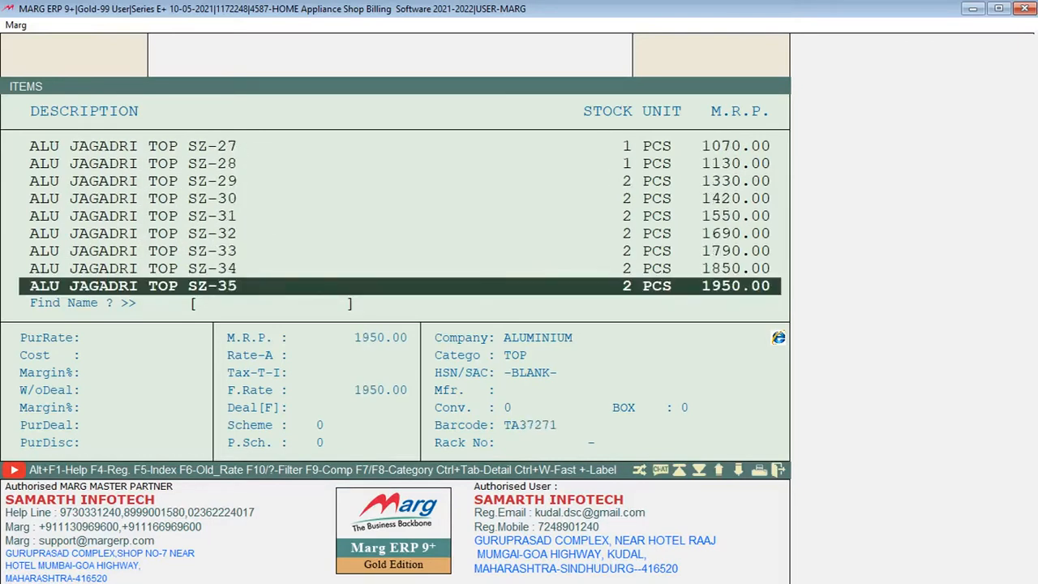
key("Down")
key("Down")
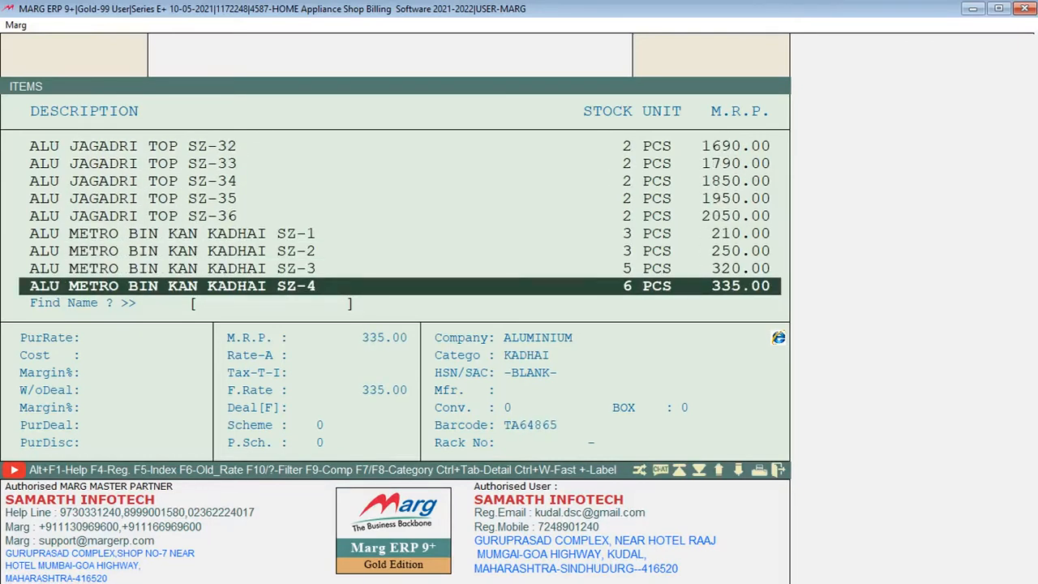
Open the item ALU METRO KADHAI KAN SZ-1 for modification
key("F2")
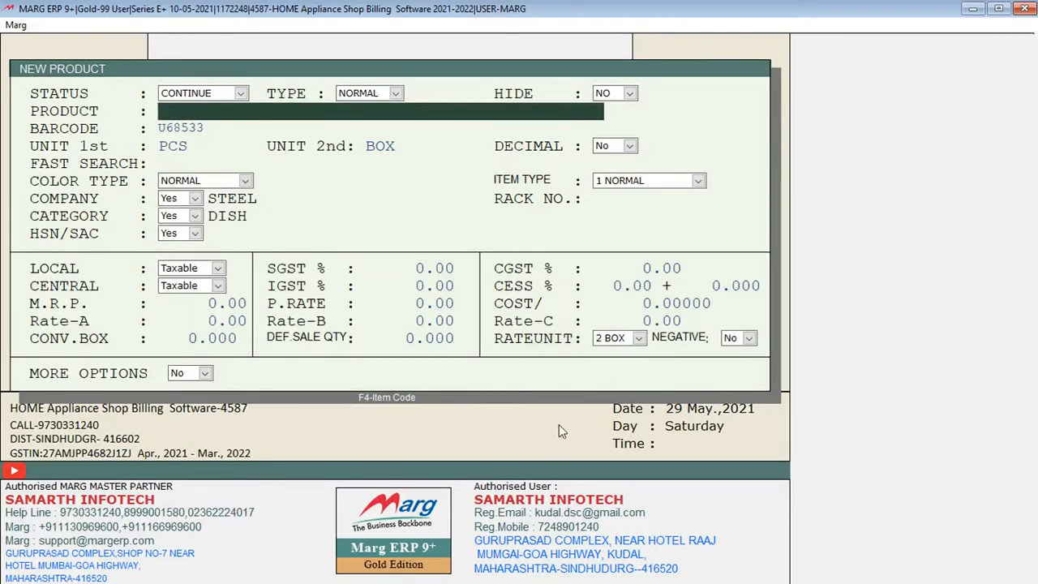
key("Escape")
key("Down")
key("Down")
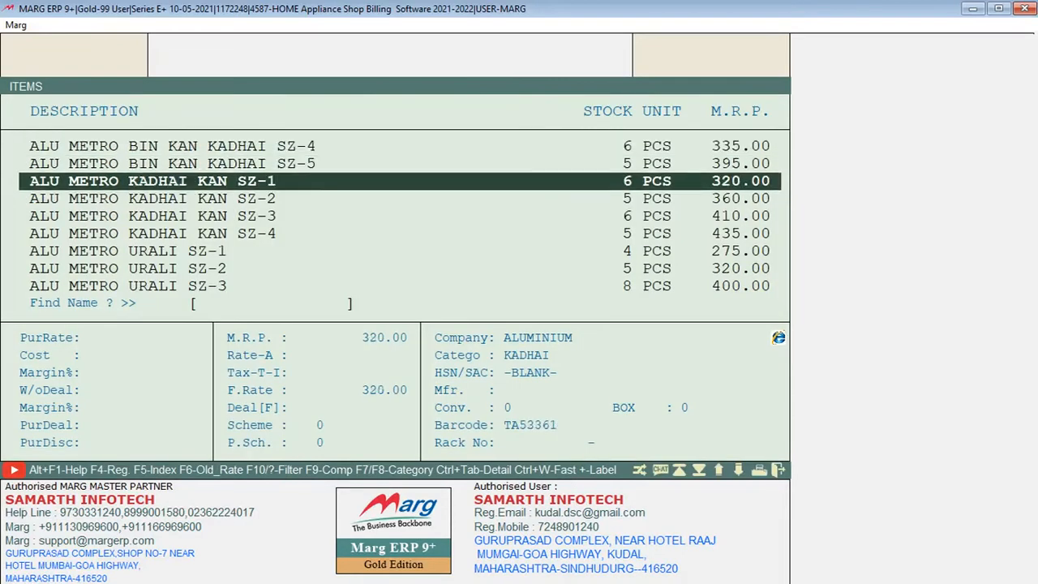
key("Return")
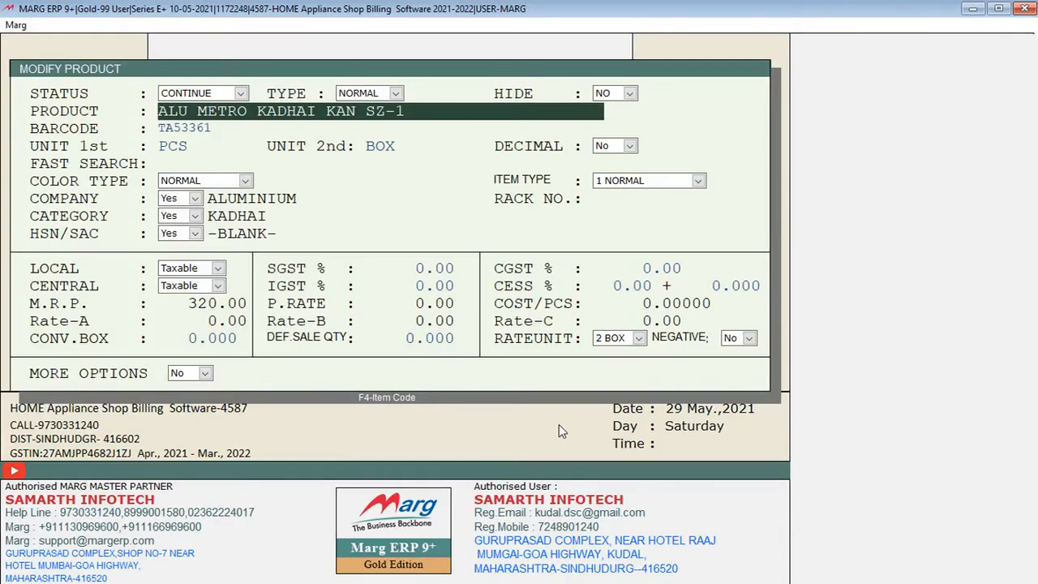
Accept the product's name, barcode and unit entries and select ALUMINIUM as its company
key("Return")
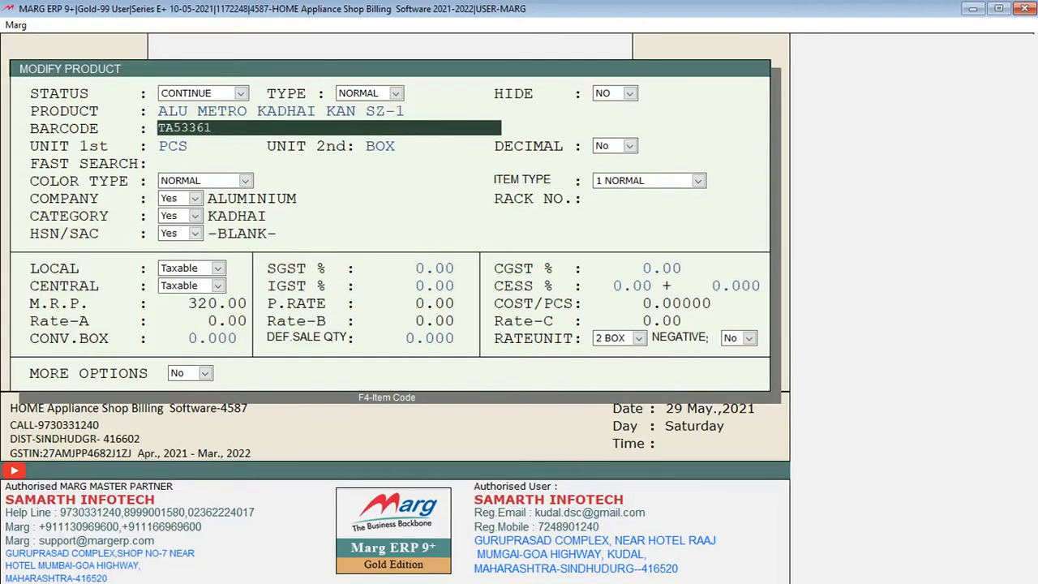
key("Return")
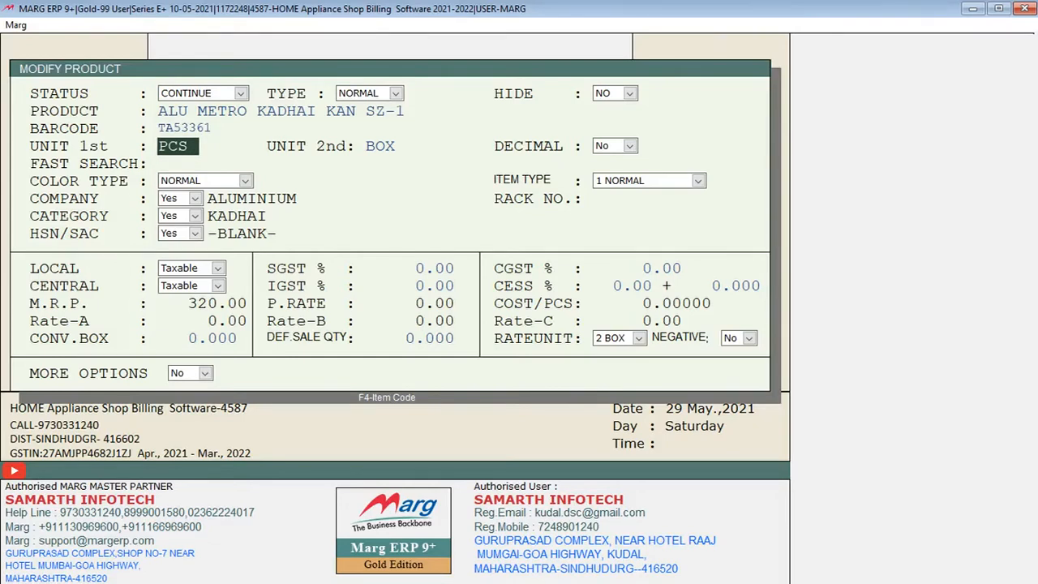
key("Return")
key("Return")
key("Return")
key("Return")
key("Return")
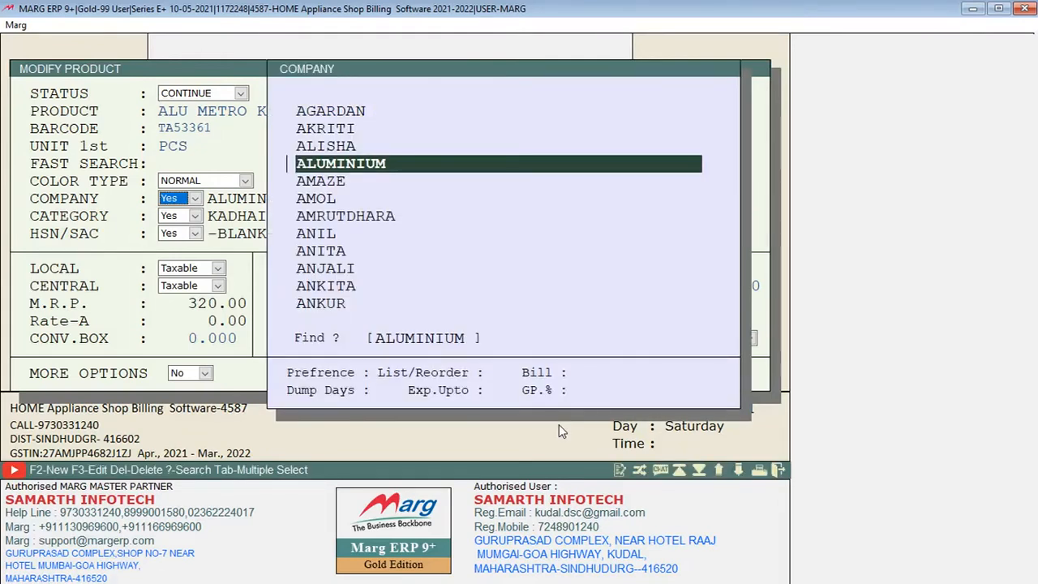
key("Return")
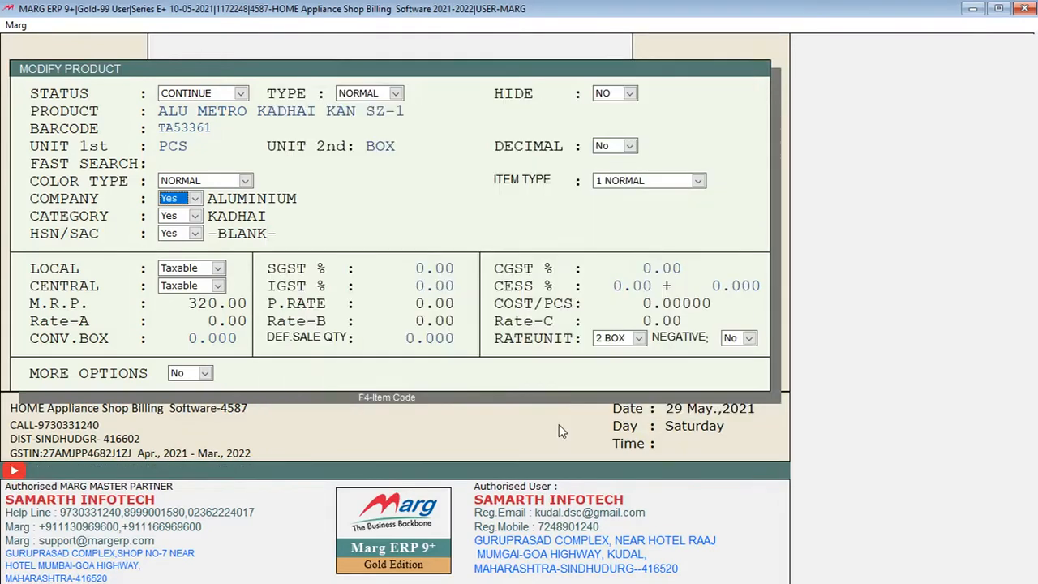
Select KADHAI as the product's category
key("Return")
key("Return")
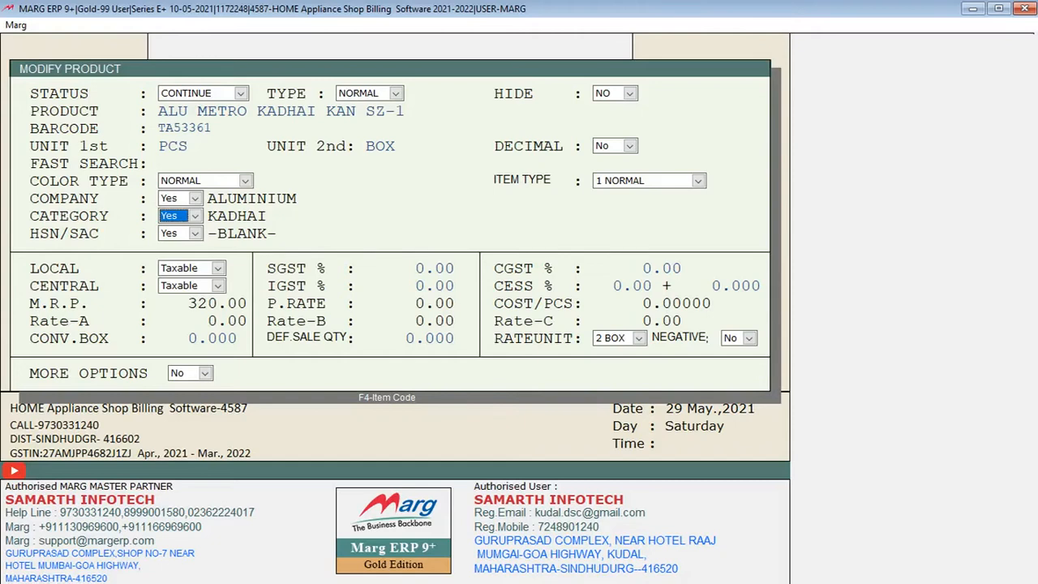
key("Return")
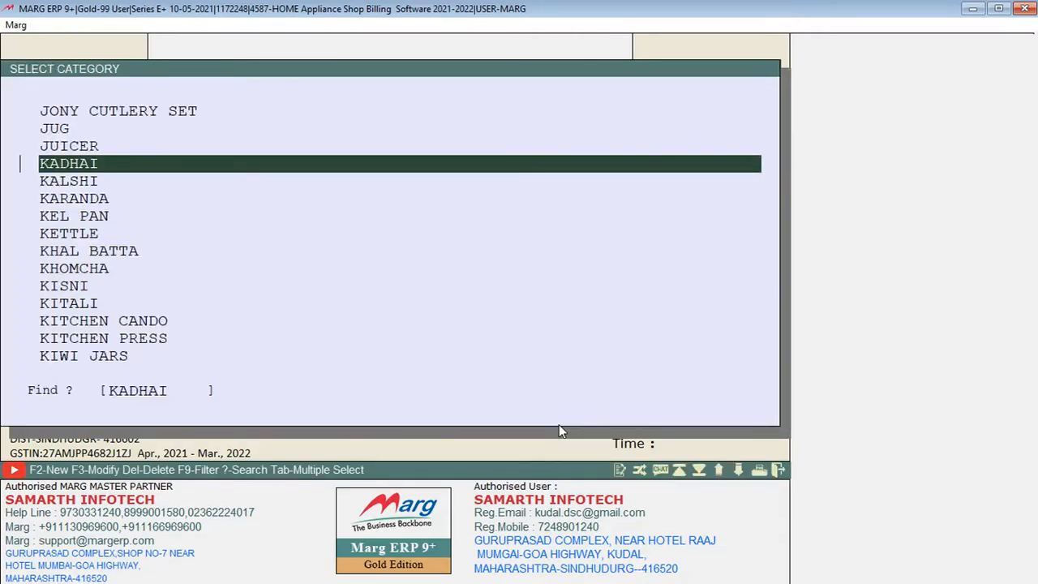
key("Return")
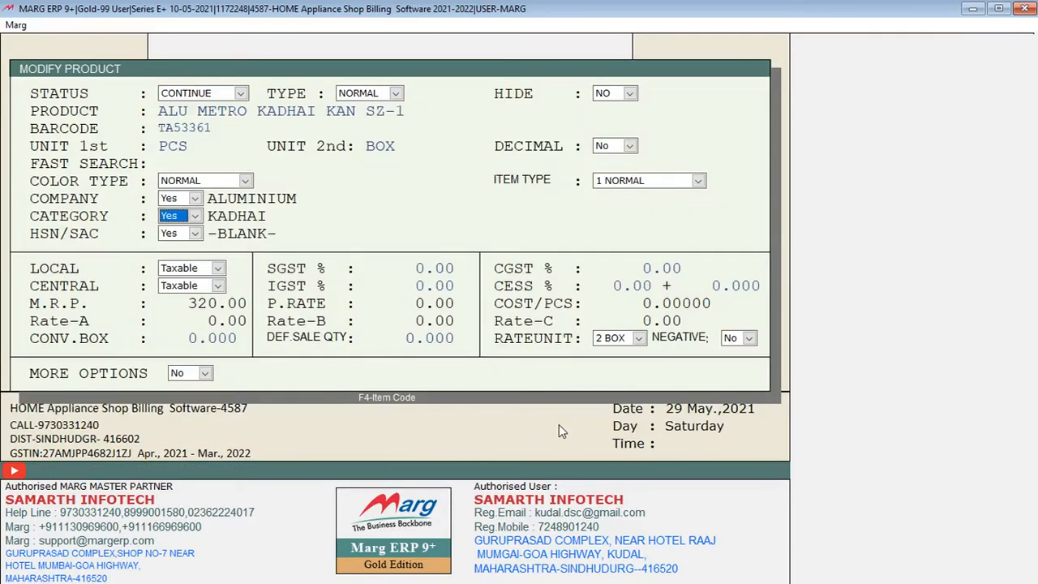
Assign HSN/SAC code 1021 to the product and update its tax rates to 6% SGST, 6% CGST and 12% IGST
key("Return")
key("Return")
key("Up")
key("Return")
key("Down")
key("Down")
key("Up")
key("Return")
key("Left")
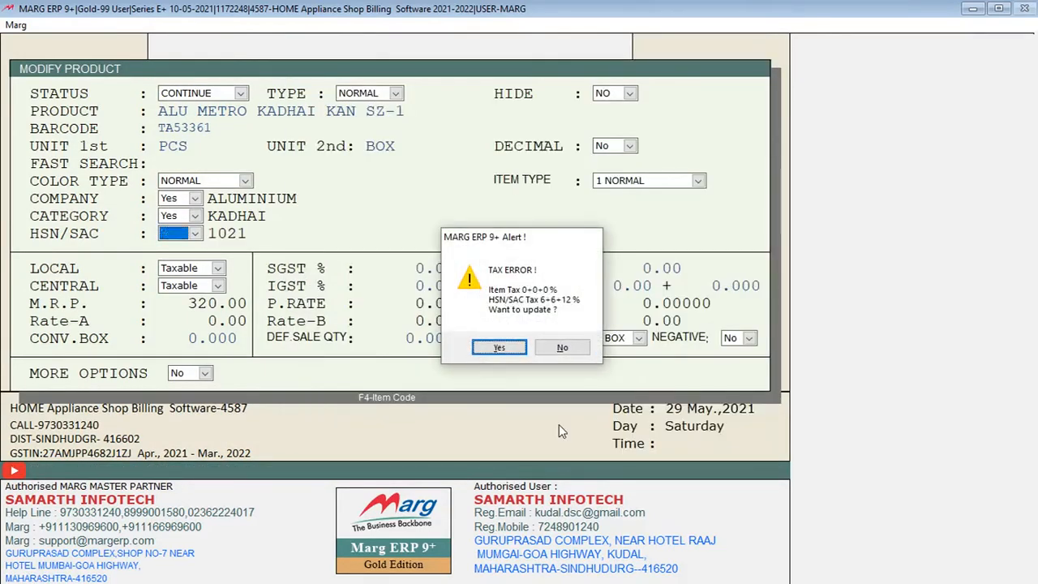
key("Return")
key("Return")
key("Return")
key("Return")
key("Return")
key("Return")
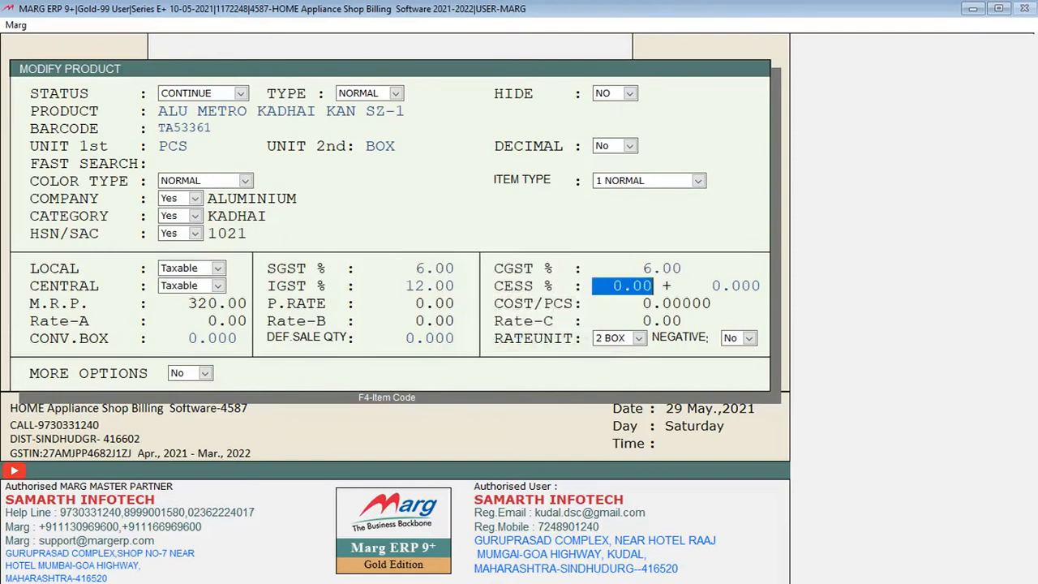
Set the product's rack number to 10
key("Return")
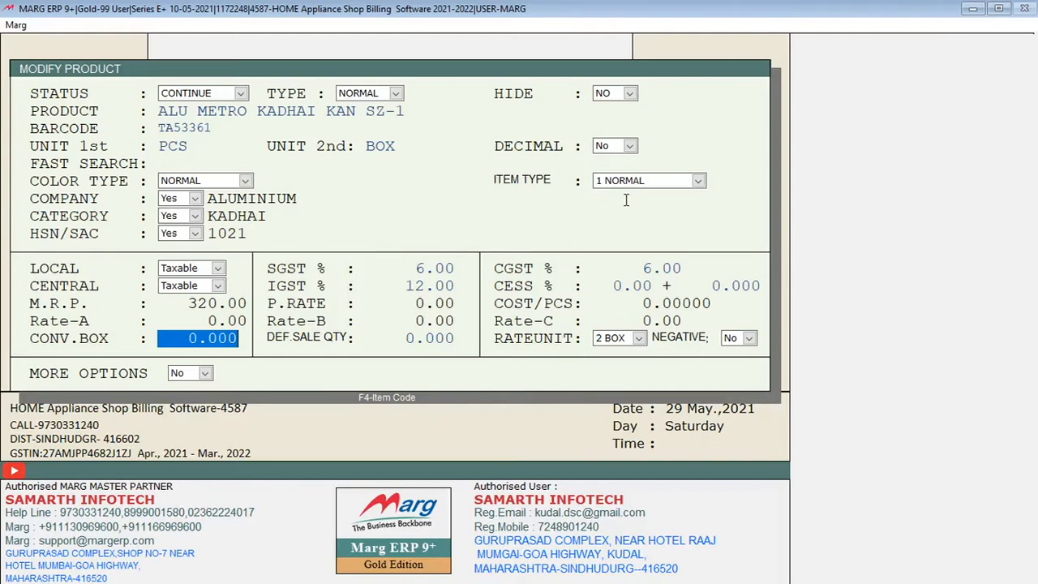
key("Return")
type("10")
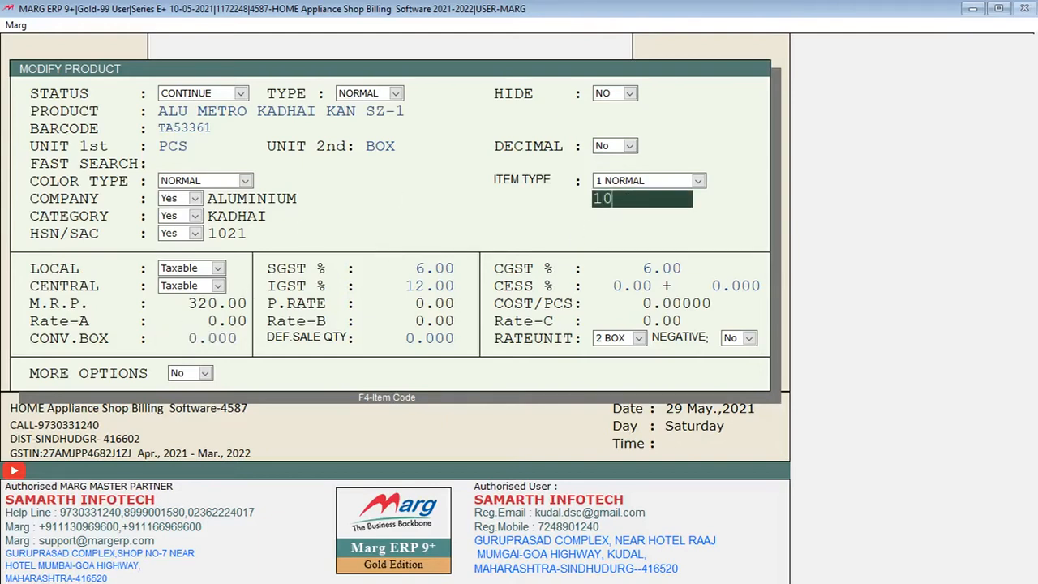
key("Return")
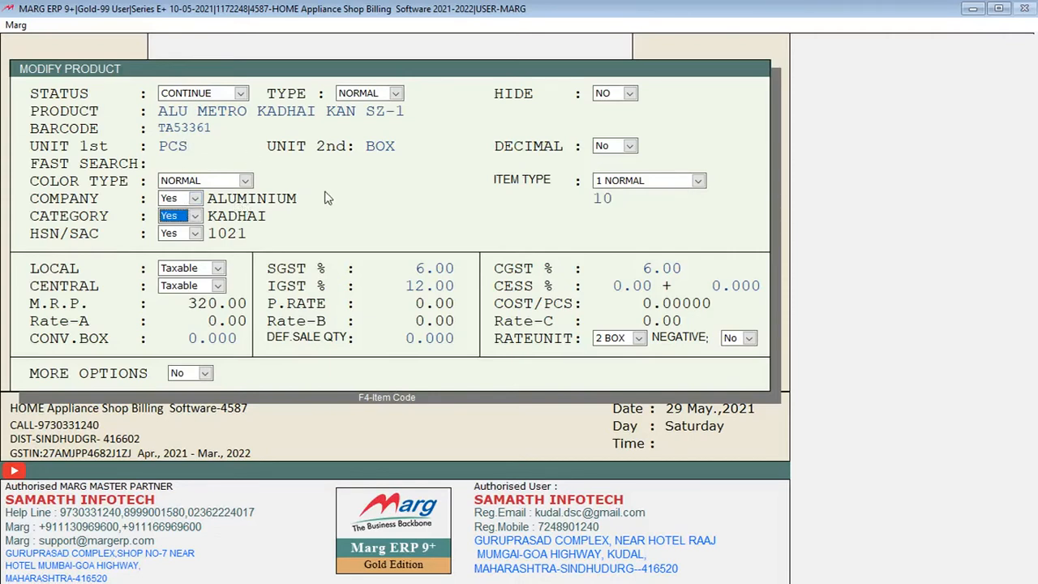
Reselect ALUMINIUM as the product's company and KADHAI as its category from their selection lists
key("Up")
key("Up")
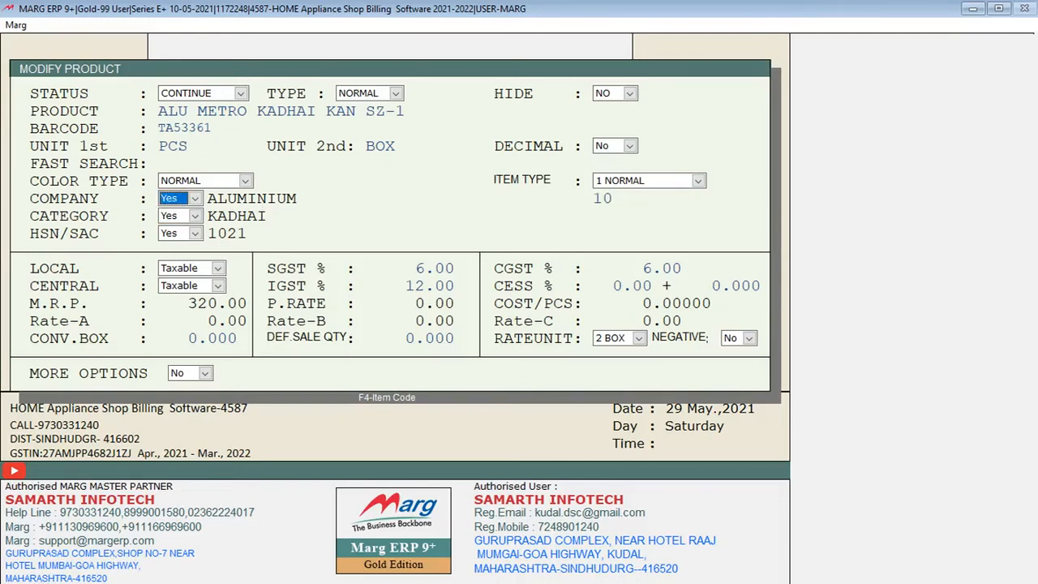
key("Return")
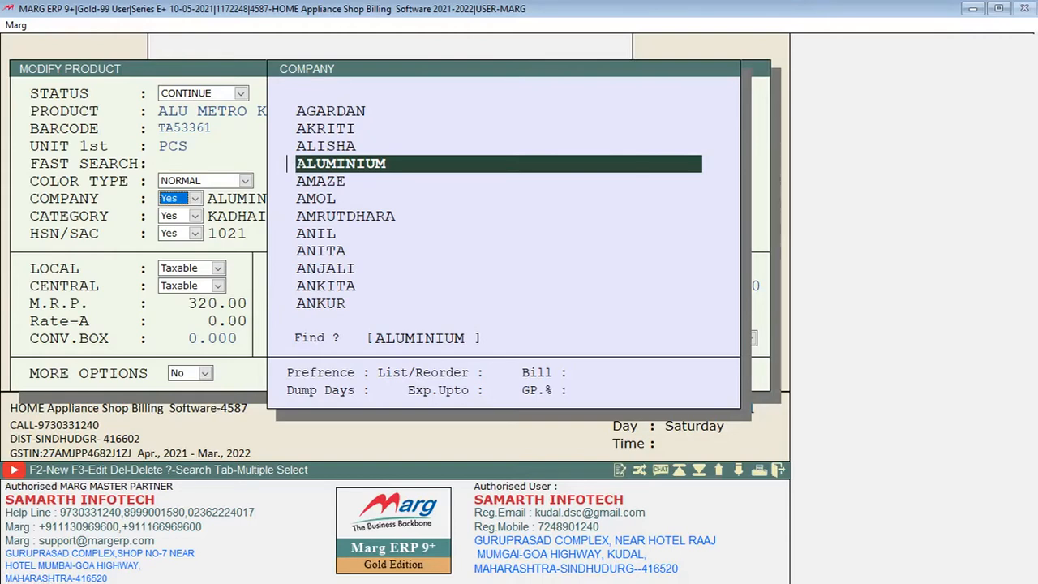
key("Return")
key("Down")
key("Down")
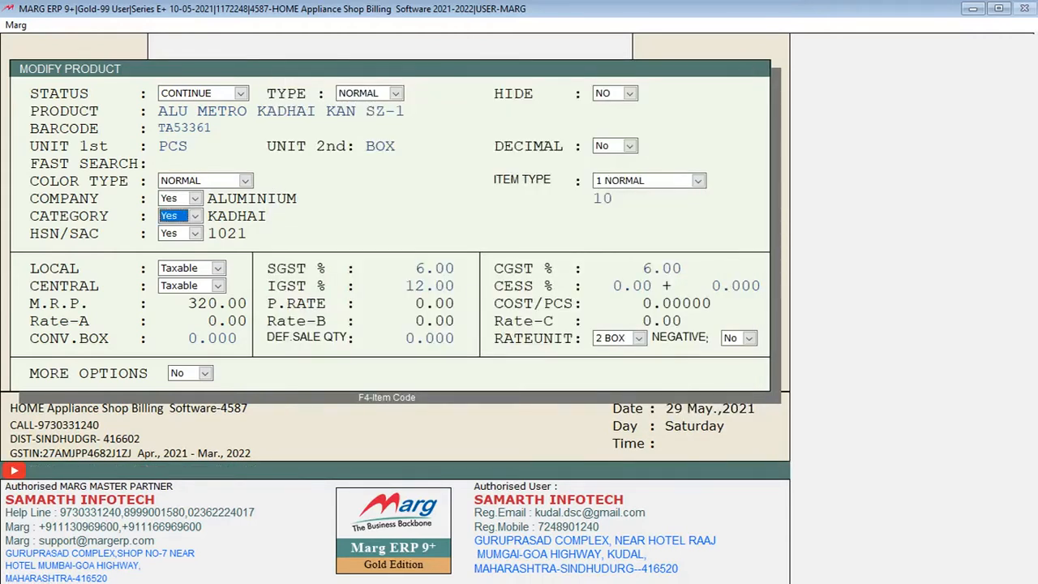
key("Return")
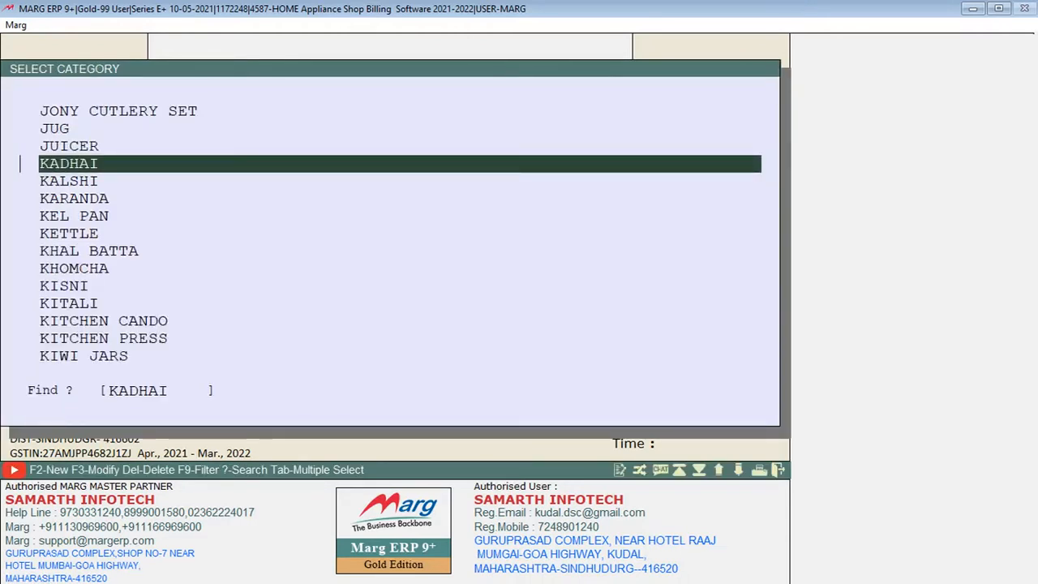
key("Return")
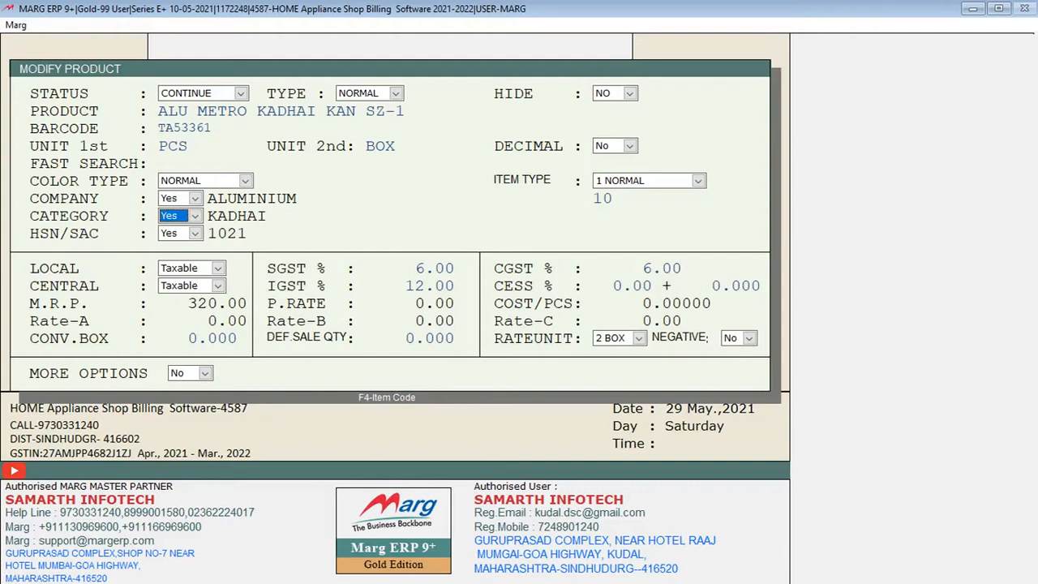
Save the changes to the product and leave the item list
key("Return")
key("Return")
key("Return")
key("Return")
key("Return")
key("Return")
key("Return")
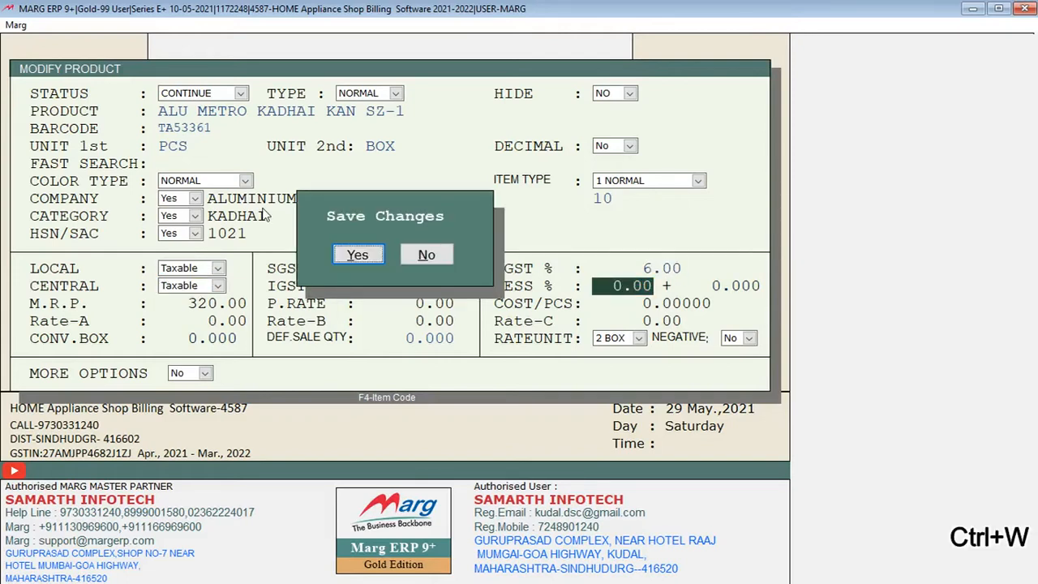
key("Return")
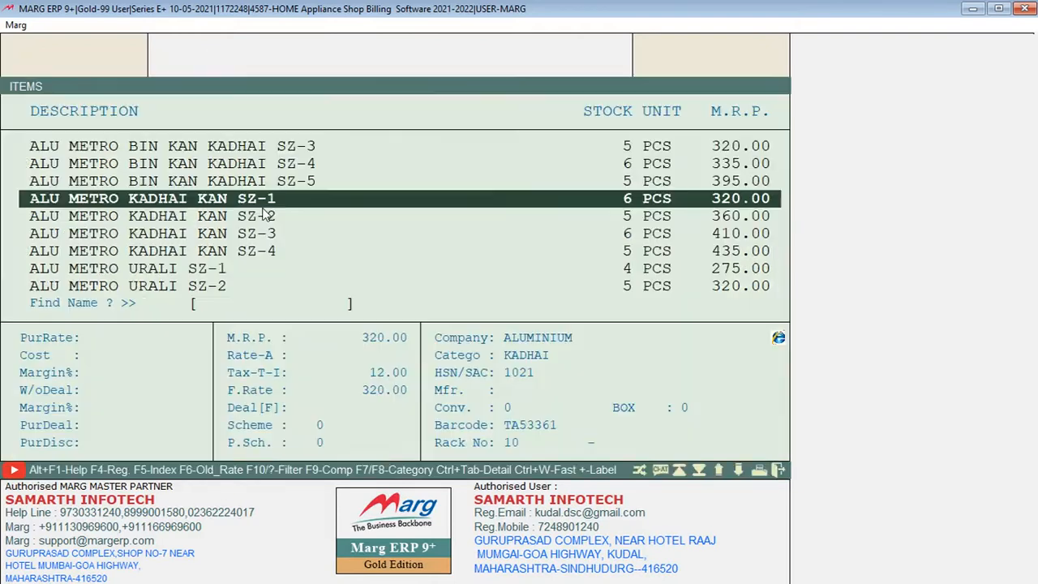
key("Escape")
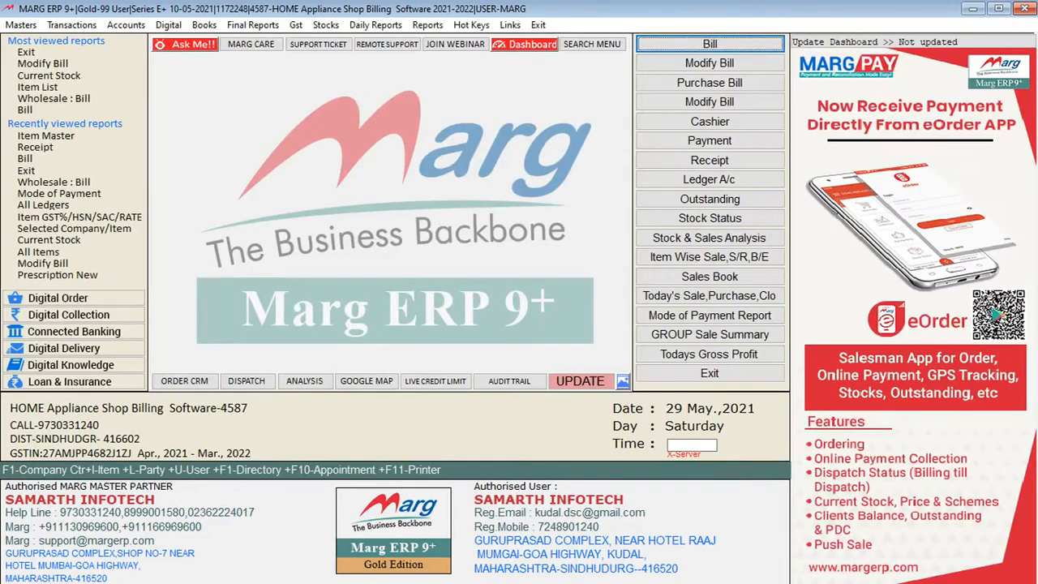
Open the Current Stock report
key("alt")
key("alt+r")
key("Left")
key("Left")
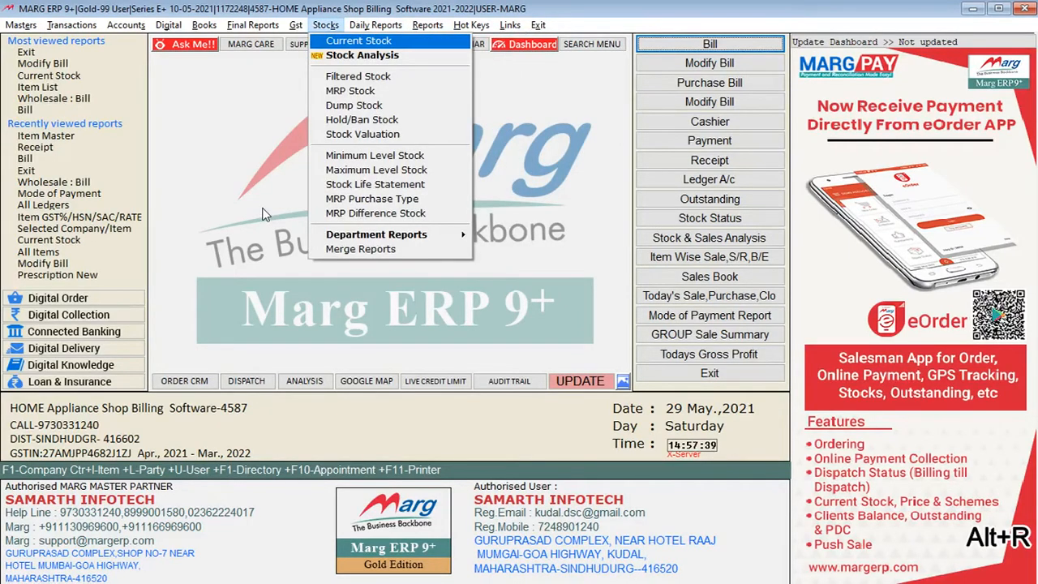
key("Return")
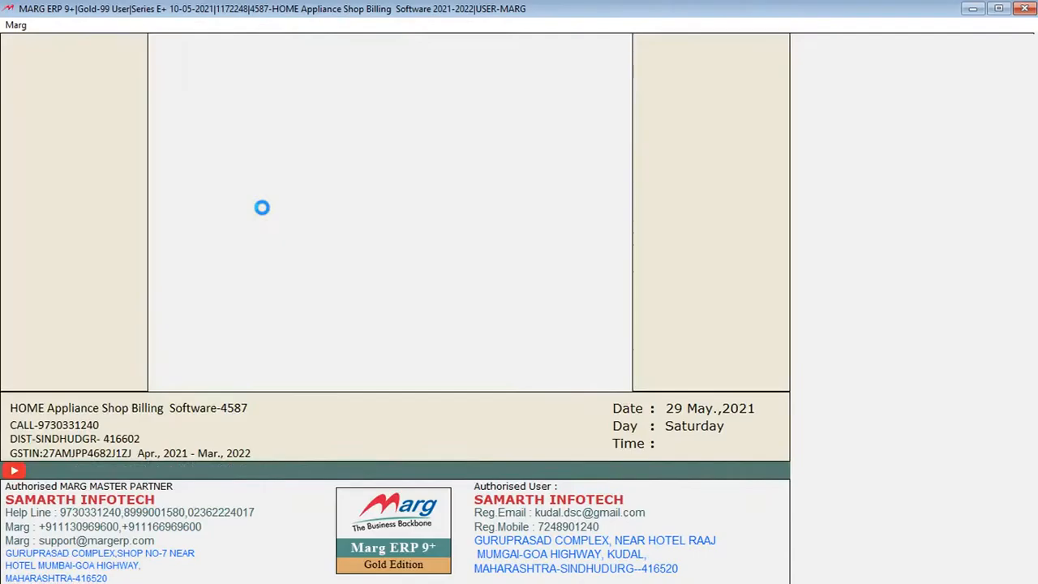
Examine the stock quantities, rates and company details of the items in the closing stock list and close the report
key("Down")
key("Down")
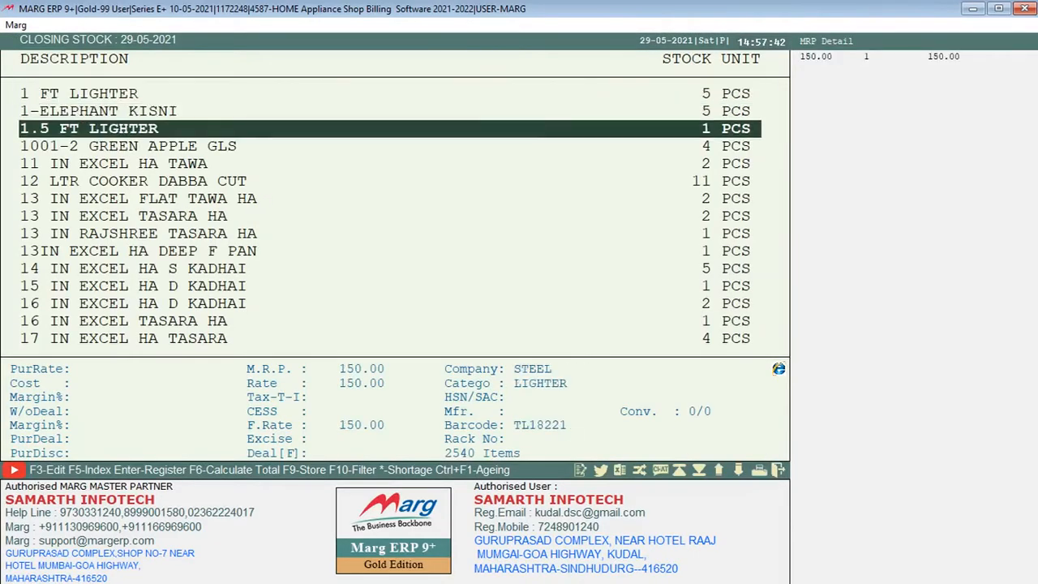
key("Up")
key("Up")
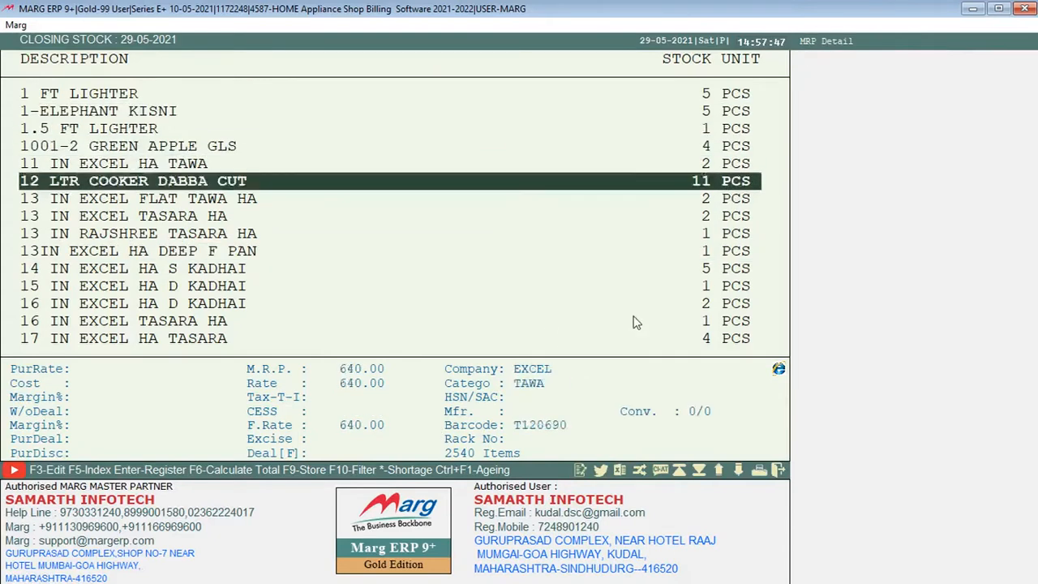
key("Down")
key("Down")
key("Down")
key("Down")
key("Down")
key("Down")
key("Down")
key("Down")
key("Down")
key("Down")
key("Down")
key("Down")
key("Down")
key("Down")
key("Down")
key("Down")
key("Down")
key("Down")
key("Down")
key("Down")
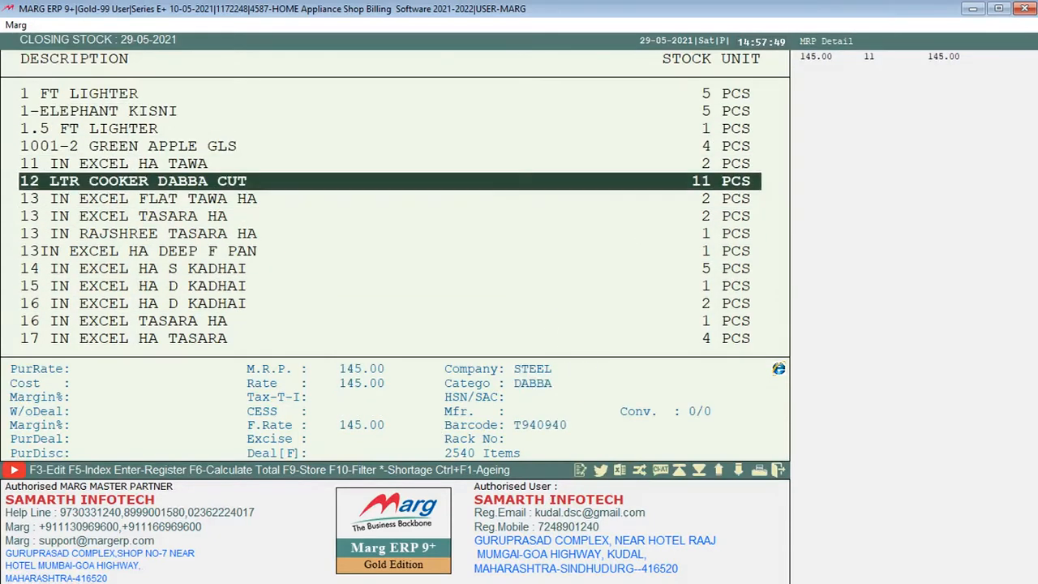
key("Down")
key("Down")
key("Down")
key("Down")
key("Down")
key("Down")
key("Down")
key("Down")
key("Down")
key("Down")
key("Down")
key("Down")
key("Down")
key("Down")
key("Down")
key("Down")
key("Down")
key("Down")
key("Down")
key("Down")
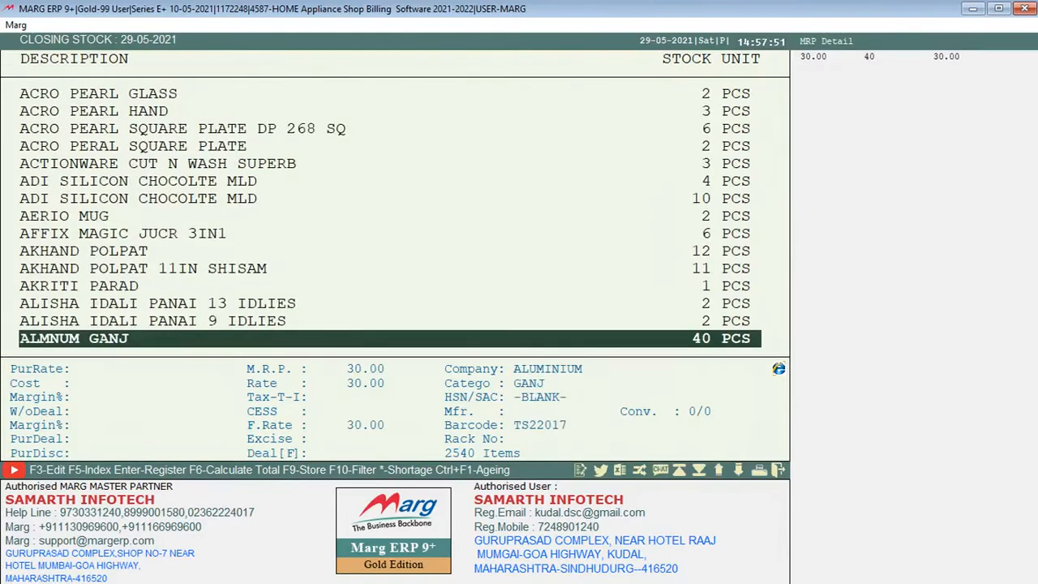
key("Escape")
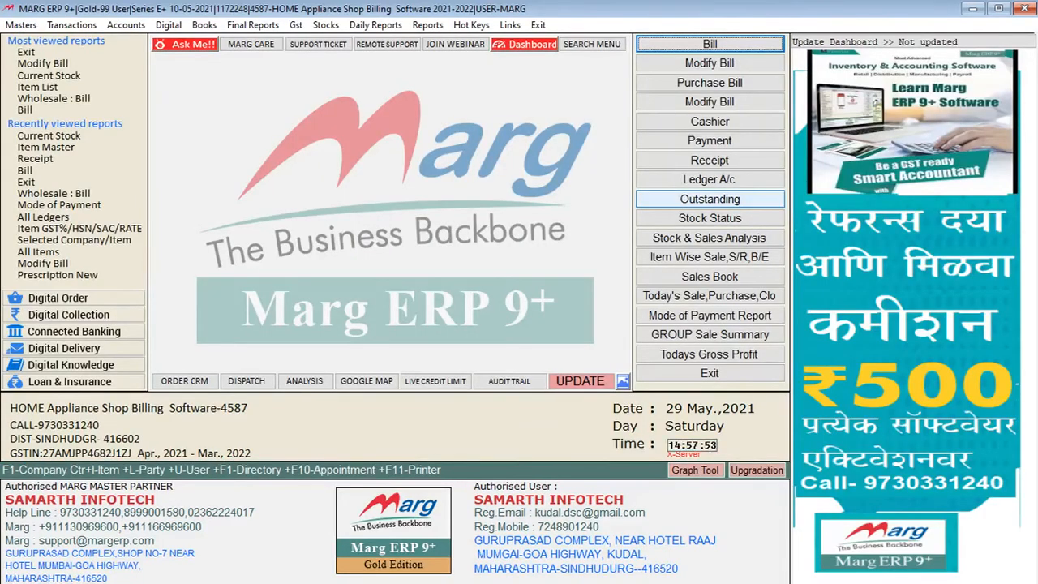
Start a new purchase bill dated 29-05-2021 and bring up the supplier ledger list
key("alt+t")
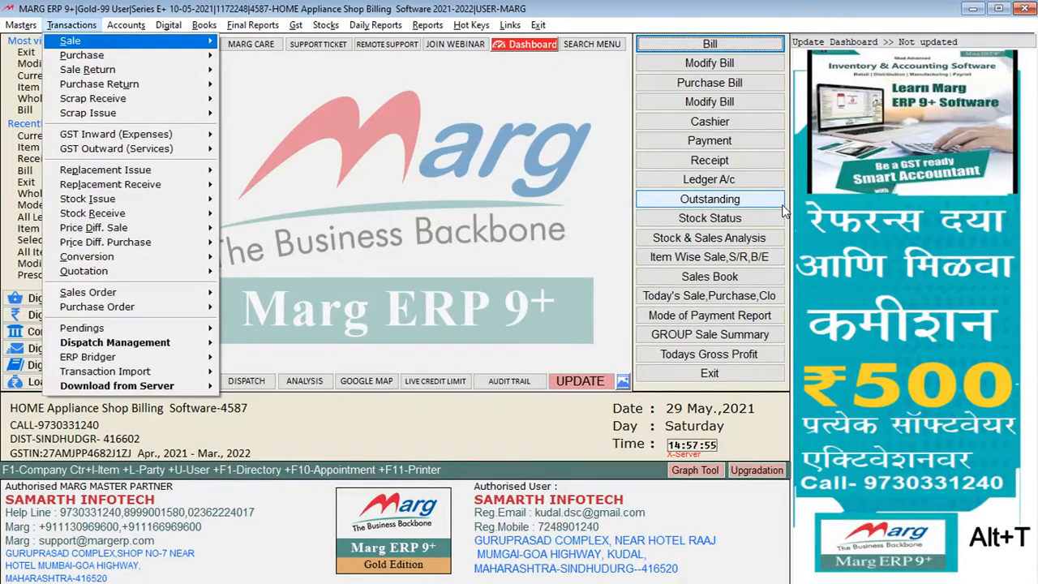
key("Down")
key("Right")
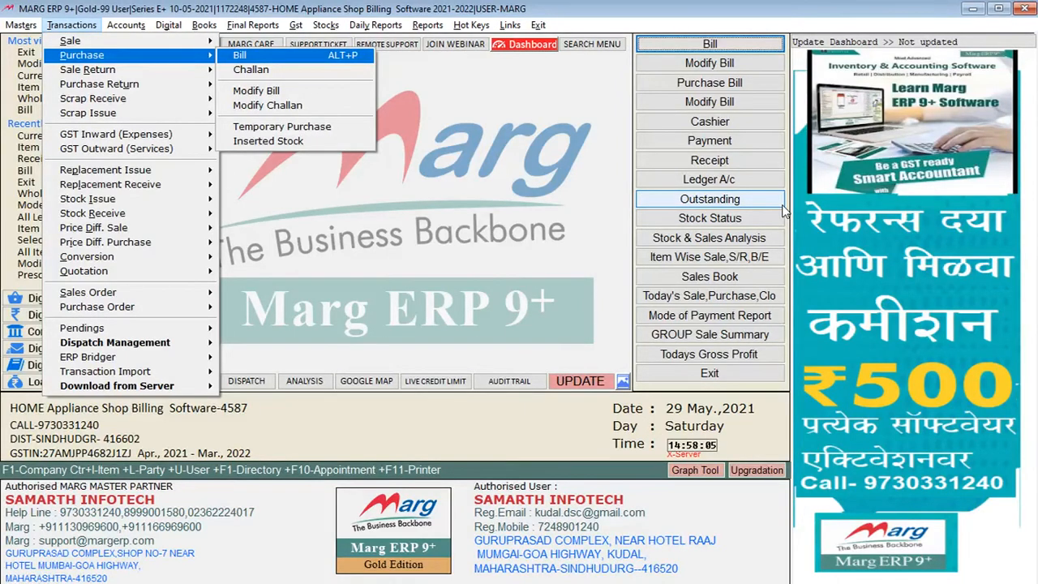
key("Return")
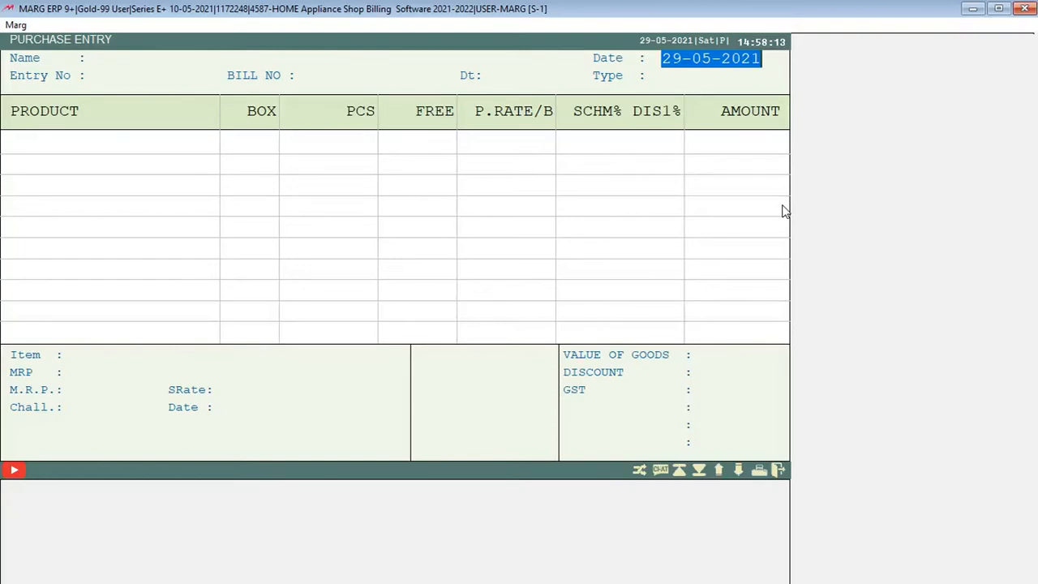
key("Return")
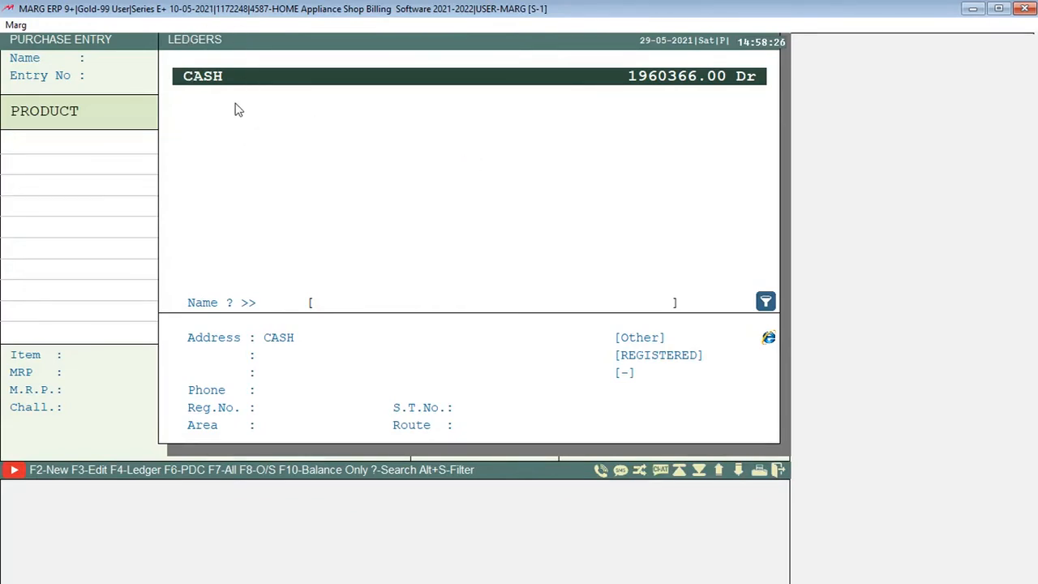
Create a ledger under SUNDRY CREDITORS (SUPPLIERS) with the name AB TRADERS and the station MUMBAI
left_click(79, 474)
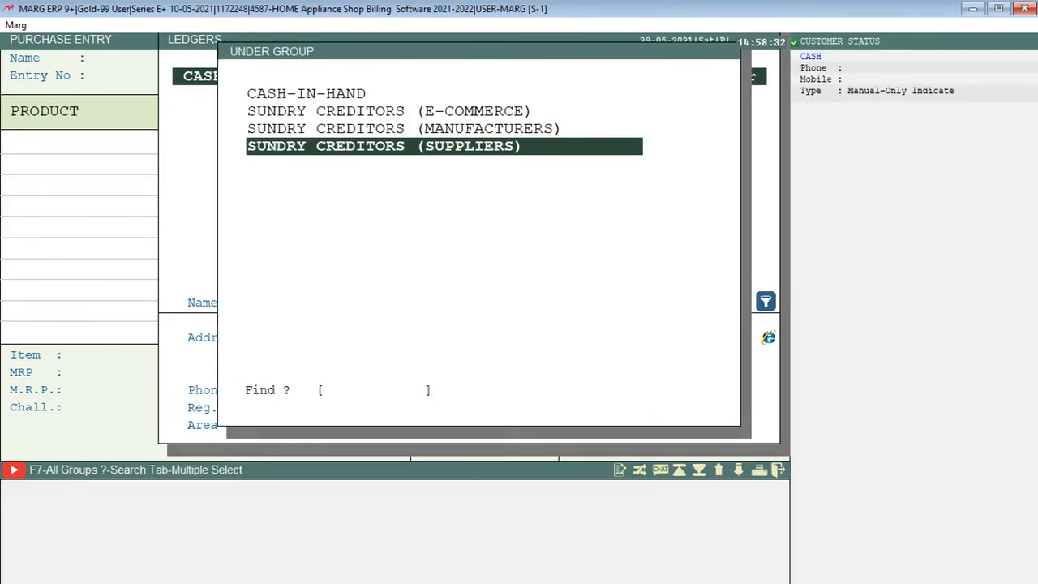
key("Return")
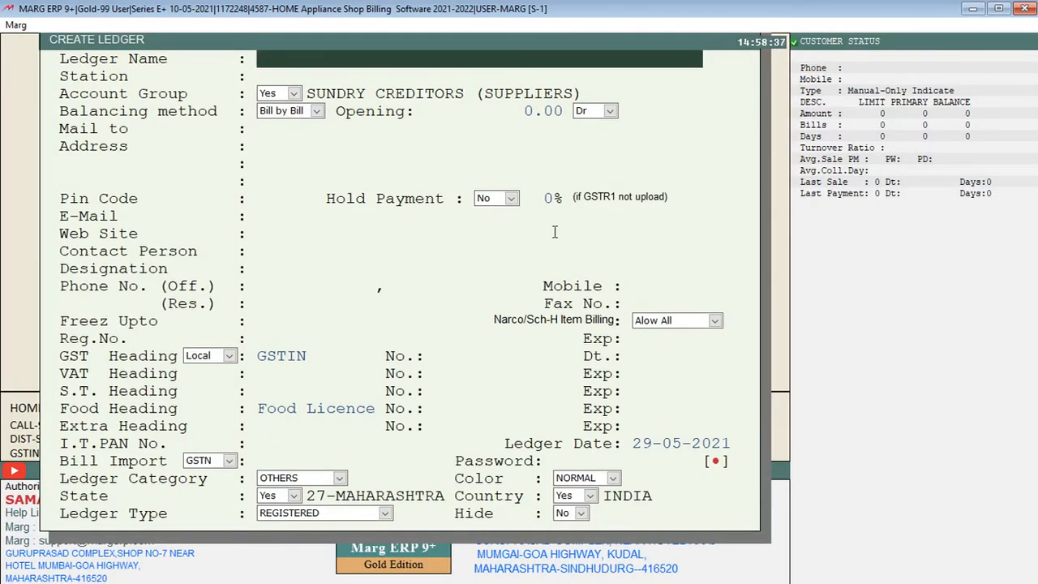
type("AB TRADERS")
key("Return")
type("MUMBAI")
key("Return")
key("Return")
key("Return")
key("Return")
key("Return")
key("Return")
key("Return")
key("Return")
key("Return")
key("Return")
key("Return")
key("Return")
key("Return")
key("Return")
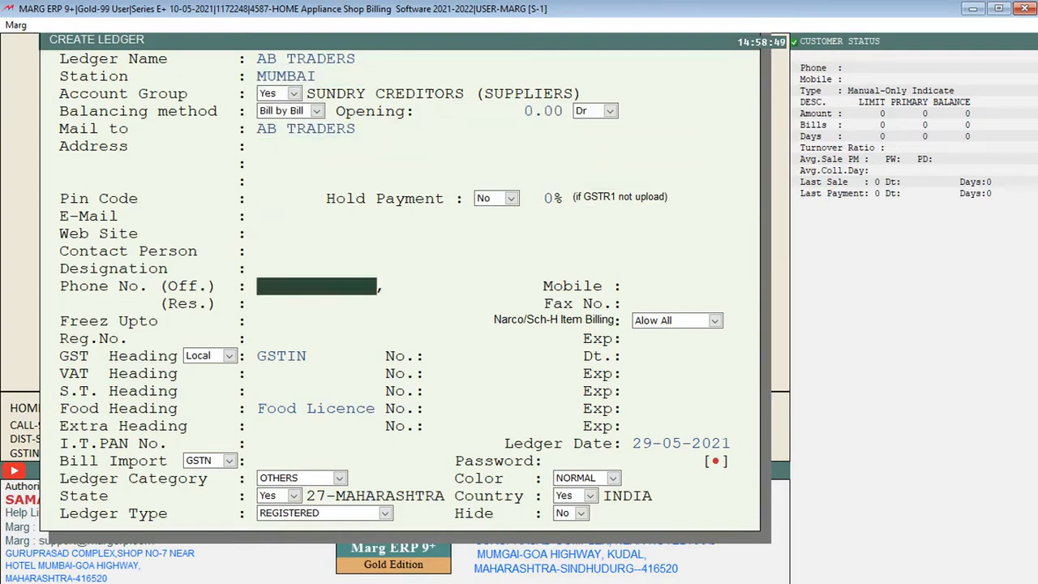
Enter the supplier's mobile number, leaving the other ledger details at their defaults, and save the ledger
key("Return")
key("Return")
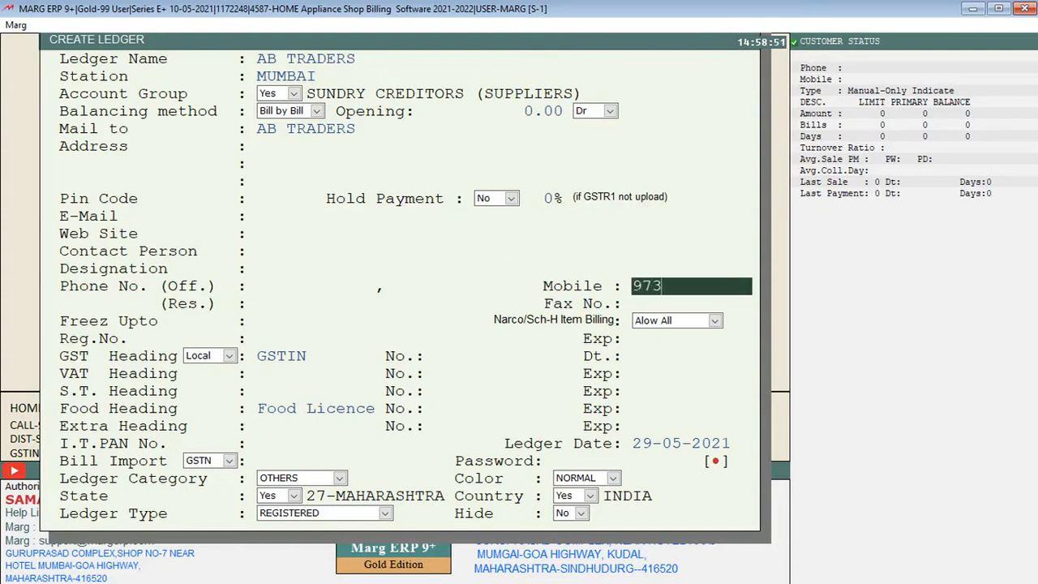
key("Return")
key("Return")
key("Return")
key("Return")
key("Return")
key("Return")
key("Return")
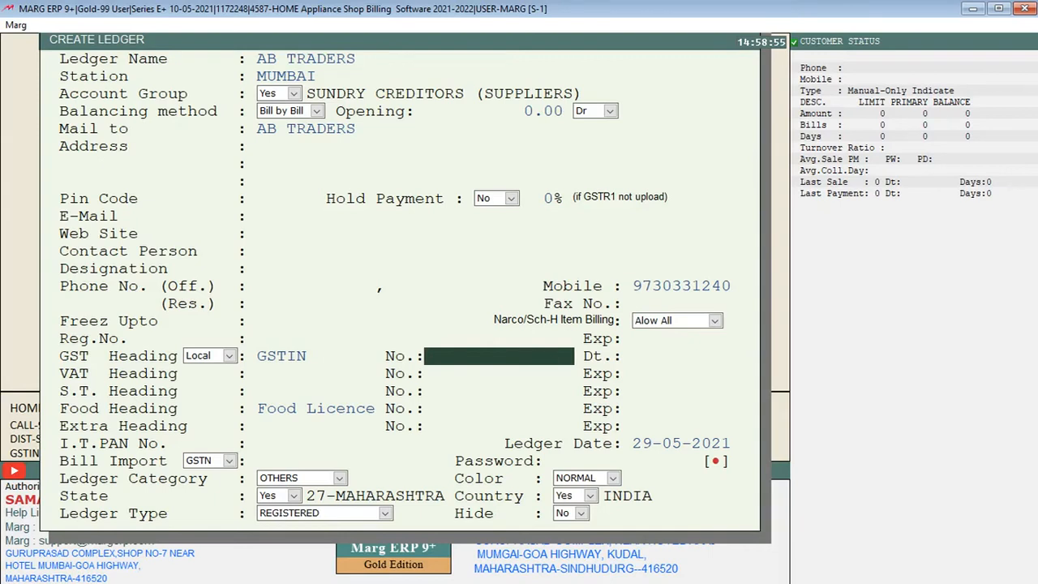
key("ctrl+w")
key("Escape")
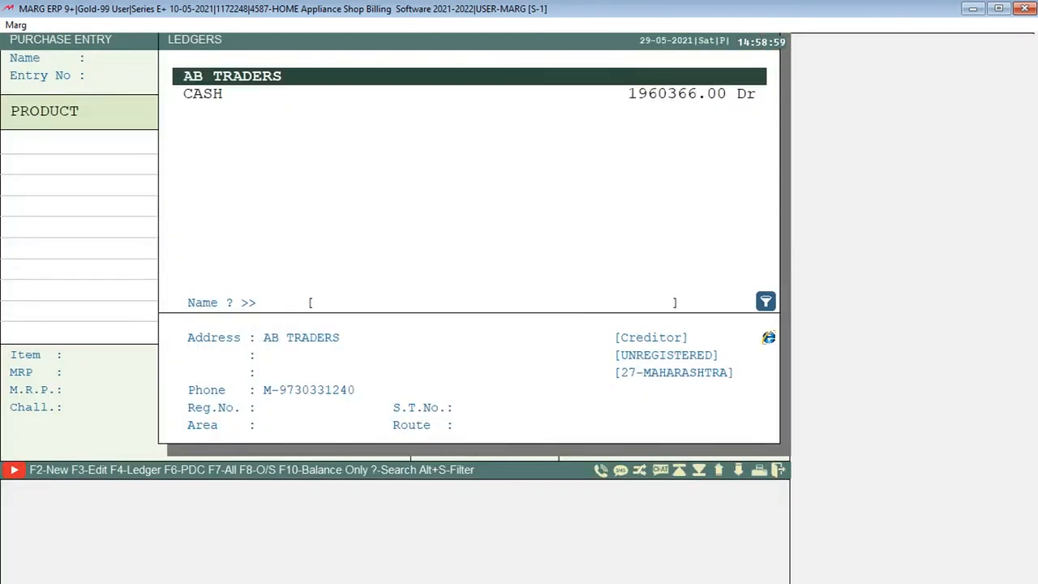
Choose AB TRADERS as the purchase supplier, set the bill number to 1254 and accept the bill date and LOCAL type
key("Return")
type("1254")
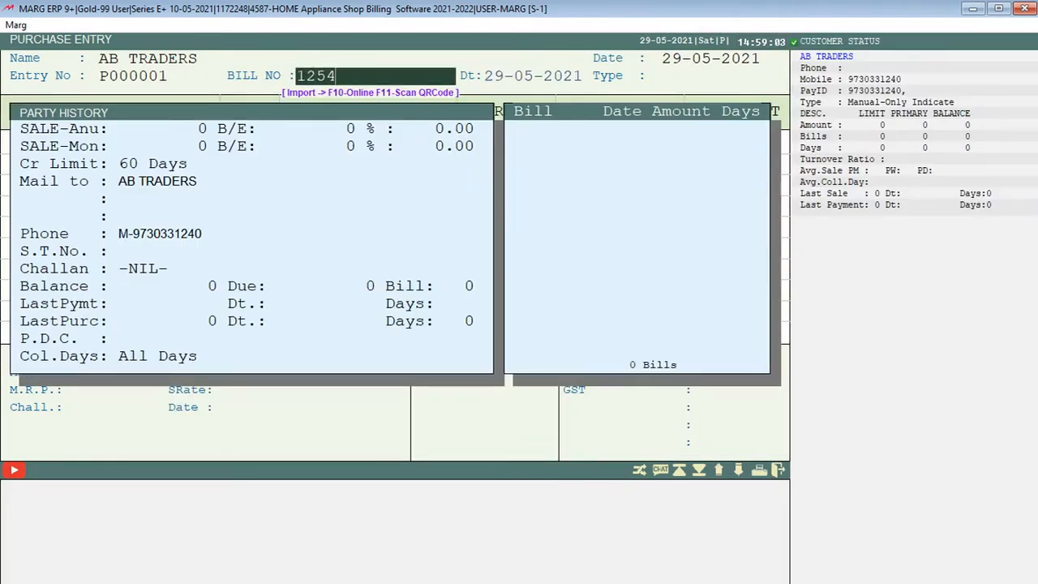
key("Return")
key("Return")
key("Return")
key("Return")
key("Return")
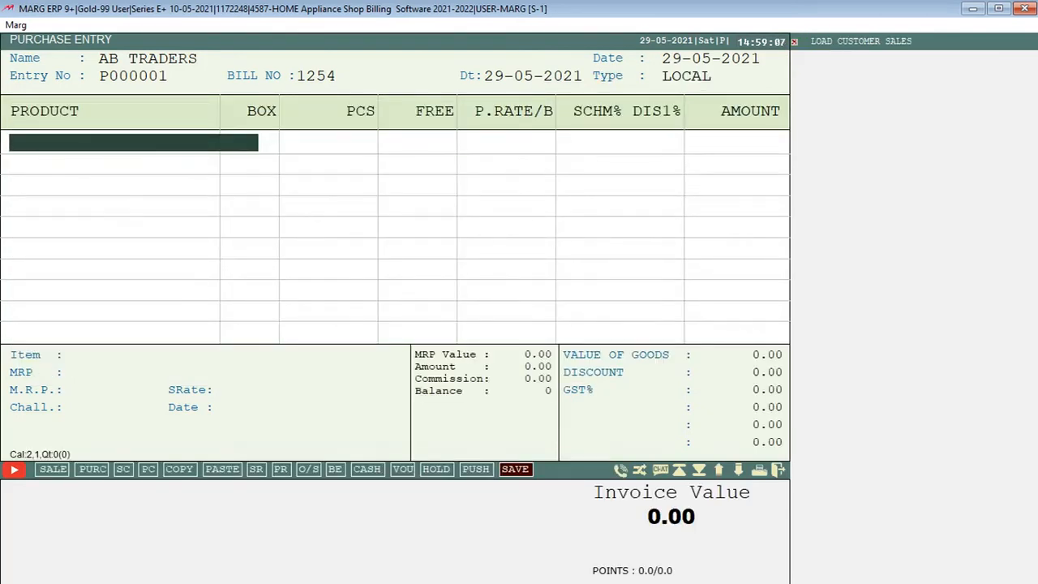
key("Return")
key("Down")
Select 14IN RAJSHREE K KADHAI HA as the first product of the purchase bill
key("Down")
key("Down")
key("Up")
key("Up")
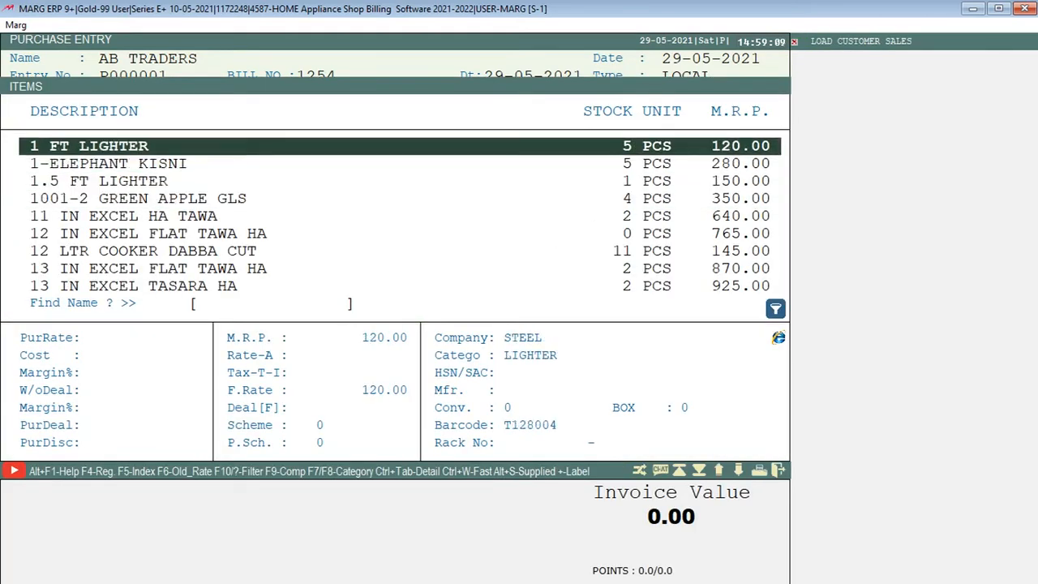
key("Escape")
key("Return")
key("Down")
key("Down")
key("Down")
key("Down")
key("Down")
key("Down")
key("Down")
key("Down")
key("Down")
key("Down")
key("Down")
key("Down")
key("Down")
key("Down")
key("Down")
key("Down")
key("Down")
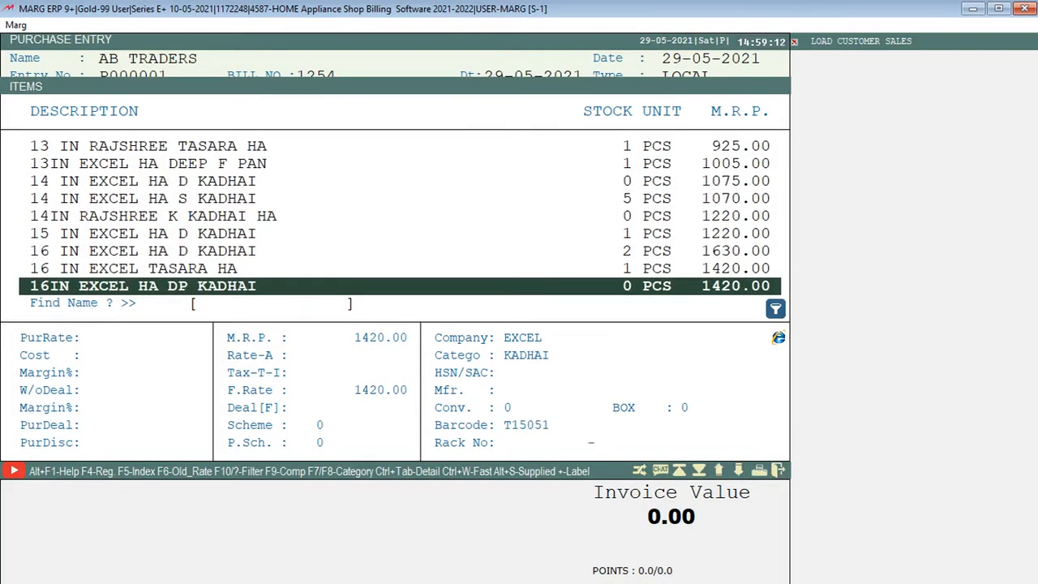
key("Up")
key("Up")
key("Up")
key("Up")
key("Return")
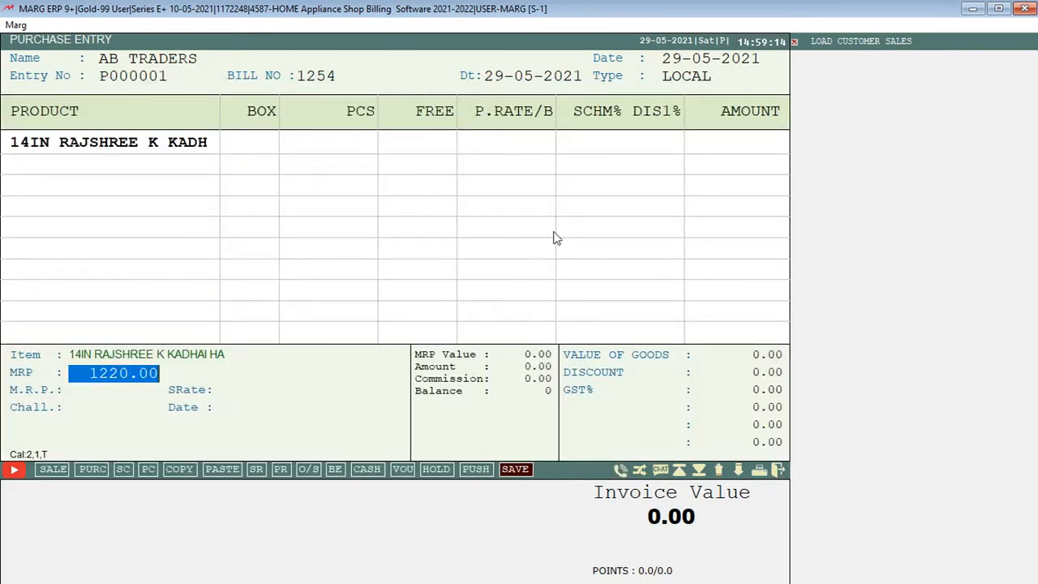
Accept the first product's MRP and enter a quantity of 10 pieces at a purchase rate of 100
key("Return")
type("10")
key("Return")
key("Return")
type("100")
key("Return")
Add 16 IN EXCEL HA D KADHAI to the purchase bill with 20 pieces at a purchase rate of 200
key("Return")
key("Return")
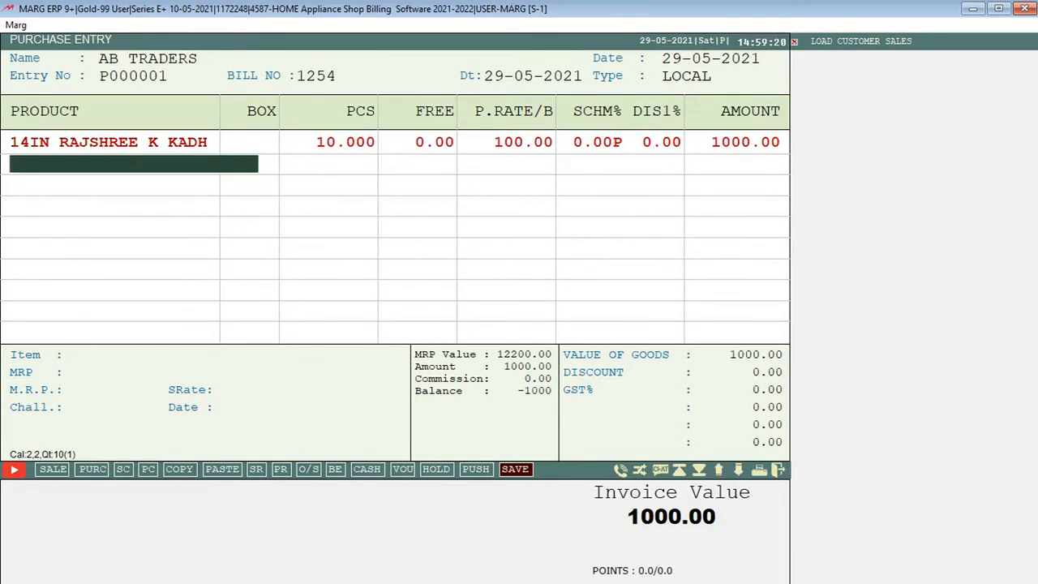
key("Return")
key("Down")
key("Return")
key("Return")
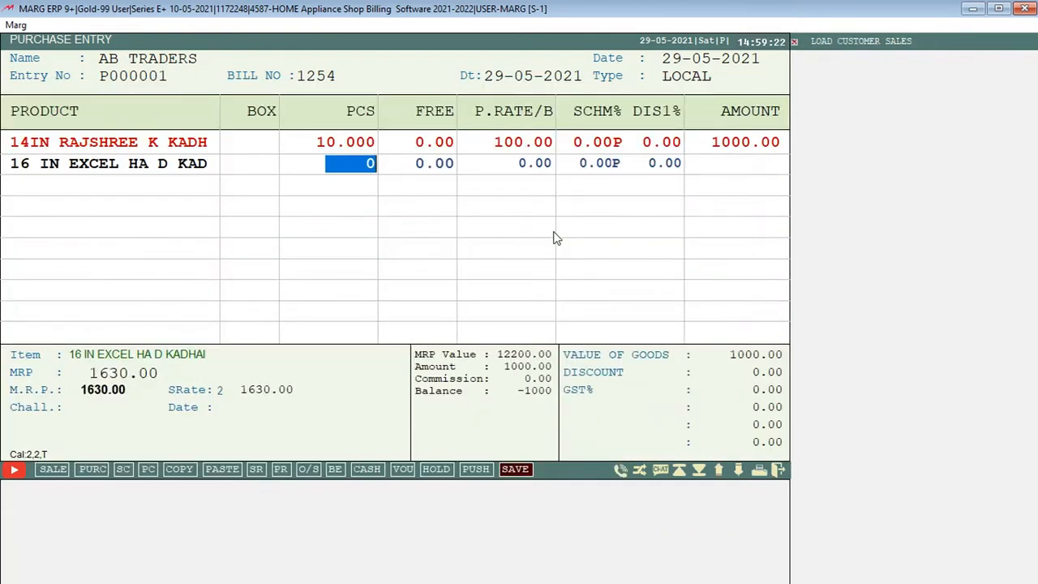
type("20")
key("Return")
key("Return")
type("200")
key("Return")
Add 16 IN EXCEL TASARA HA to the purchase bill with 50 pieces at a purchase rate of 120
key("Return")
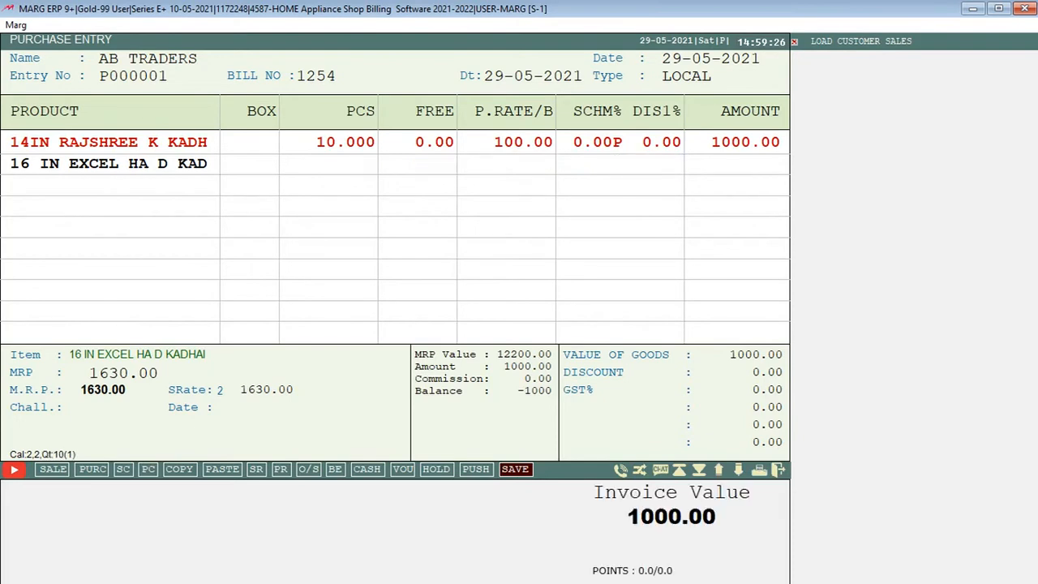
key("Return")
key("Return")
key("Down")
key("Return")
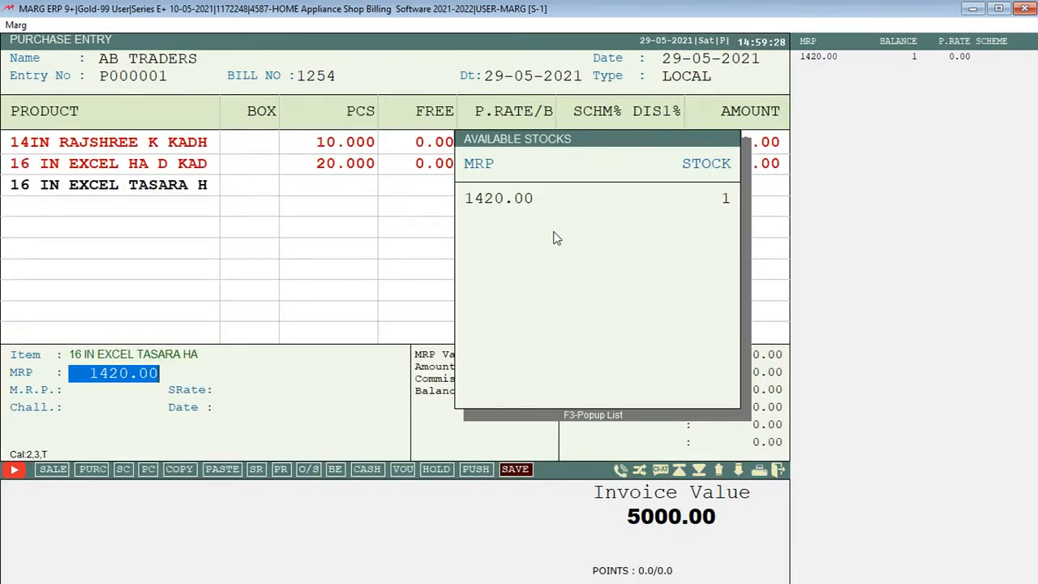
key("Return")
type("50")
key("Return")
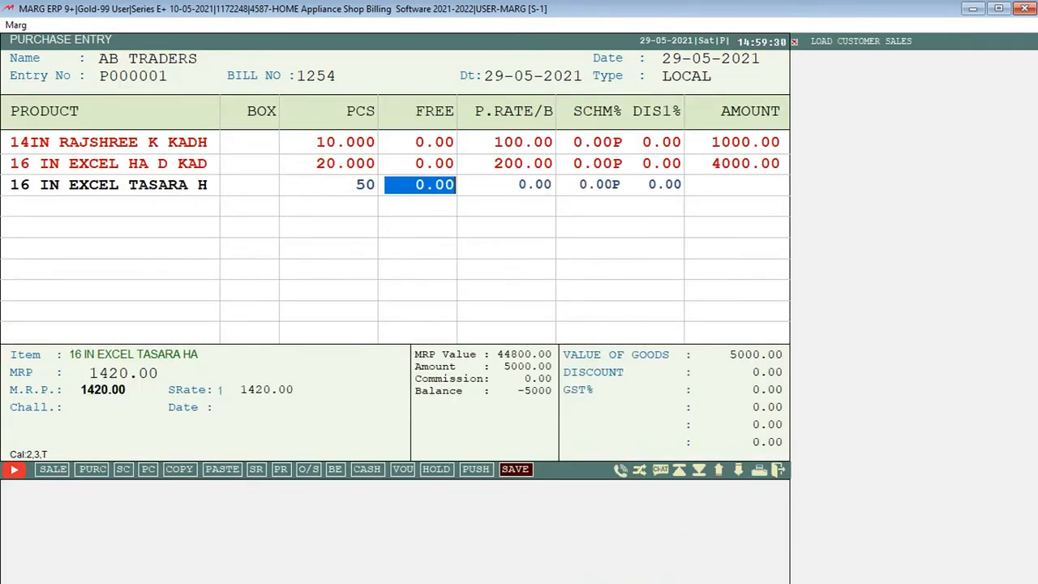
key("Return")
type("120")
Add 16IN EXCEL HA DP KADHAI to the purchase bill with 500 pieces at a purchase rate of 100
key("Return")
key("Return")
key("Return")
key("Return")
key("Down")
key("Down")
key("Up")
key("Return")
key("Return")
type("500")
key("Return")
key("Return")
type("100")
key("Return")
key("Return")
key("Return")
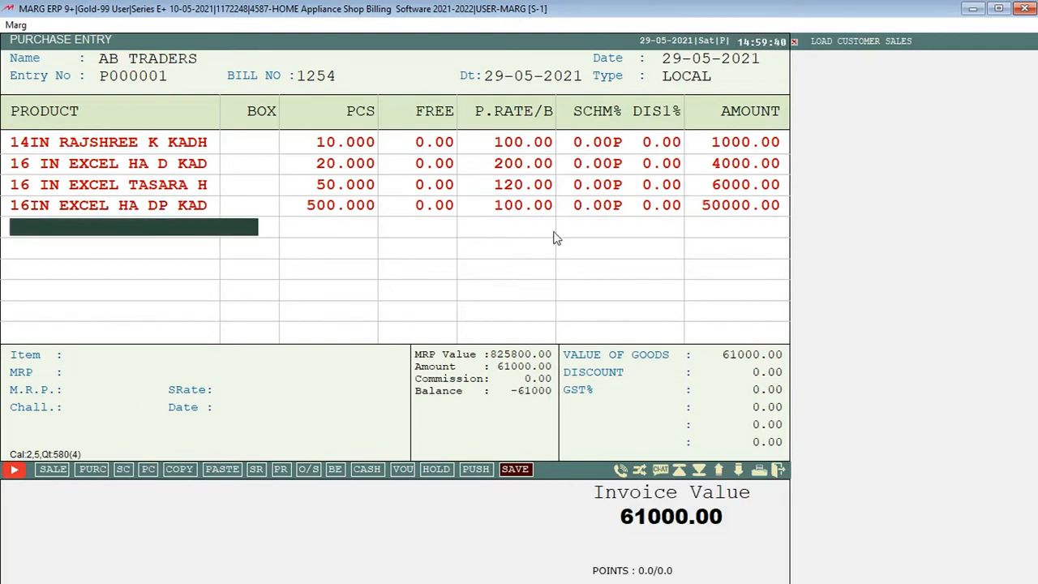
Finish the product list of the purchase bill and proceed to its bill levies
key("Escape")
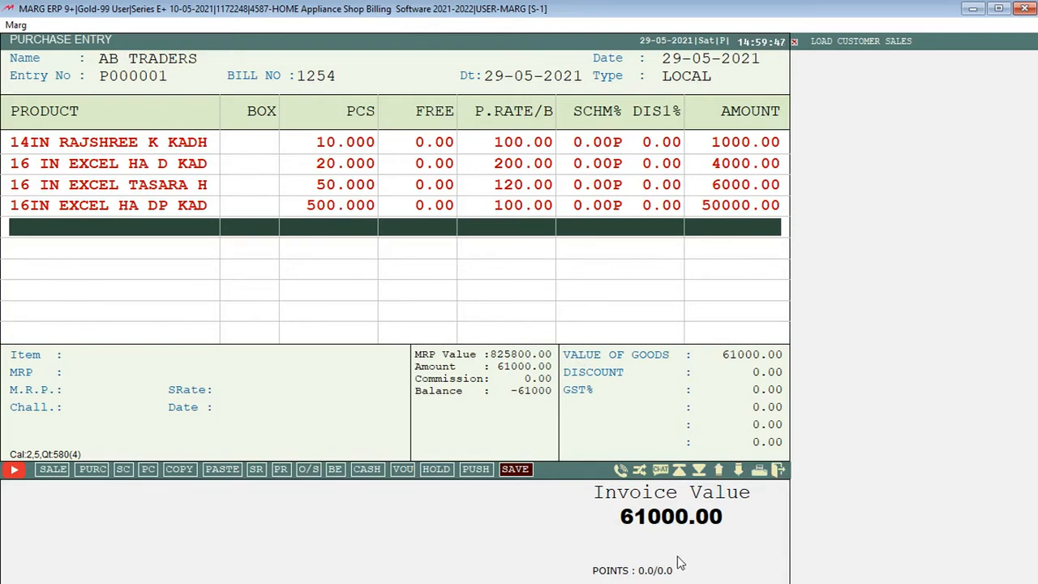
key("Return")
key("Return")
key("Return")
key("Return")
key("Return")
key("Return")
key("Return")
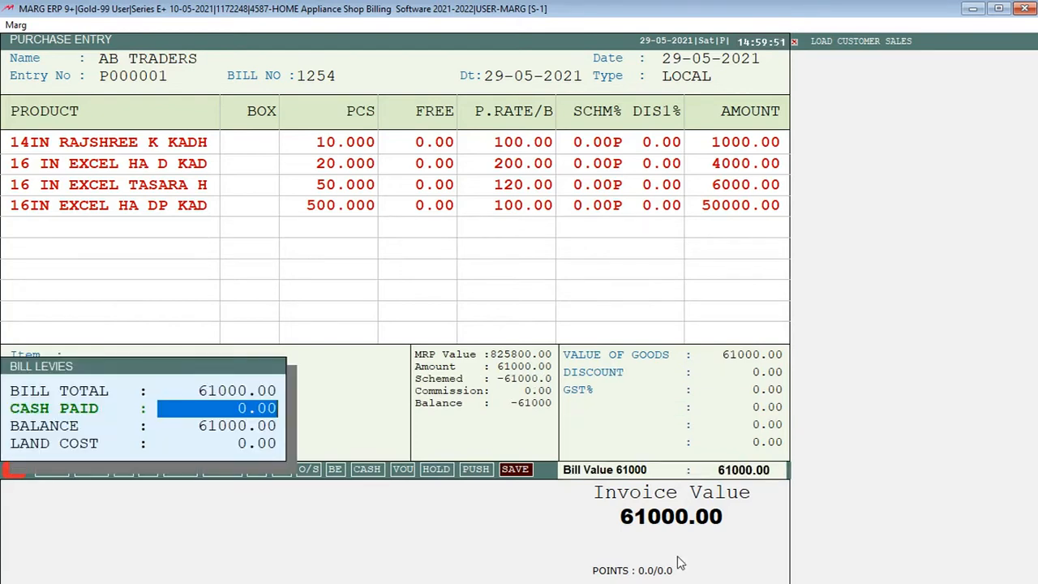
Accept 0.00 as cash paid, save the purchase bill and leave purchase entry
key("Return")
key("Return")
key("Return")
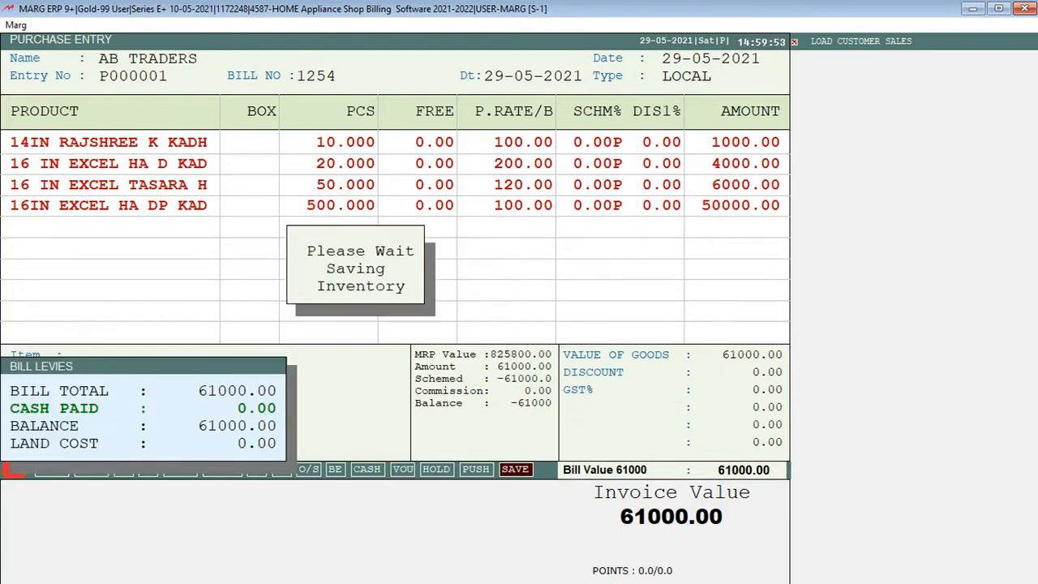
key("Return")
key("Return")
key("Return")
key("Return")
key("Return")
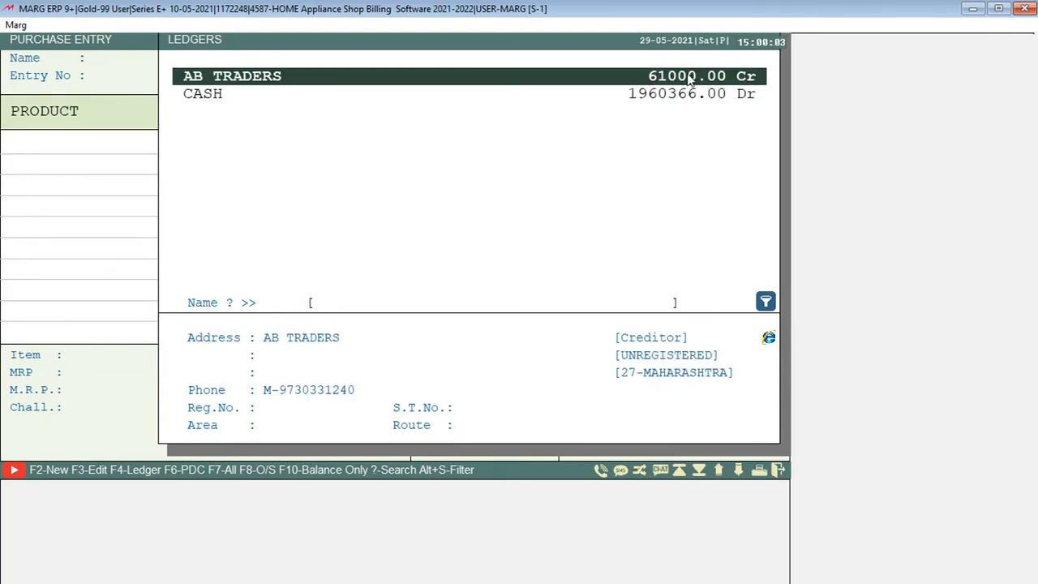
key("Escape")
key("Escape")
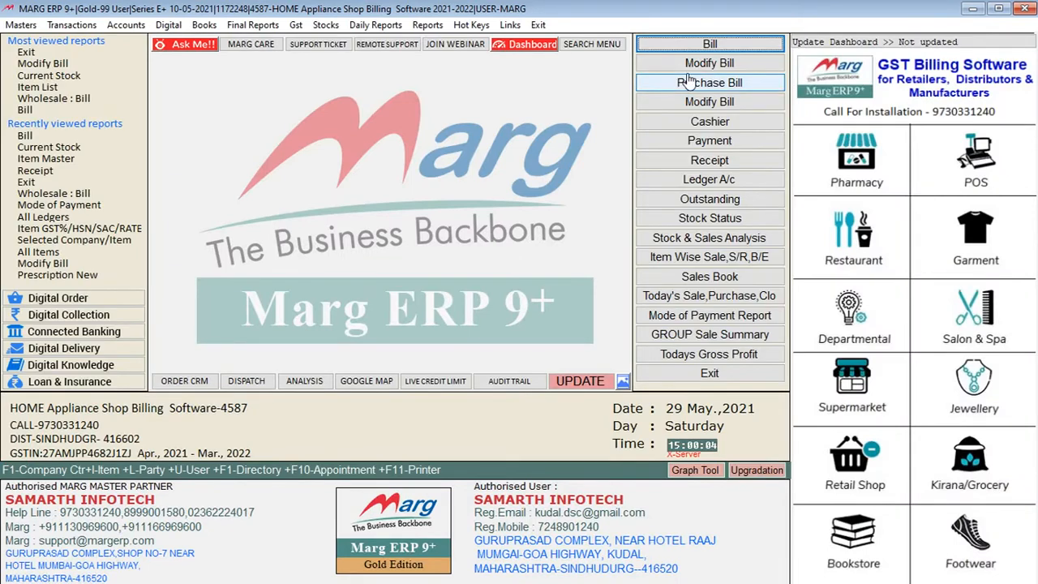
Start a new sale bill and choose the customer listed just above the preselected ledger
key("alt+t")
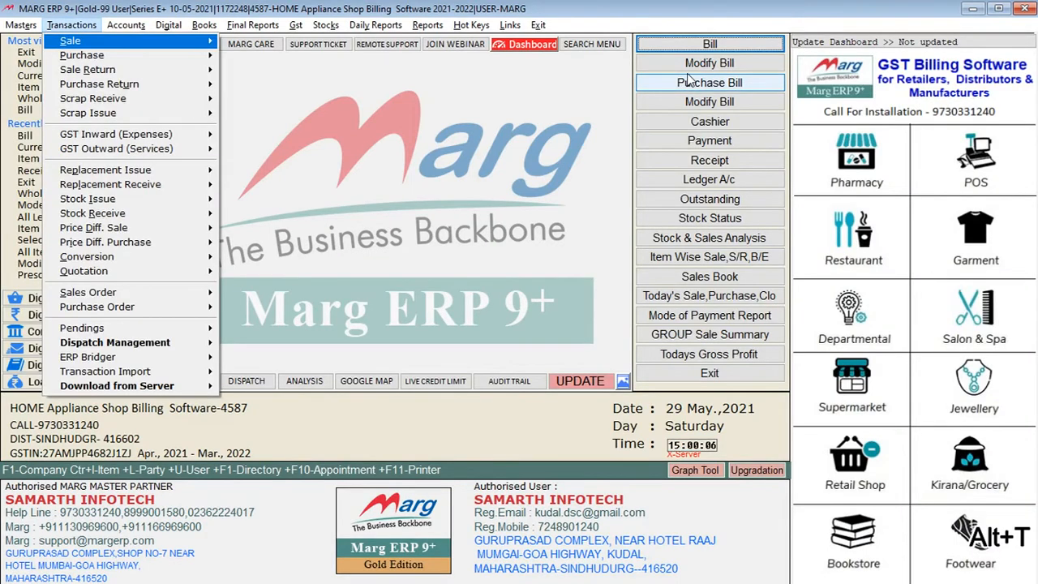
key("Return")
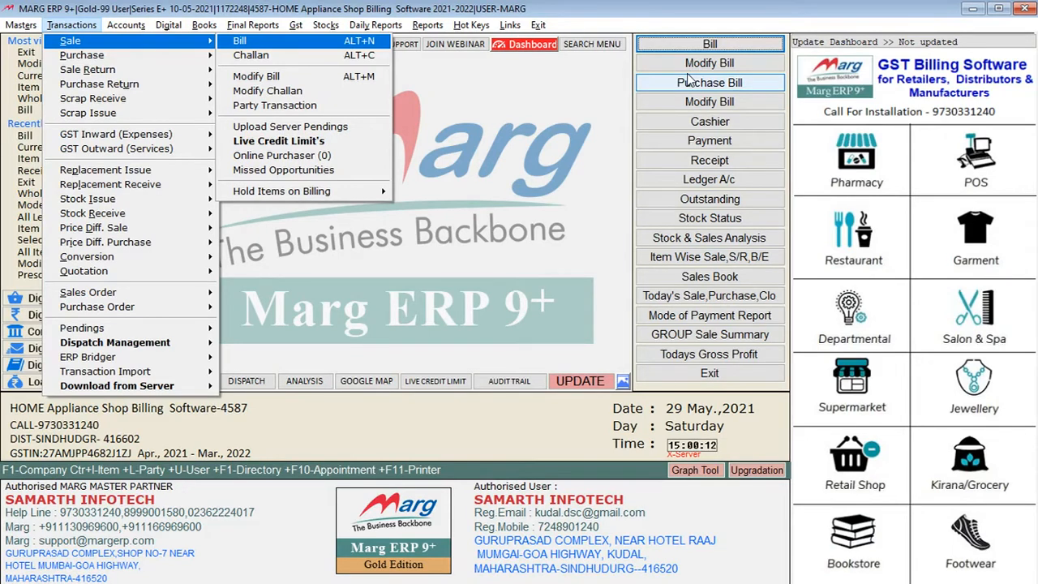
key("Return")
key("Return")
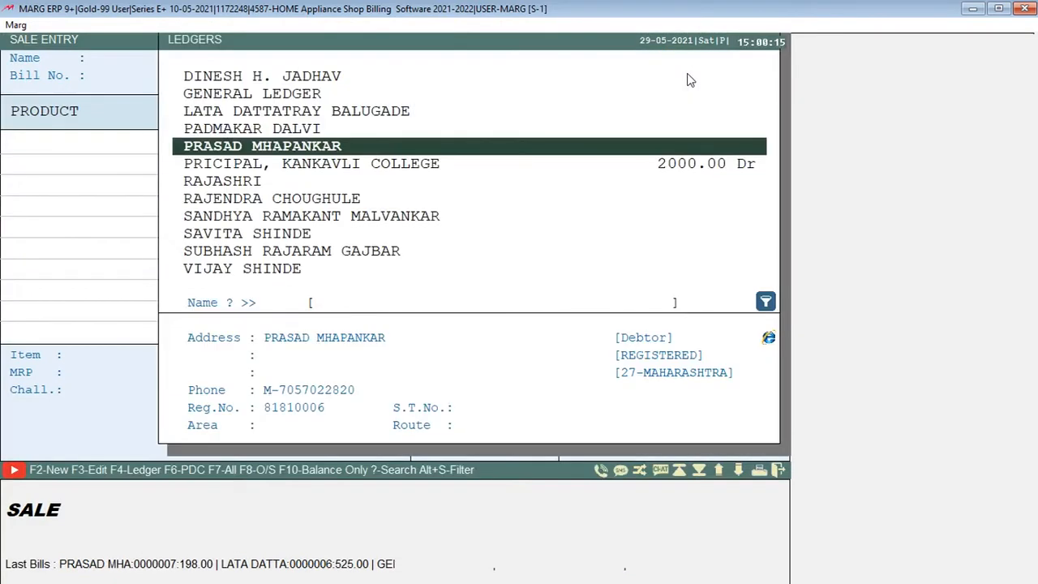
key("Up")
key("Down")
key("Up")
key("Return")
Confirm the customer for the sale bill and assign SAGAR as the salesman
key("Return")
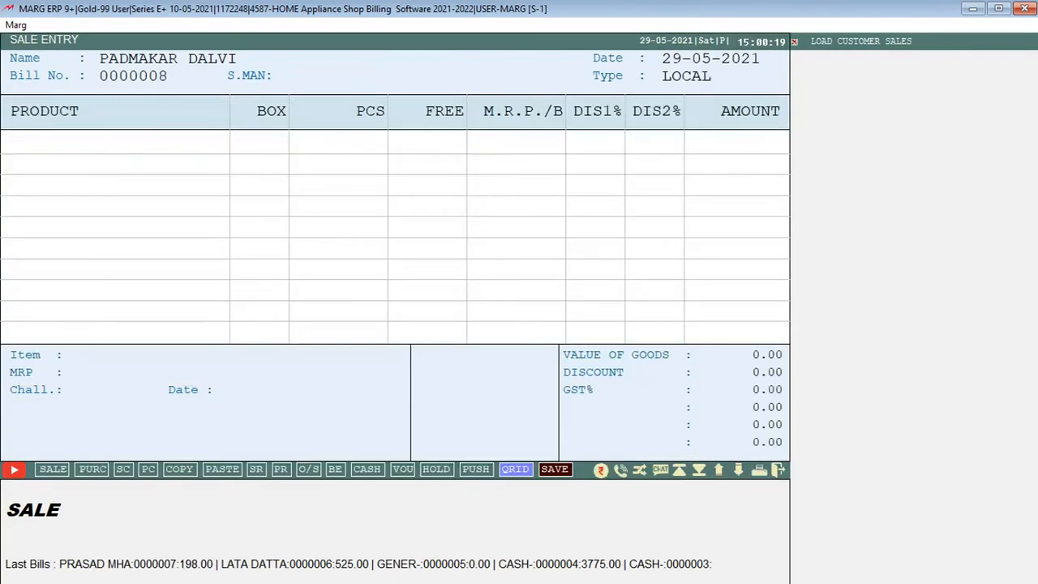
key("Escape")
key("Escape")
key("Return")
key("Return")
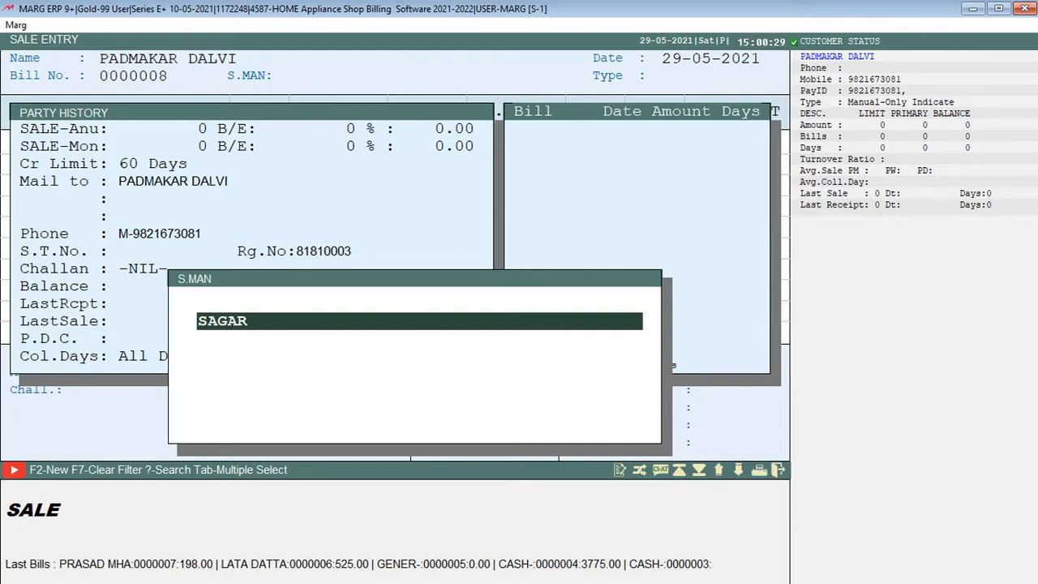
key("Return")
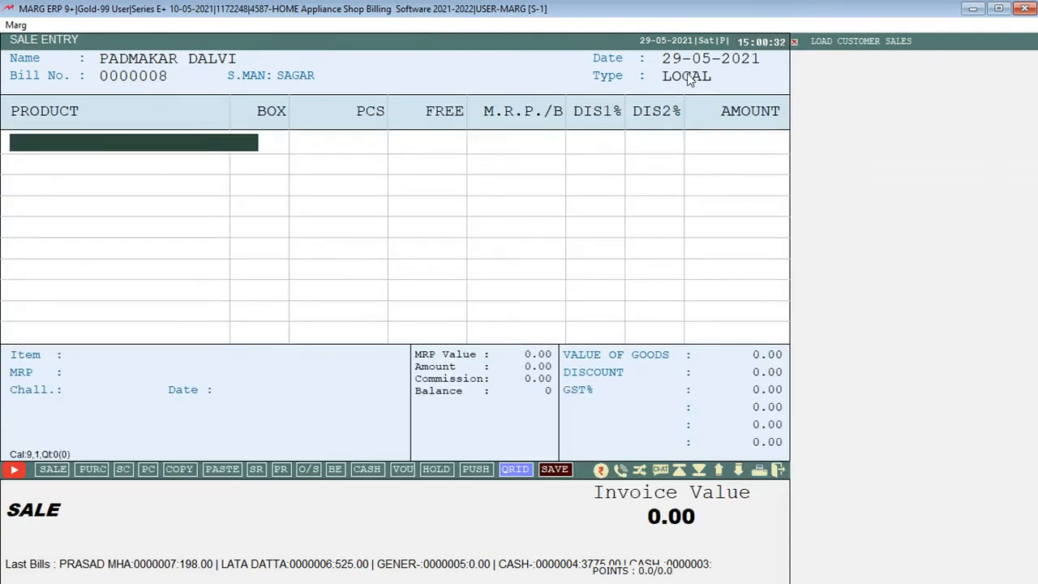
Add one piece of 7 IN BLACK CHINESE PLATE as the first product of the sale bill
key("Return")
key("Escape")
key("Return")
Add one piece each of 7IN SS RAJ DISH and 7STAR TABLEWARE to the sale bill
key("Return")
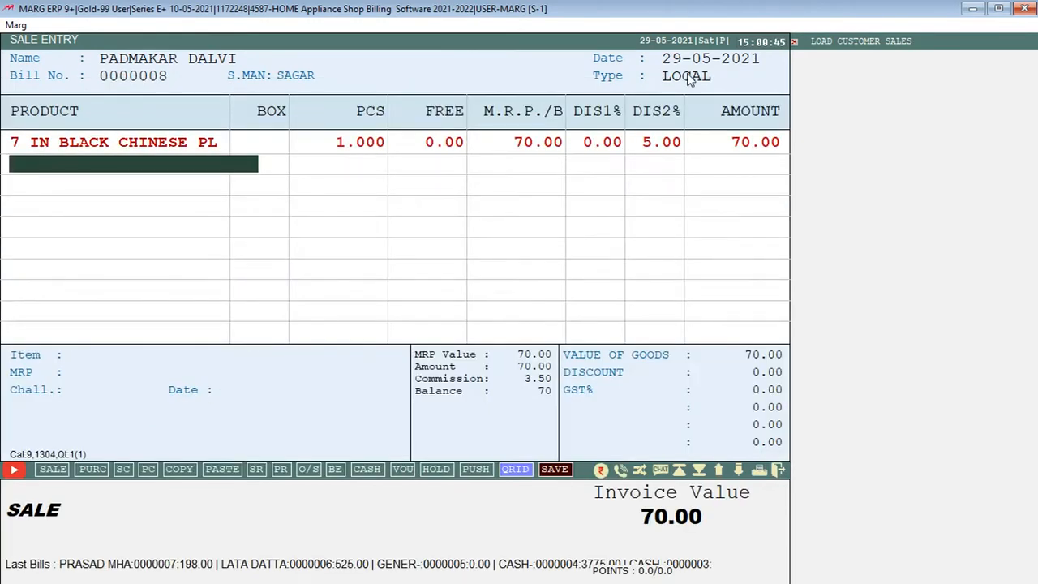
key("Return")
key("Down")
key("Down")
key("Return")
key("Down")
key("Return")
Set the quantity of 7STAR TABLEWARE in the sale bill to 2 pieces
key("Up")
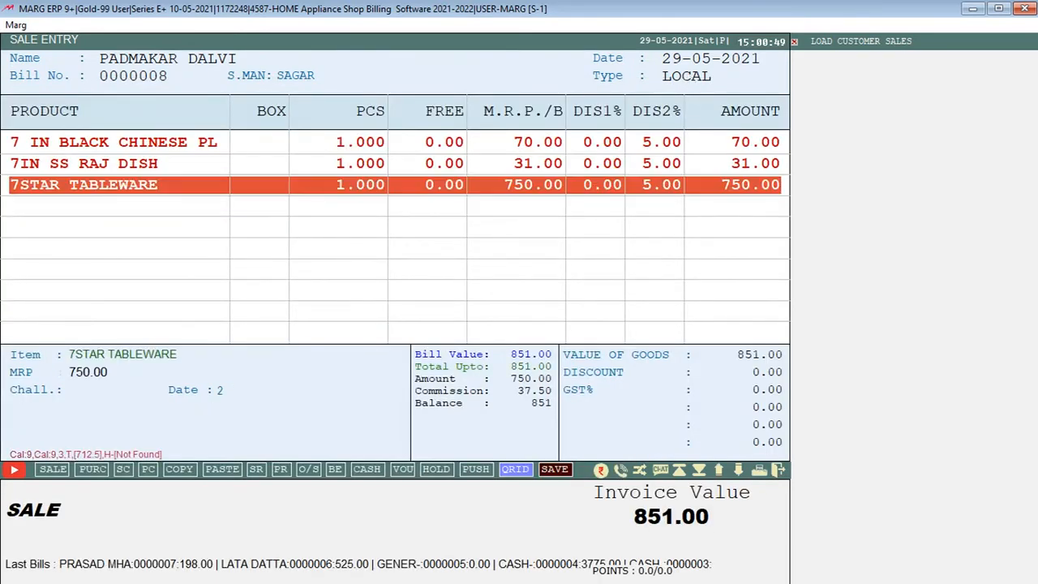
key("Return")
type("2")
key("Return")
Add one piece of 9 IN EXCEL HA TAWA to the sale bill
key("Return")
key("Return")
key("Return")
key("Return")
key("Down")
key("Return")
key("Return")
key("Return")
key("Return")
key("Return")
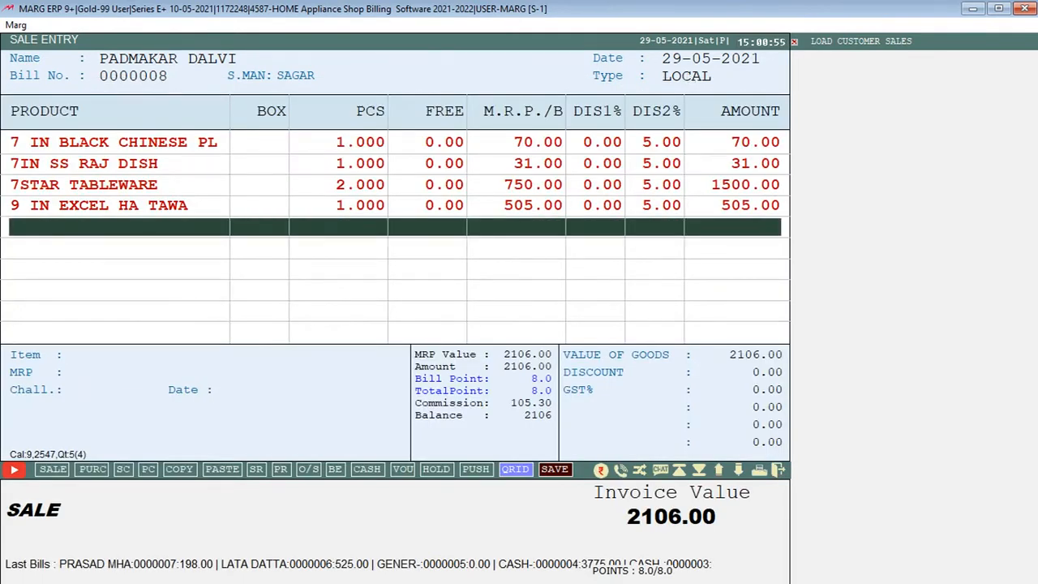
Finish the sale bill's product list, accept 2106.00 as cash received and save the bill
key("Escape")
key("Return")
key("Return")
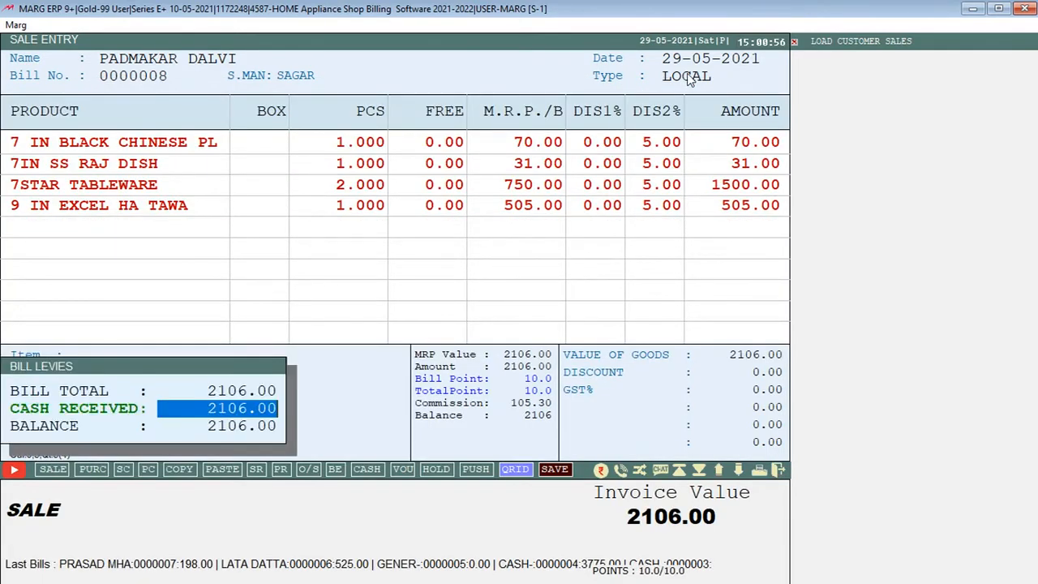
key("Return")
key("Return")
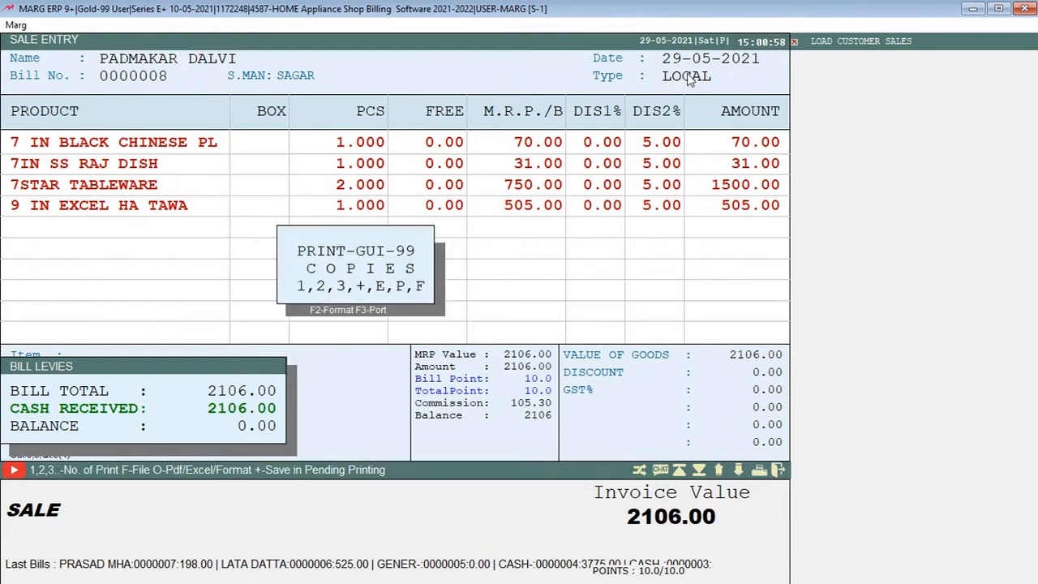
Preview the sale bill in the thermal printer format and examine the whole receipt
key("p")
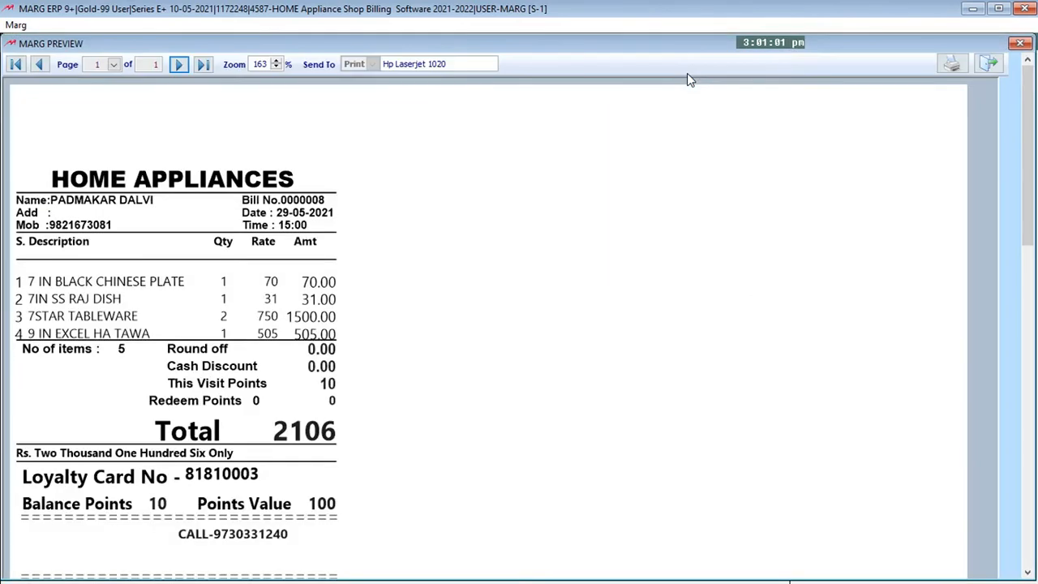
left_click_drag(1034, 117, 1028, 177)
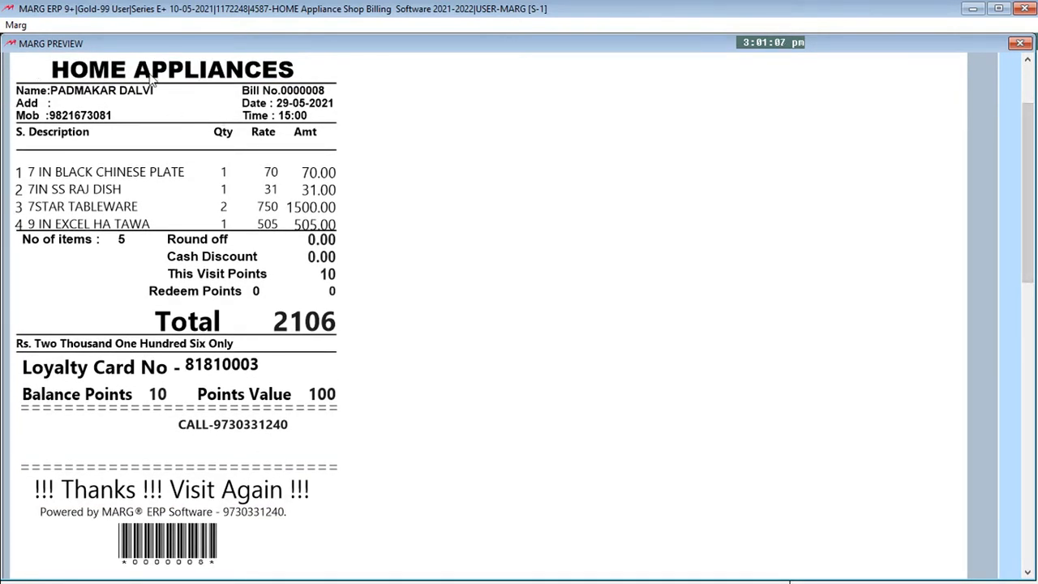
left_click_drag(1025, 127, 1029, 123)
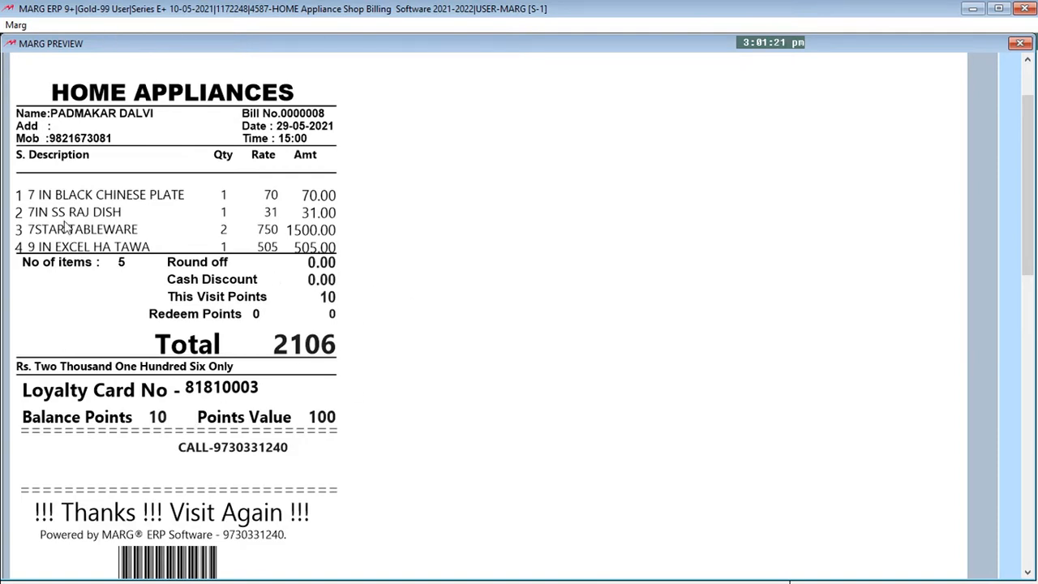
key("Escape")
Choose a full-page printing format, preview the sale bill as a GST invoice and leave sale entry
key("F2")
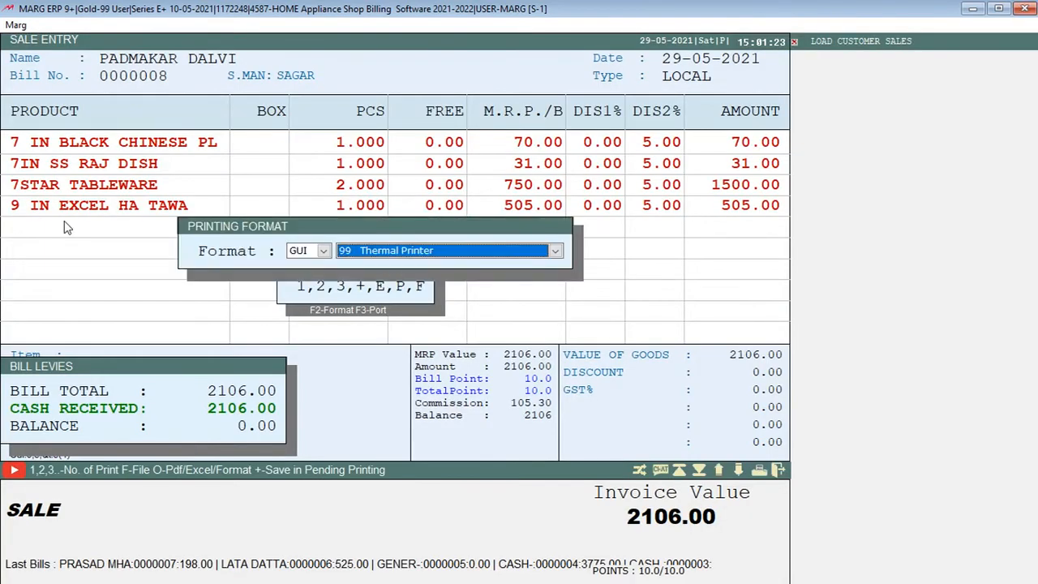
key("space")
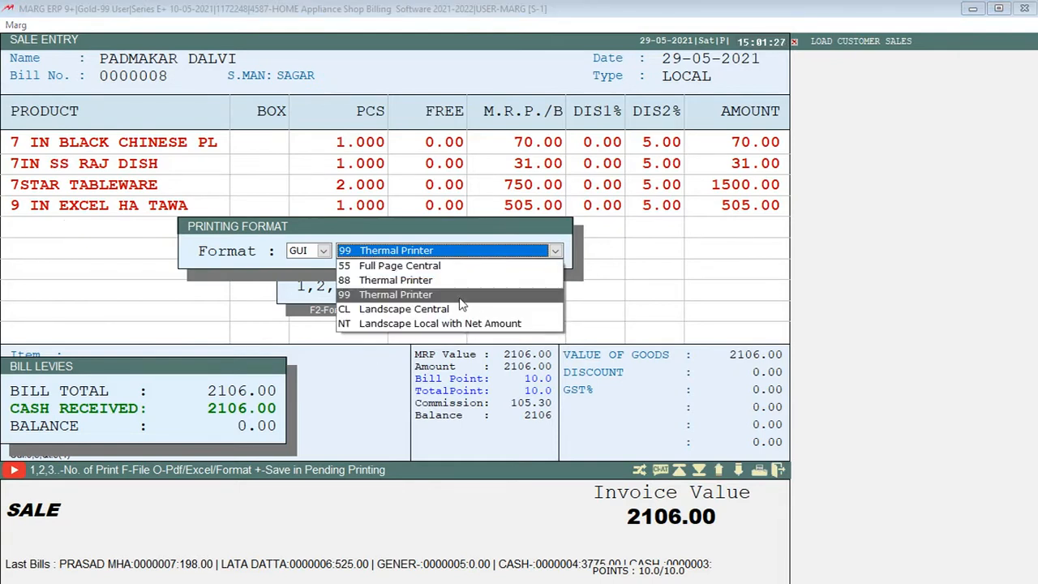
left_click(386, 280)
key("Down")
key("Return")
key("p")
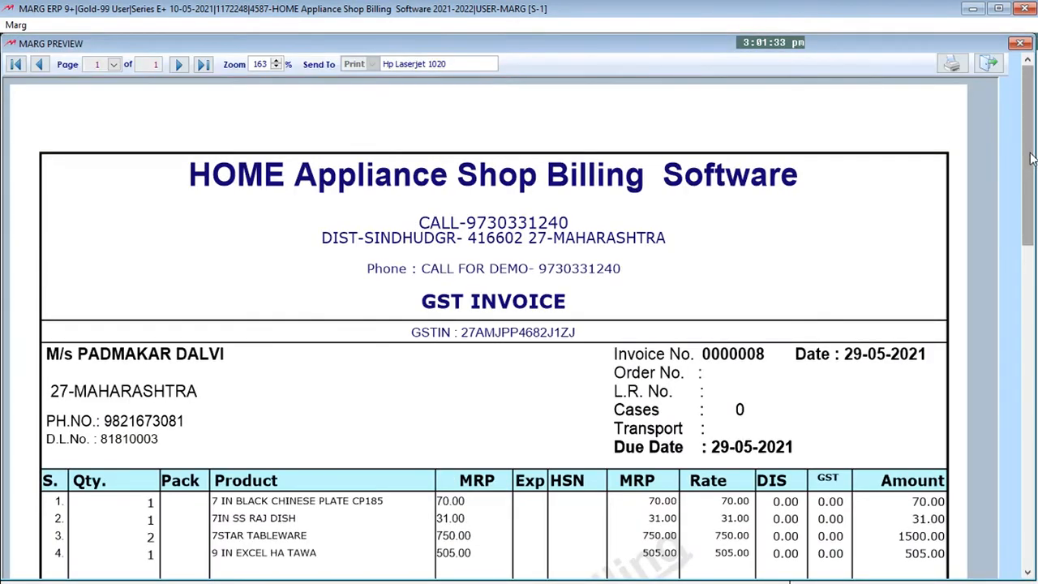
left_click_drag(1030, 158, 1019, 114)
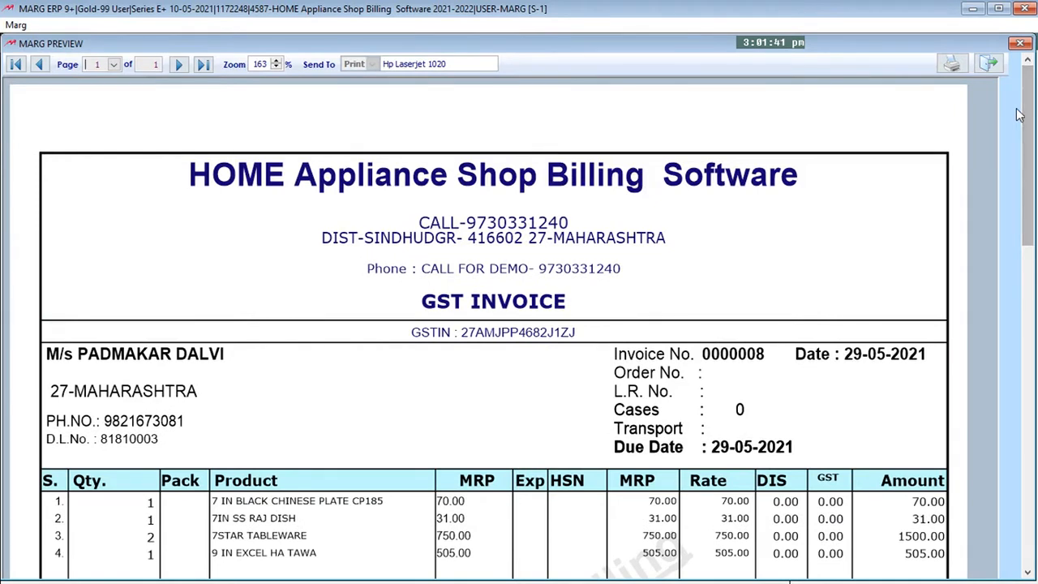
key("Escape")
key("Escape")
key("Escape")
key("Escape")
Reopen the last saved sale bill from bill modification, preview its receipt and exit
key("alt+m")
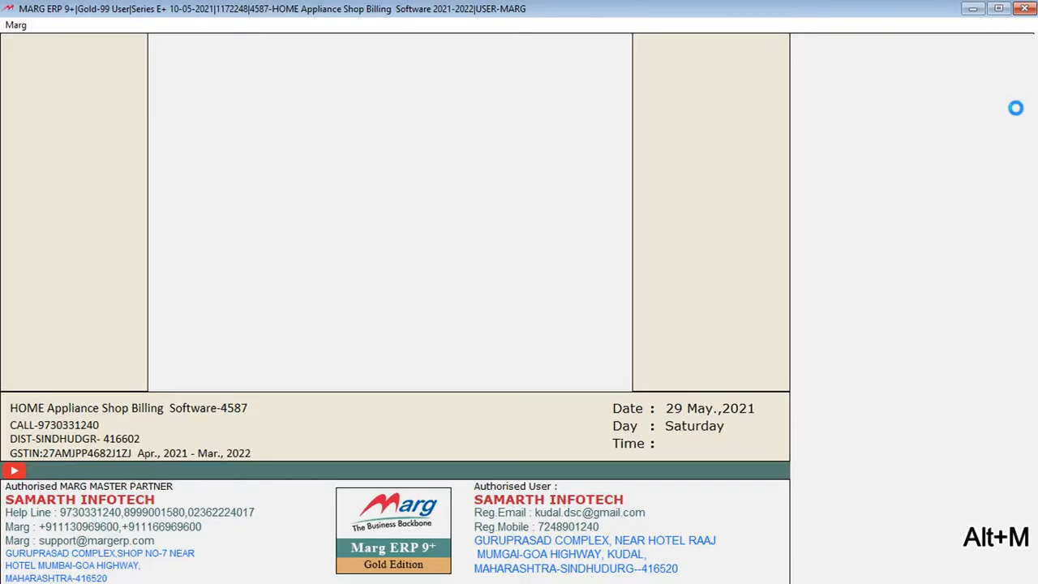
key("Return")
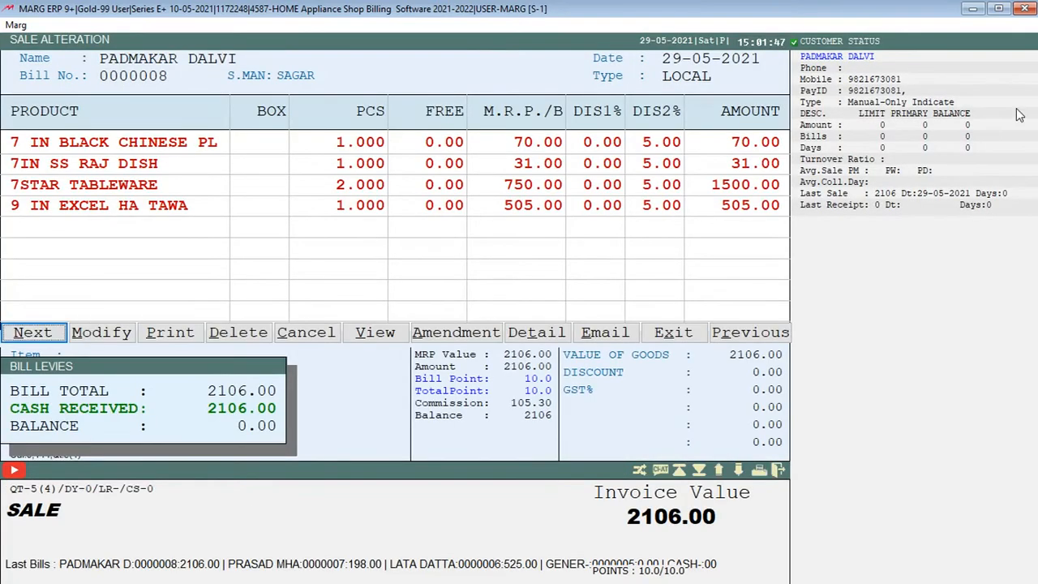
key("m")
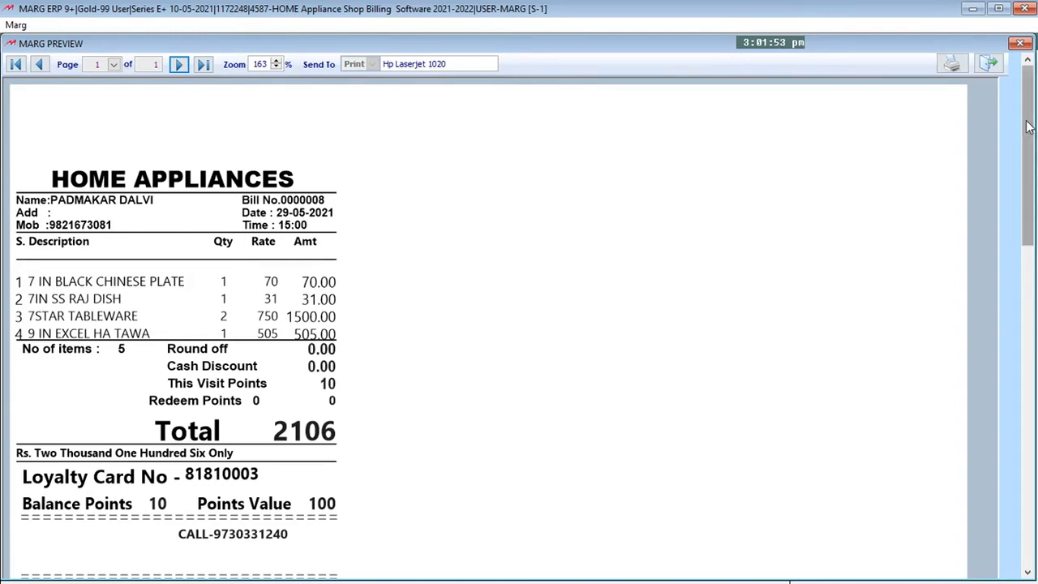
left_click_drag(1029, 123, 1030, 158)
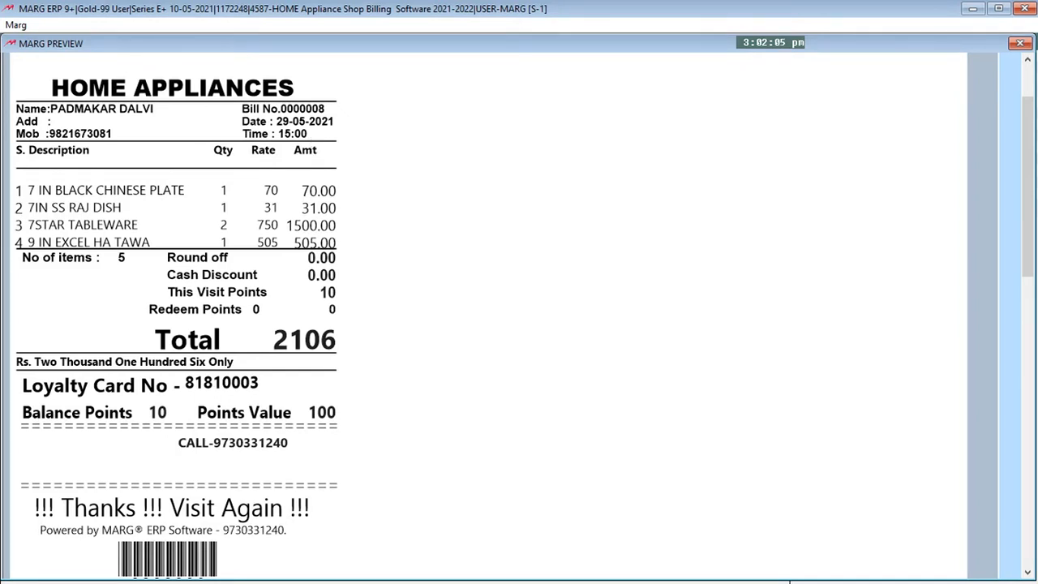
key("Escape")
key("Escape")
key("Escape")
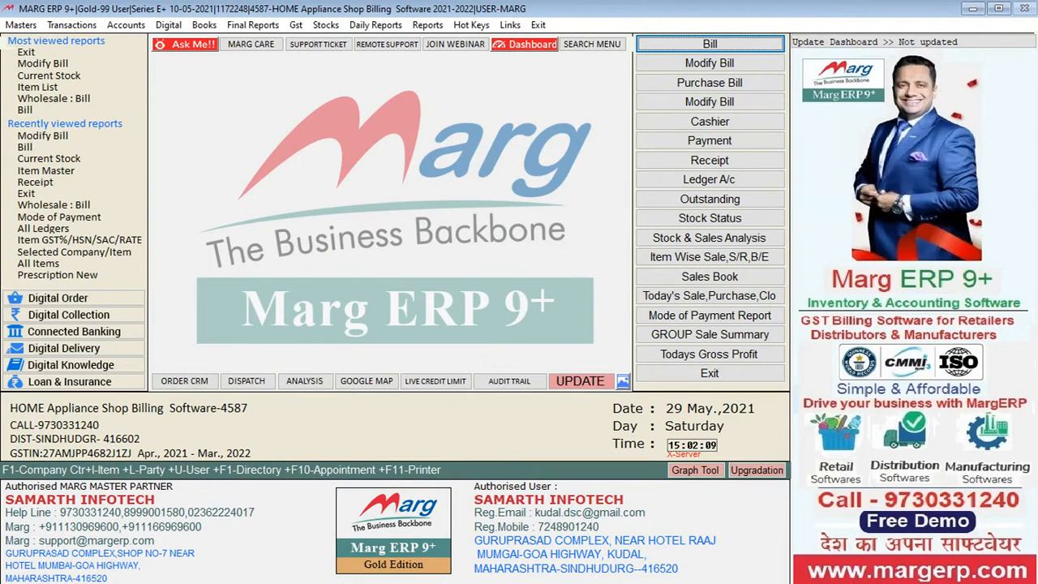
Examine the transaction options available for sale returns and purchase returns
key("alt+t")
key("Down")
key("Down")
key("Down")
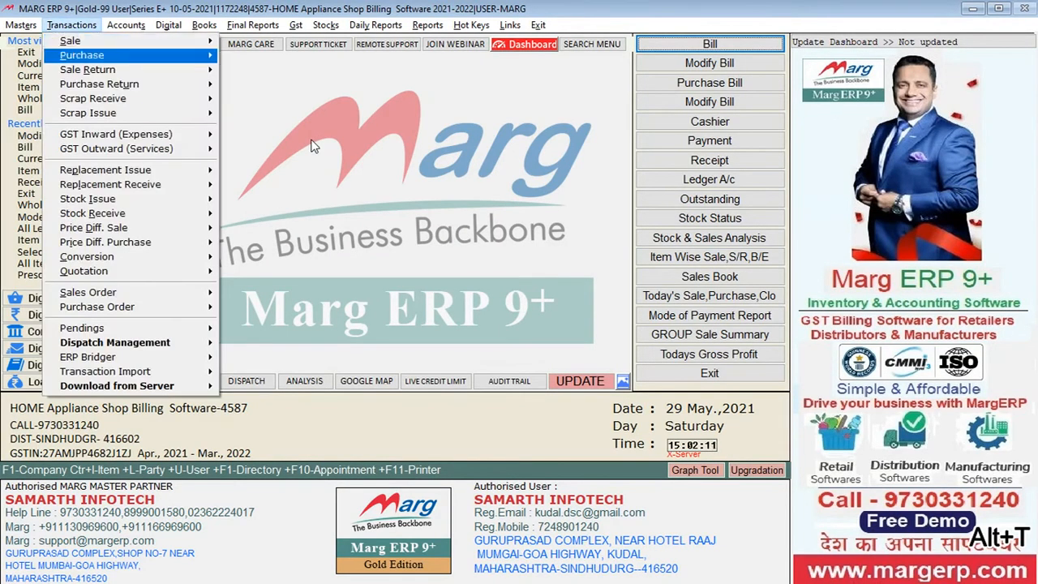
key("Up")
key("Right")
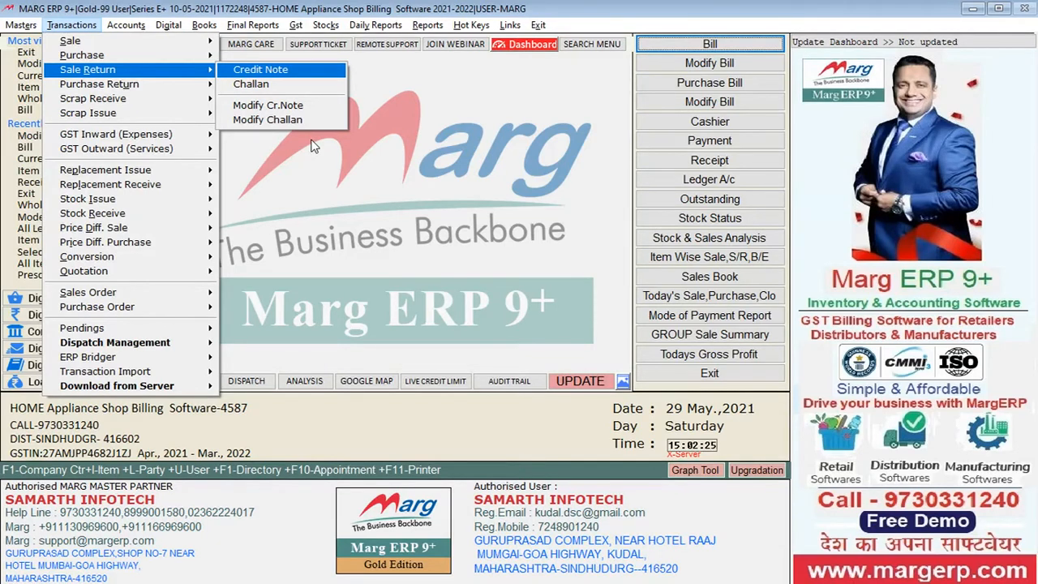
key("Left")
key("Down")
key("Right")
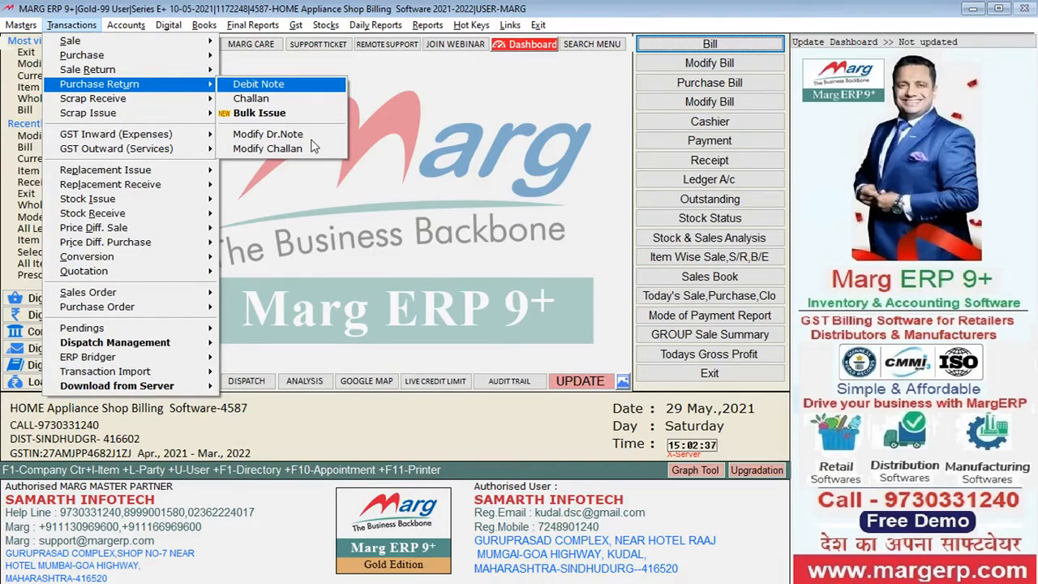
Examine the transaction options for receiving scrap and issuing scrap
key("Left")
key("Down")
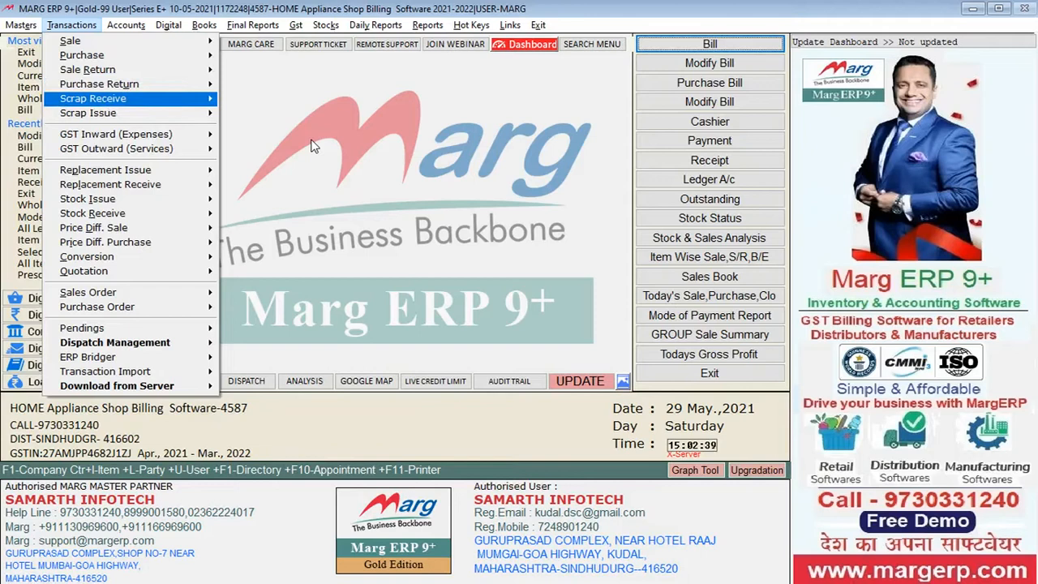
key("Down")
key("Right")
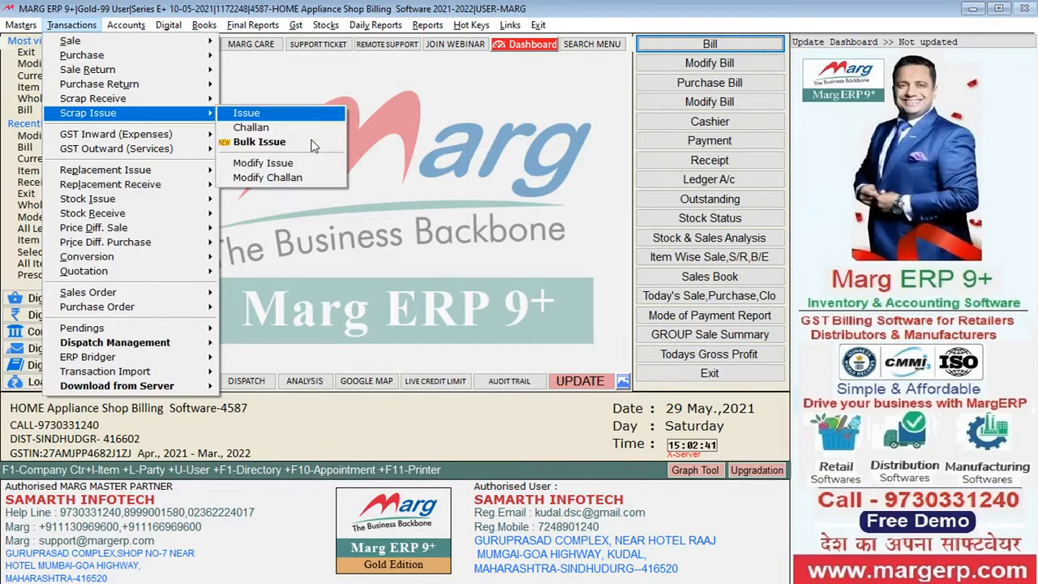
key("Up")
key("Left")
key("Up")
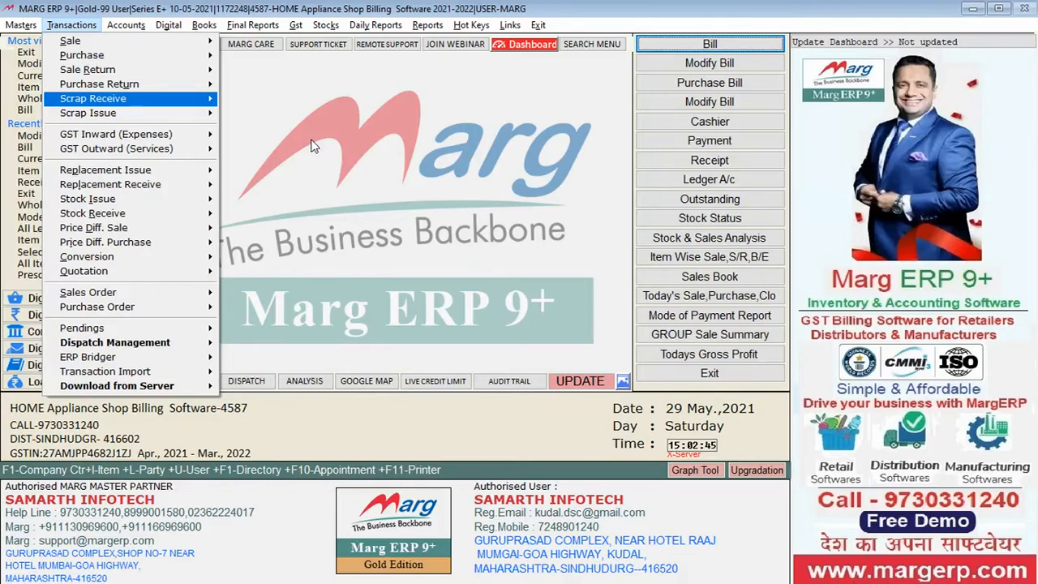
key("Right")
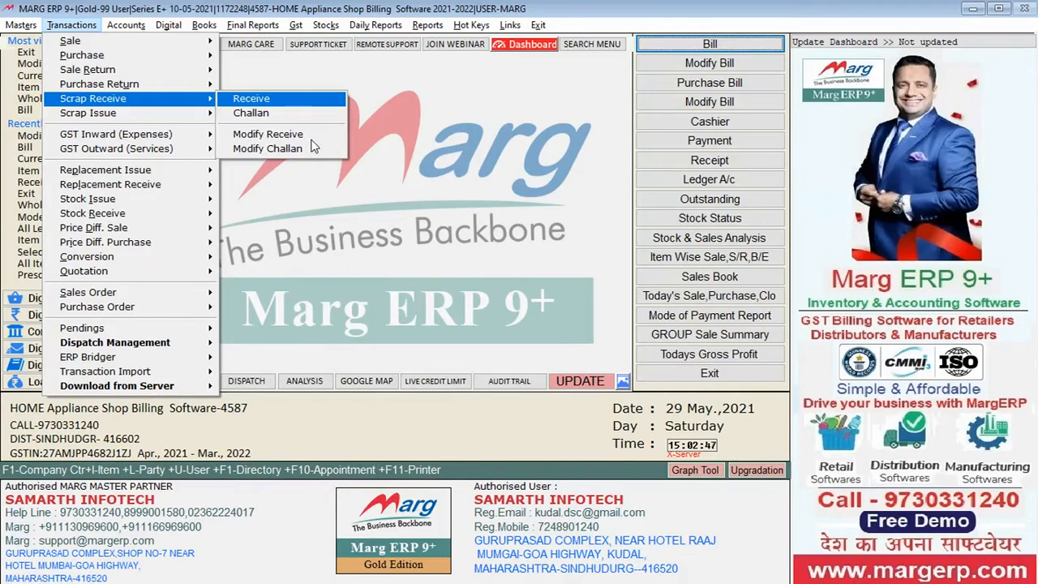
key("Left")
key("Down")
key("Right")
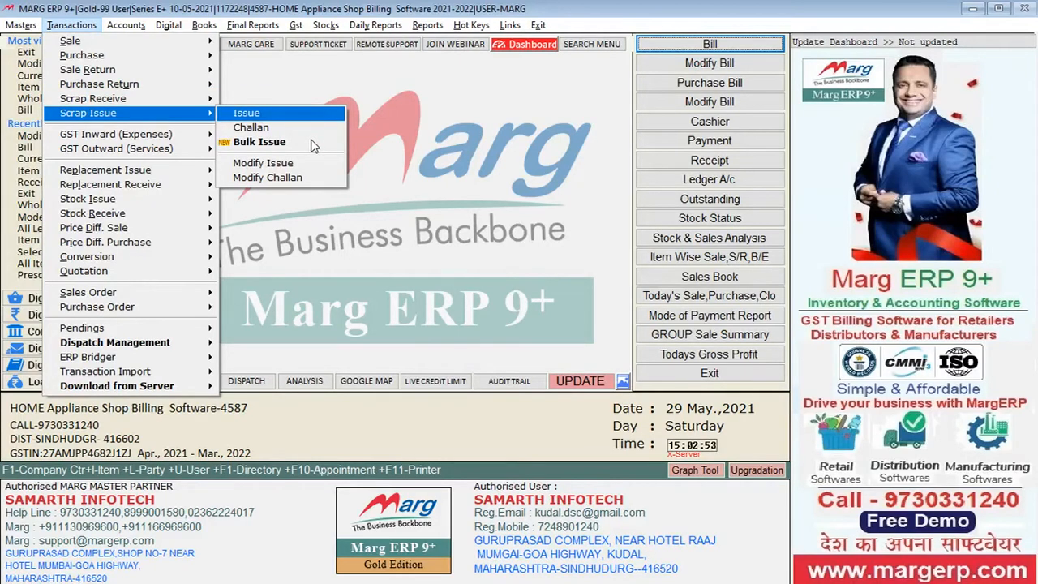
Start a new stock receive entry with STOCK FEEDING <OPENING> as the party
key("Left")
key("Down")
key("Down")
key("Down")
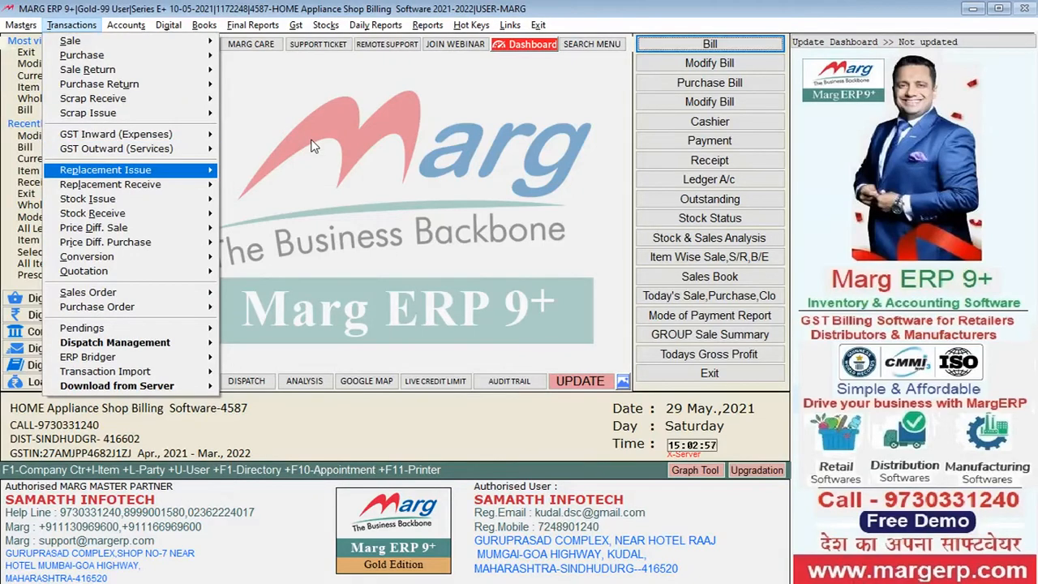
key("Down")
key("Down")
key("Down")
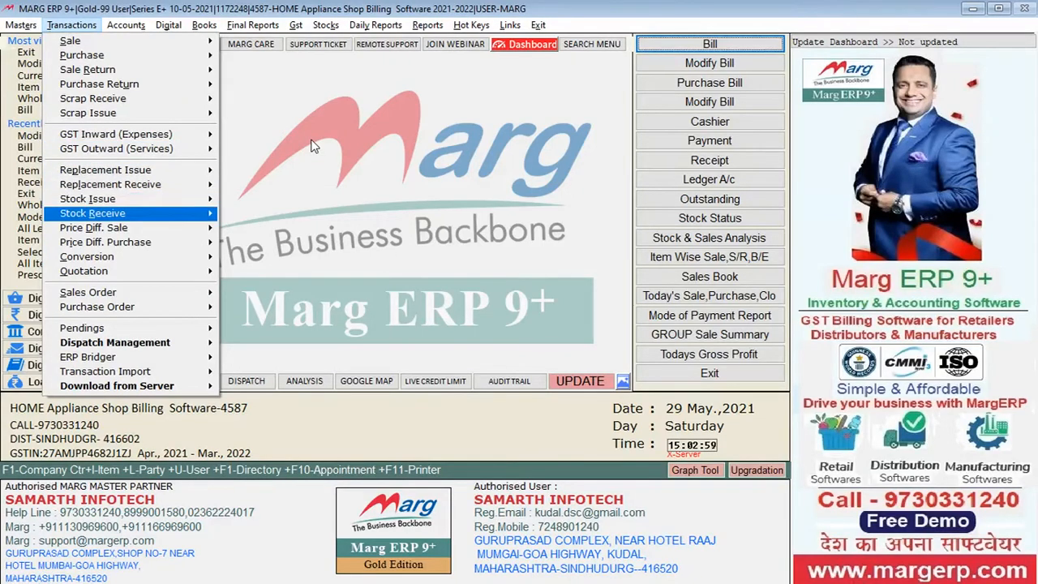
key("Right")
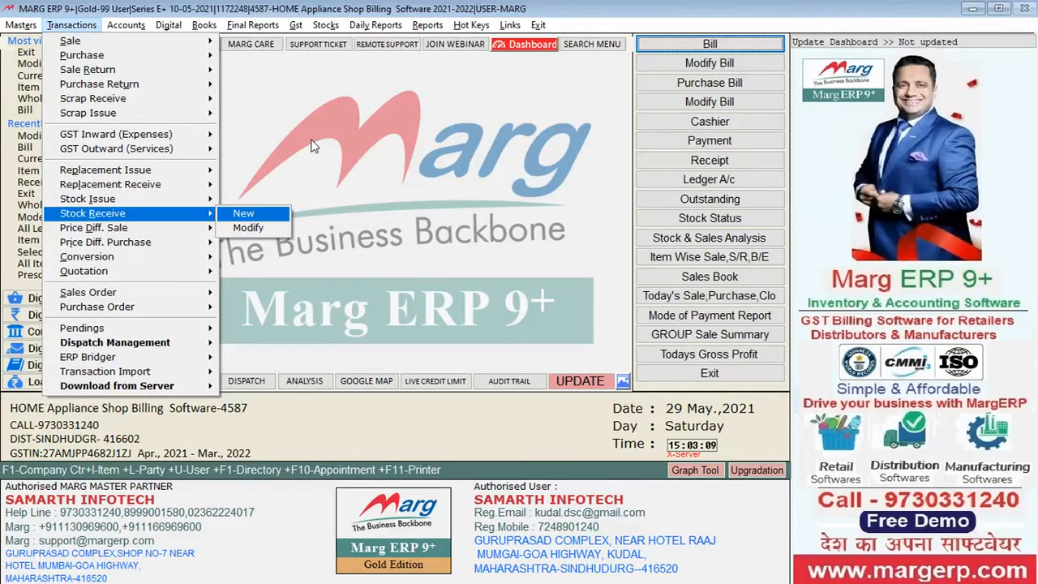
key("Return")
key("Down")
key("Down")
key("Down")
key("Down")
key("Return")
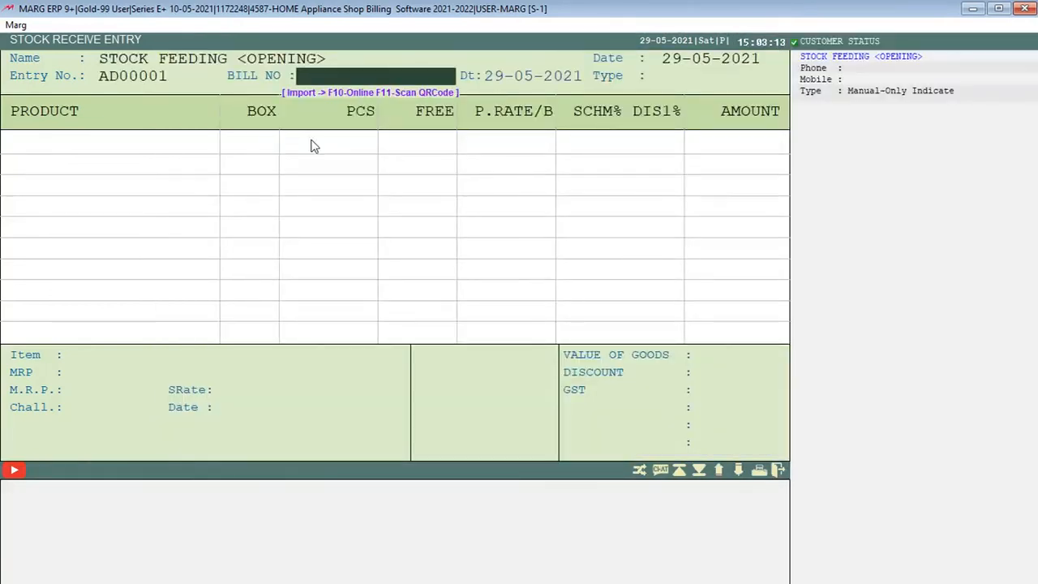
Set the stock receive entry's bill number to 1 and accept the date 29-05-2021 and type LOCAL
type("1")
key("Return")
key("Return")
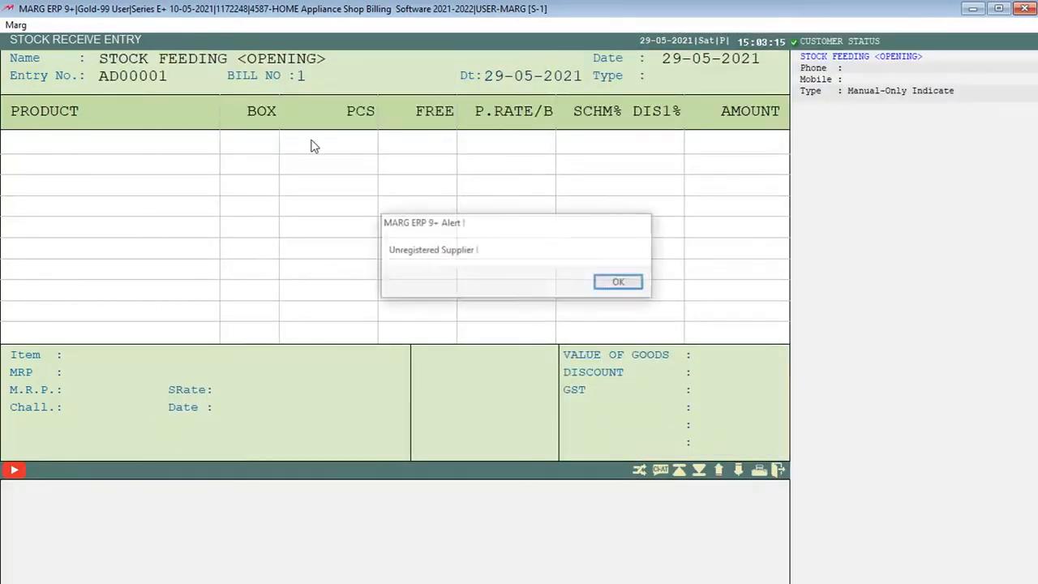
key("Return")
Add 1 FT LIGHTER to the stock receive entry with a quantity of 200 pieces
key("Return")
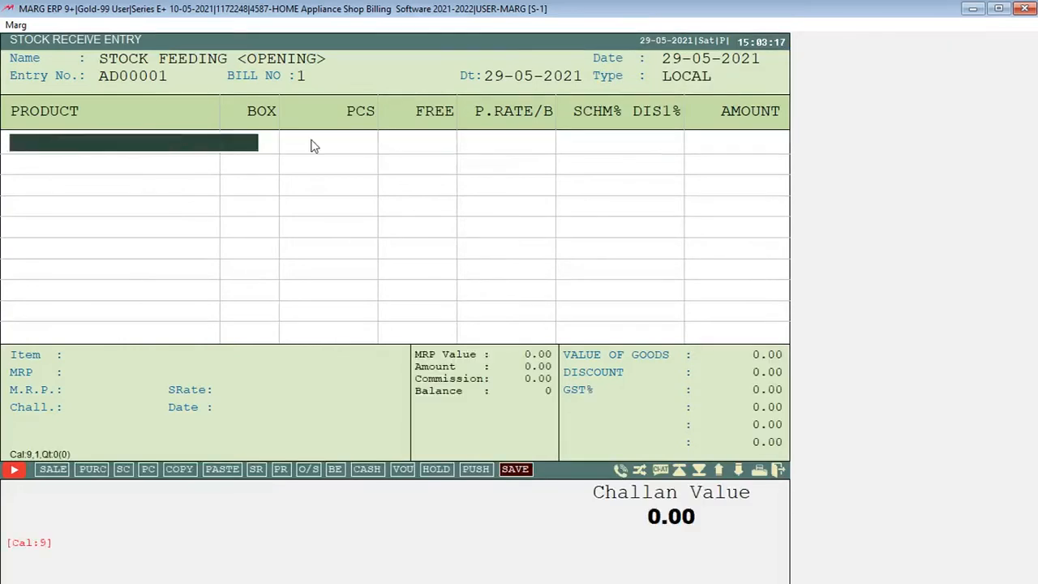
key("Return")
key("Down")
key("Up")
key("Return")
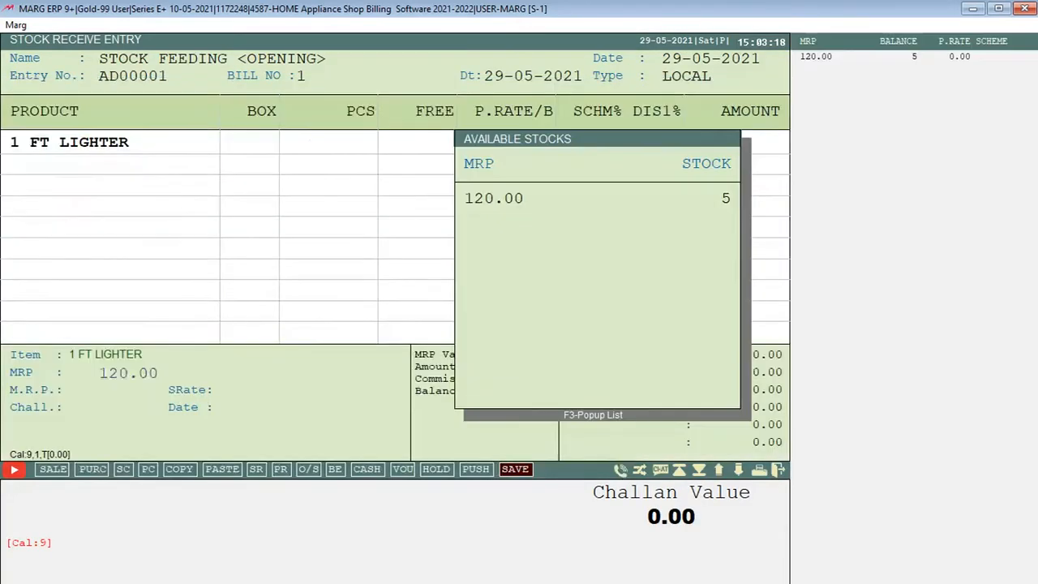
key("Return")
type("200")
key("Return")
key("Return")
key("Return")
key("Return")
key("Return")
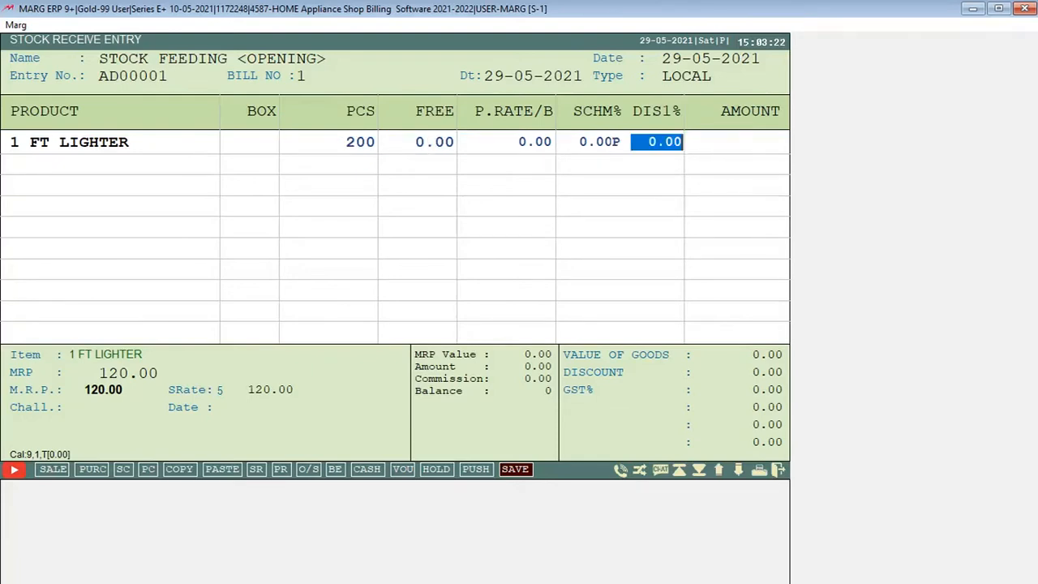
Add 1-ELEPHANT KISNI to the stock receive entry with a quantity of 200 pieces
key("Down")
key("Return")
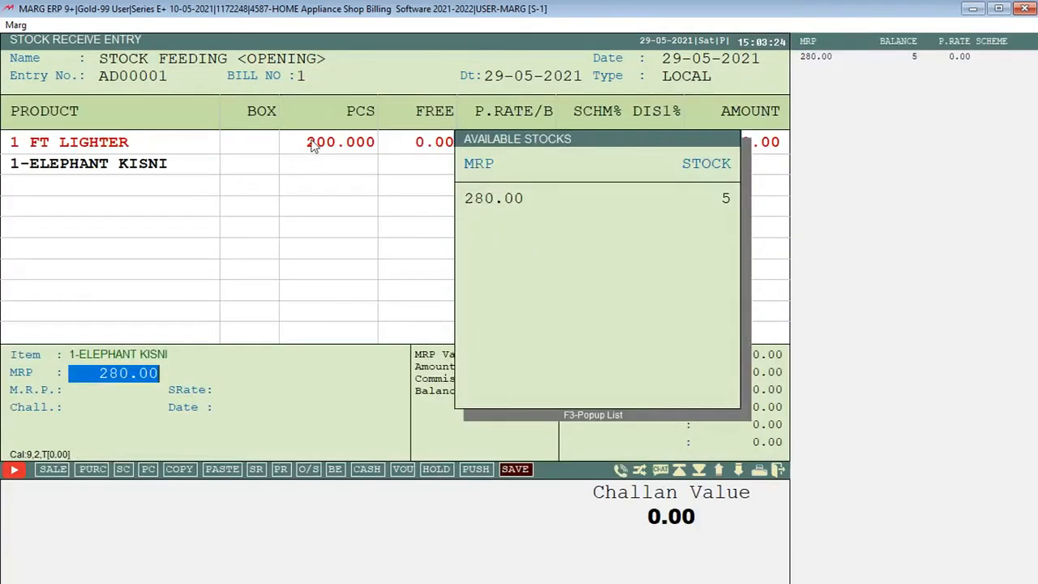
key("Return")
type("200")
key("Return")
key("Return")
key("Return")
key("Return")
key("Return")
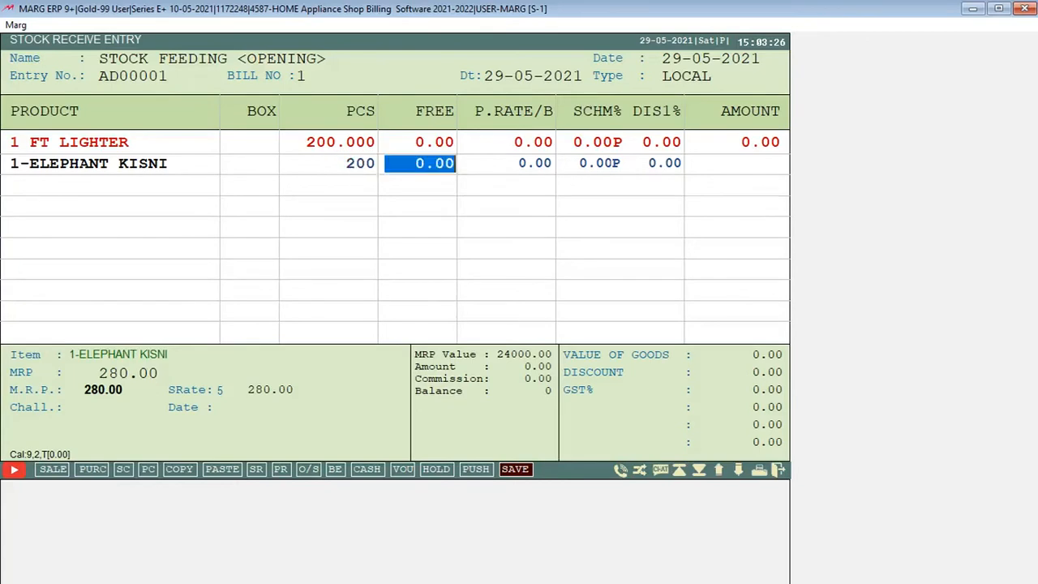
Add 1.5 FT LIGHTER to the stock receive entry with a quantity of 500 pieces
key("Down")
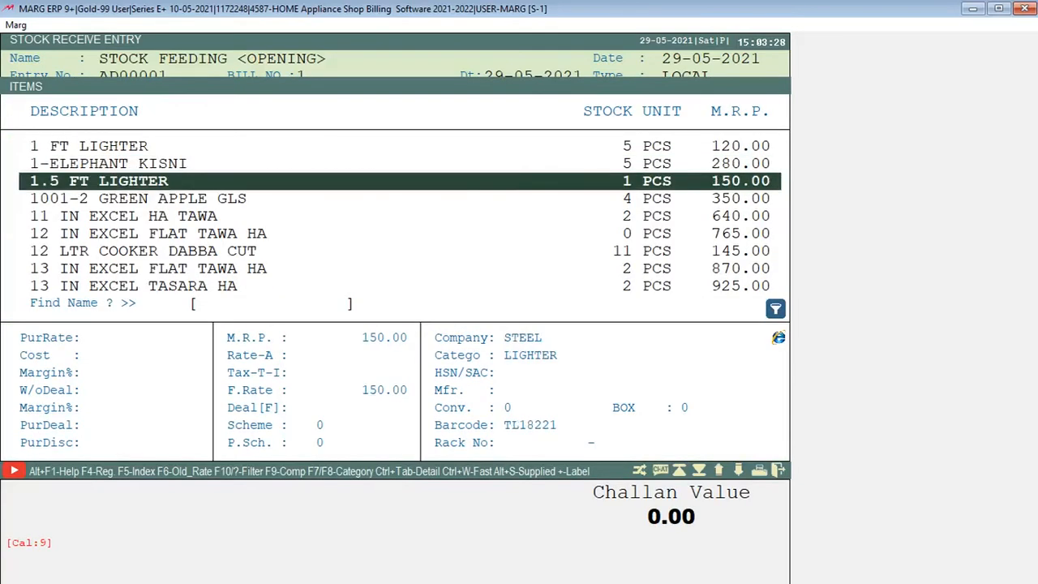
key("Return")
key("Return")
type("500")
Add 11 IN EXCEL HA TAWA to the stock receive entry with a quantity of 210 pieces
key("Return")
key("Return")
key("Return")
key("Return")
key("Return")
key("Down")
key("Down")
key("Return")
key("Return")
type("2100")
key("BackSpace")
key("Return")
key("Return")
key("Return")
key("Return")
key("Return")
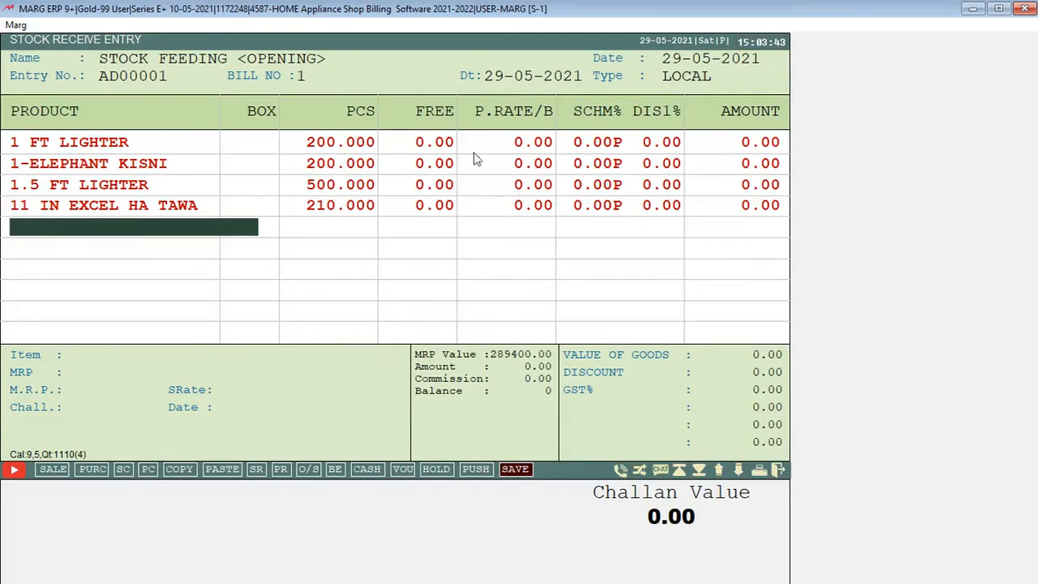
Add 12 IN EXCEL FLAT TAWA HA to the stock receive entry with a quantity of 100 pieces
key("Return")
key("Down")
key("Down")
key("Up")
key("Return")
key("Return")
key("Return")
type("100")
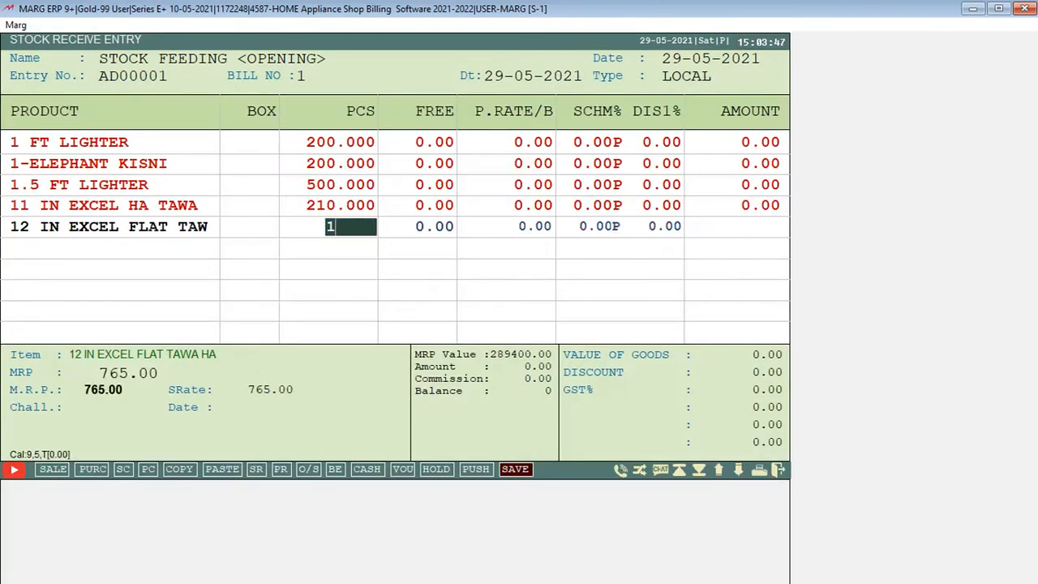
key("Return")
key("Return")
key("Return")
key("Return")
key("Return")
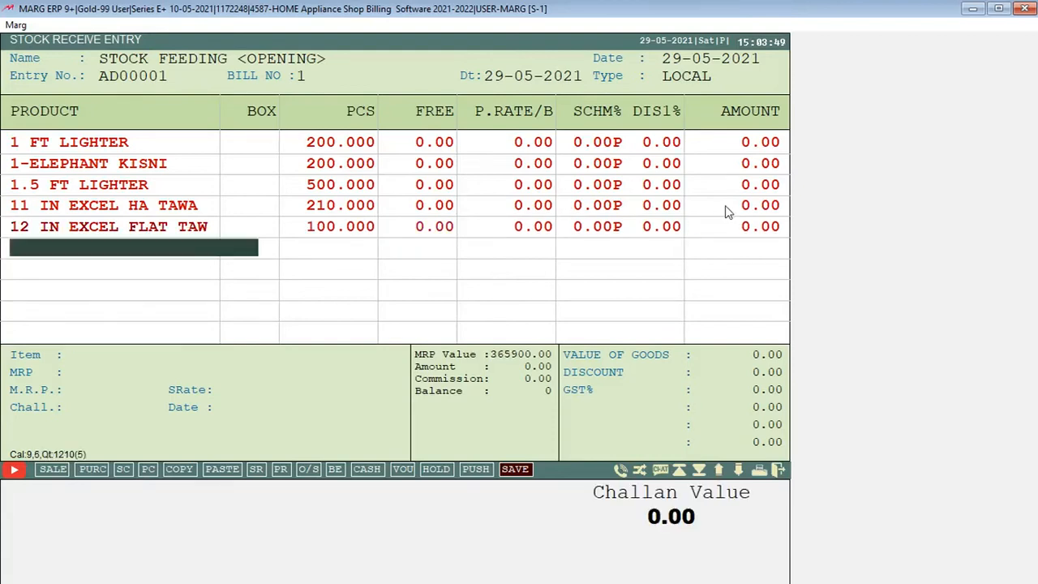
Add 13 IN EXCEL FLAT TAWA HA to the stock receive entry with a quantity of 200 pieces
key("Down")
key("Down")
key("Return")
key("Return")
key("Return")
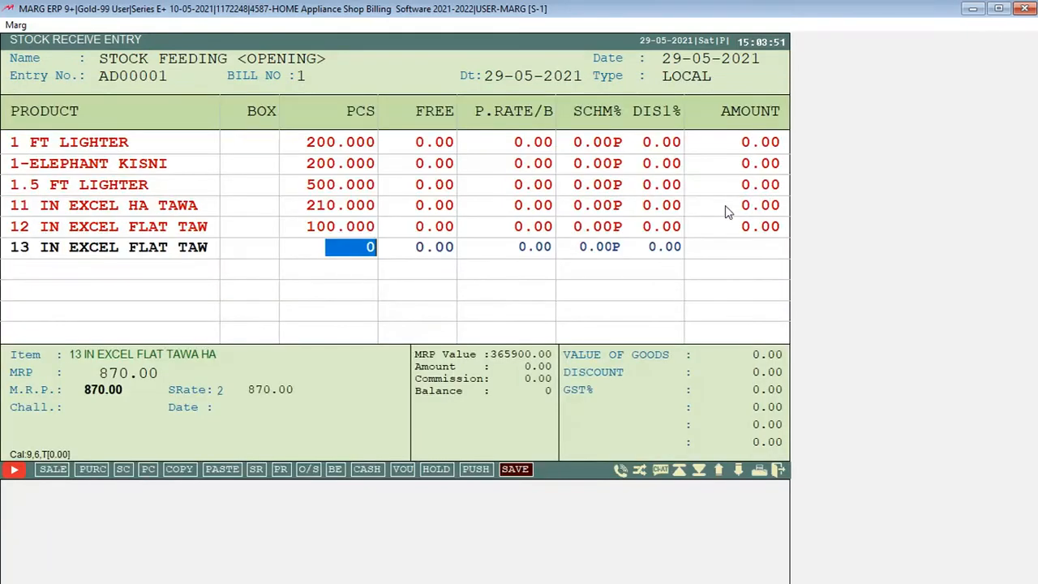
type("200")
key("Return")
key("Return")
key("Return")
key("Return")
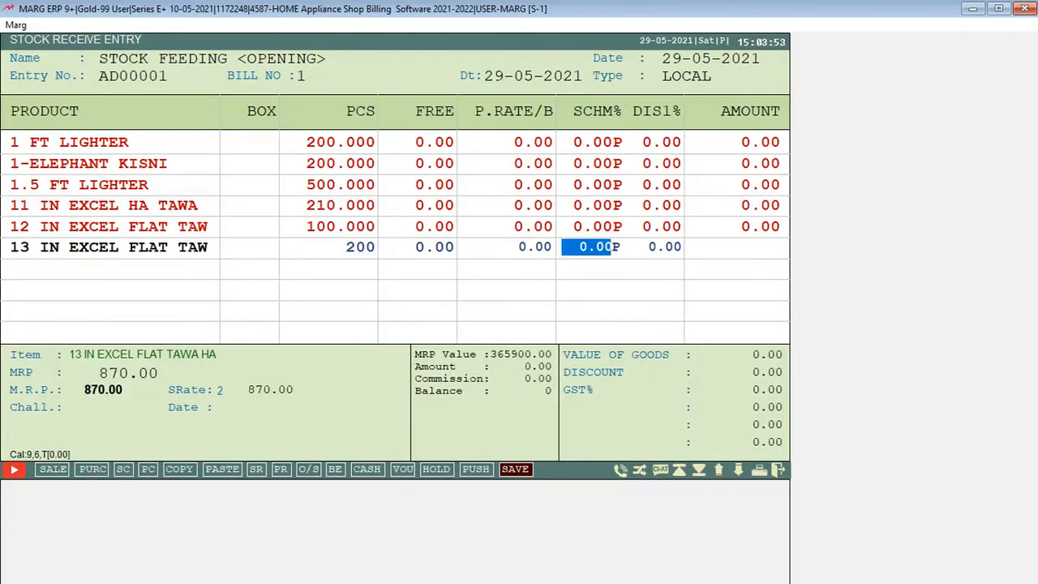
key("Return")
Add 13 IN RAJSHREE TASARA HA to the stock receive entry with a quantity of 200 pieces
key("Return")
key("Down")
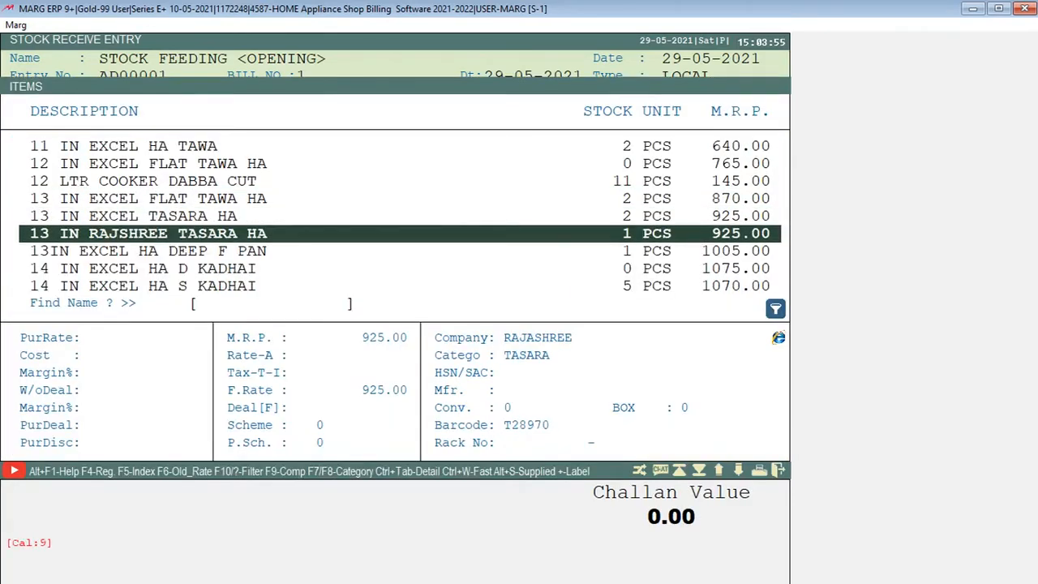
key("Return")
key("Return")
type("200")
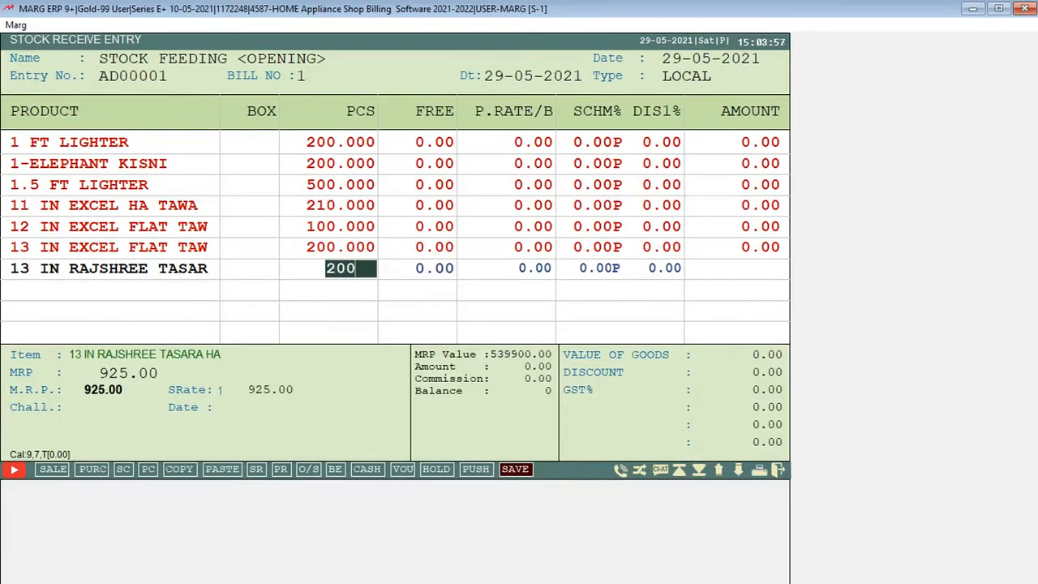
key("Return")
key("Return")
Add 13IN EXCEL HA DEEP F PAN to the stock receive entry with a quantity of 200 pieces
key("Return")
key("Return")
key("Return")
key("Return")
key("Down")
key("Down")
key("Up")
key("Return")
key("Return")
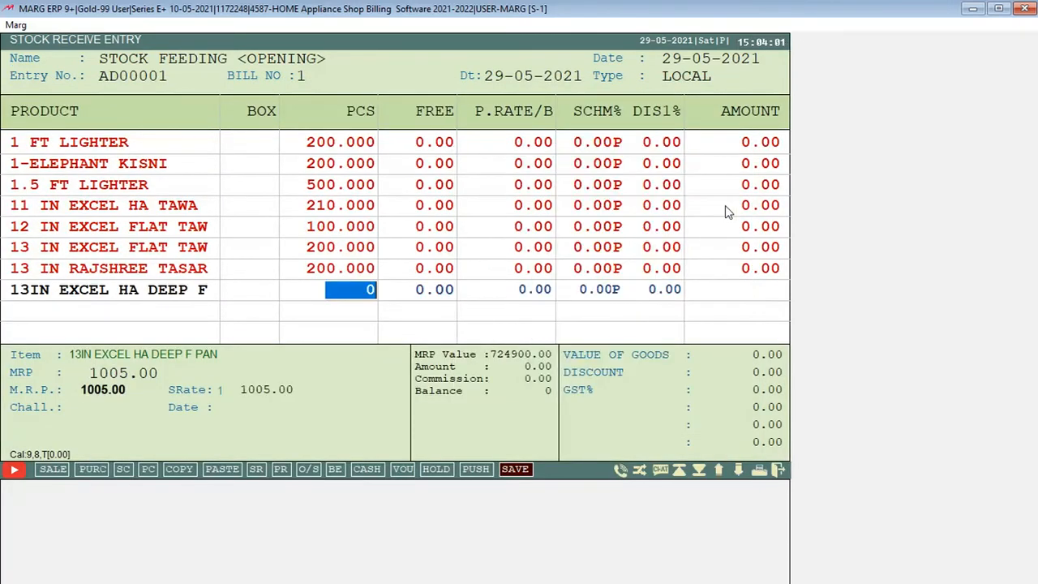
type("200")
Add 14 IN EXCEL HA D KADHAI to the stock receive entry with a quantity of 200 pieces
key("Return")
key("Return")
key("Return")
key("Return")
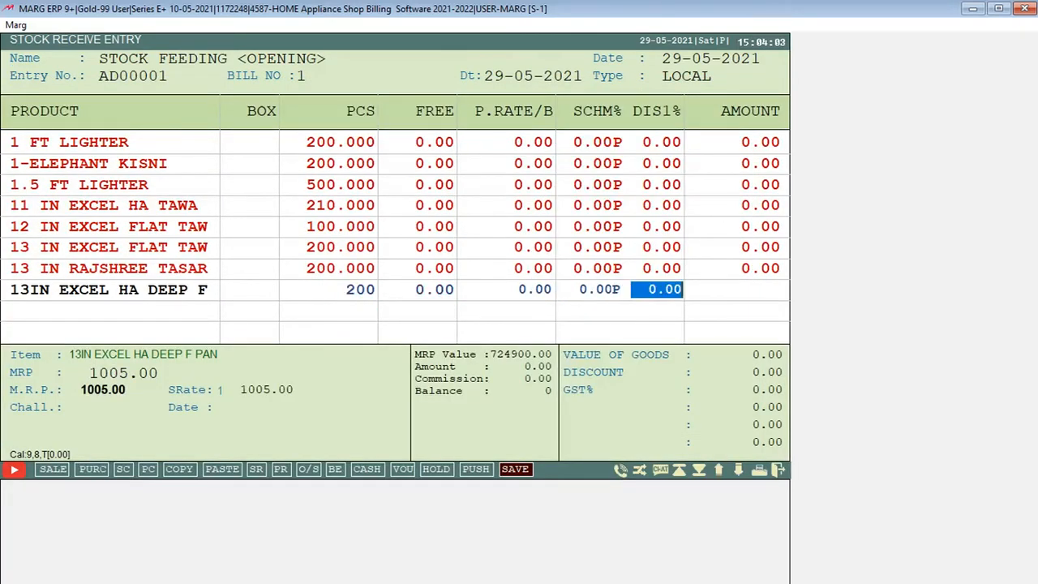
key("Down")
key("Return")
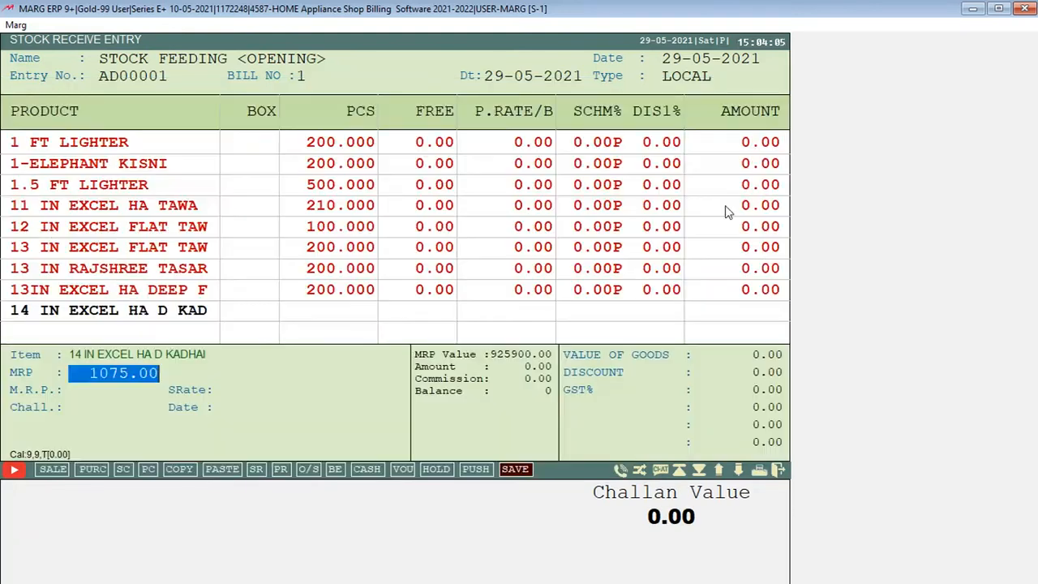
key("Return")
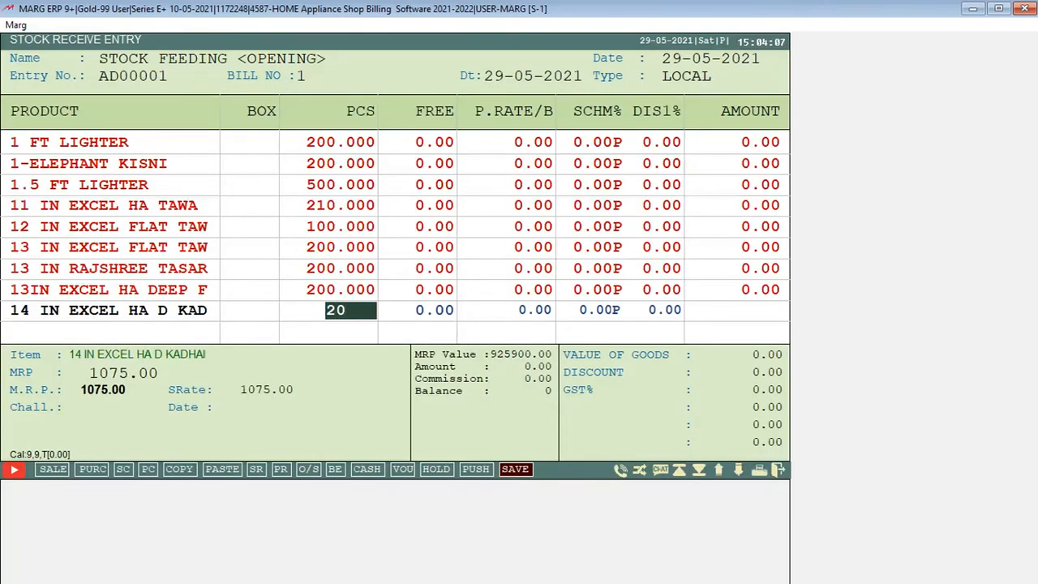
type("0")
key("Return")
key("Return")
key("Return")
key("Return")
key("Return")
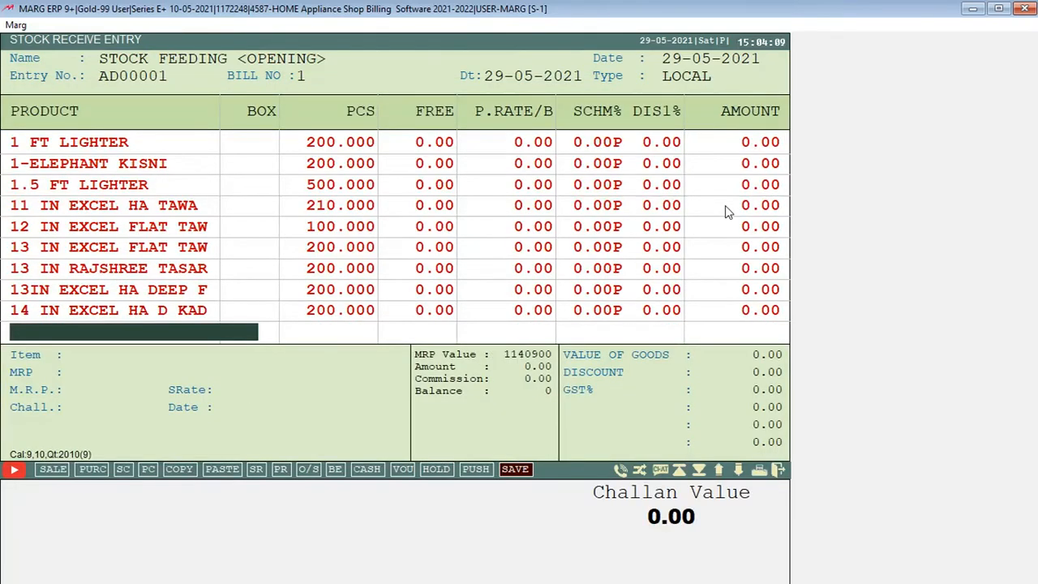
Add 14 IN EXCEL HA S KADHAI with a quantity of 200 pieces and stop entering products
key("Return")
key("Down")
key("Return")
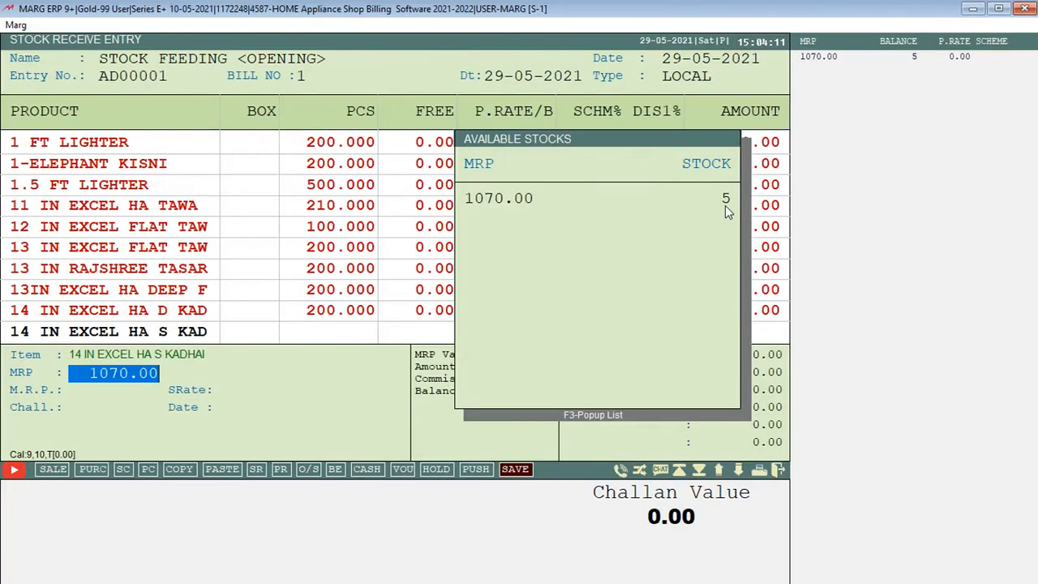
key("Return")
type("200")
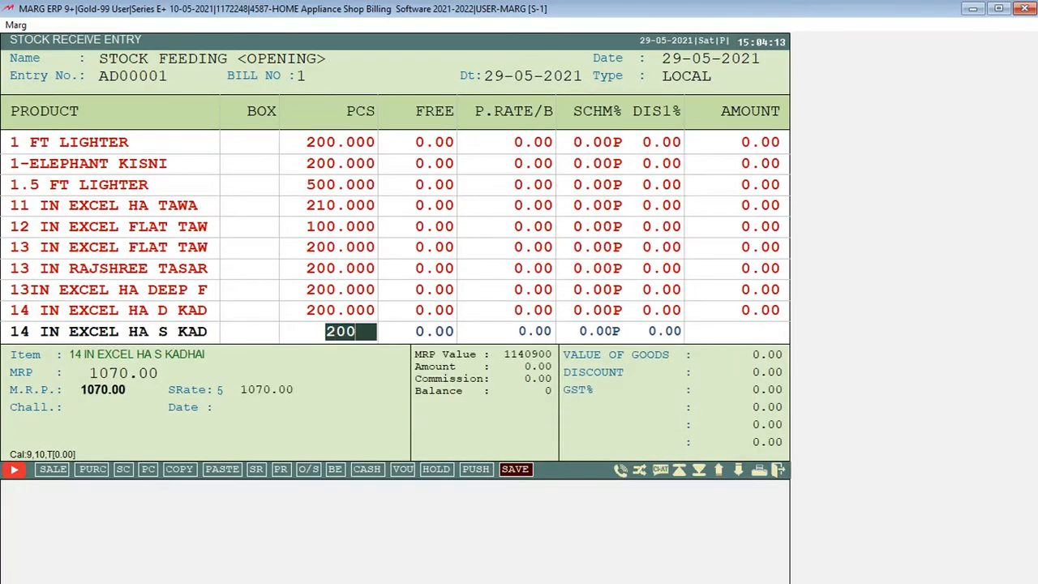
key("Return")
key("Return")
key("Return")
key("Return")
key("Return")
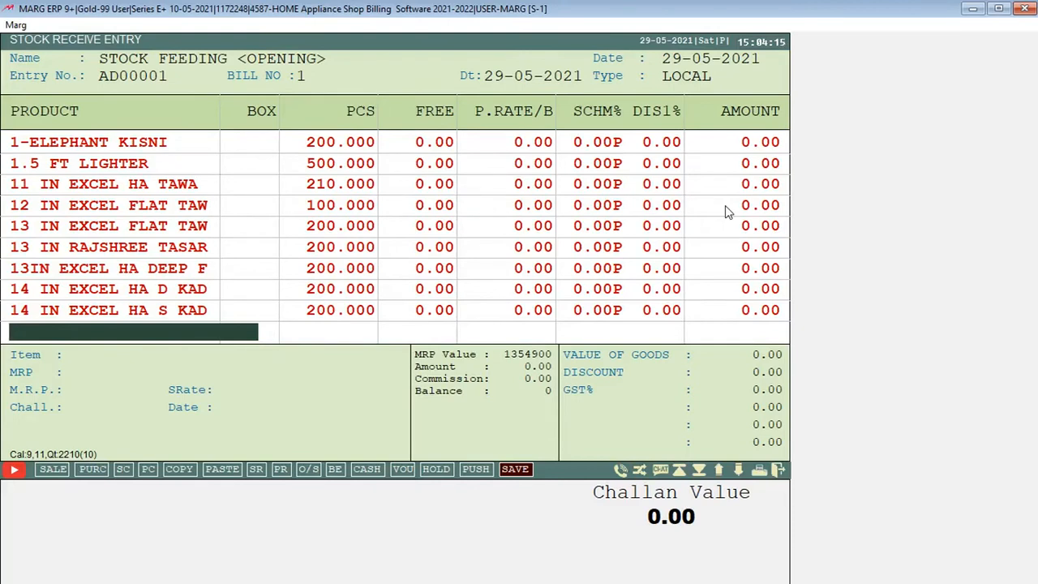
key("Escape")
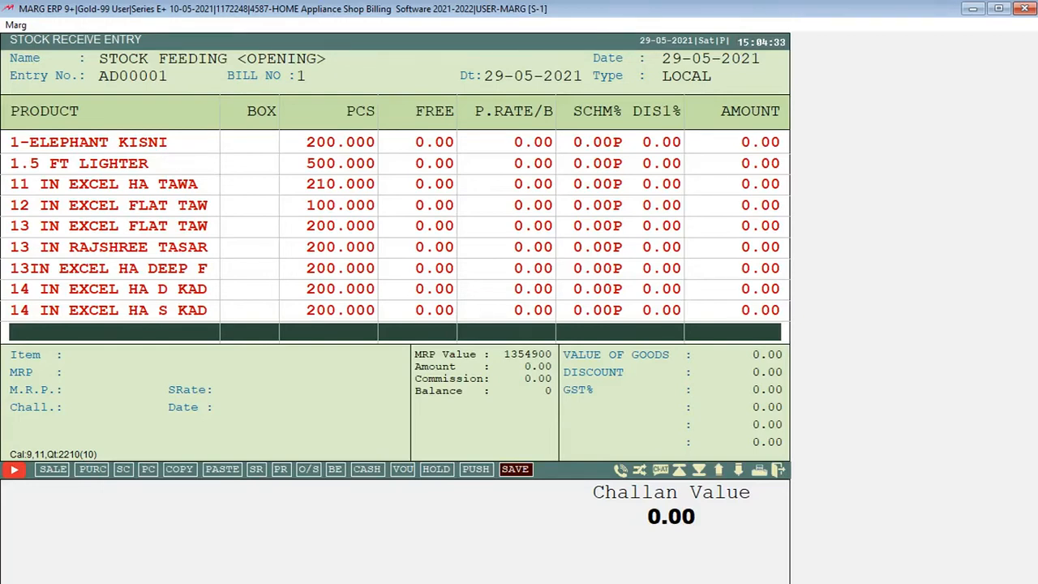
Accept the stock receive entry without a discount, save it and leave stock receive entry
key("Return")
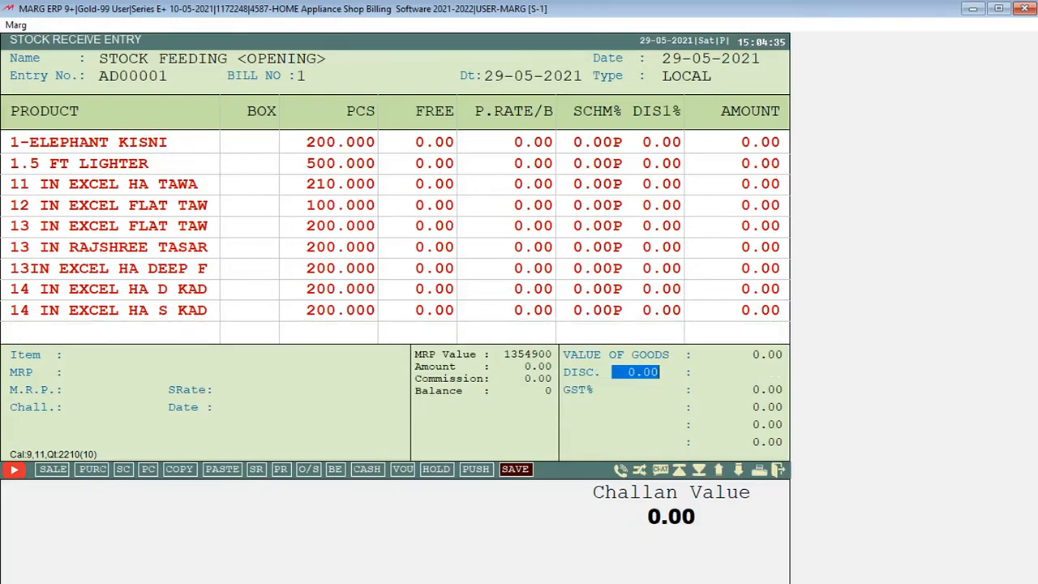
key("Return")
key("Return")
key("Return")
key("Return")
key("Return")
key("Return")
key("Return")
key("Return")
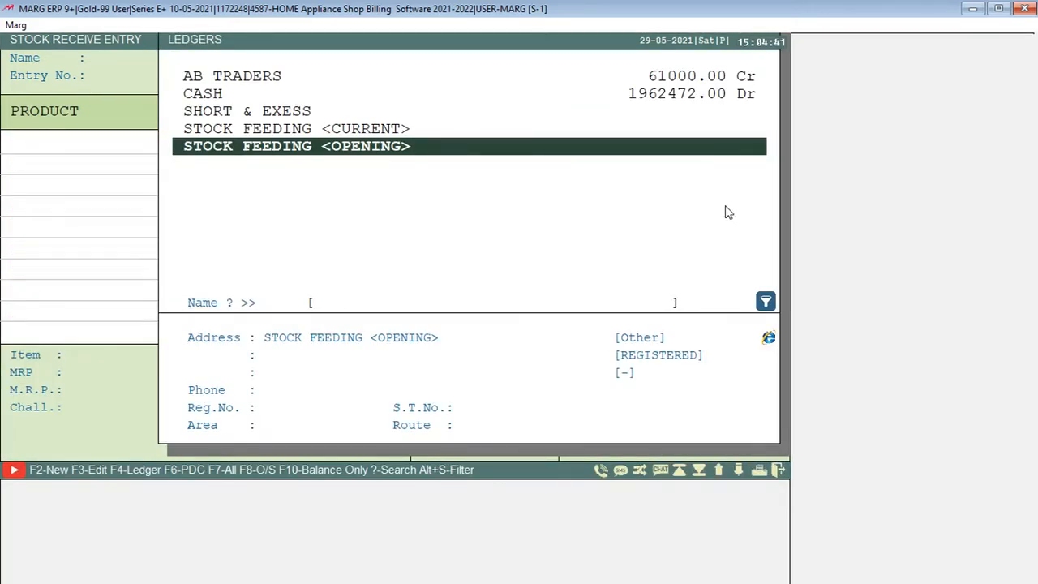
key("Escape")
key("Escape")
Open the current stock report and examine the closing stock of the items fed through stock receive
key("alt+r")
key("alt+Left")
key("alt+Left")
key("Return")
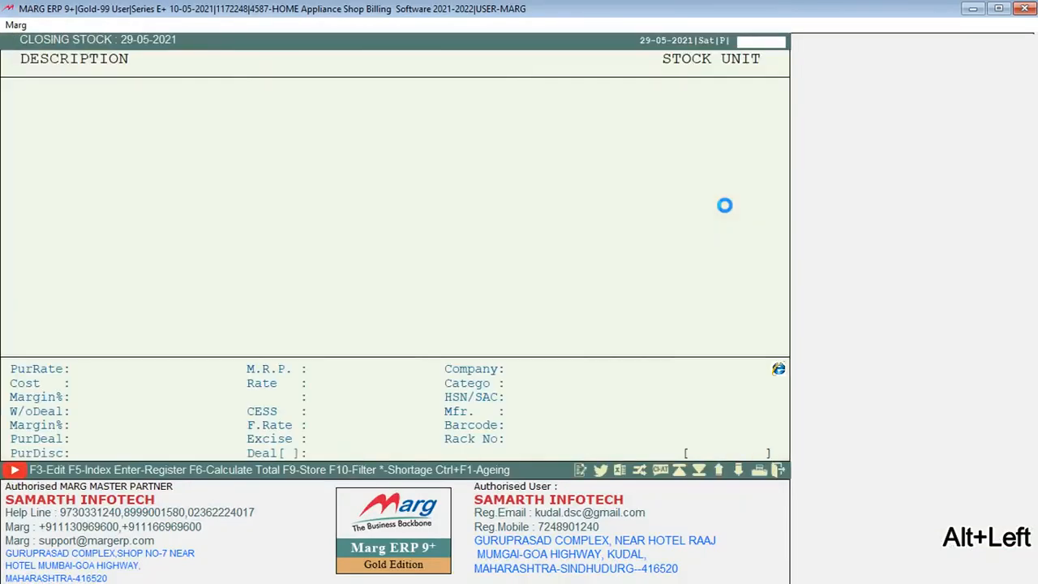
key("Down")
key("Down")
key("Down")
key("Down")
key("Down")
key("Down")
key("Down")
key("Down")
key("Down")
key("Down")
key("Up")
key("Up")
key("Up")
key("Up")
key("Up")
key("Up")
key("Up")
key("Up")
key("Up")
key("Up")
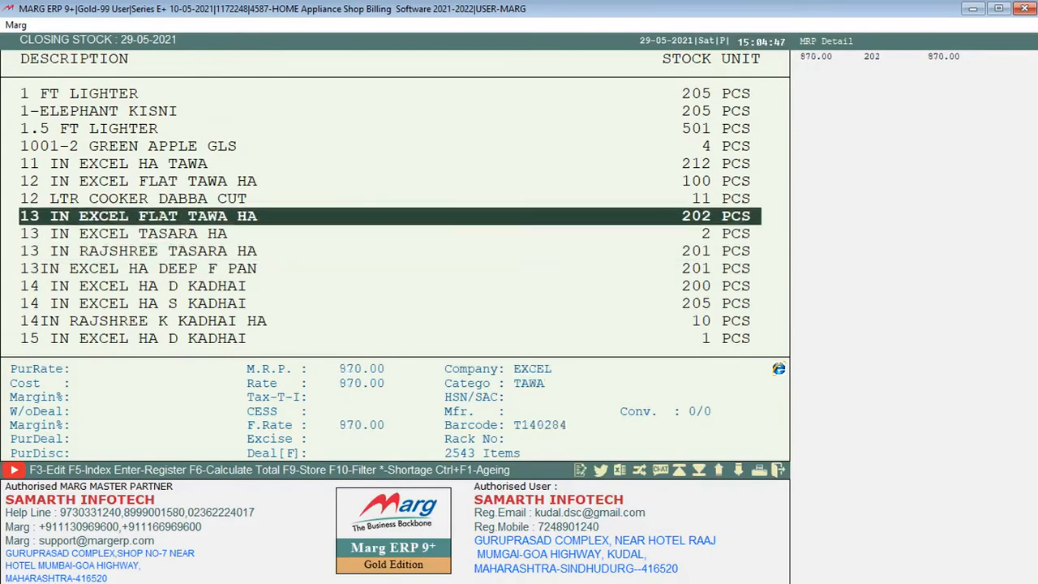
key("Down")
key("Down")
key("Down")
key("Up")
key("Up")
key("Down")
key("Down")
key("Down")
key("Up")
key("Up")
key("Up")
key("Up")
key("Down")
key("Down")
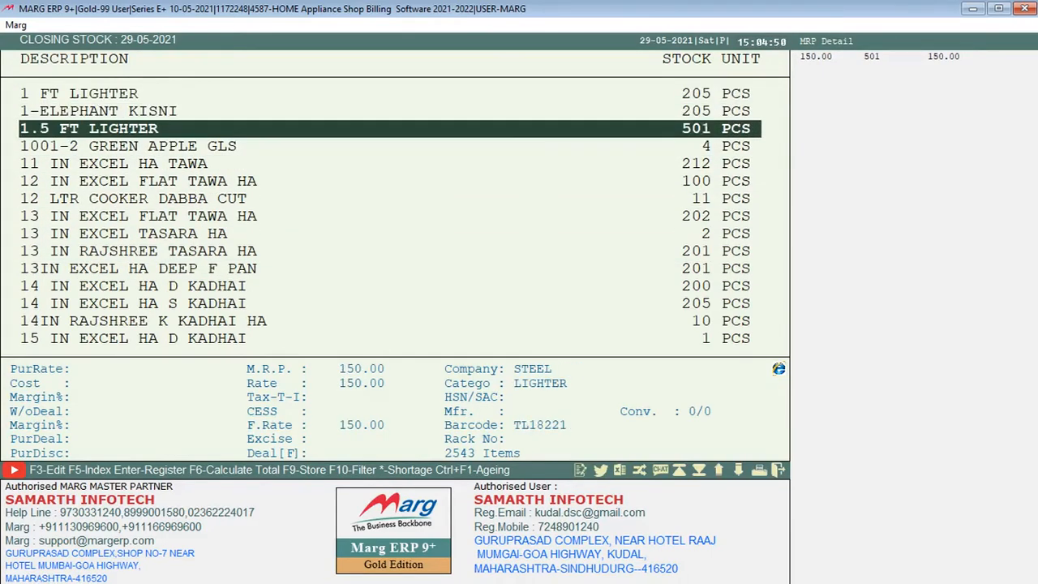
key("Escape")
Look through the voucher types offered for voucher entry, including Contra and Journal
key("alt+r")
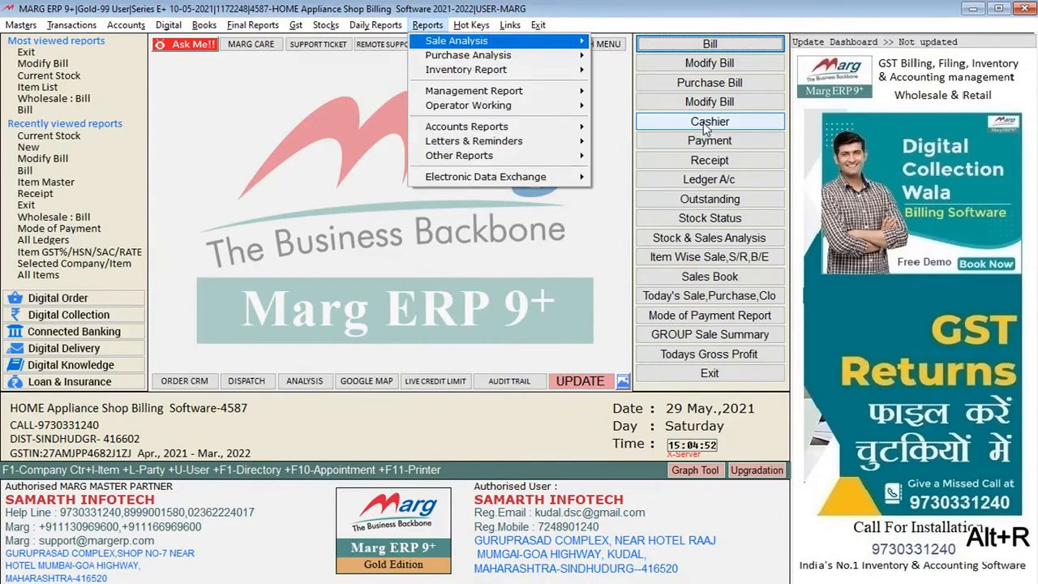
key("alt+s")
key("Right")
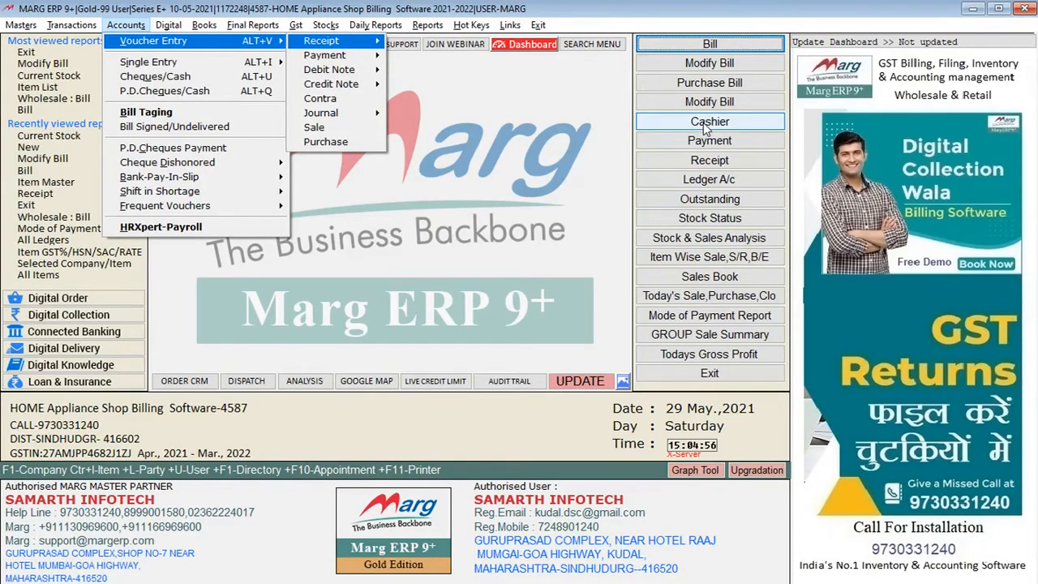
key("Down")
key("Down")
key("Down")
key("Down")
key("Down")
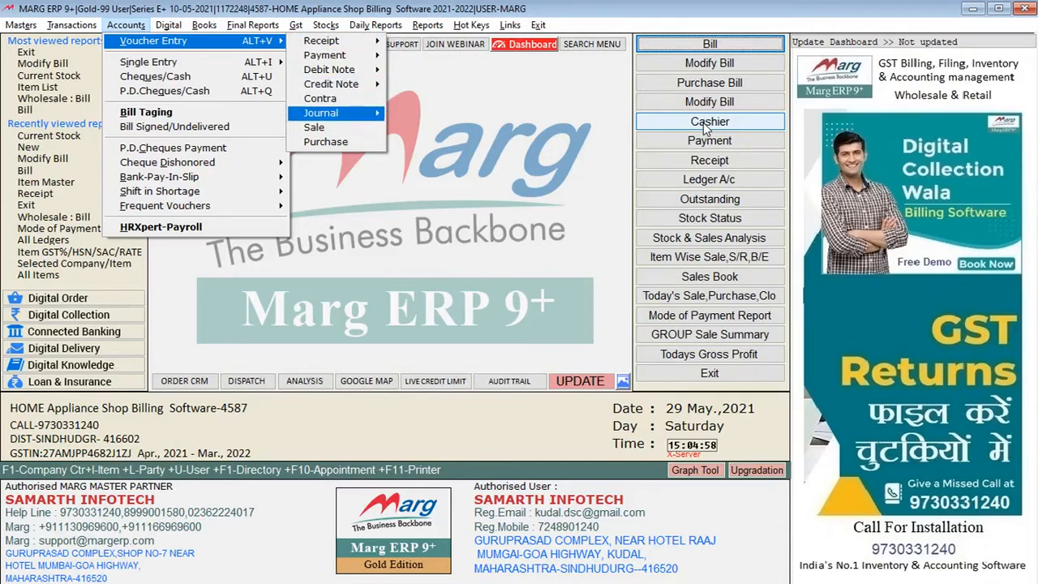
key("Up")
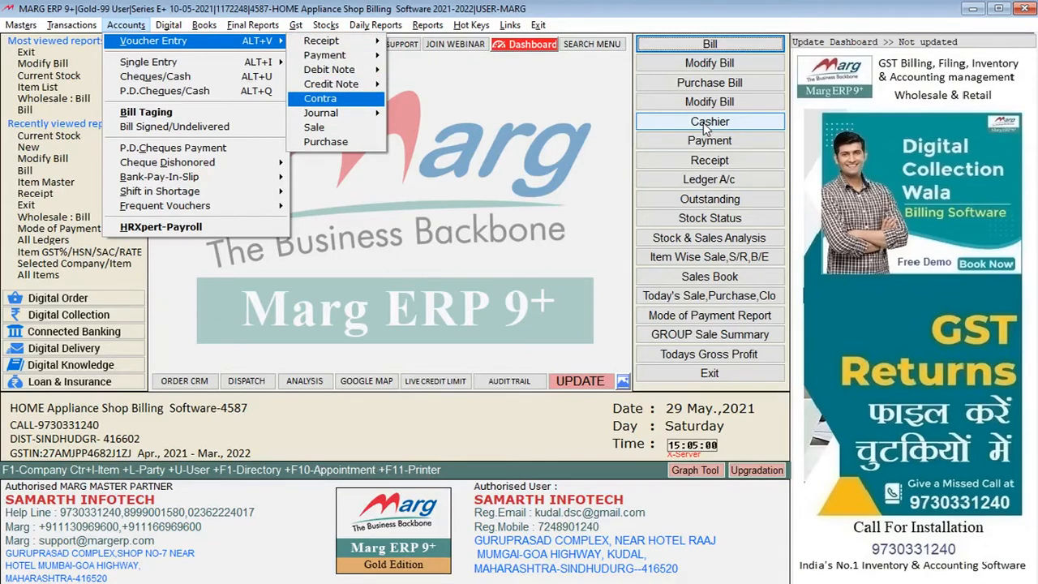
key("Down")
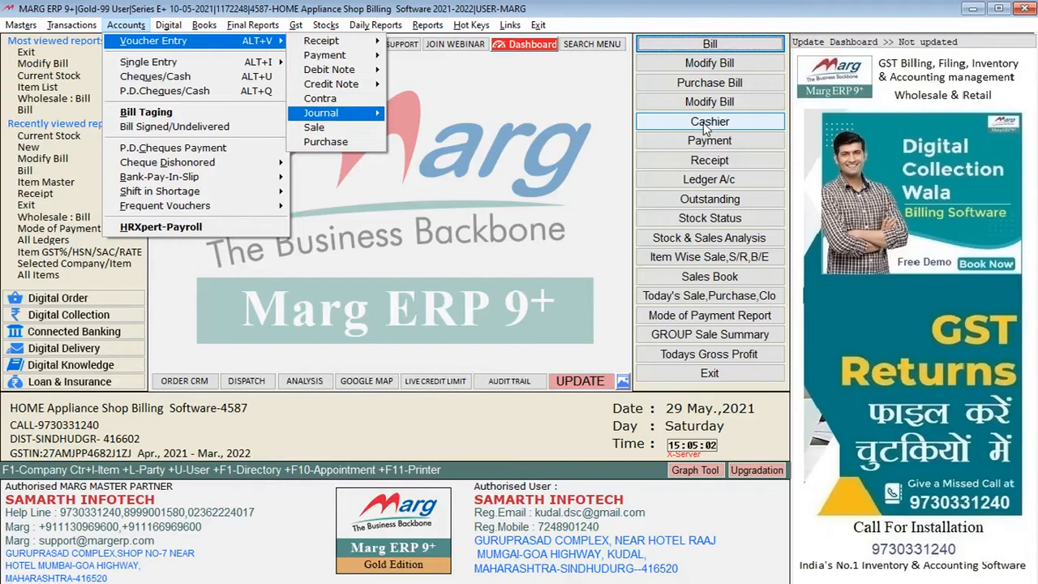
key("Down")
key("Up")
key("Up")
key("Up")
key("Up")
key("Up")
Start a receipt voucher dated 29-05-2021 and select PRICIPAL, KANKAVLI COLLEGE as the credited party
key("Return")
key("Return")
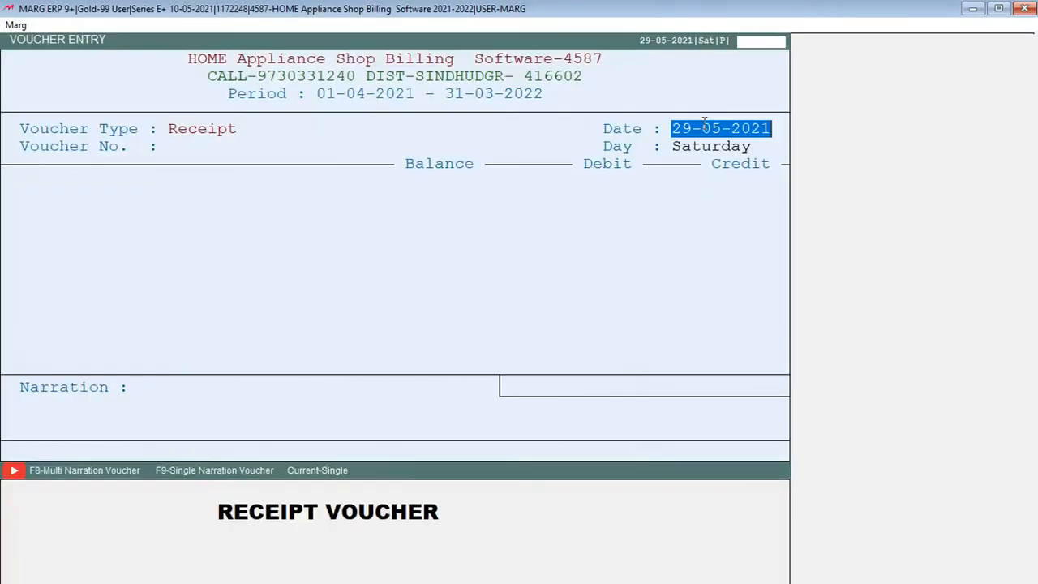
key("Return")
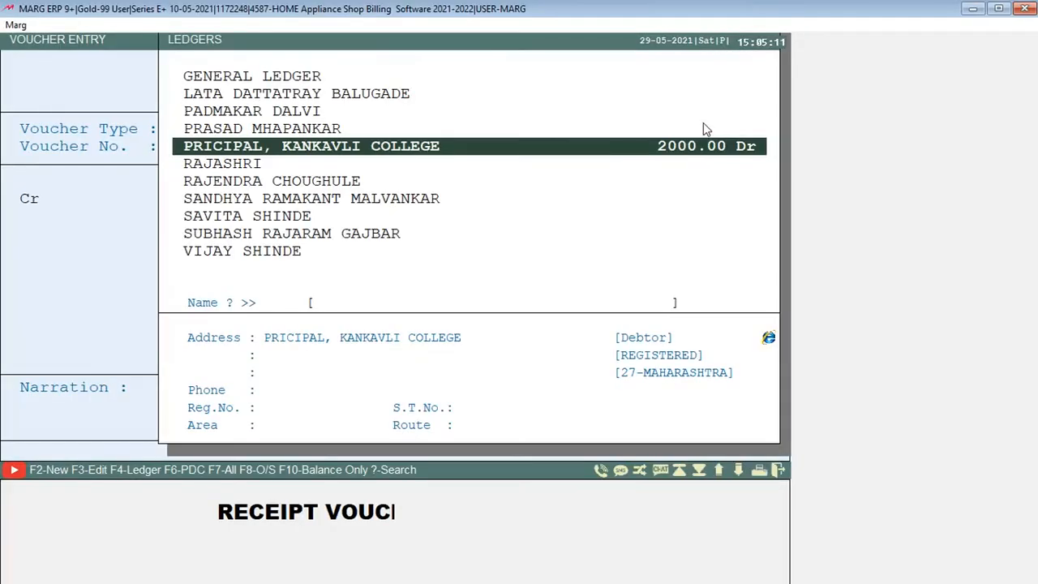
key("Up")
key("Up")
key("Up")
key("Up")
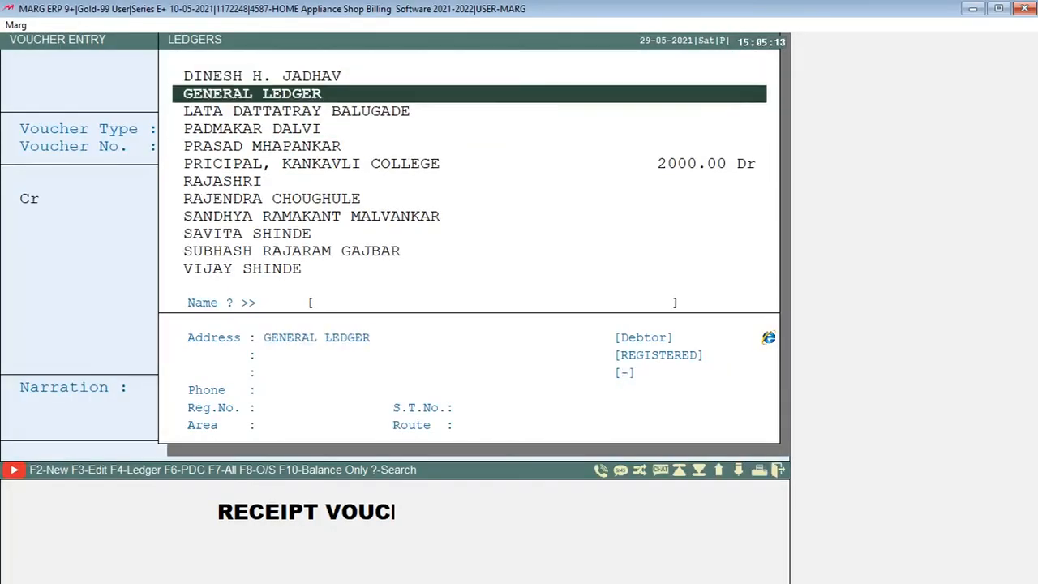
key("Down")
key("Down")
key("Down")
key("Down")
key("Return")
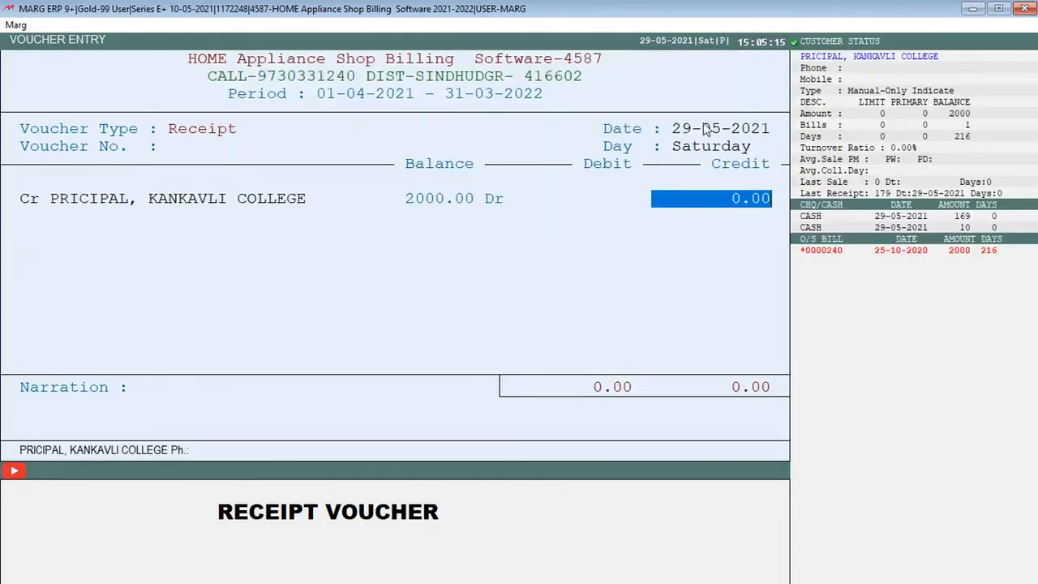
Enter a credit of 500 for the college, receive it in cash and save the receipt voucher
type("500")
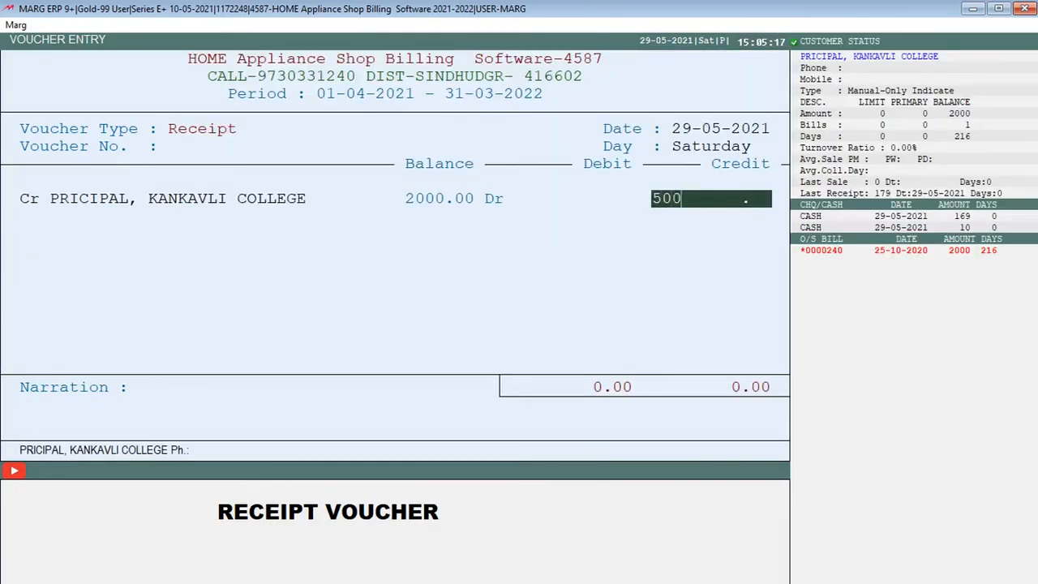
key("Return")
key("Return")
key("Return")
key("Return")
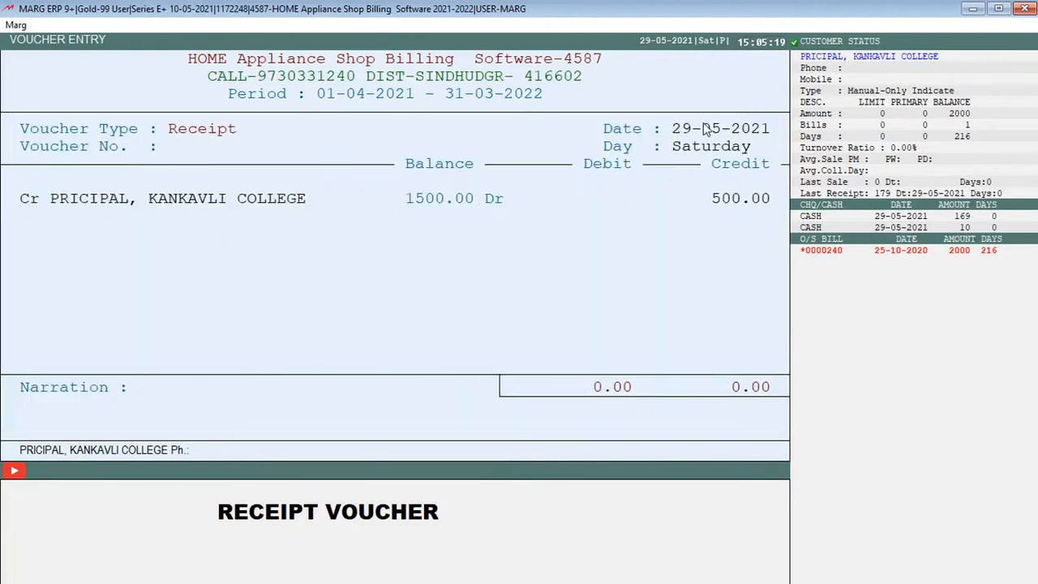
key("Return")
key("Return")
key("Return")
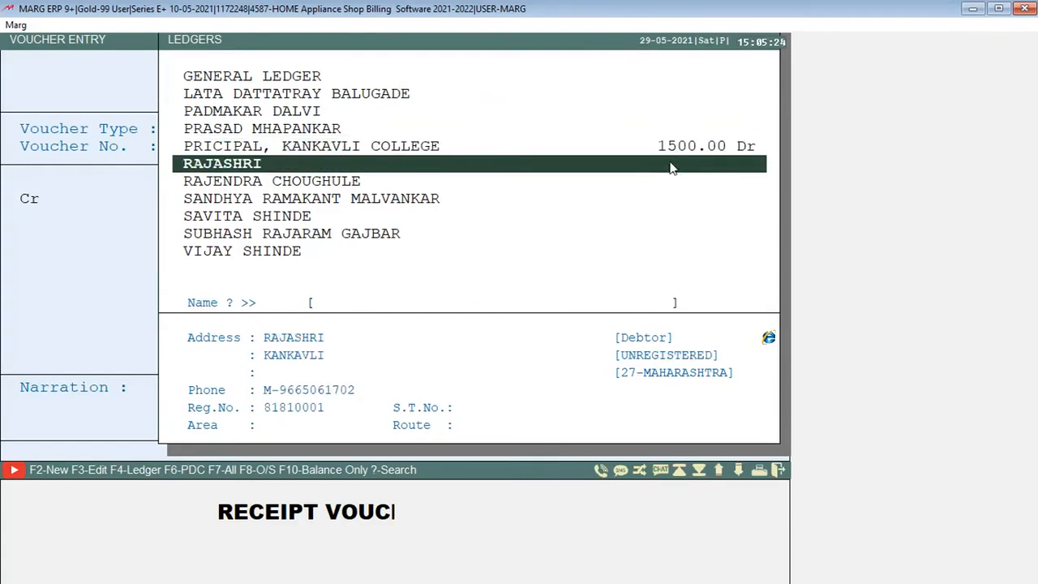
Start a second receipt voucher for PRICIPAL, KANKAVLI COLLEGE with a credit of 500
left_click(679, 154)
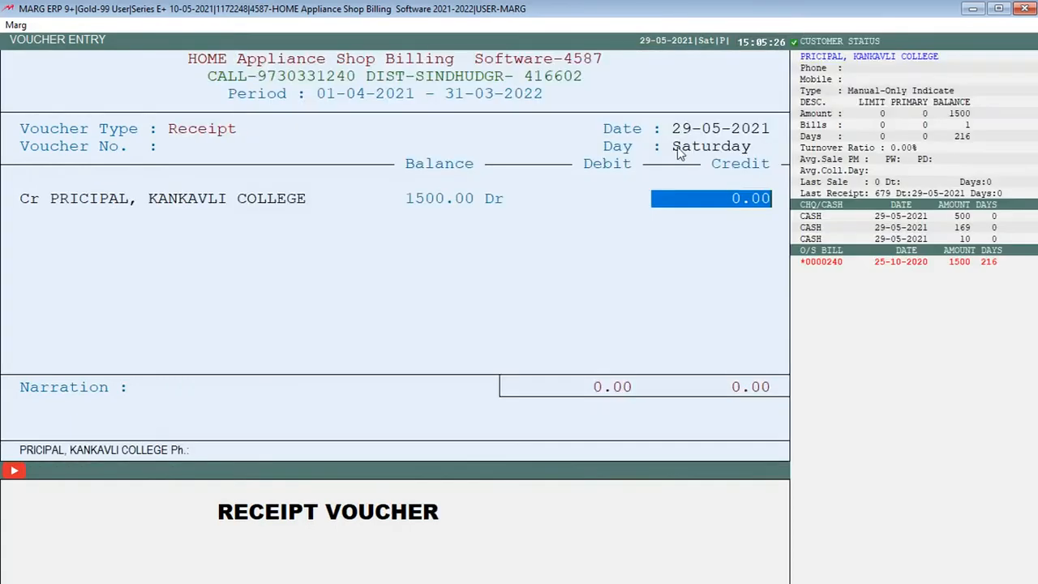
type("500")
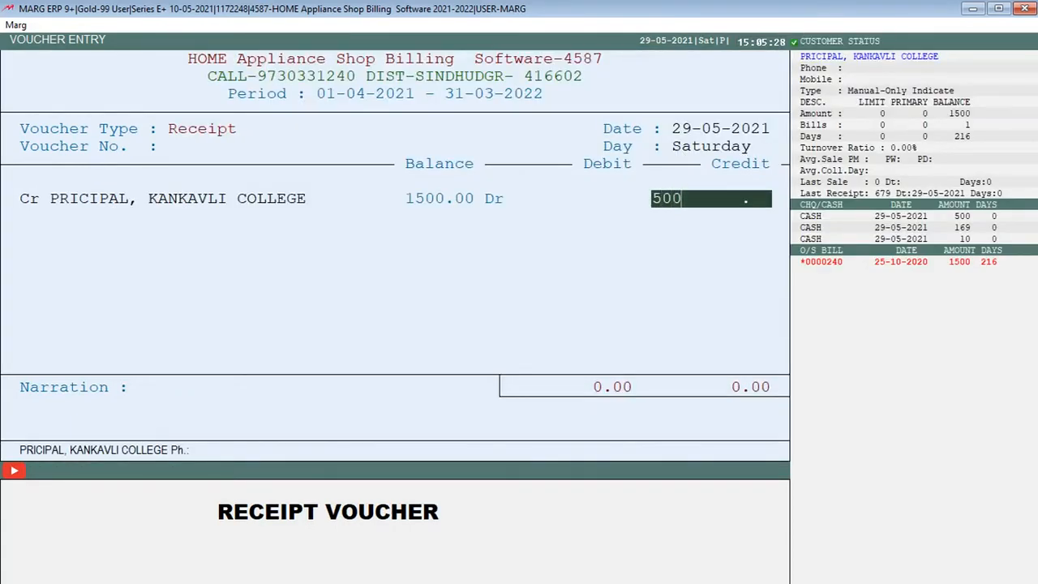
key("Return")
key("Return")
Choose MARGPAY [UN-REGISTERED] as the debit account, save the receipt voucher and leave receipt entry
key("Return")
key("Return")
key("Return")
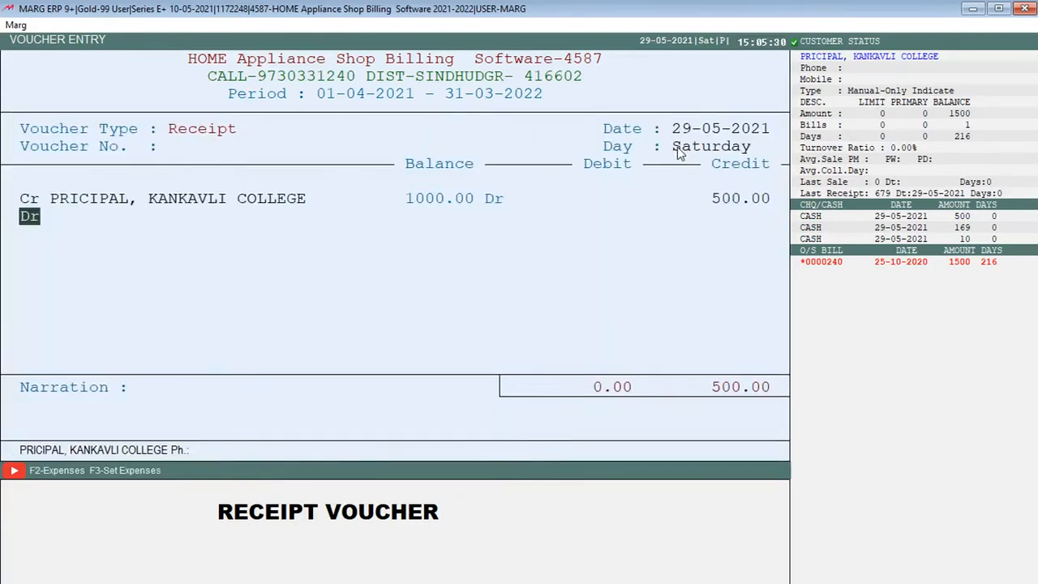
key("Return")
key("Return")
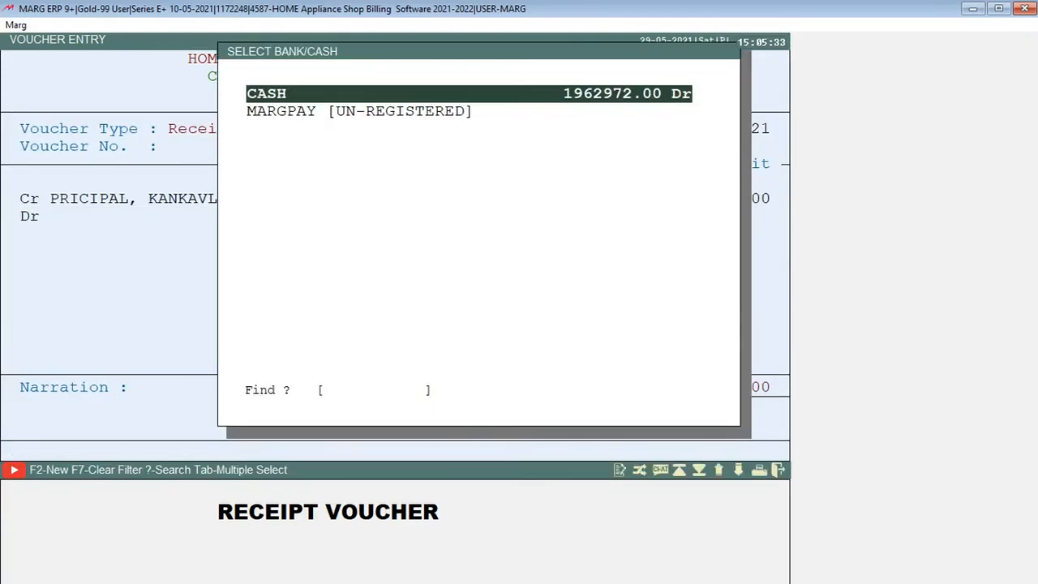
key("Down")
key("Up")
key("Down")
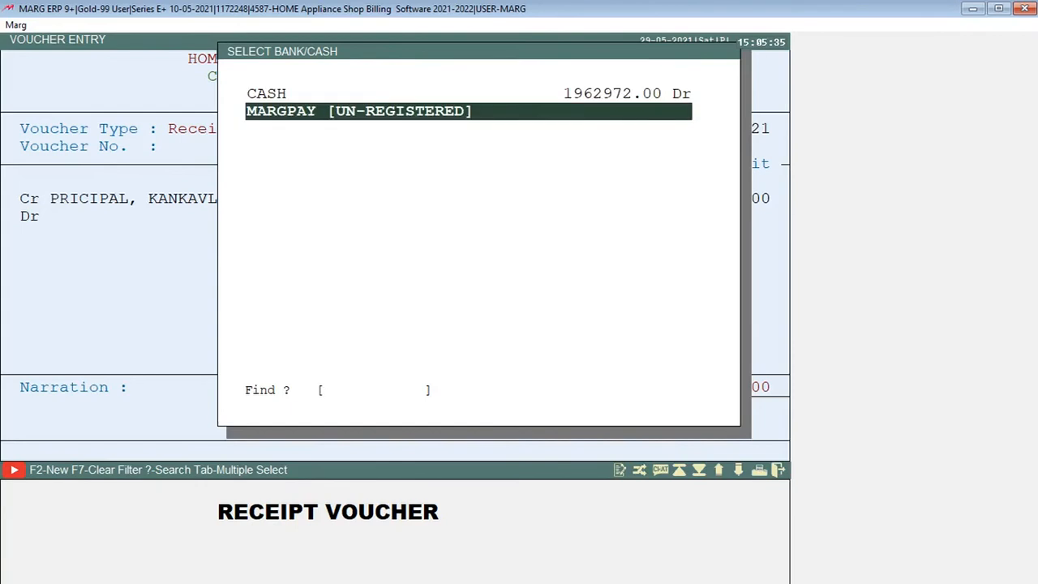
key("Return")
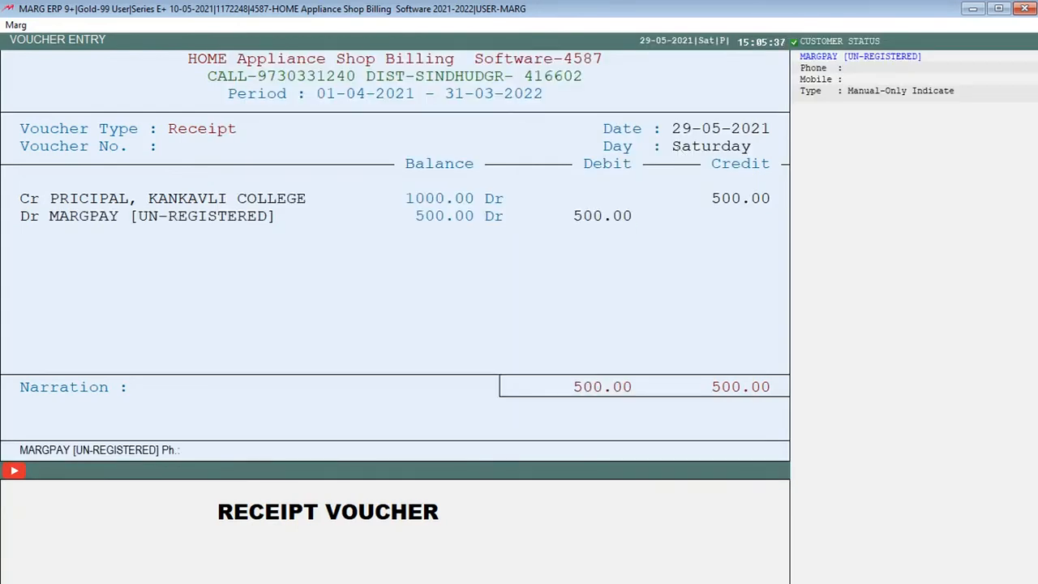
key("Return")
key("Return")
key("Return")
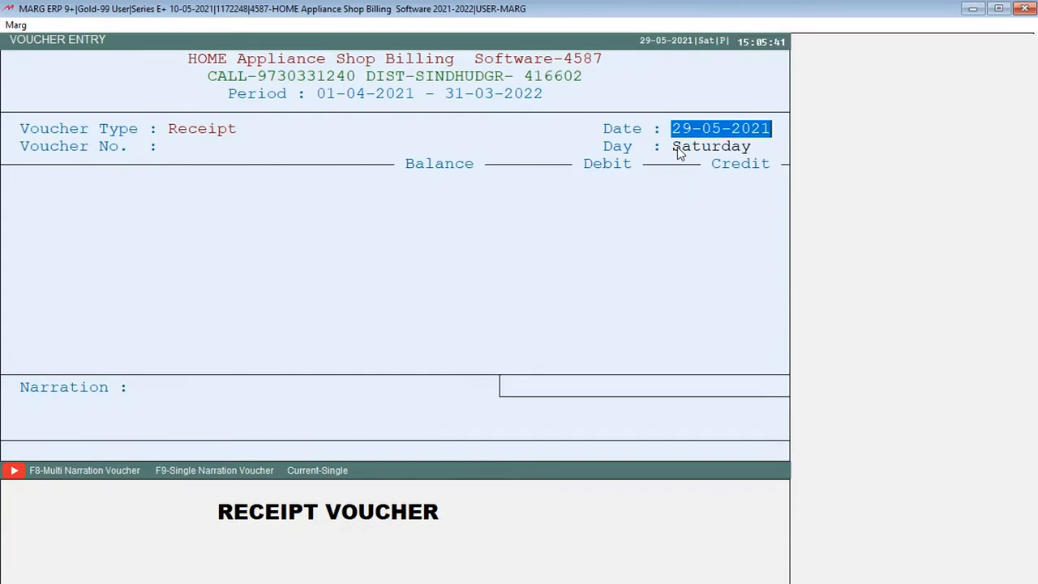
key("Escape")
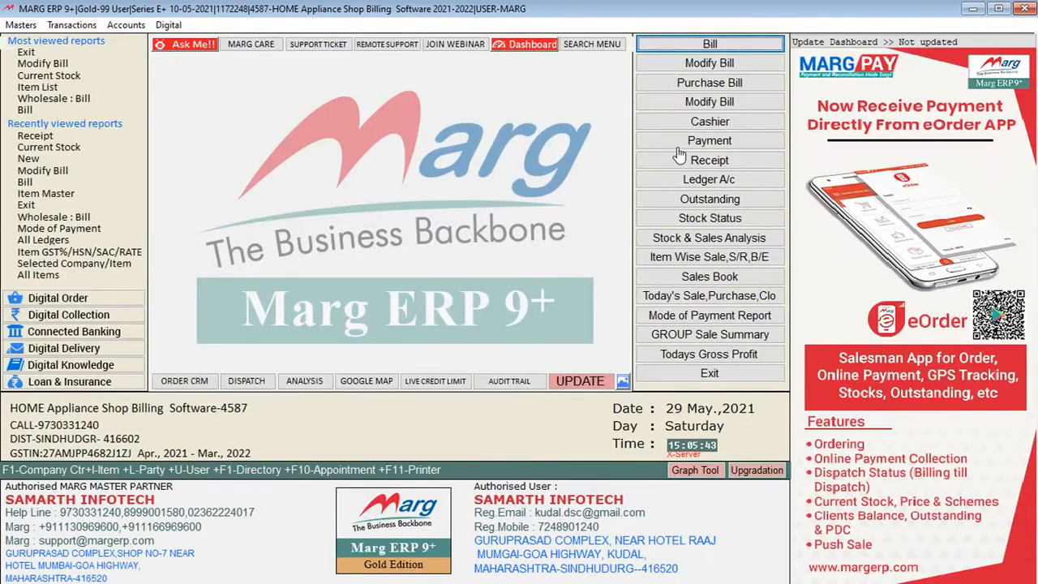
Start a payment voucher dated 29-05-2021 for AB TRADERS with a debit of 20000
key("alt+s")
key("Right")
key("Down")
key("Return")
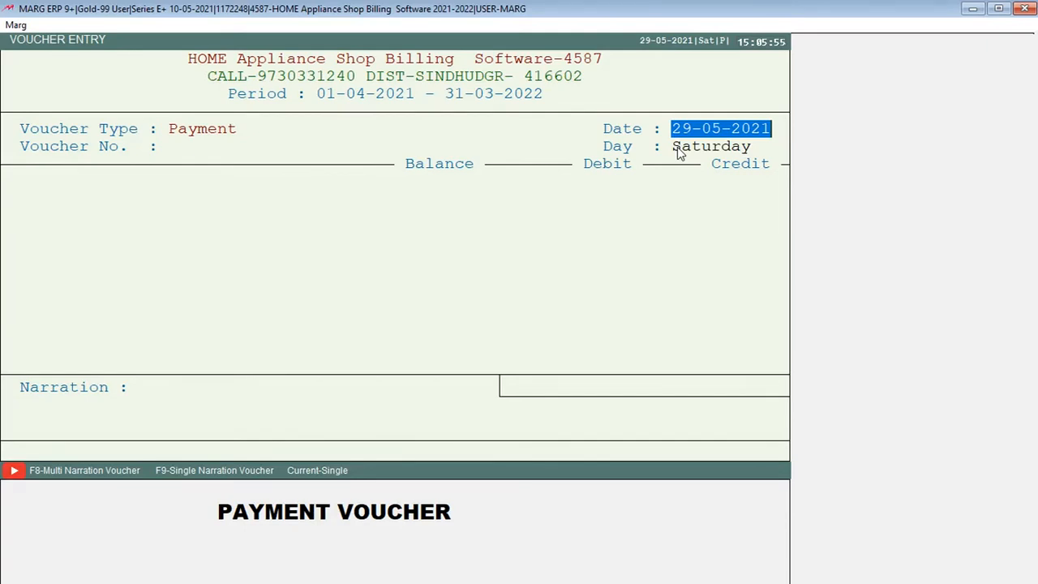
key("Return")
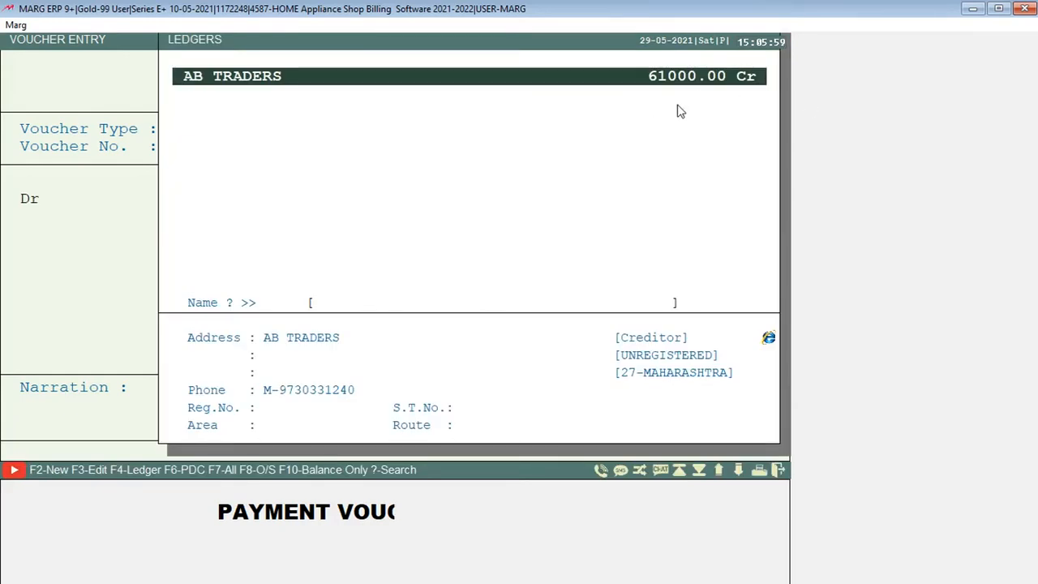
key("Return")
type("20000")
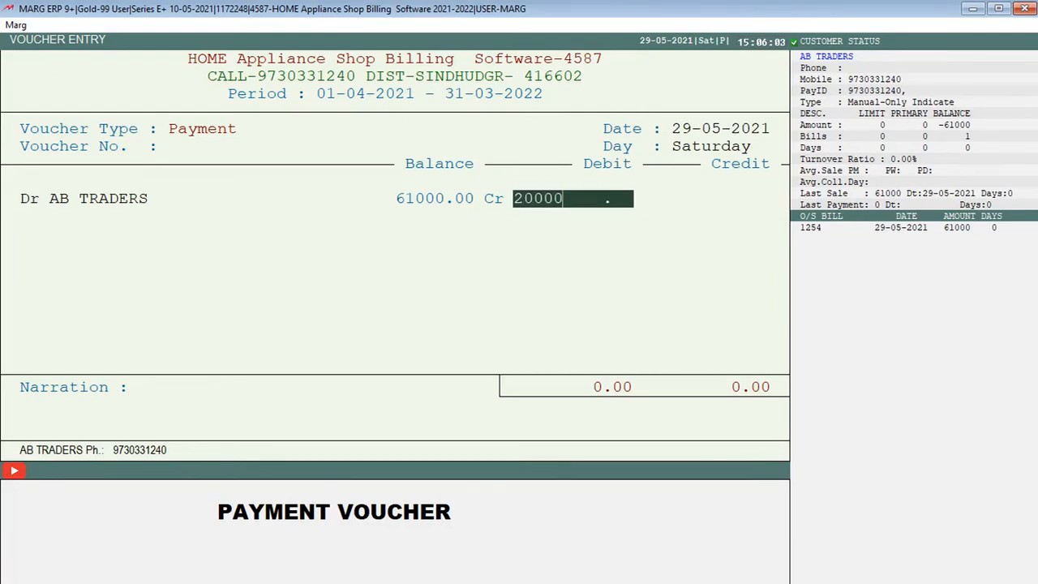
Pay the 20000 from cash against AB TRADERS' outstanding bill 1254 and save the payment voucher
key("Return")
key("Return")
key("Return")
key("Return")
key("Return")
key("Return")
key("Return")
key("Return")
key("Return")
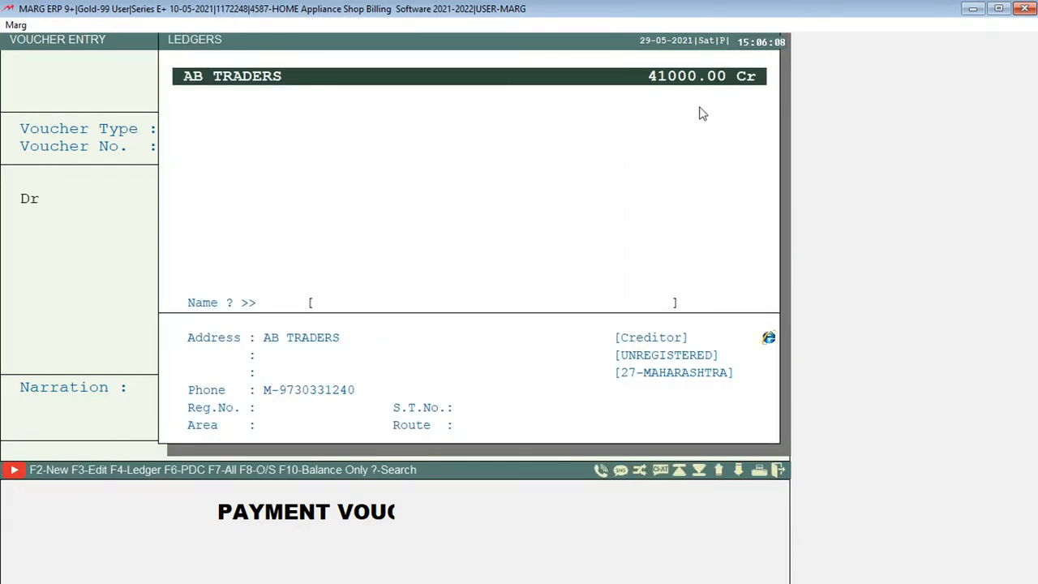
Record and save another cash payment of 10000 to AB TRADERS against bill 1254
key("Return")
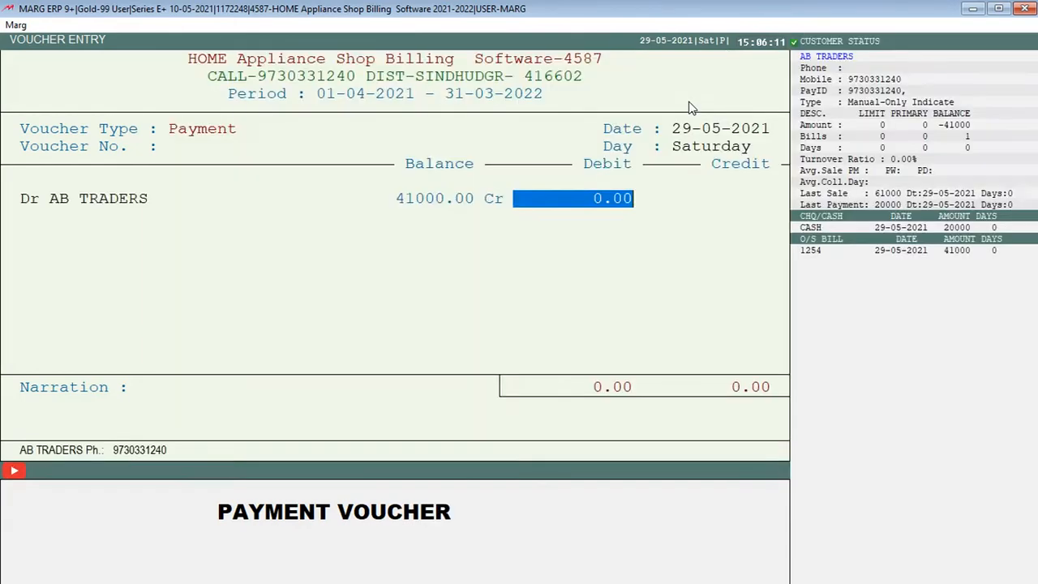
type("10000")
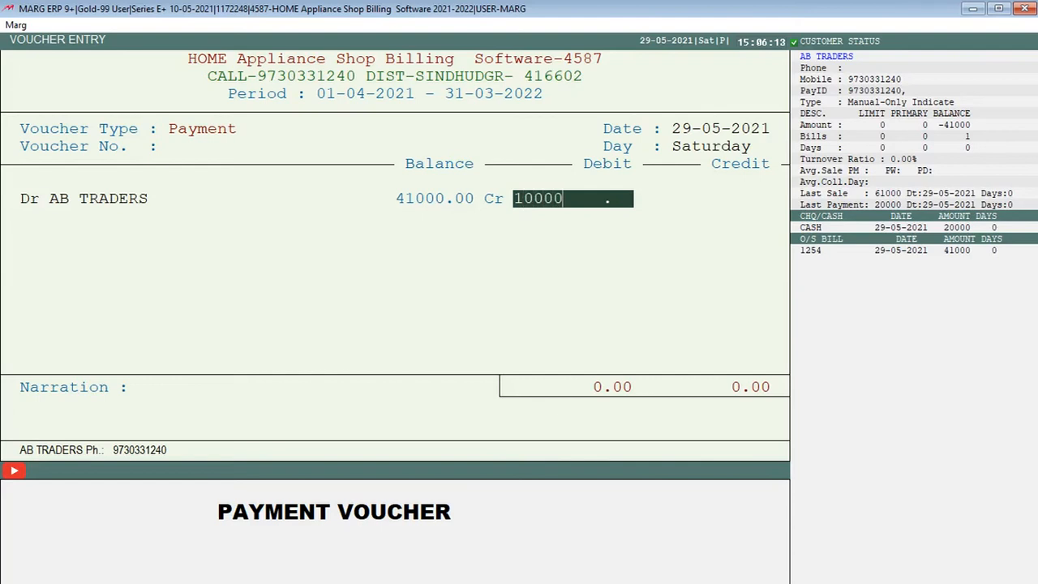
key("Return")
key("Return")
key("Return")
key("Return")
key("Return")
key("Return")
key("Return")
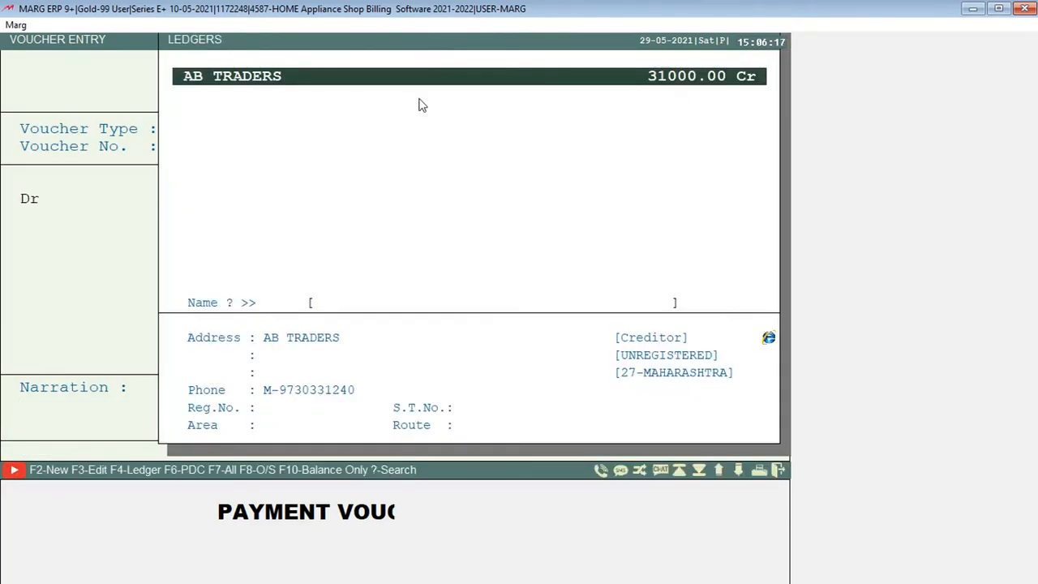
Display the AB TRADERS ledger from 01-04-2021 to 29-05-2021 and review its purchase and payment entries
key("F4")
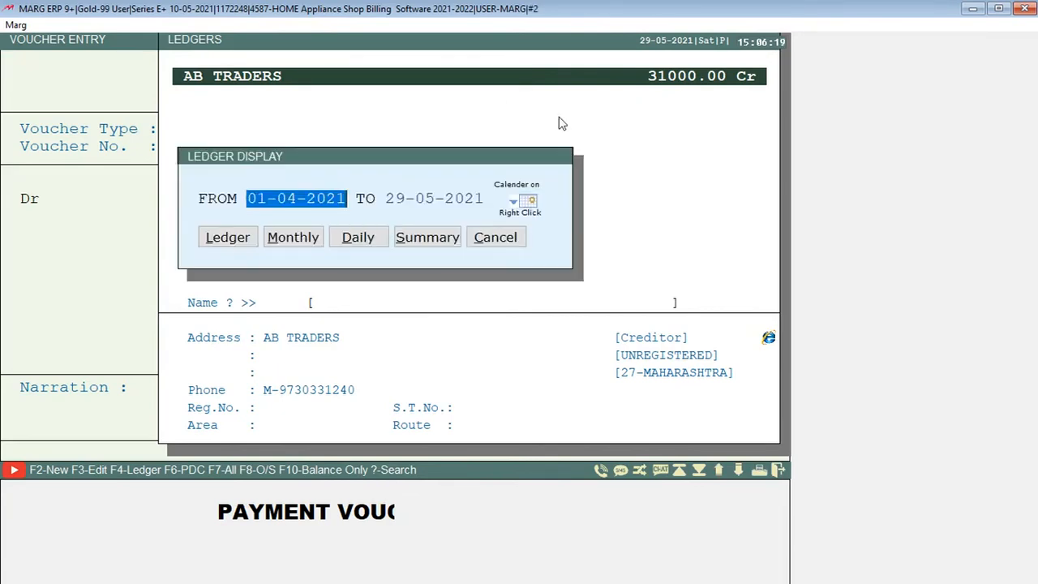
key("Return")
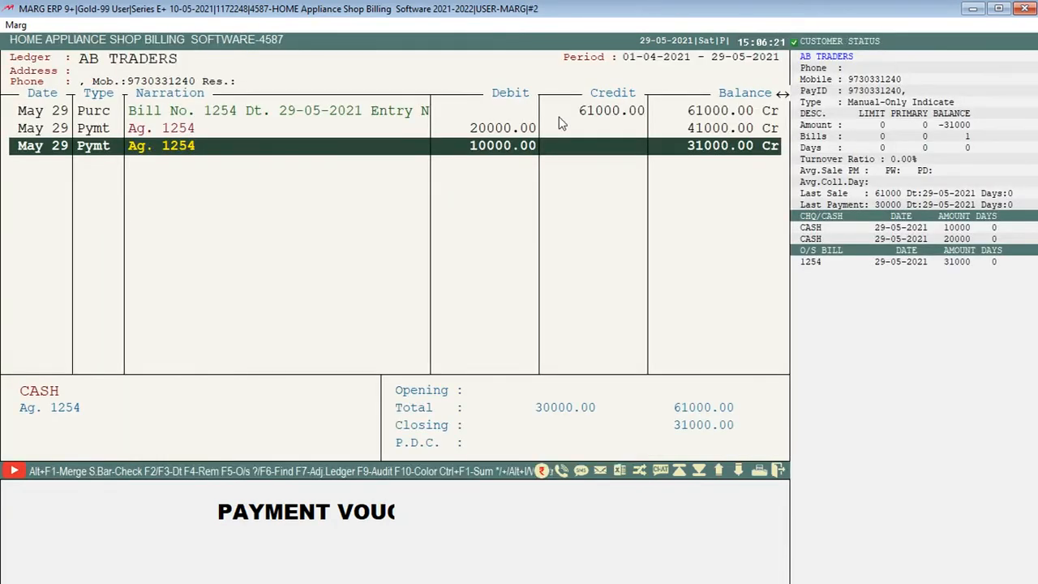
key("Up")
key("Up")
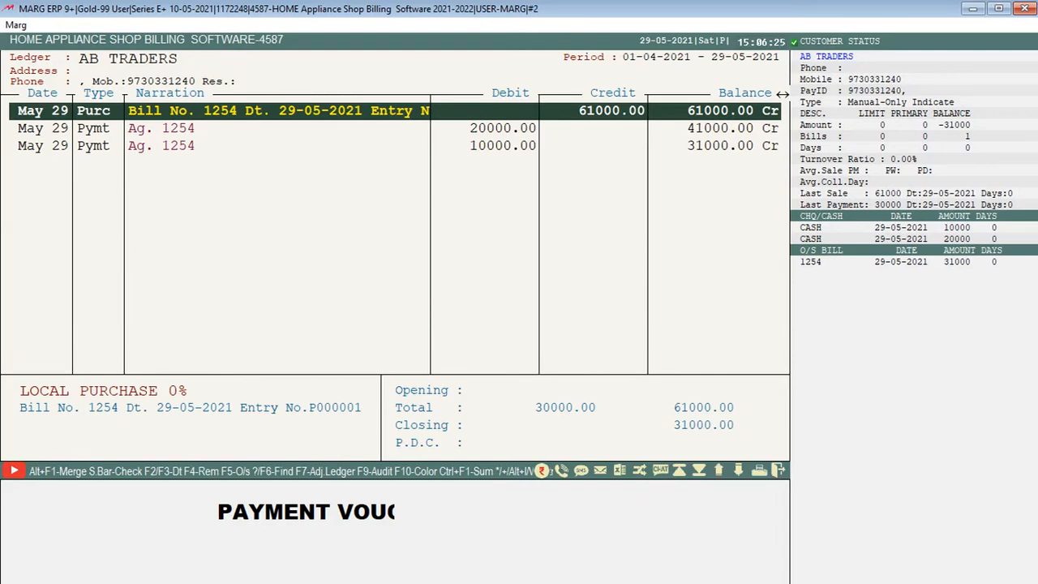
Compare the purchase bill 1254 entry with the two cash payments in the AB TRADERS ledger, and close the ledger
key("Down")
key("Down")
key("Up")
key("Down")
key("Up")
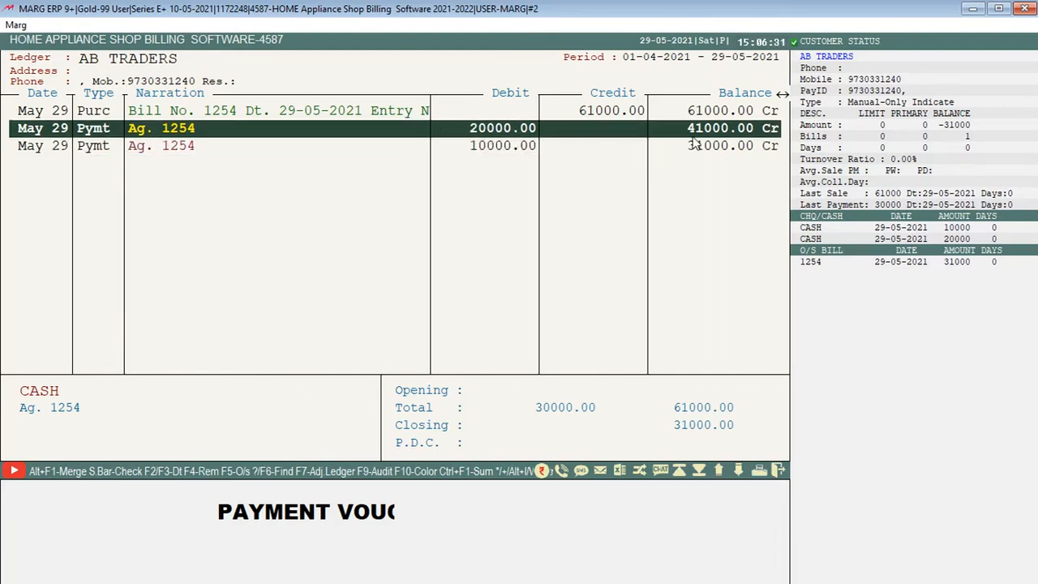
key("Down")
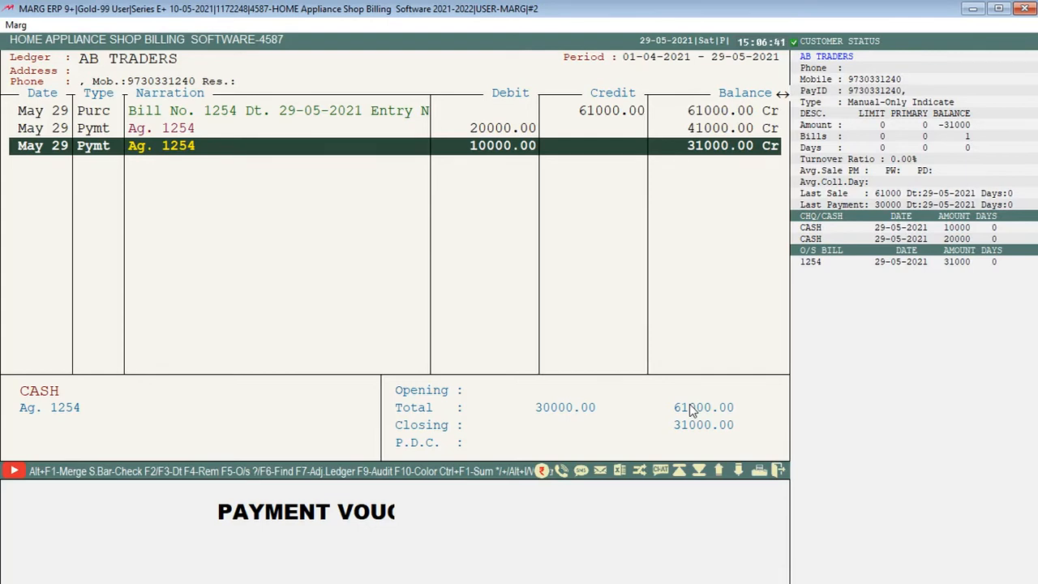
key("Escape")
key("Escape")
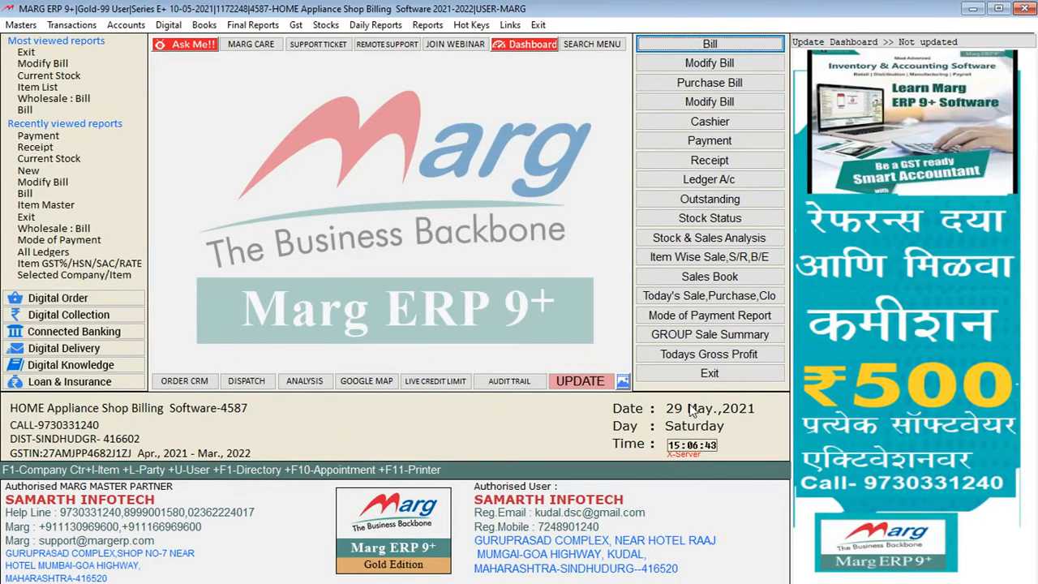
Open the Cash & Bank Book from the accounting books
key("alt+s")
key("Right")
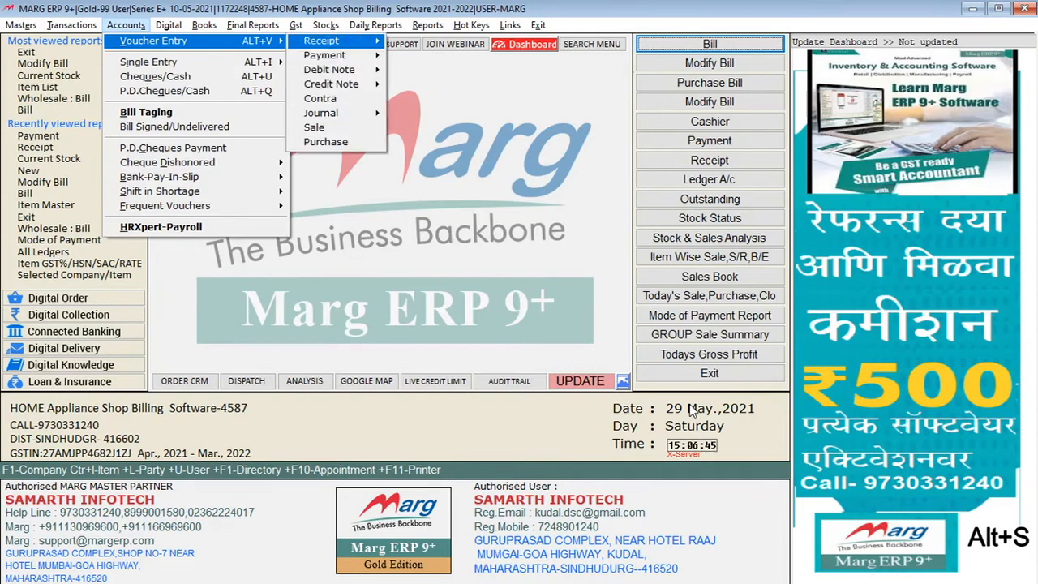
key("Right")
key("Right")
key("Right")
key("Left")
key("Left")
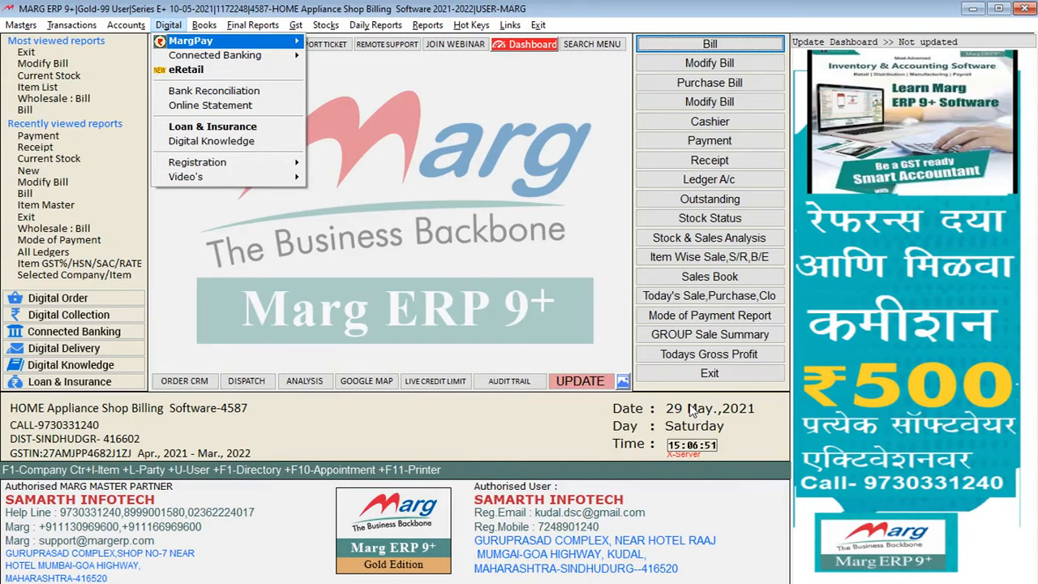
key("Right")
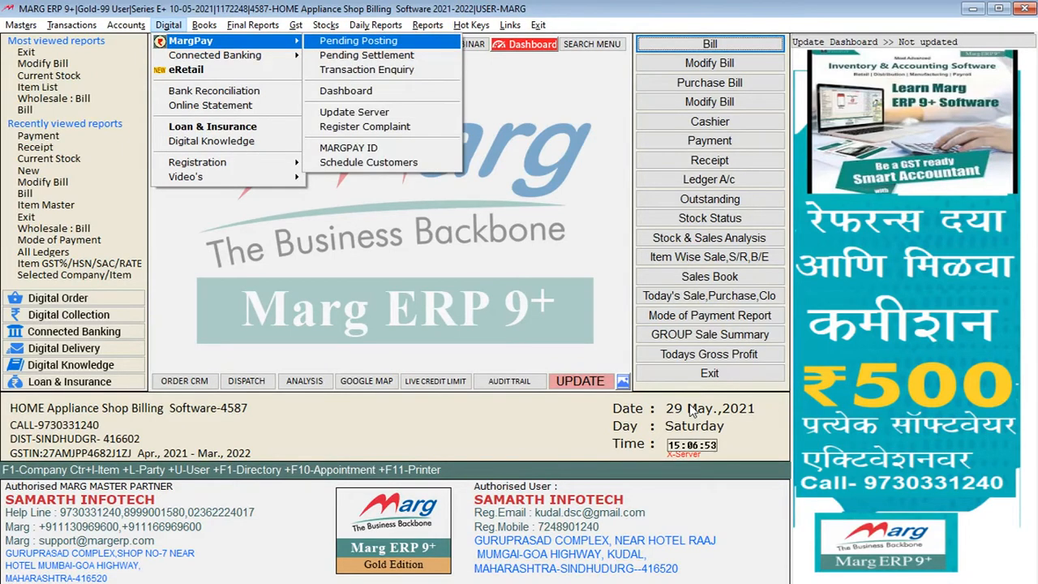
key("Right")
key("Right")
key("Left")
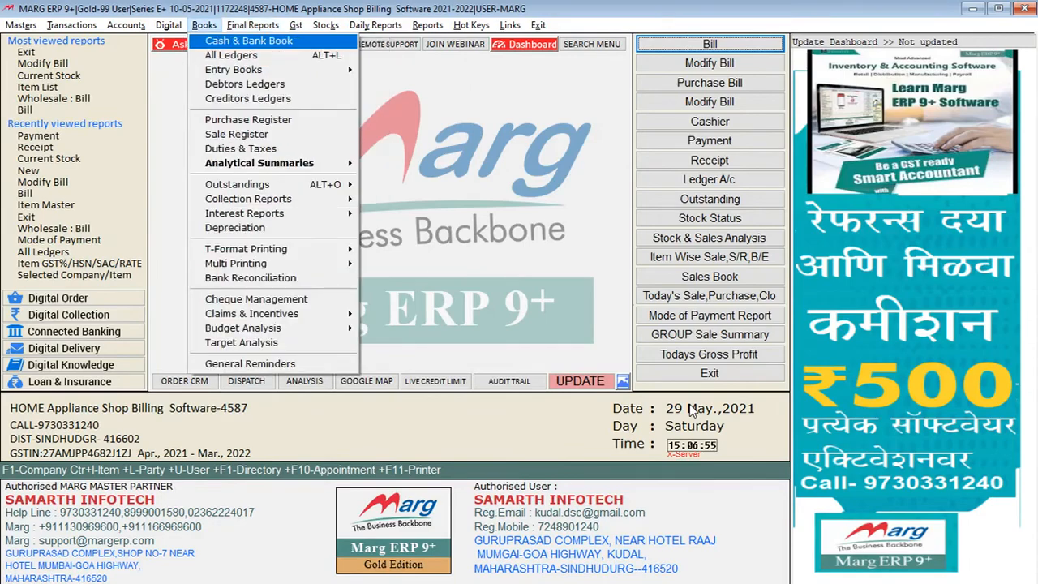
key("Return")
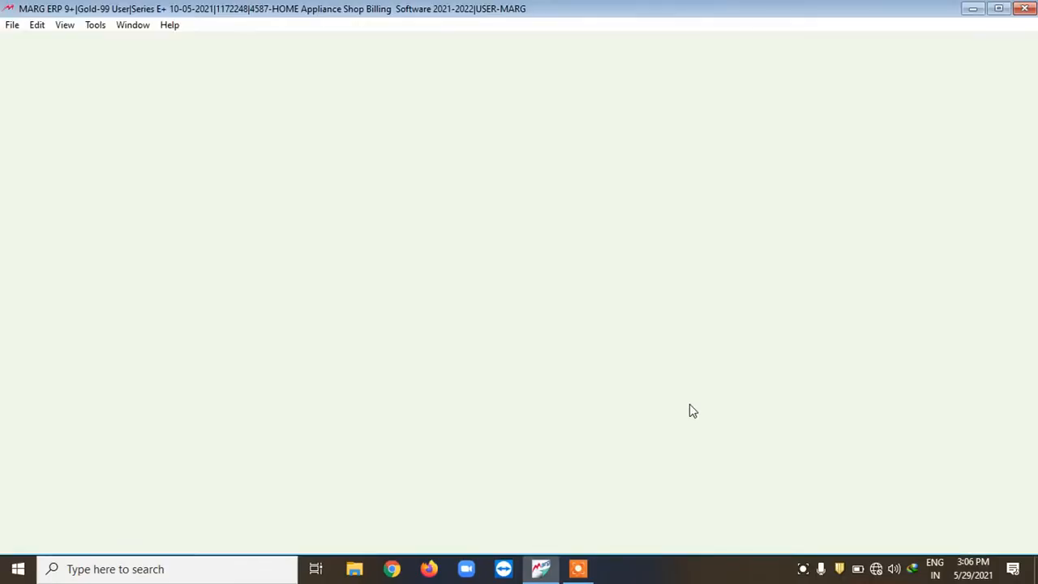
Display the CASH ledger from 01-04-2021 to 29-05-2021, review its receipts and payments, and close the book
key("Down")
key("Up")
key("Return")
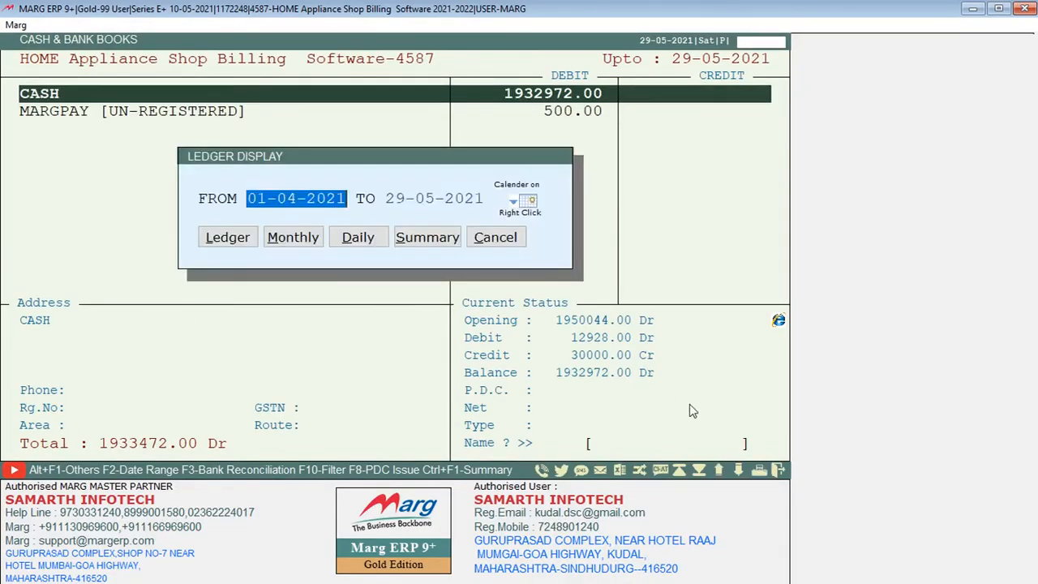
key("Return")
key("Return")
key("Return")
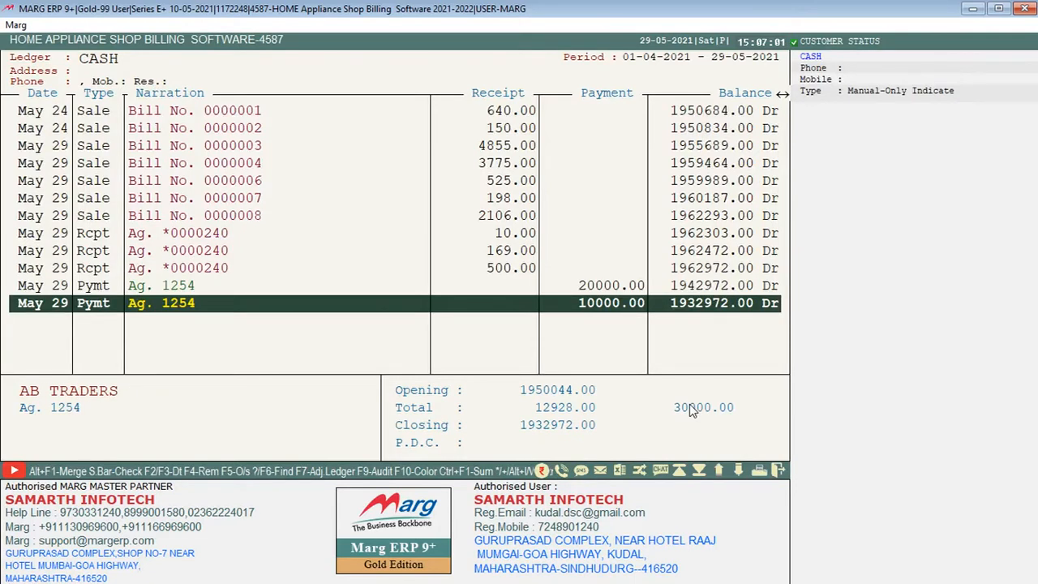
key("Escape")
key("Escape")
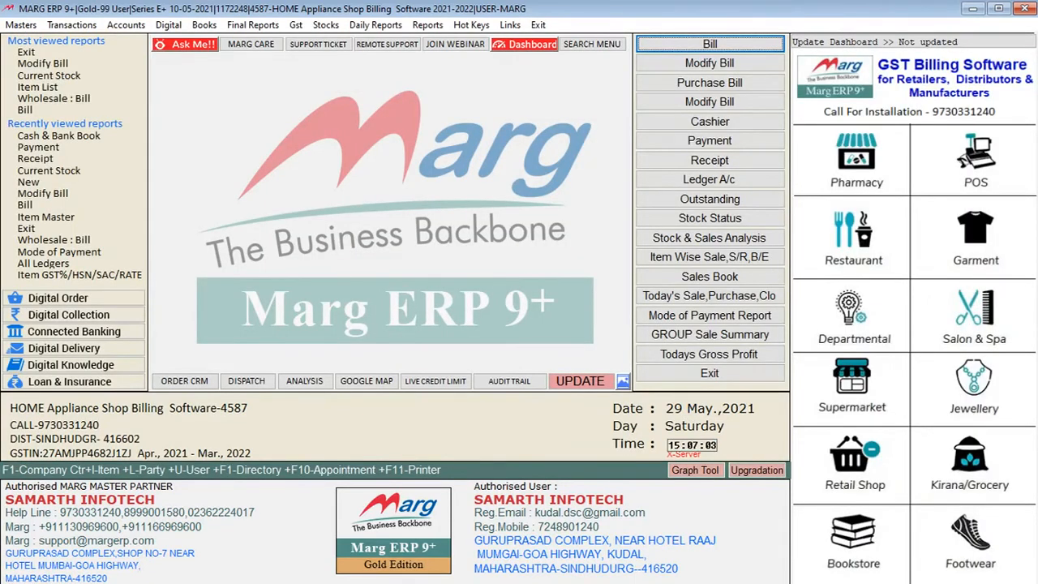
Open the All Ledgers report from the accounting books
key("alt+b")
key("Down")
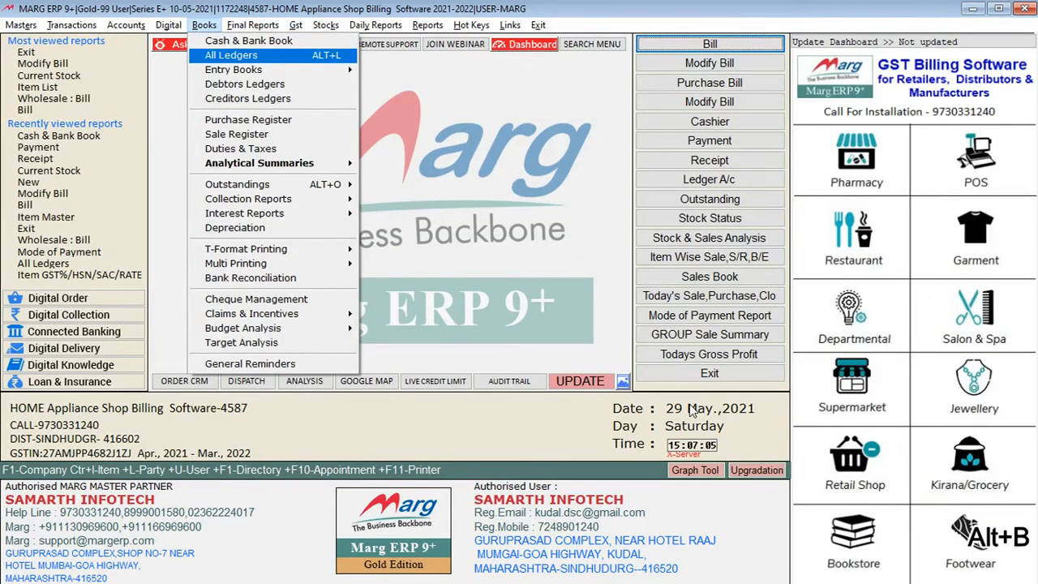
key("Return")
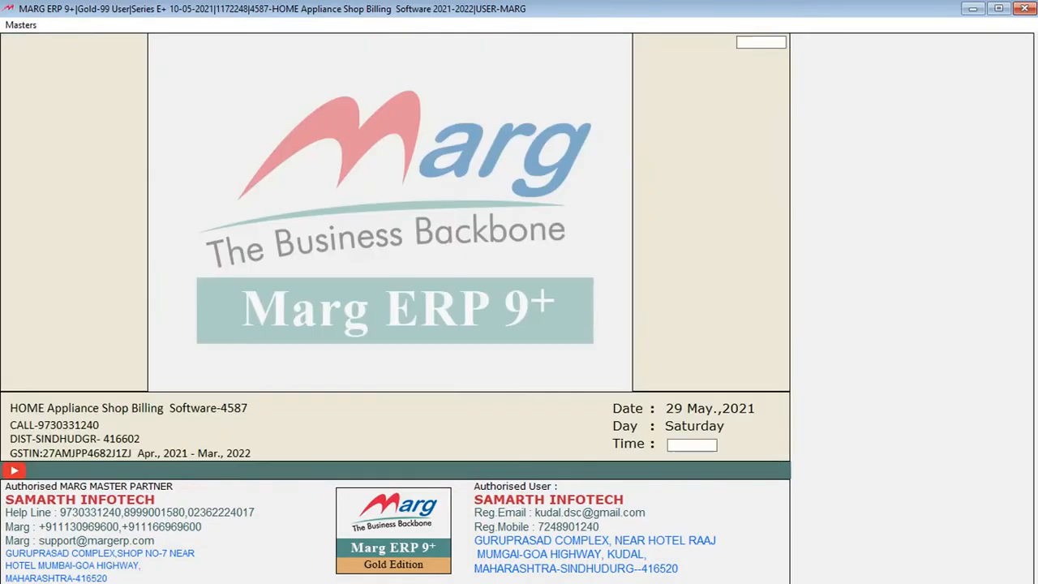
Examine the available entry books, from the Day Book and Journal Book through to the Sale and Purchase Books
key("alt+b")
key("Down")
key("Down")
key("Right")
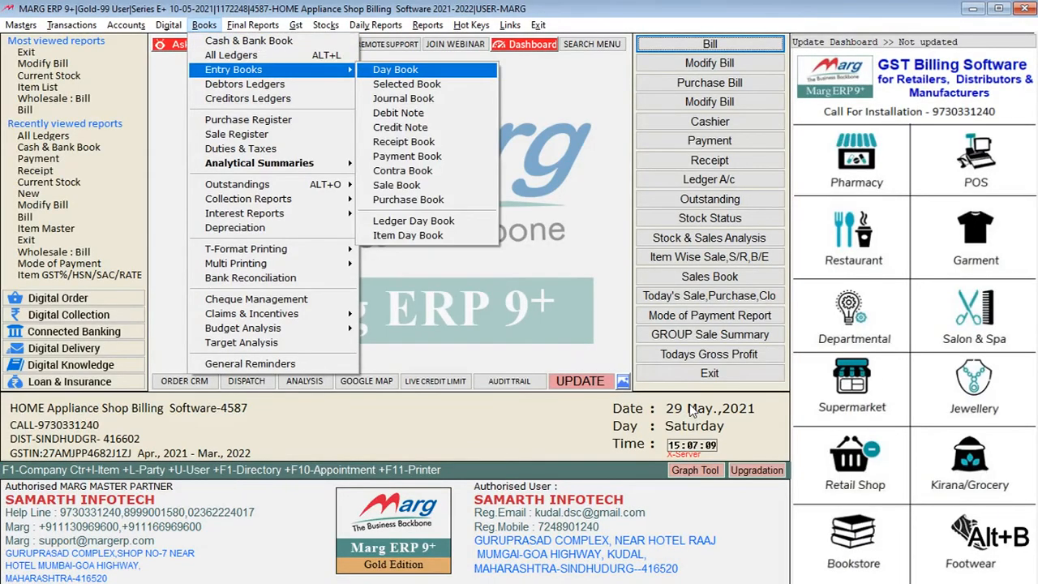
key("Down")
key("Down")
key("Down")
key("Down")
key("Down")
key("Down")
key("Down")
key("Down")
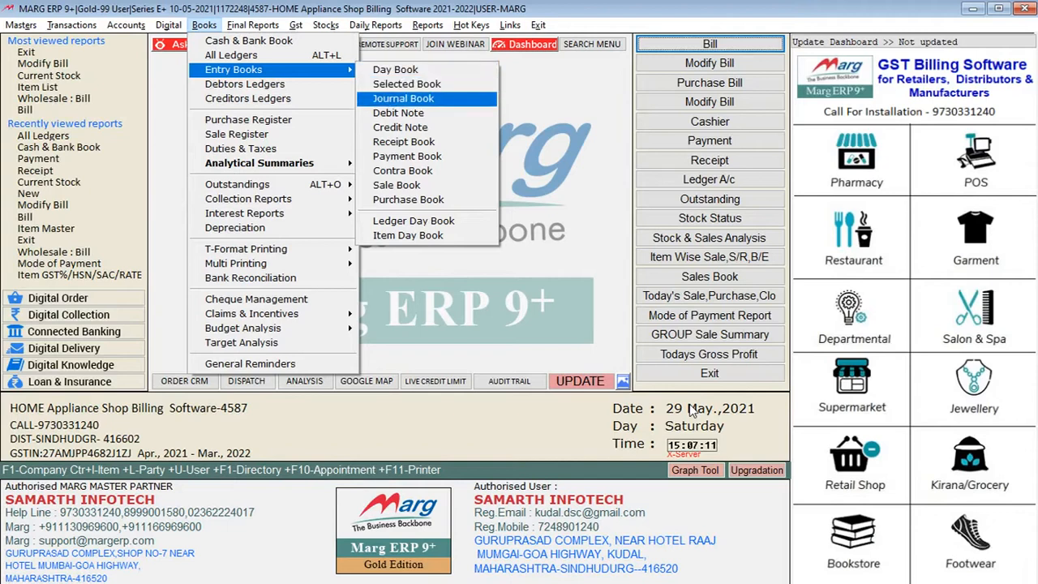
key("Down")
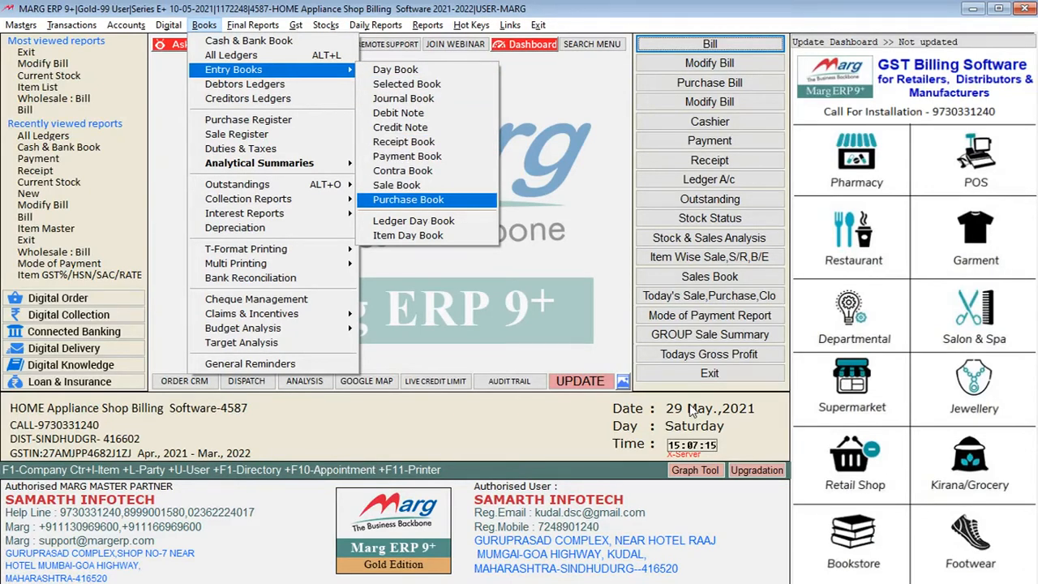
key("Right")
key("Up")
key("Left")
Examine the Debtors and Creditors Ledgers, Purchase Register, Sale Register and Duties & Taxes report options
key("Down")
key("Down")
key("Down")
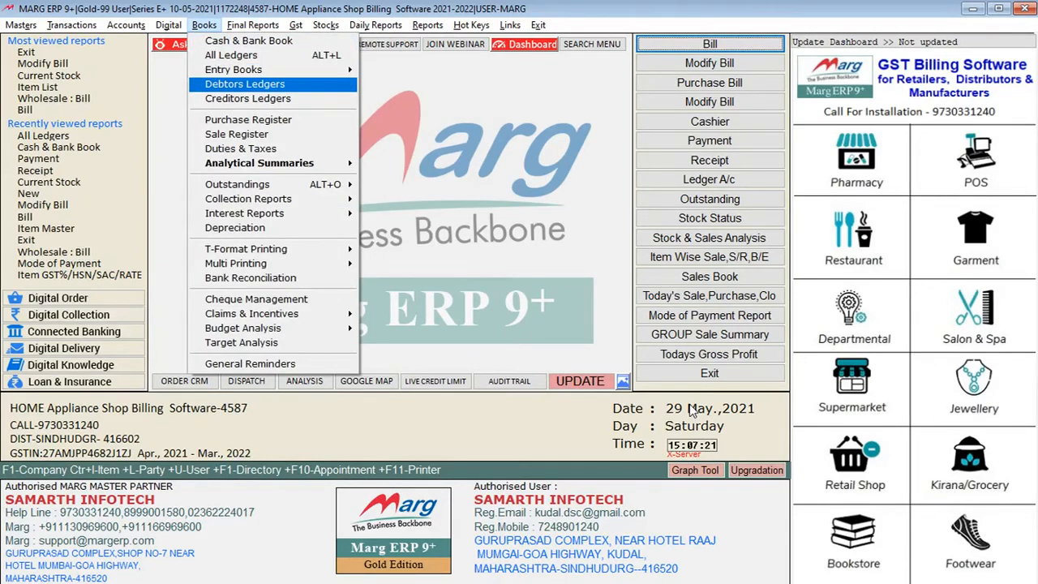
key("Down")
key("Down")
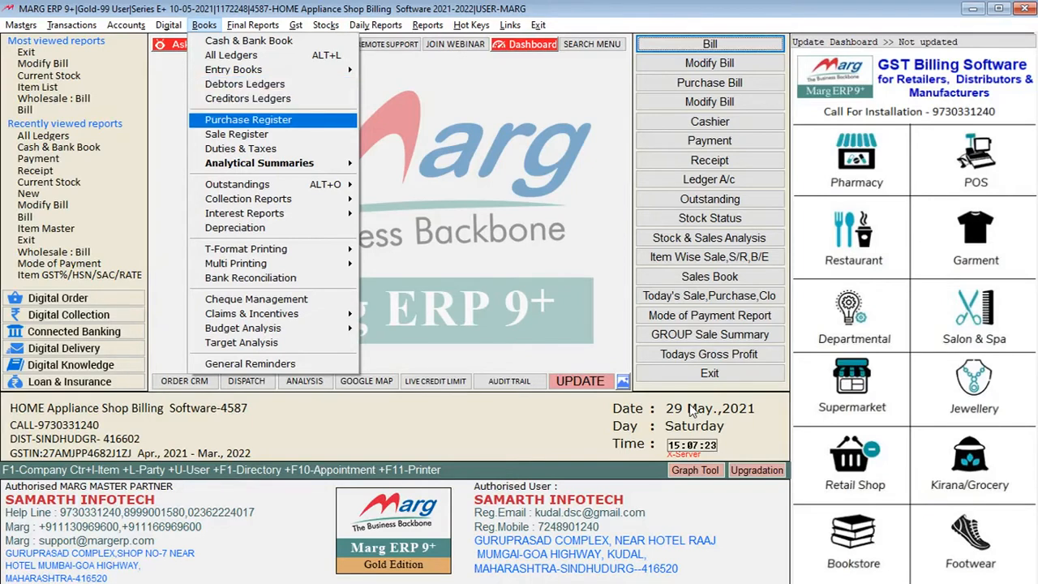
key("Down")
Display the whole debtors outstanding report as on 29-05-2021 with negative amounts No and P.D. cheques Less, and close it
key("Down")
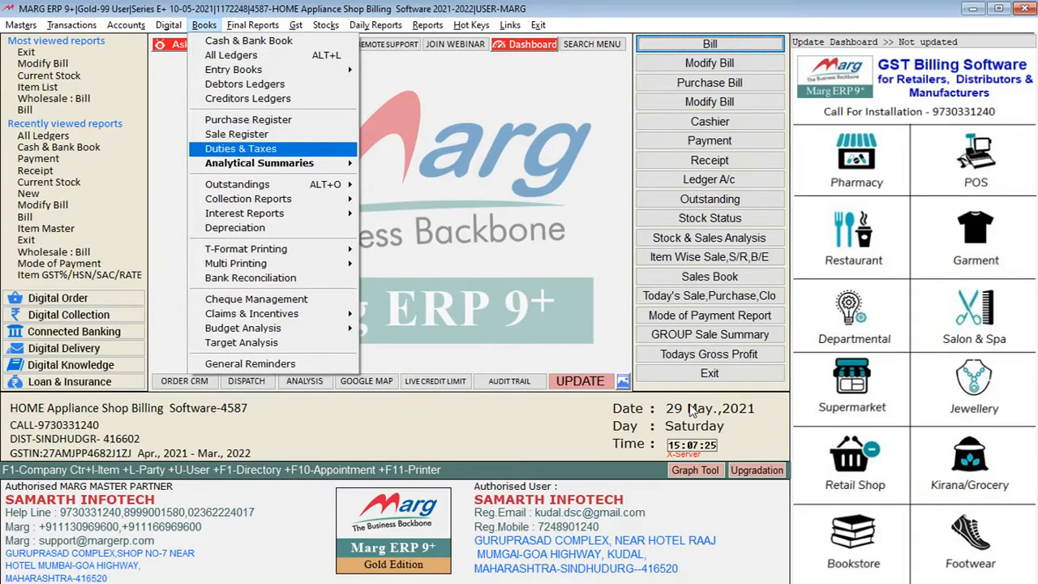
key("Down")
key("Down")
key("Up")
key("Right")
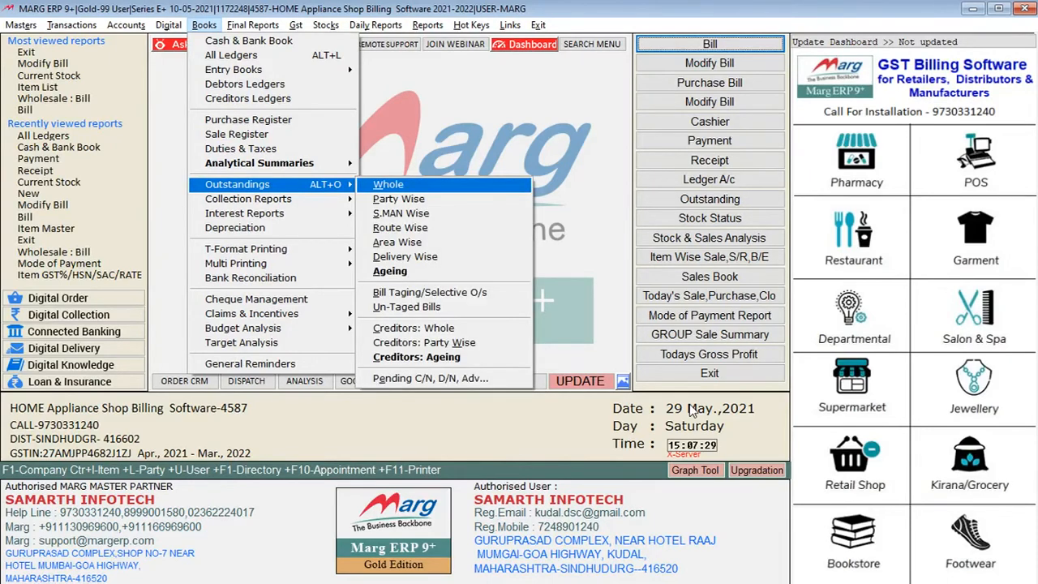
key("Return")
key("Return")
key("Return")
key("Return")
key("Return")
key("Return")
key("Return")
key("Return")
key("Return")
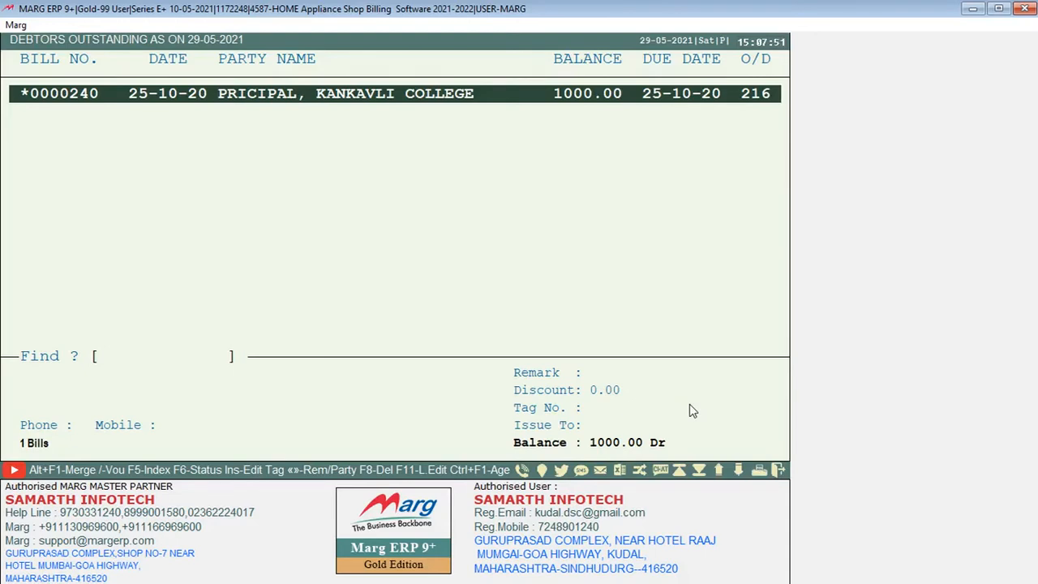
key("Escape")
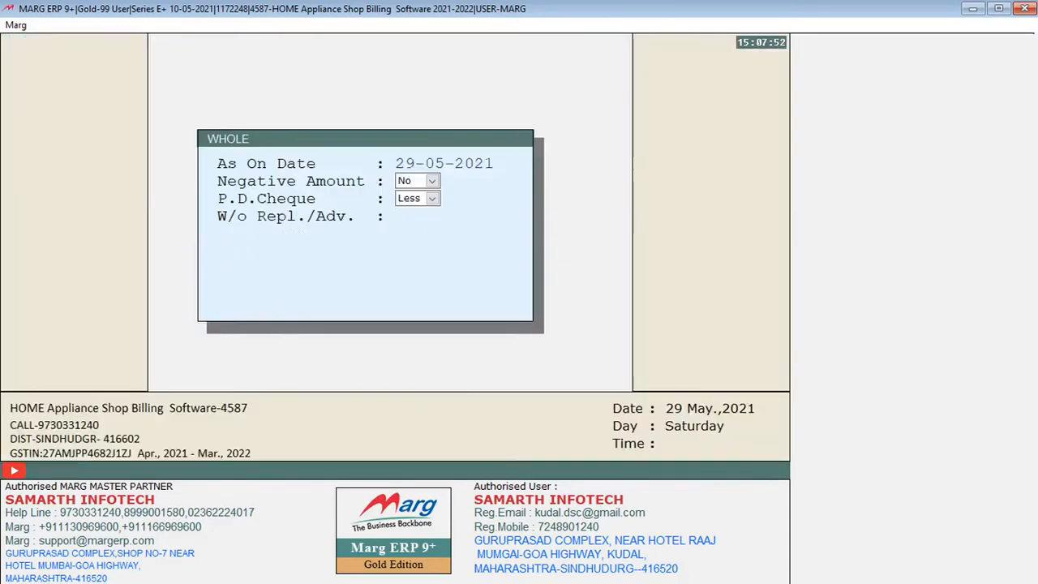
key("Escape")
Examine the other outstanding reports available, including the party-wise and salesman-wise options
key("alt+b")
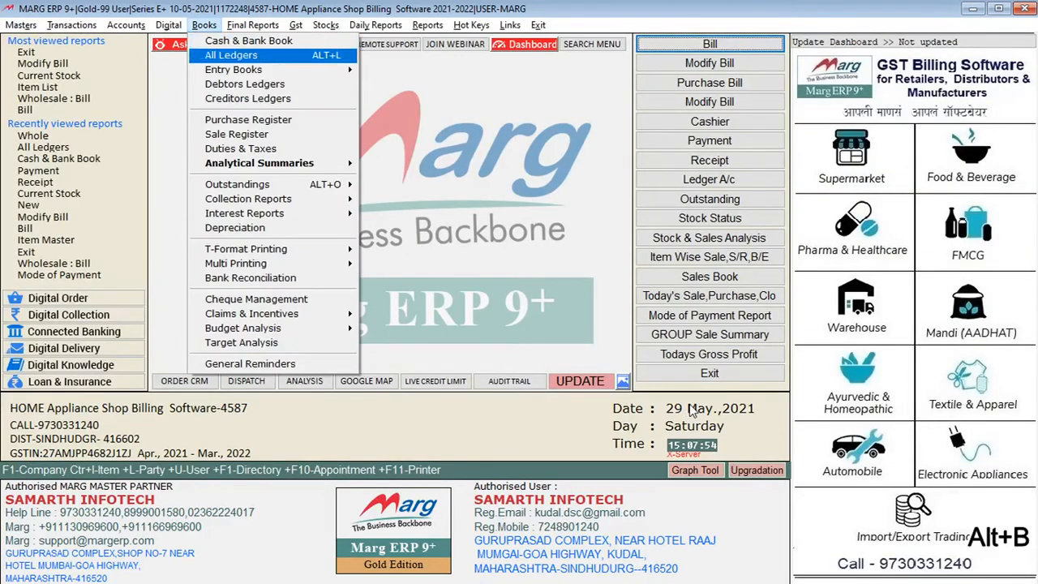
key("Down")
key("Down")
key("Down")
key("Down")
key("Down")
key("Down")
key("Down")
key("Down")
key("Down")
key("Right")
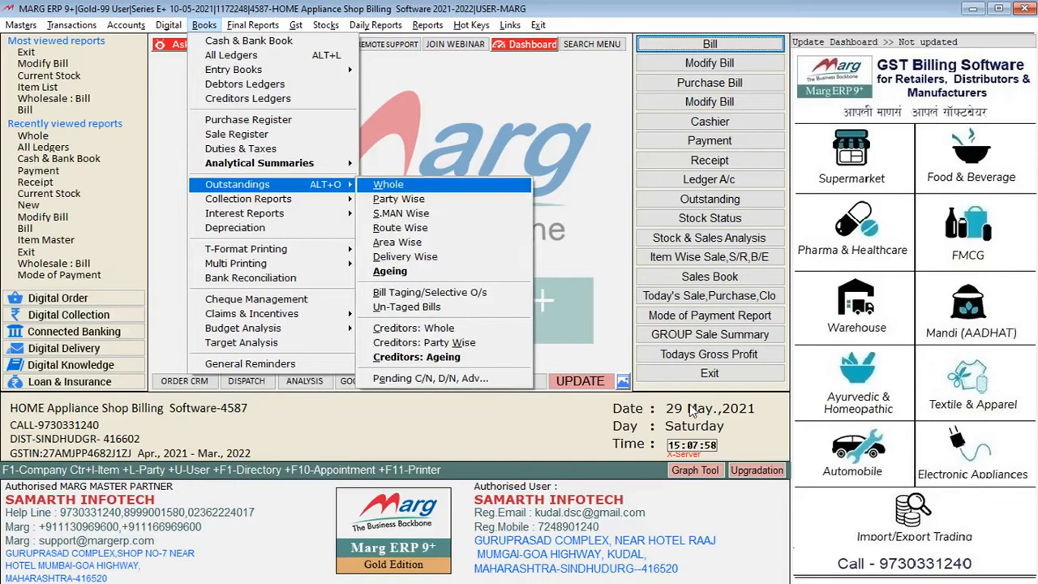
key("Down")
key("Down")
key("Down")
key("Down")
key("Down")
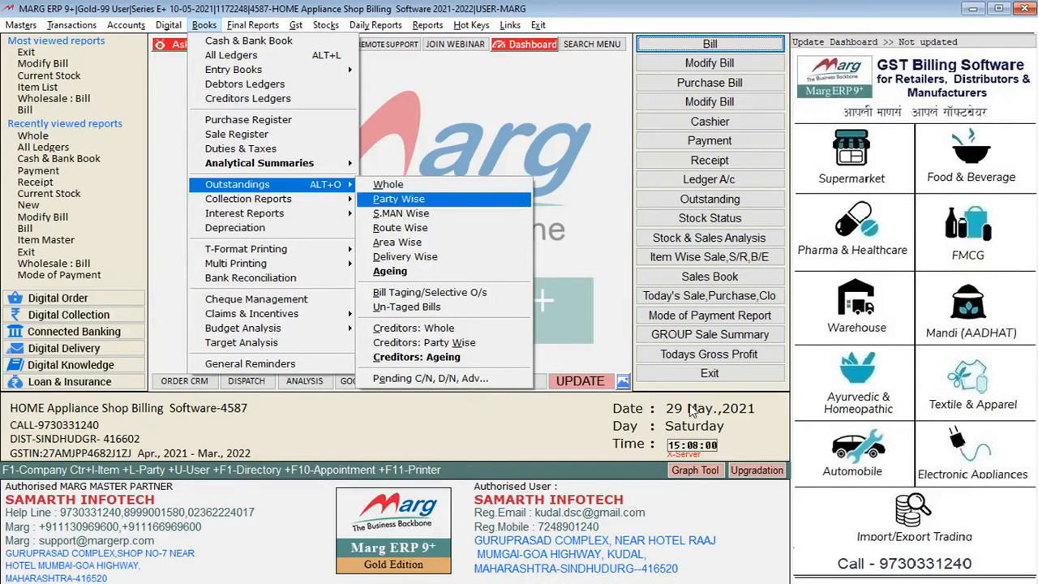
key("Down")
key("Up")
key("Up")
key("Up")
key("Up")
key("Up")
key("Up")
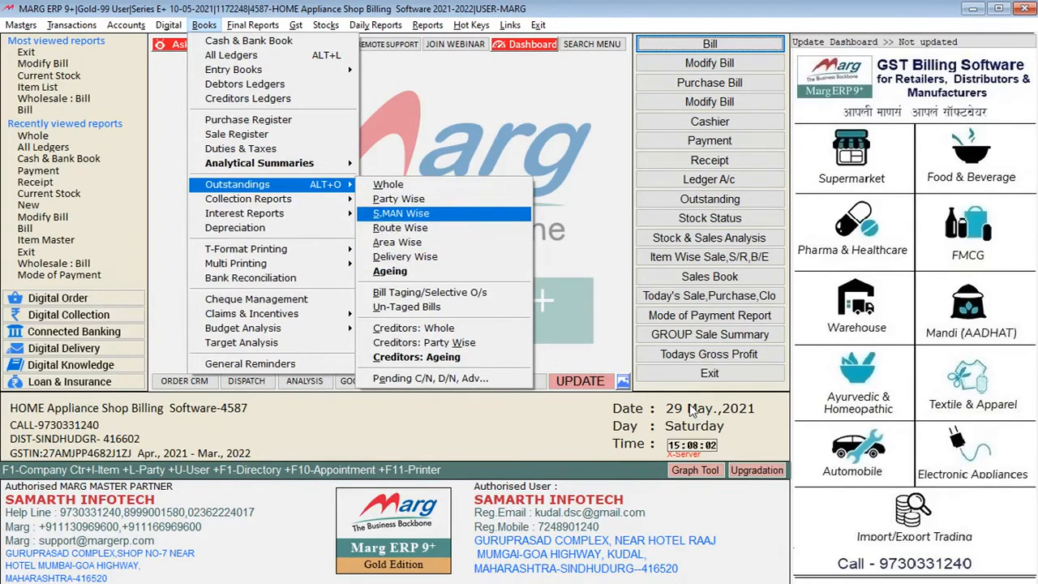
key("Down")
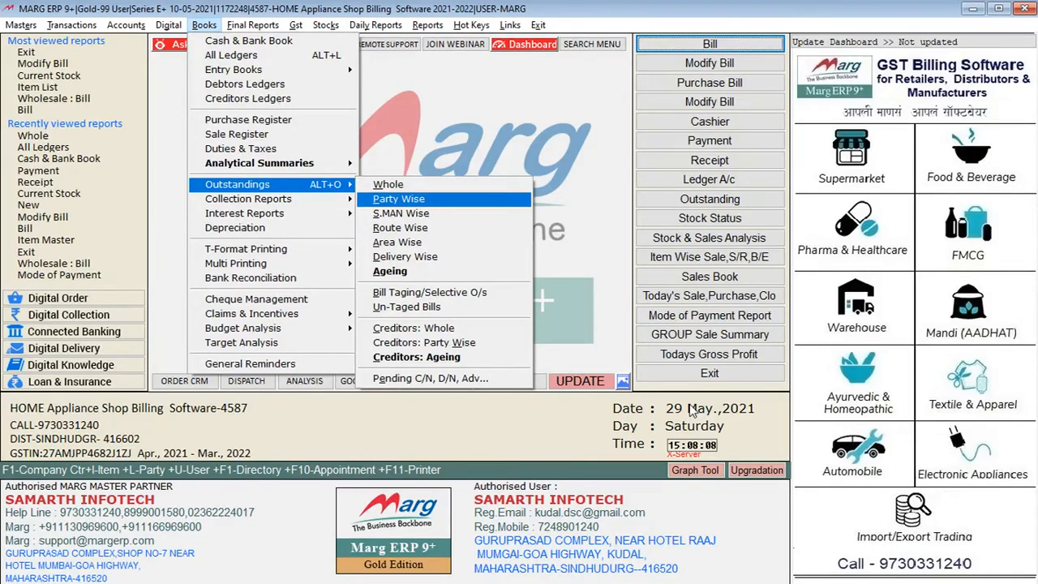
key("Down")
Examine the Collection Reports choices and the remaining book reports, from Interest Reports to Budget Analysis
key("Down")
key("Left")
key("Down")
key("Right")
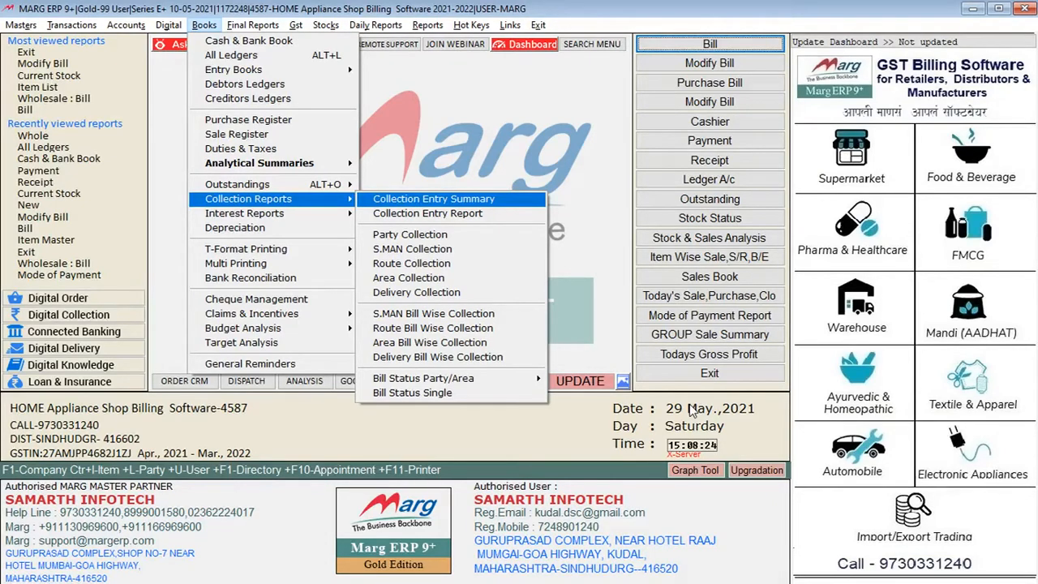
key("Escape")
key("Down")
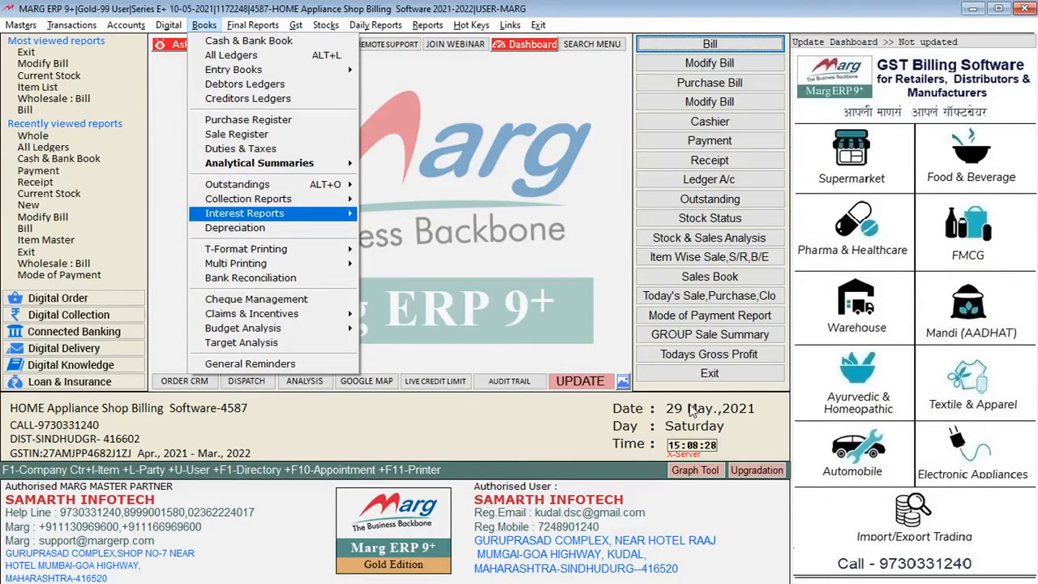
key("Down")
key("Down")
key("Down")
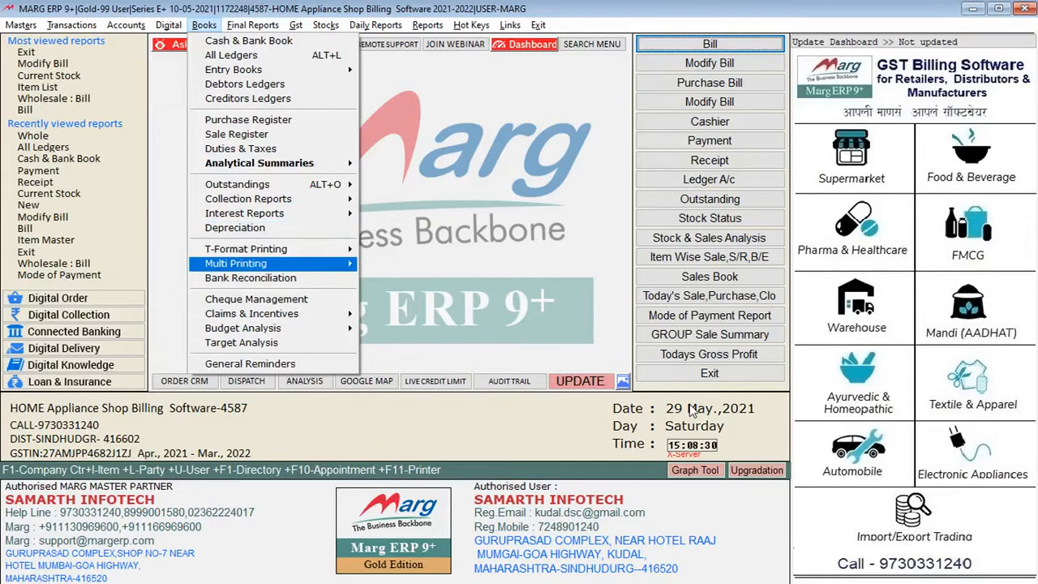
key("Down")
key("Down")
key("Down")
key("Down")
key("Down")
key("Down")
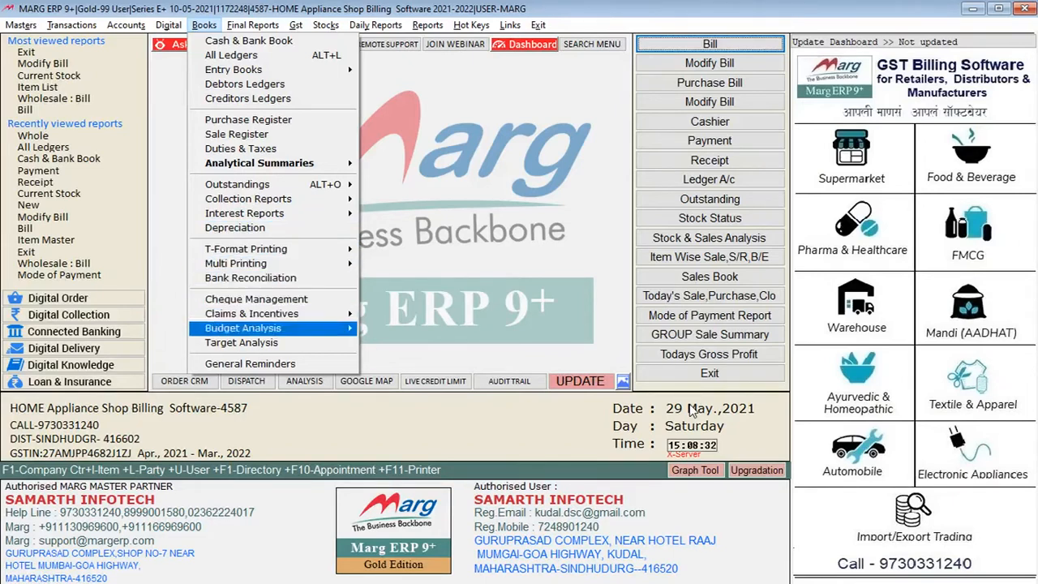
Examine the final report options, from Trial Balance, Profit & Loss and Balance Sheet to Ledger Analysis
key("Right")
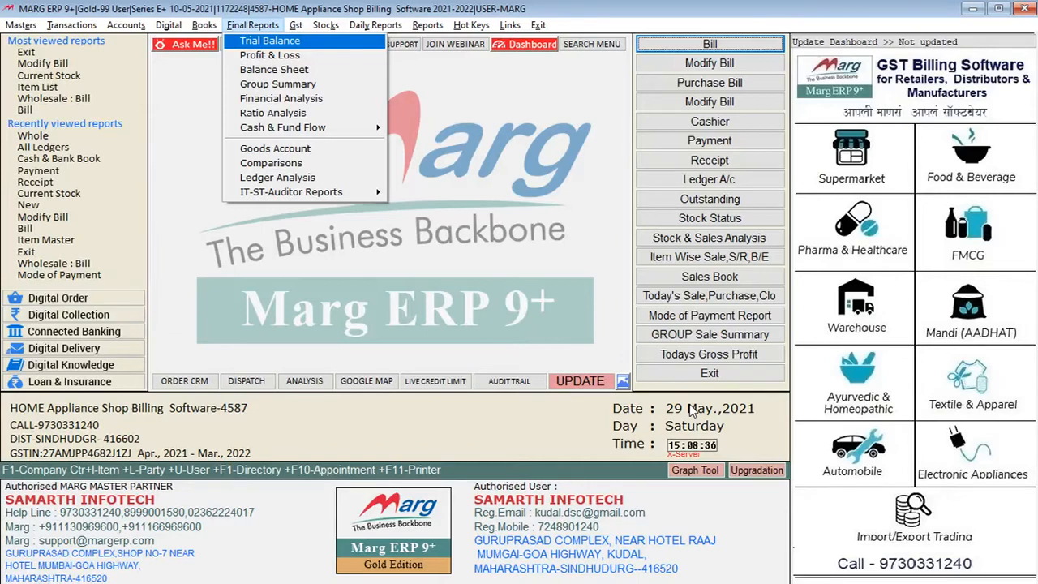
key("Down")
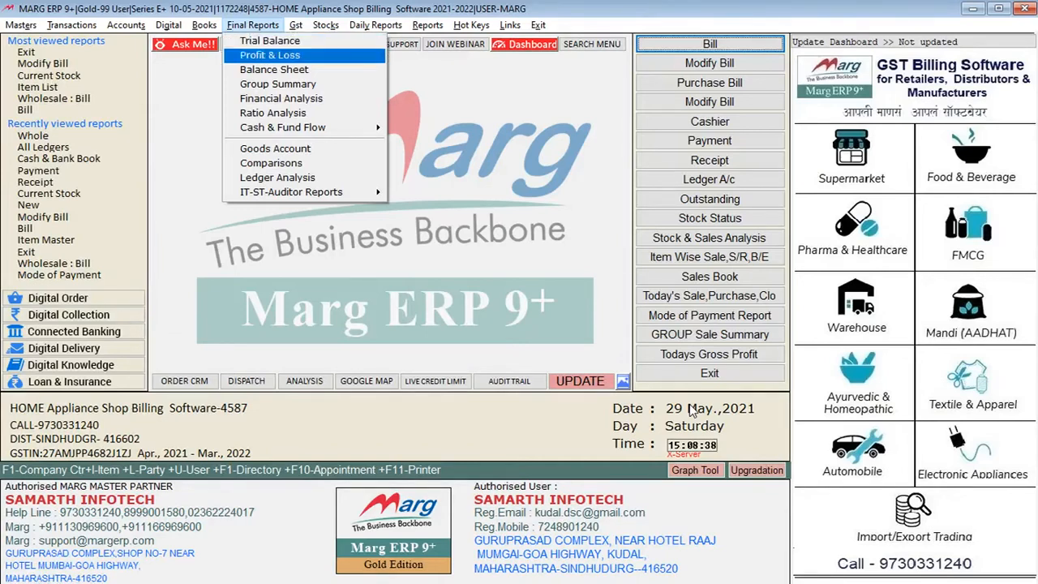
key("Down")
key("Down")
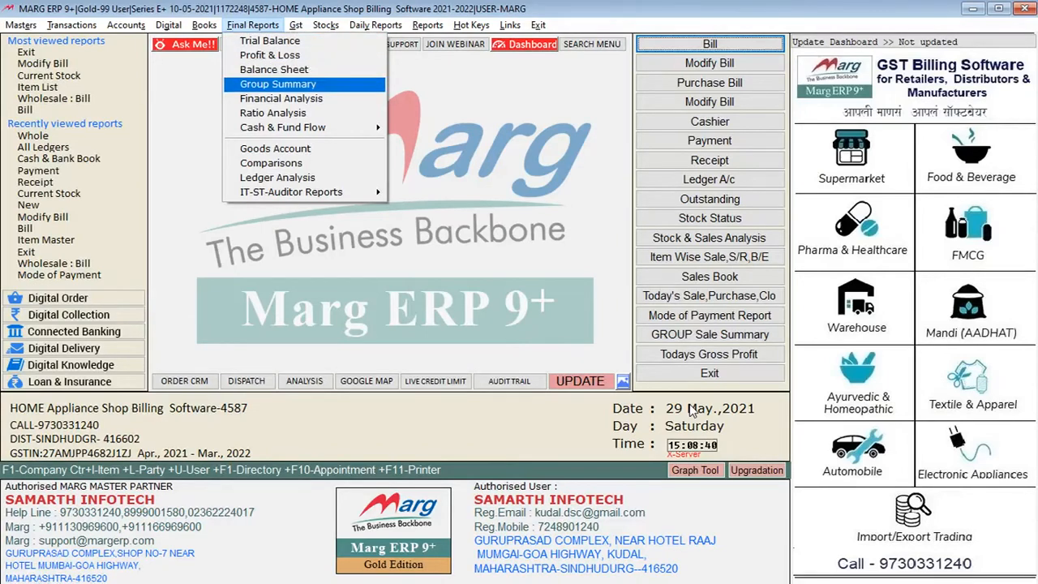
key("Down")
key("Down")
key("Down")
key("Down")
key("Down")
key("Down")
key("Down")
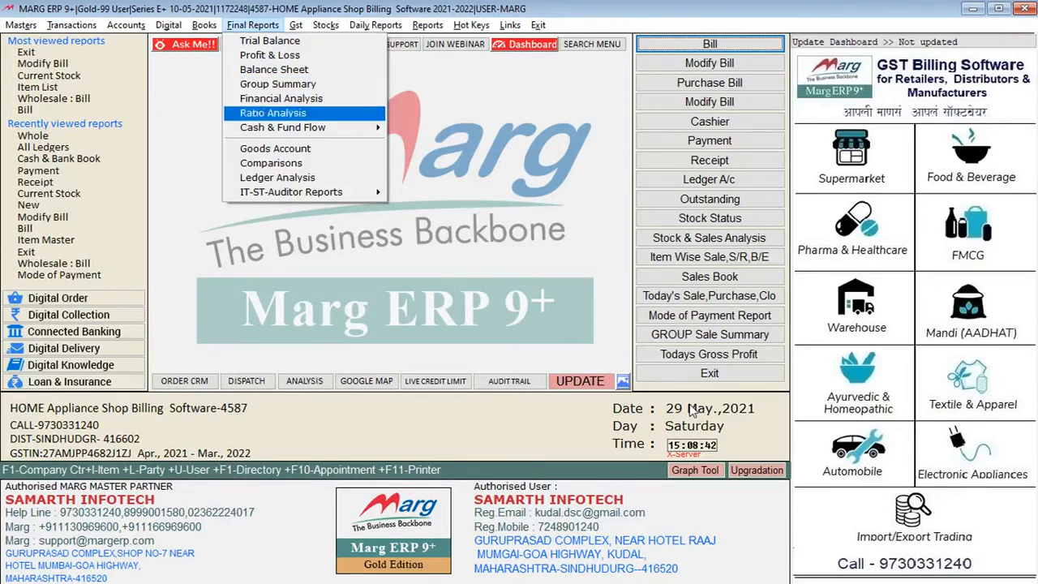
key("Up")
key("Up")
key("Up")
key("Up")
key("Up")
key("Down")
key("Down")
key("Down")
key("Down")
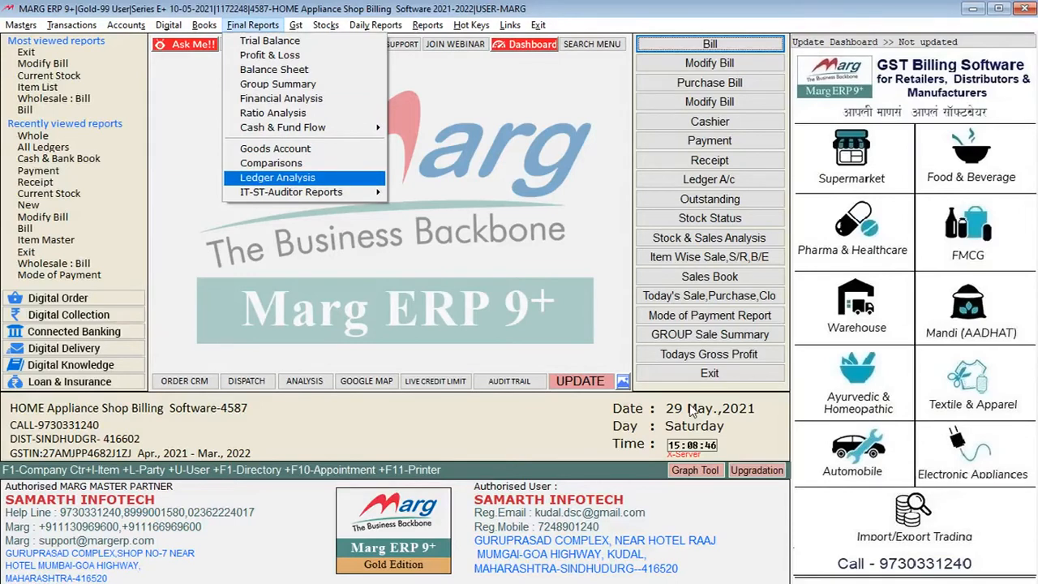
Display the GSTR 1 summary for the period 01/05/2021 to 31/05/2021
key("Right")
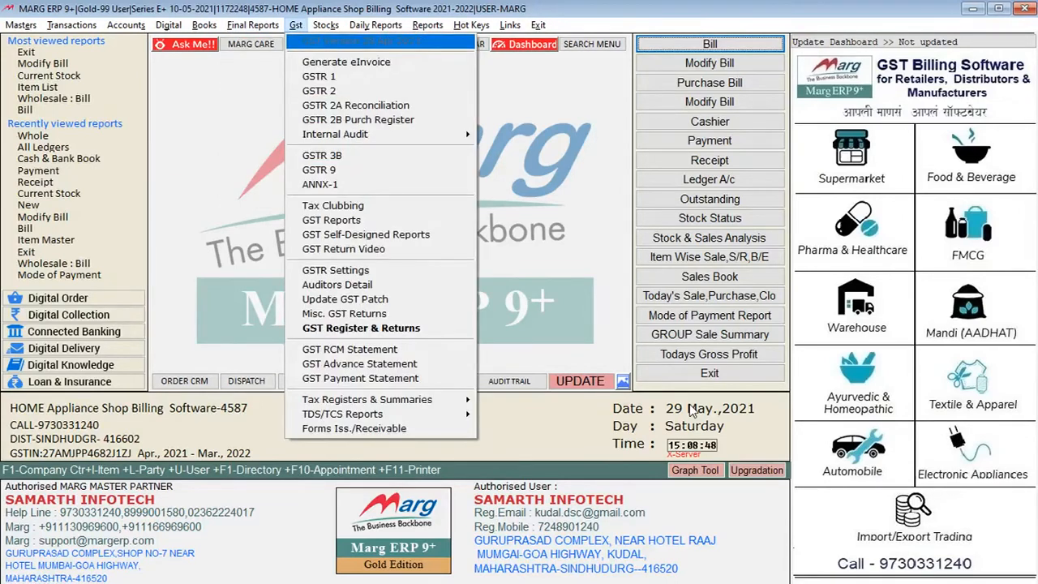
key("Down")
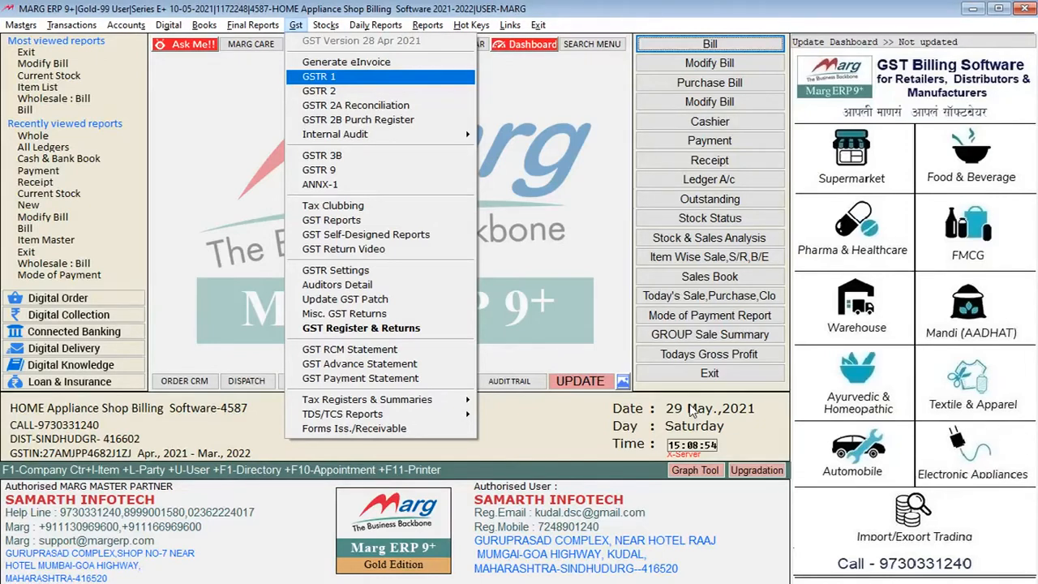
key("Return")
key("Return")
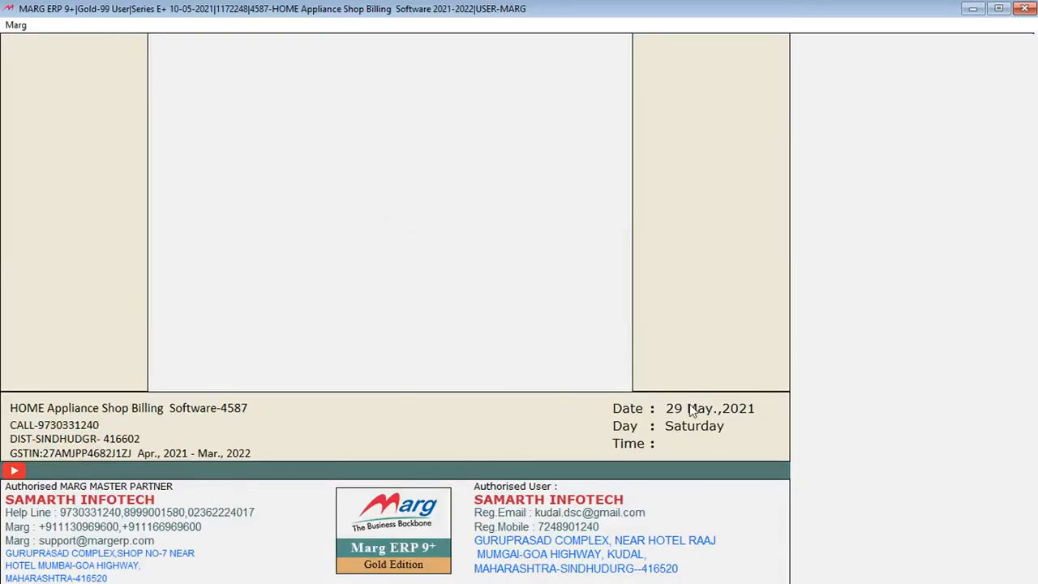
key("Return")
key("Return")
type("1/5")
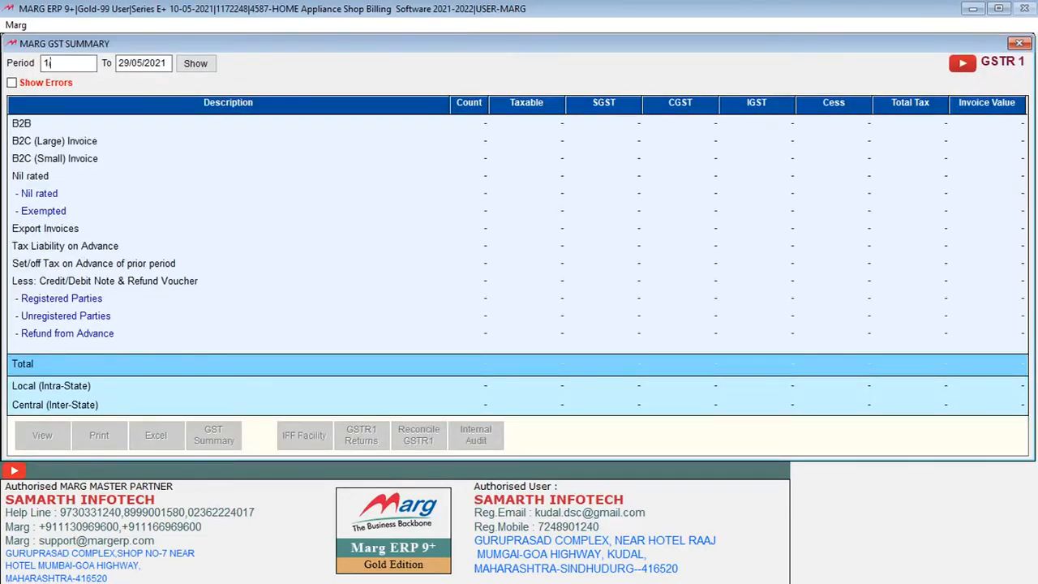
key("Return")
key("Return")
key("Return")
key("Return")
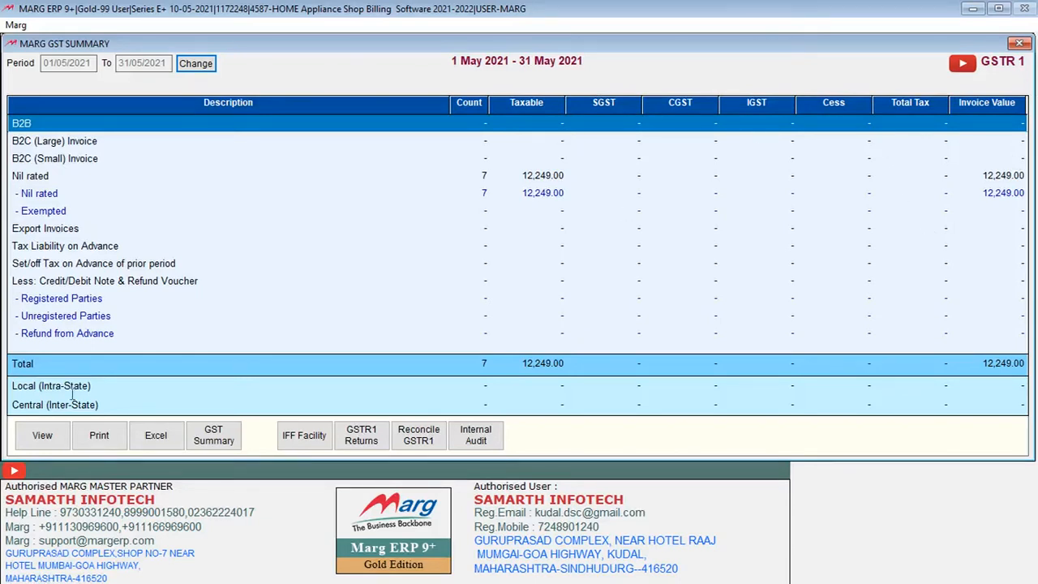
Preview the detailed GSTR 1 report for the chosen period and close the preview
left_click(24, 441)
left_click(507, 215)
left_click(503, 249)
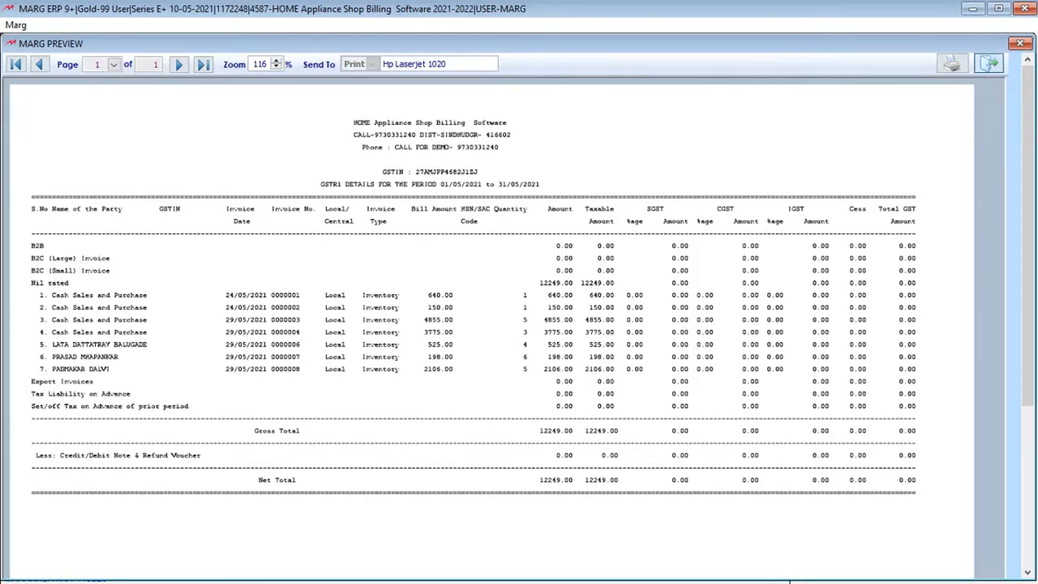
left_click(989, 64)
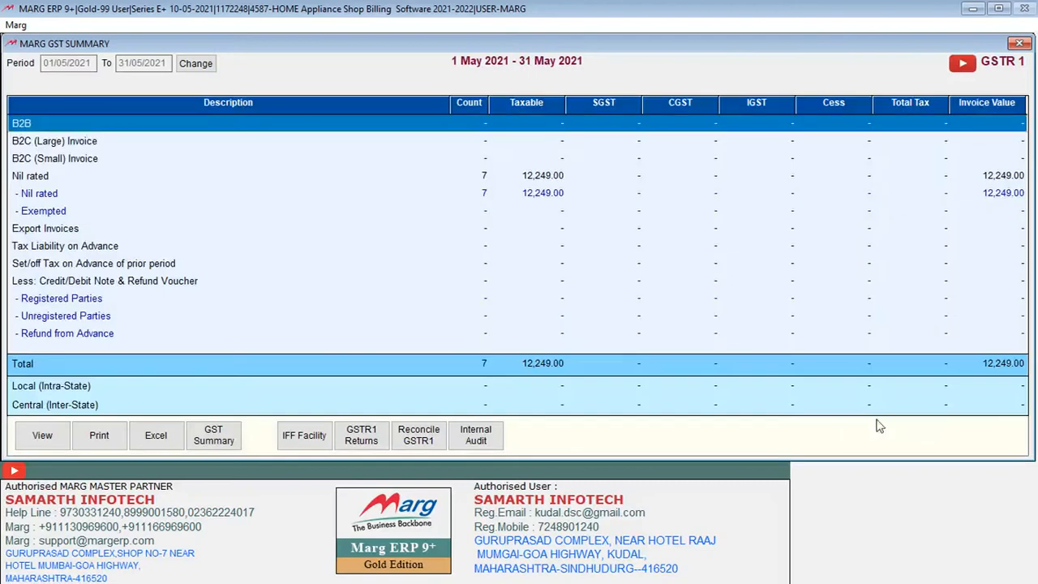
Check the GSTR 1 Excel and GSTN Json file return export options without exporting, and close the GST summary
left_click(156, 438)
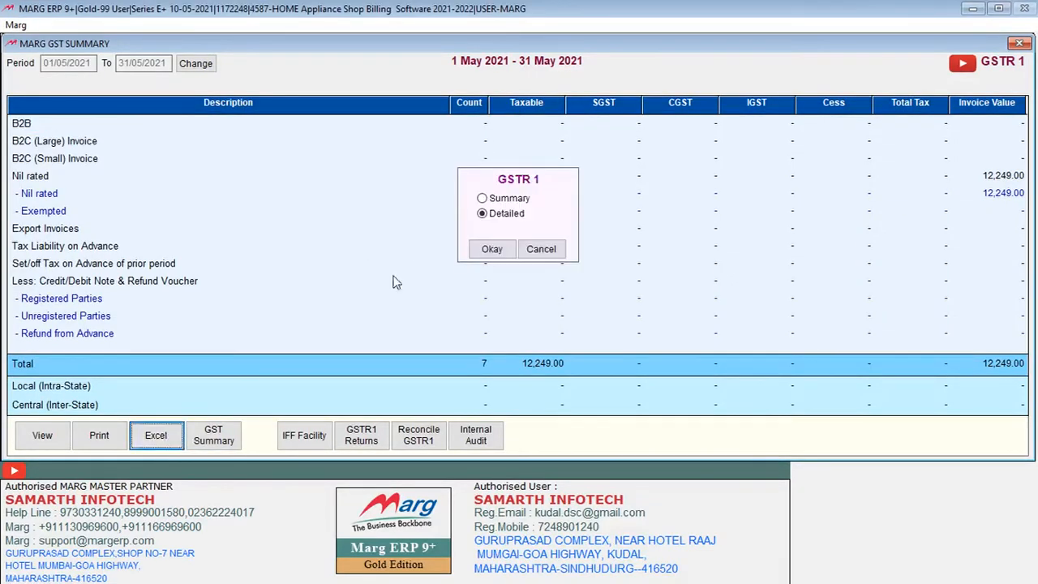
left_click(544, 257)
left_click(360, 435)
left_click(490, 187)
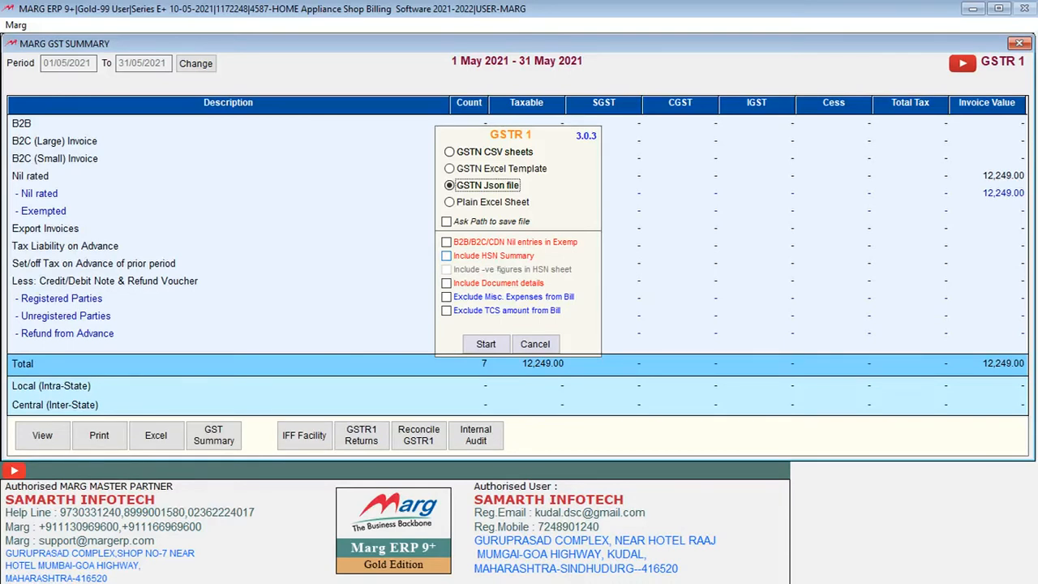
key("Escape")
key("Escape")
key("Left")
key("Return")
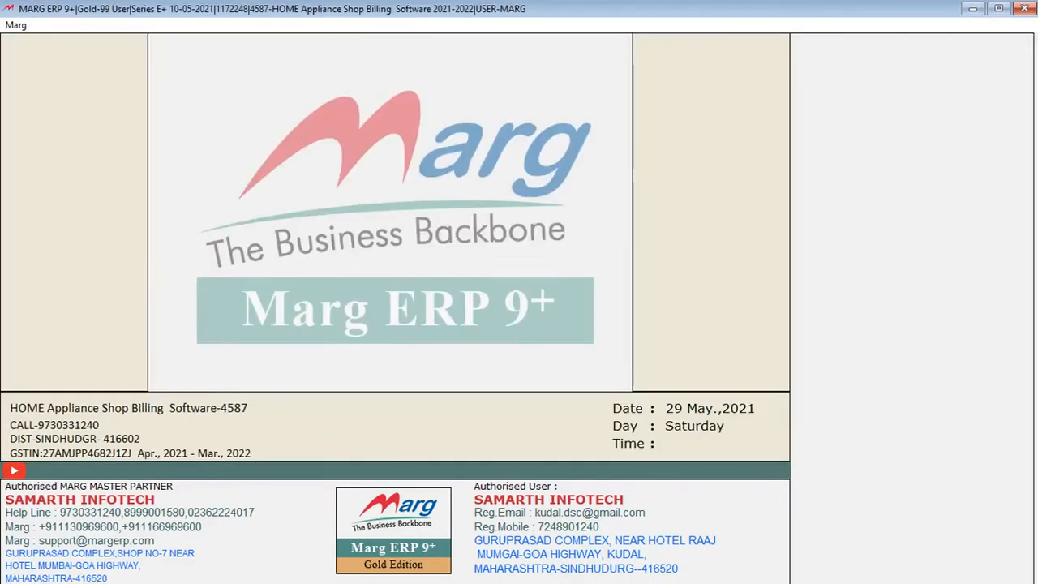
Display the GSTR 2A Reconciliation for May 2021 and close it
key("alt+r")
key("Left")
key("Left")
key("Left")
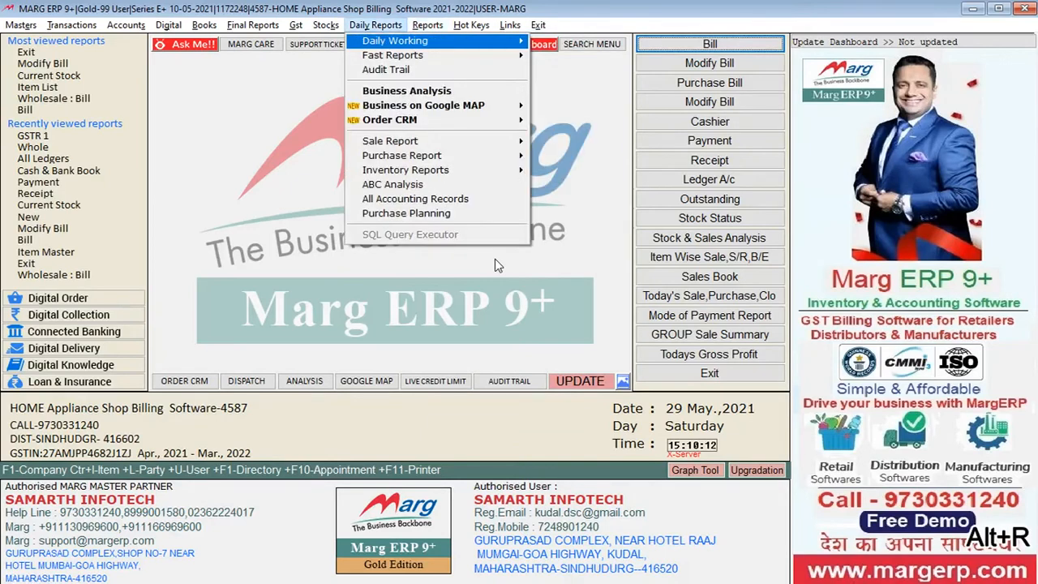
key("Down")
key("Down")
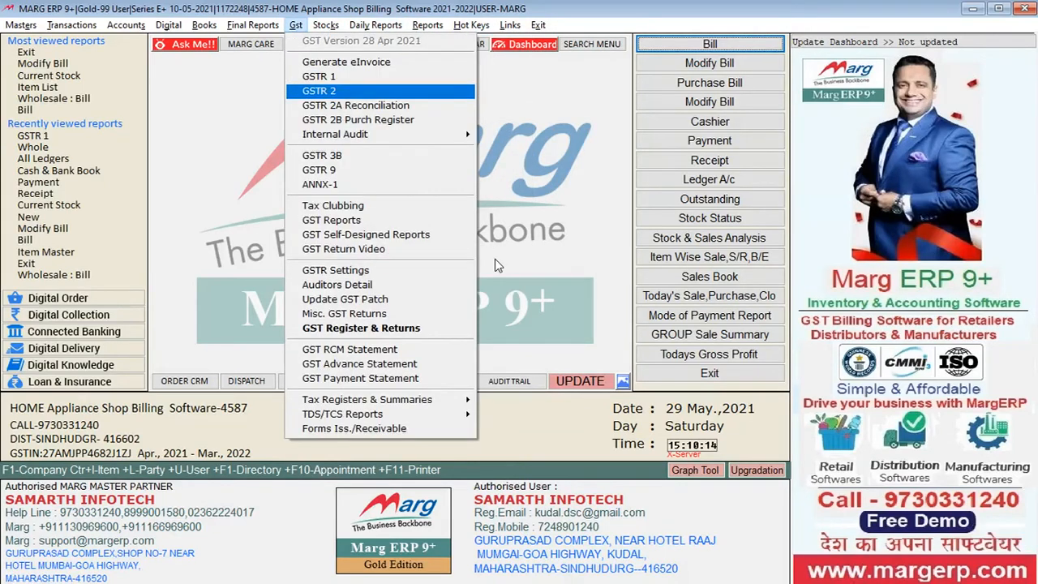
key("Down")
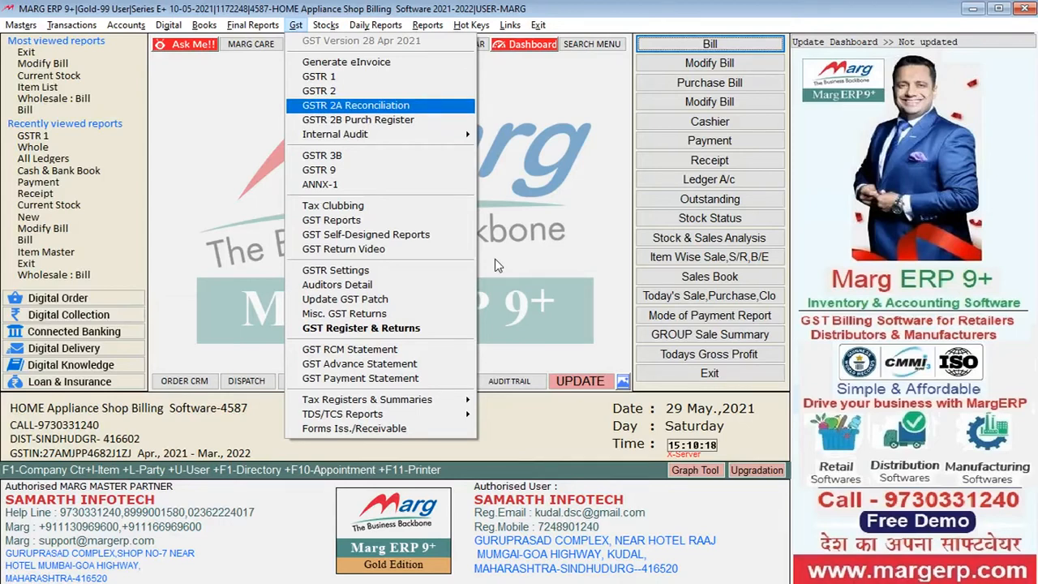
key("Return")
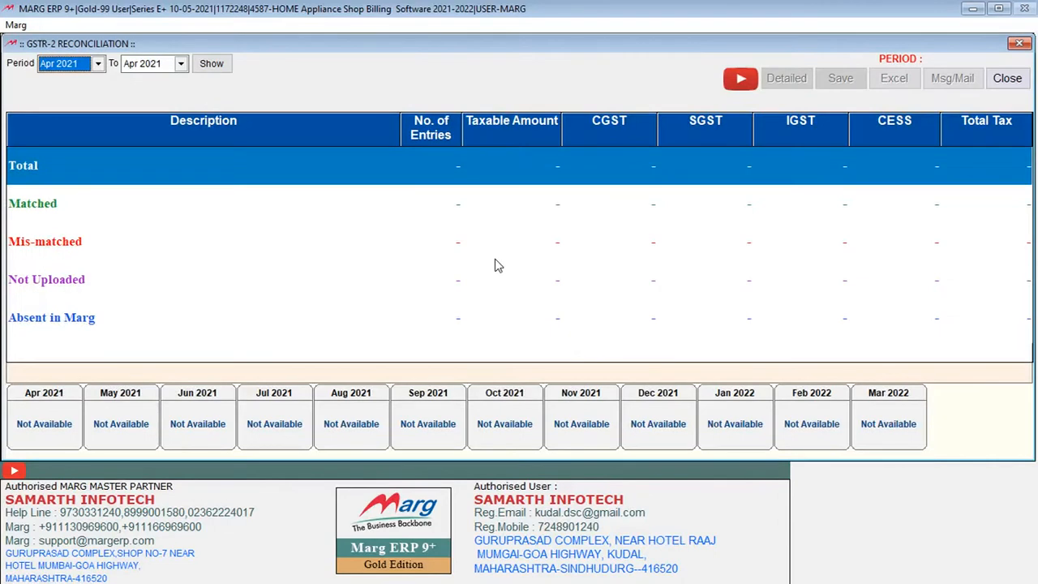
key("Down")
key("Return")
key("Return")
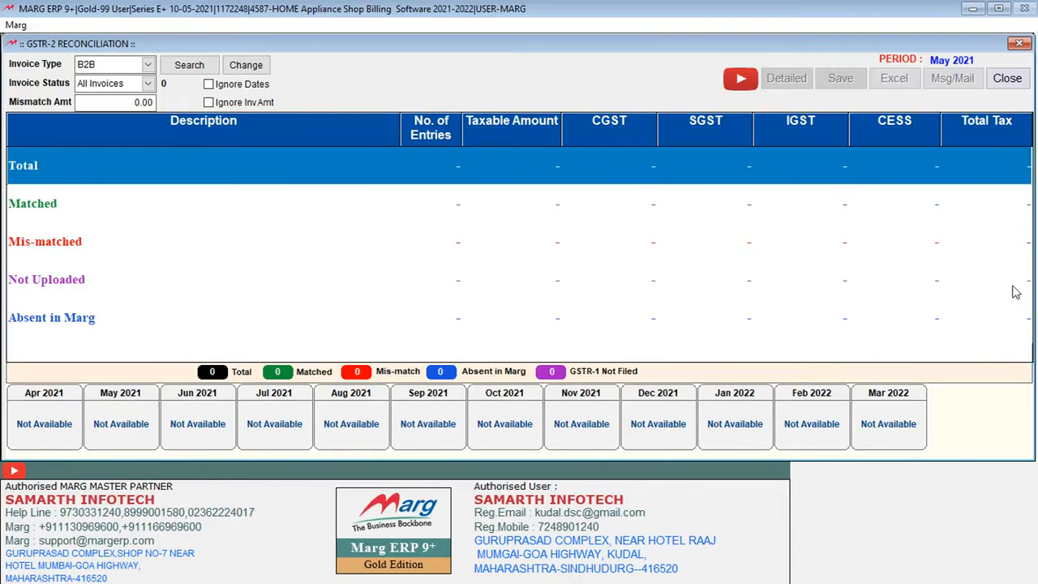
key("Escape")
key("Return")
Examine the GST entries from GSTR 2 to GSTR 2B Purch Register and the Internal Audit report choices
key("alt+r")
key("Left")
key("Left")
key("Left")
key("Down")
key("Down")
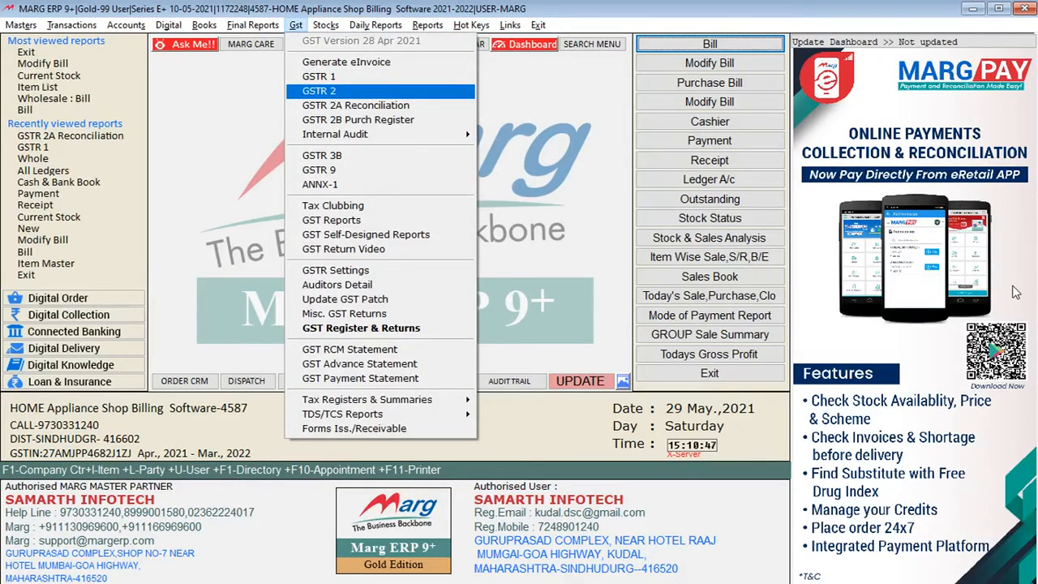
key("Down")
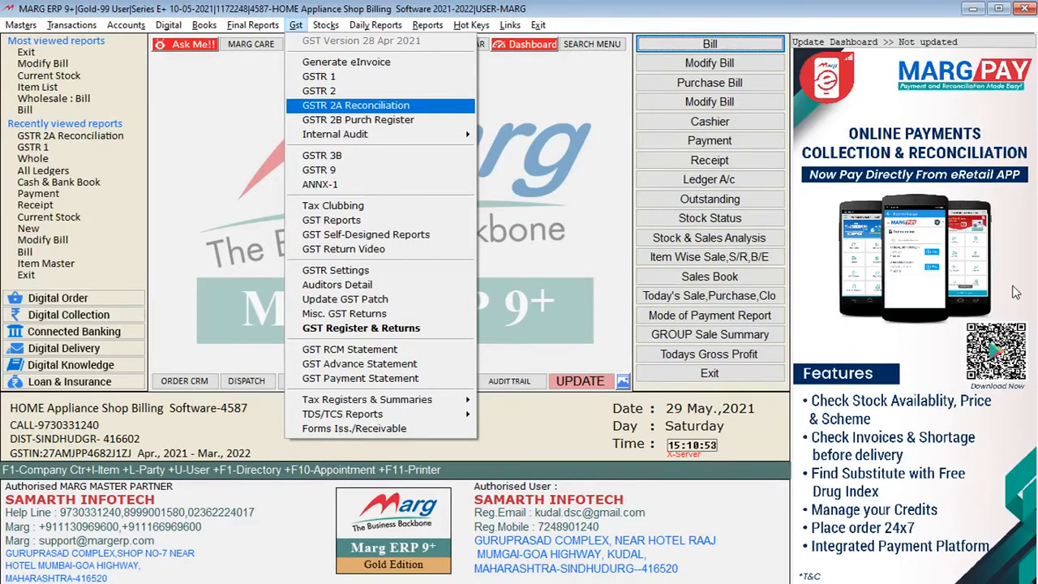
key("Down")
key("Down")
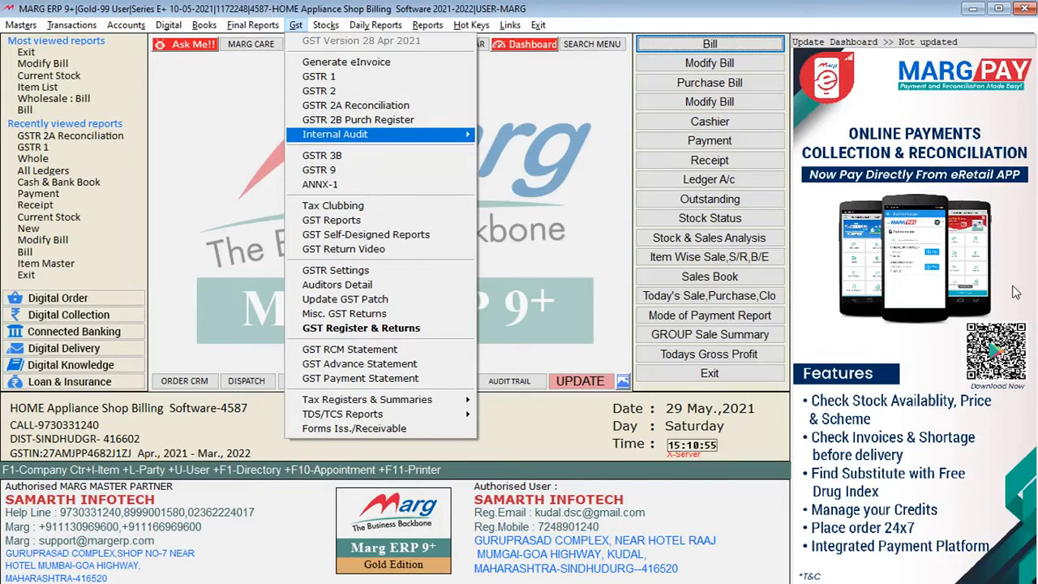
key("Right")
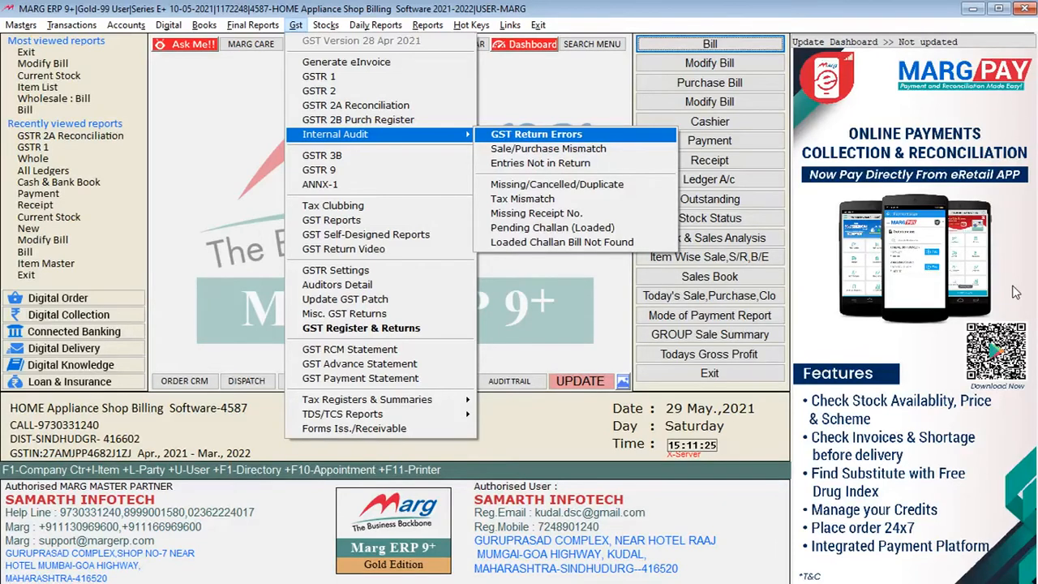
key("Left")
Preview the May 2021 GSTR 3B return in Govt Format GSTR-3B as a monthly summary, read through it and close it
key("Down")
key("Down")
key("Down")
key("Up")
key("Return")
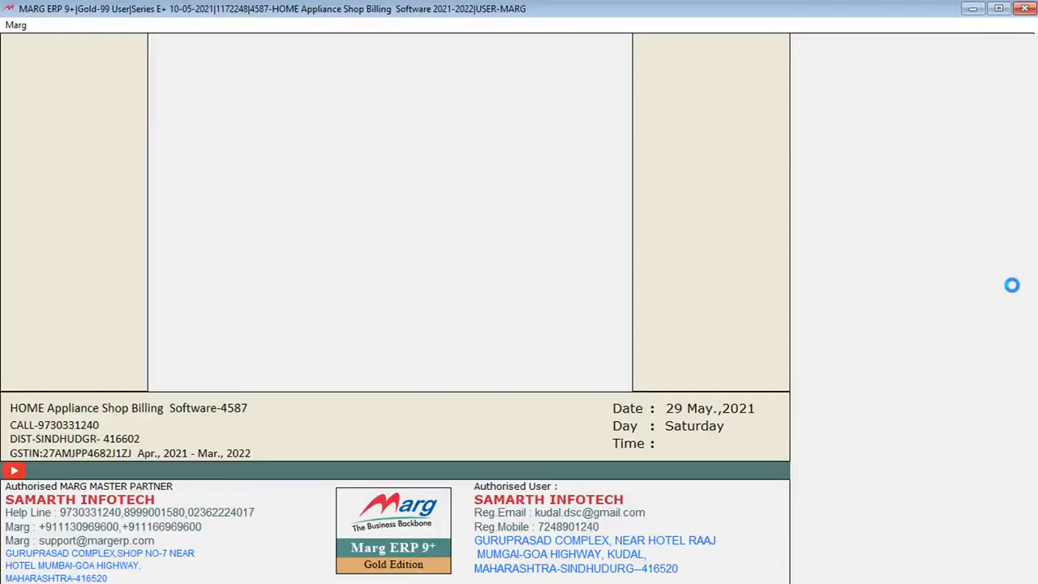
key("Return")
key("Return")
key("Return")
key("Return")
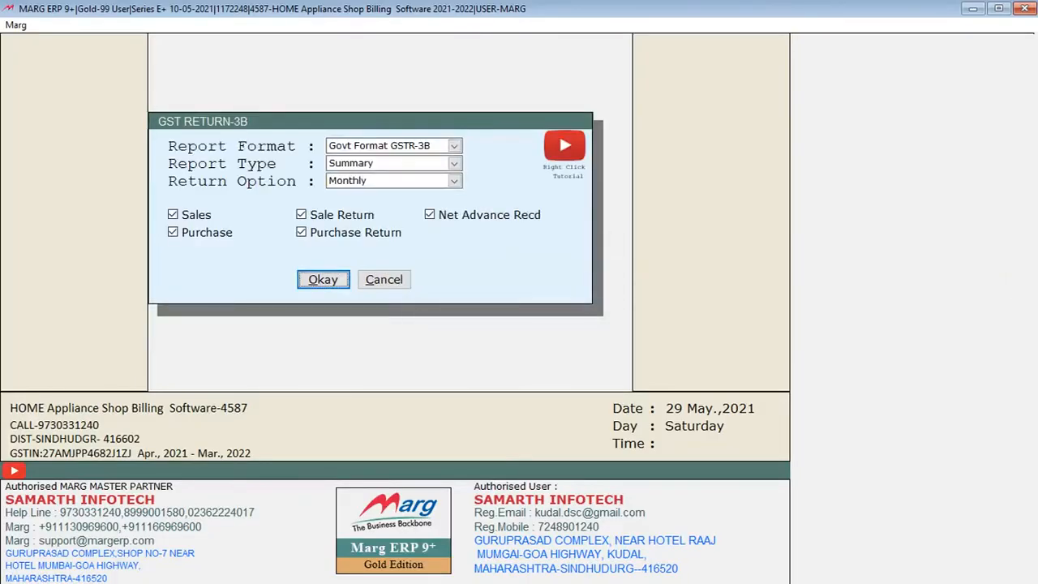
key("Return")
key("alt+v")
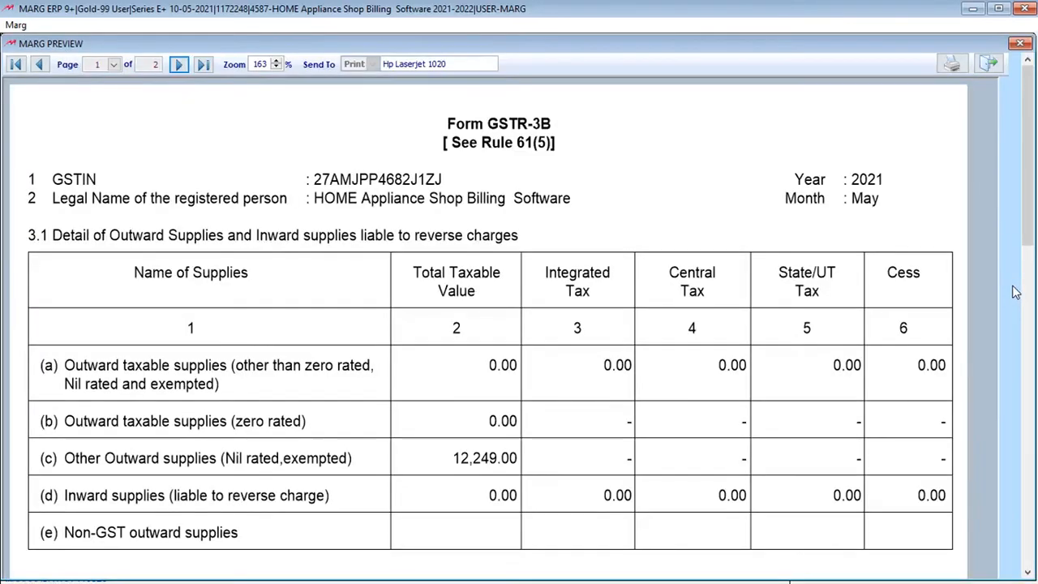
left_click_drag(1030, 133, 1014, 388)
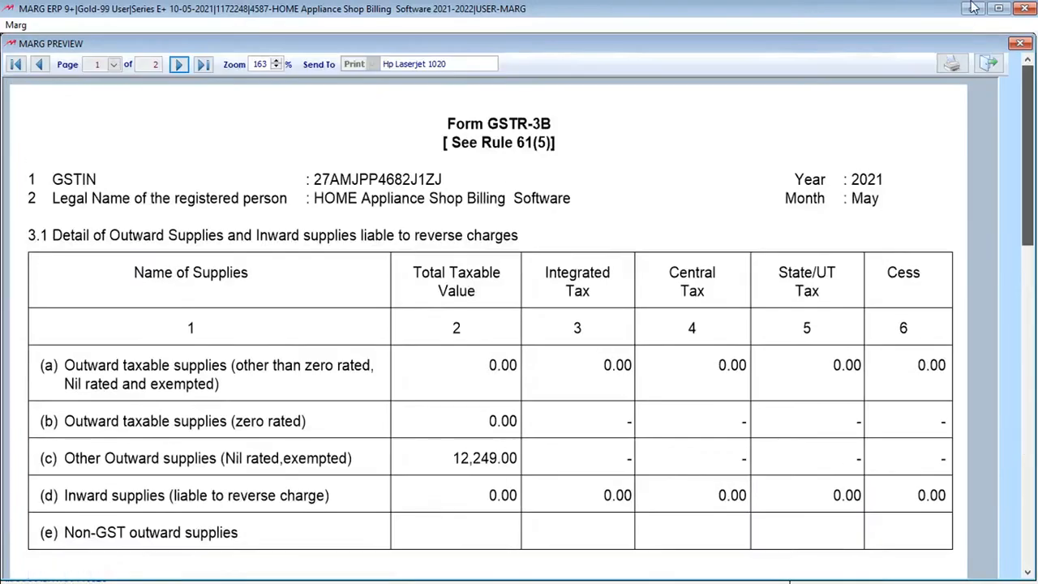
key("Escape")
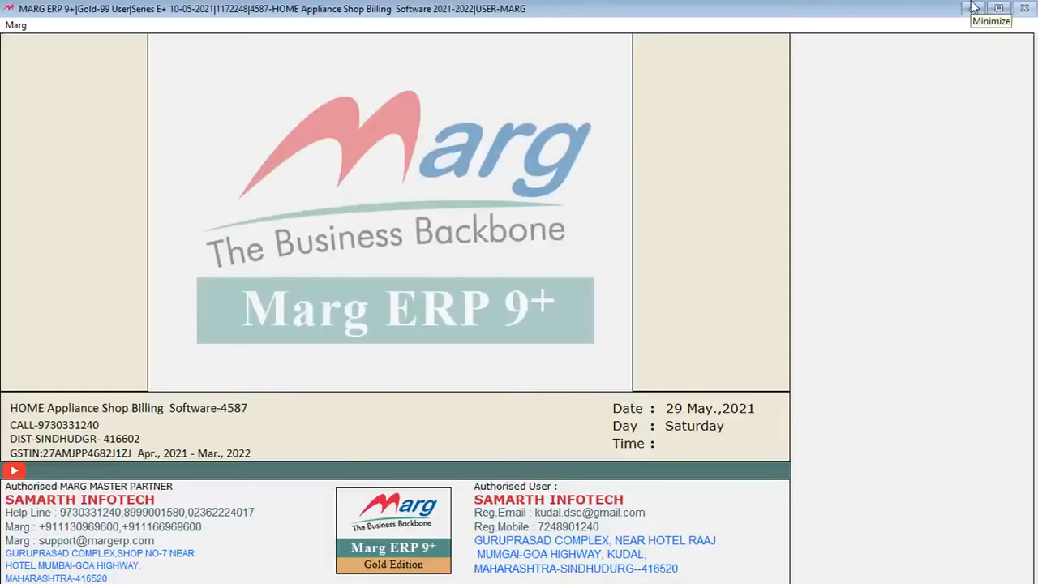
Examine the GST Tax Registers & Summaries reports, including the sales and purchase registers and summaries
key("alt+b")
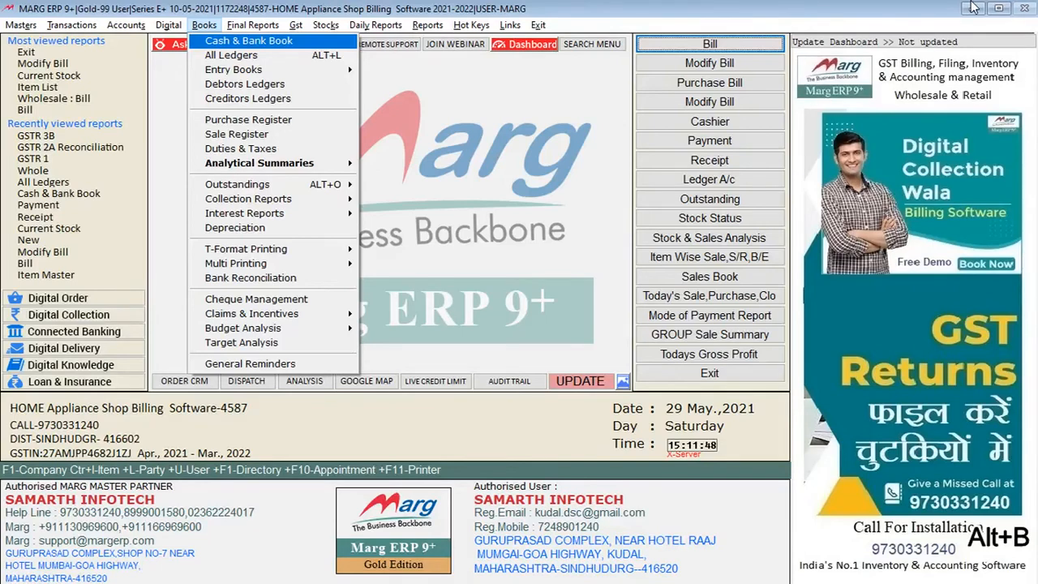
key("Right")
key("Right")
key("Down")
key("Down")
key("Down")
key("Down")
key("Down")
key("Down")
key("Down")
key("Down")
key("Down")
key("Down")
key("Down")
key("Down")
key("Down")
key("Down")
key("Down")
key("Down")
key("Down")
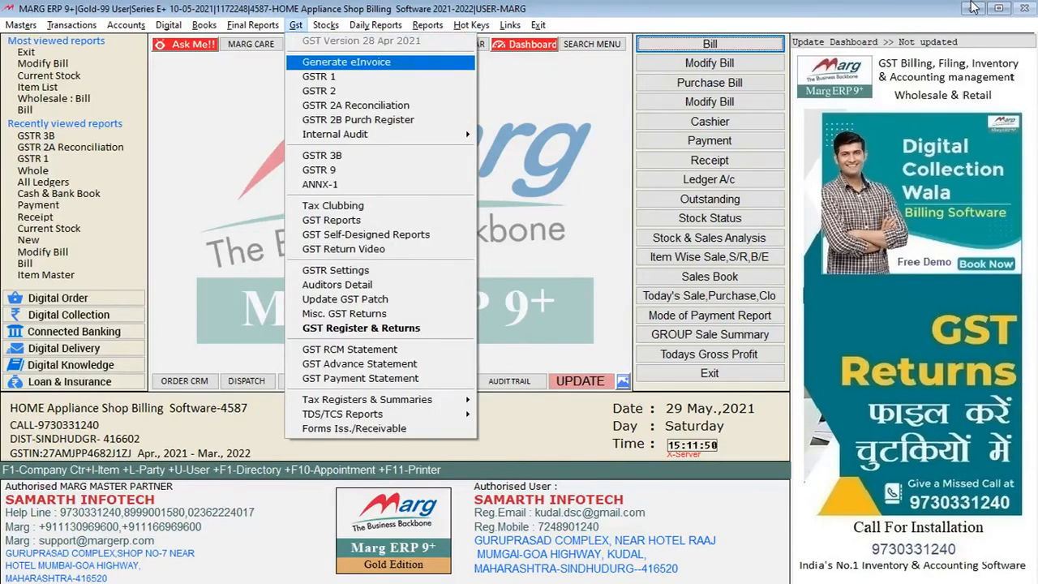
key("Down")
key("Down")
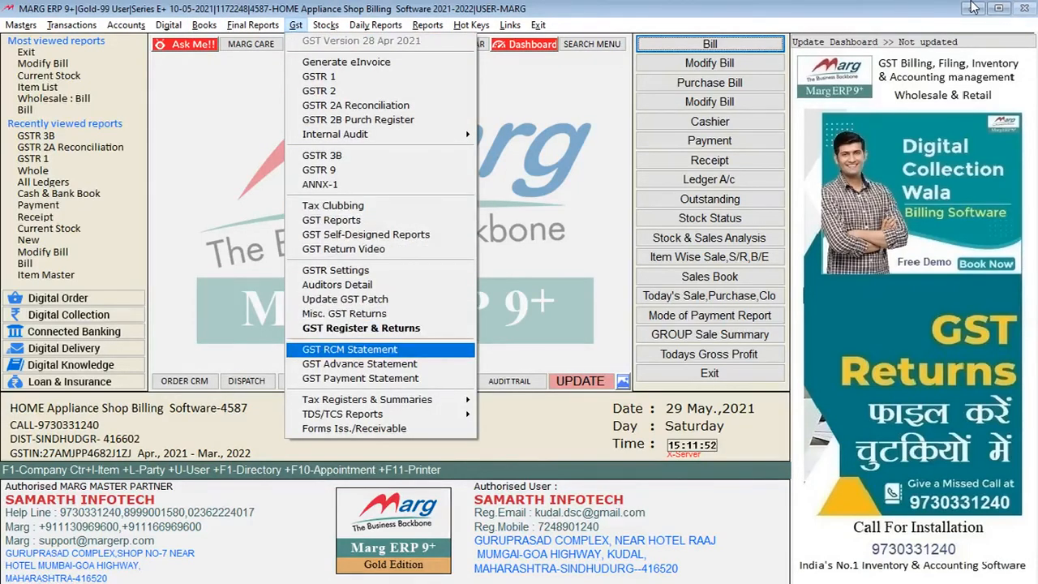
key("Down")
key("Down")
key("Down")
key("Right")
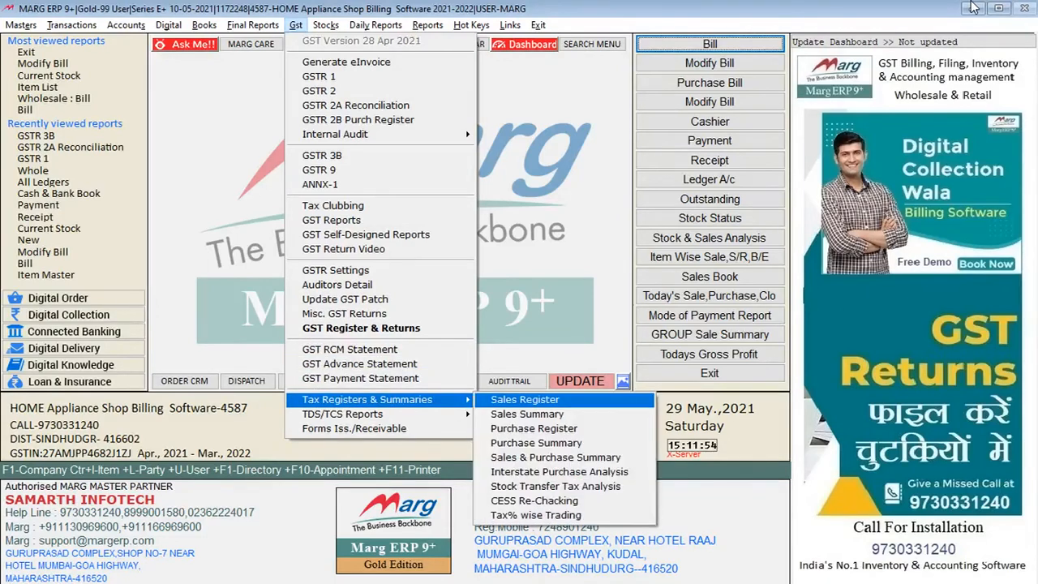
key("Down")
key("Down")
key("Down")
key("Down")
key("Down")
key("Down")
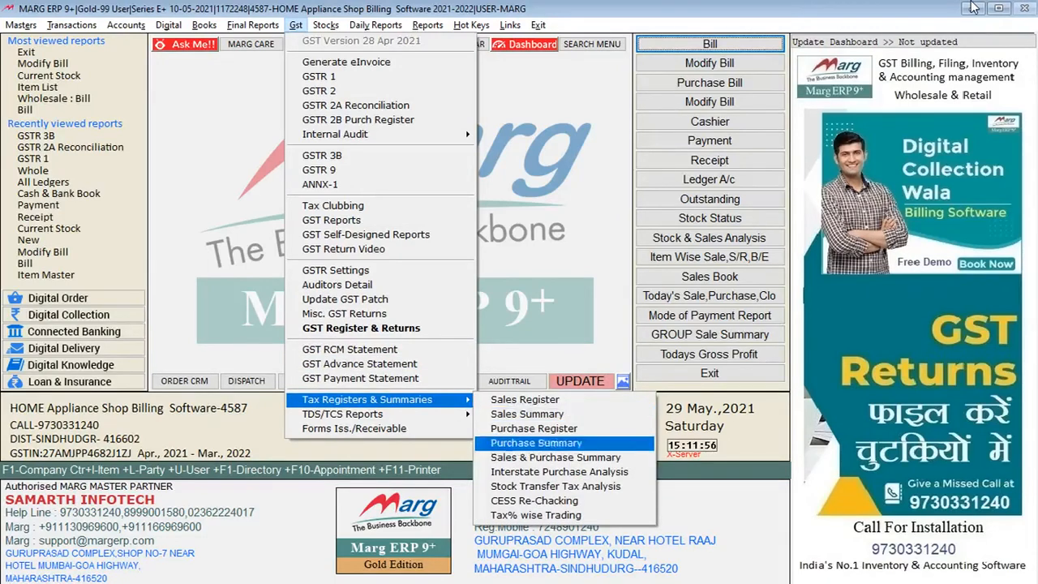
key("Up")
key("Up")
key("Up")
key("Up")
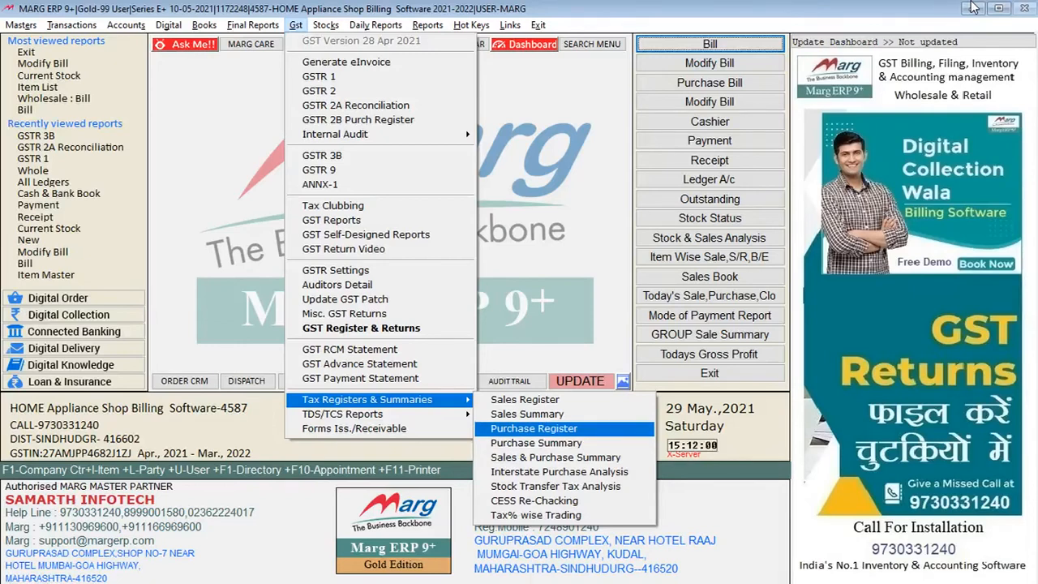
Open the Filtered Stock report as on 29-05-2021 and turn on the company selection
key("Right")
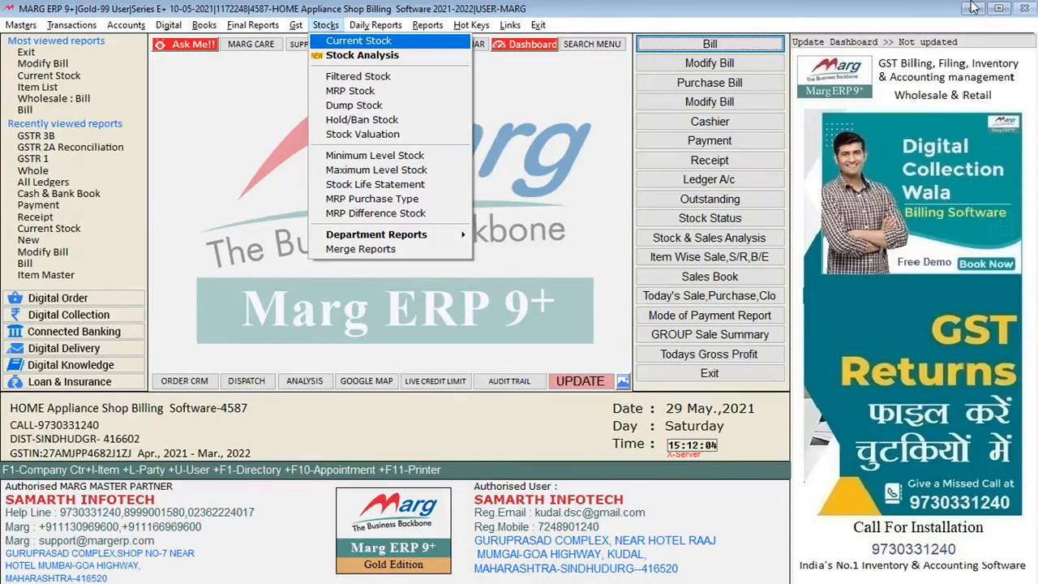
key("Down")
key("Down")
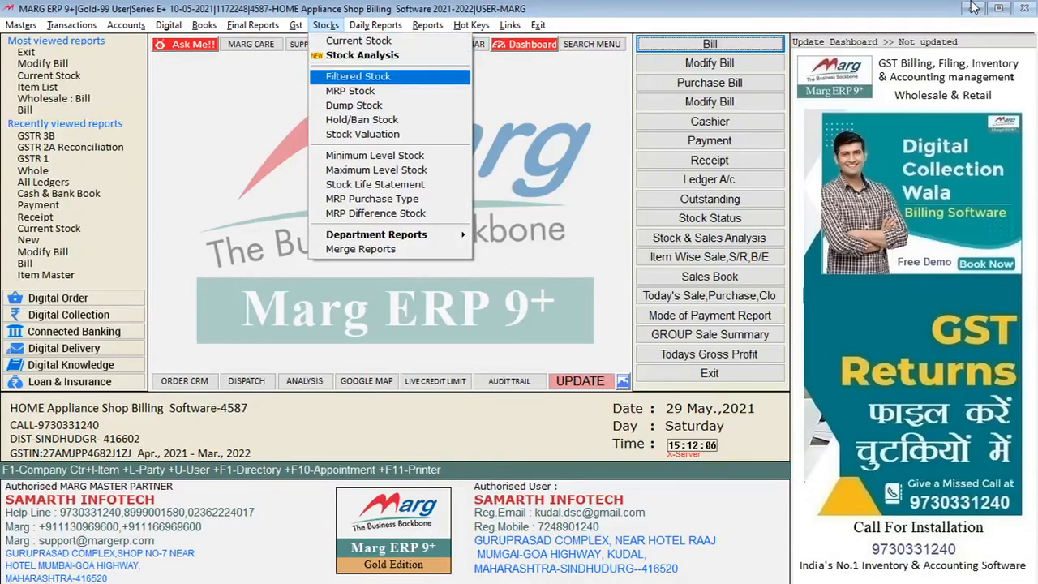
key("Return")
key("Return")
key("Return")
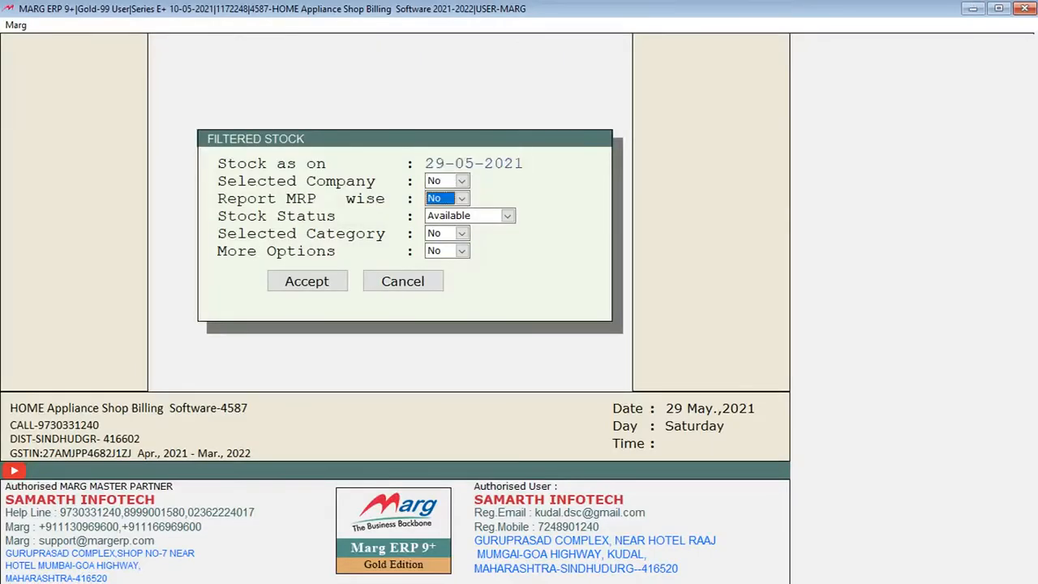
key("Up")
key("y")
key("Return")
Mark the companies from AERIO to AMRUTDHARA for the filtered stock report and accept the selection
key("Down")
key("Down")
key("Down")
key("Down")
key("Down")
key("Down")
key("Down")
key("Down")
key("Down")
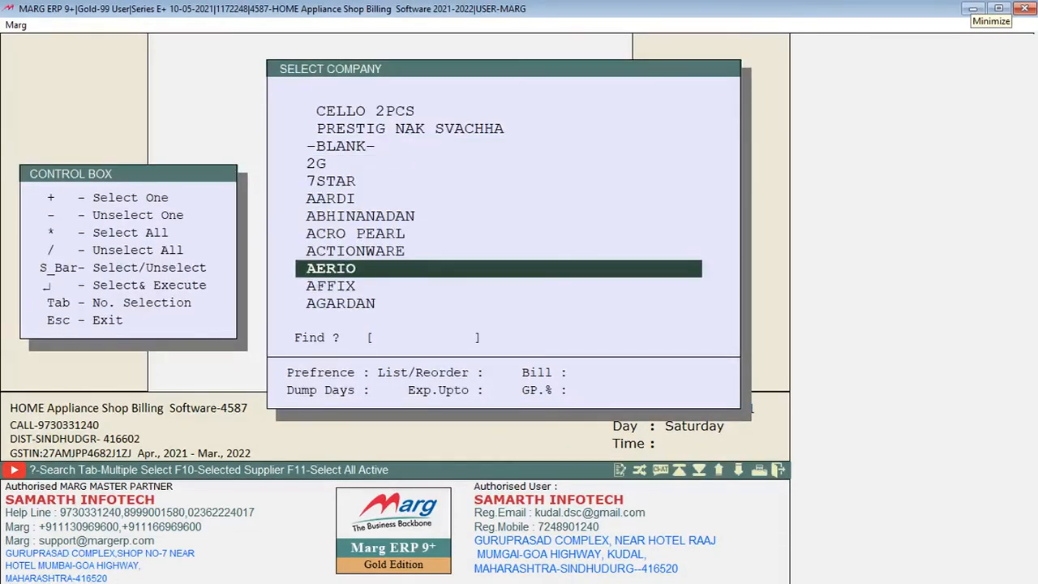
key("plus")
key("plus")
key("plus")
key("plus")
key("plus")
key("plus")
key("plus")
key("plus")
key("plus")
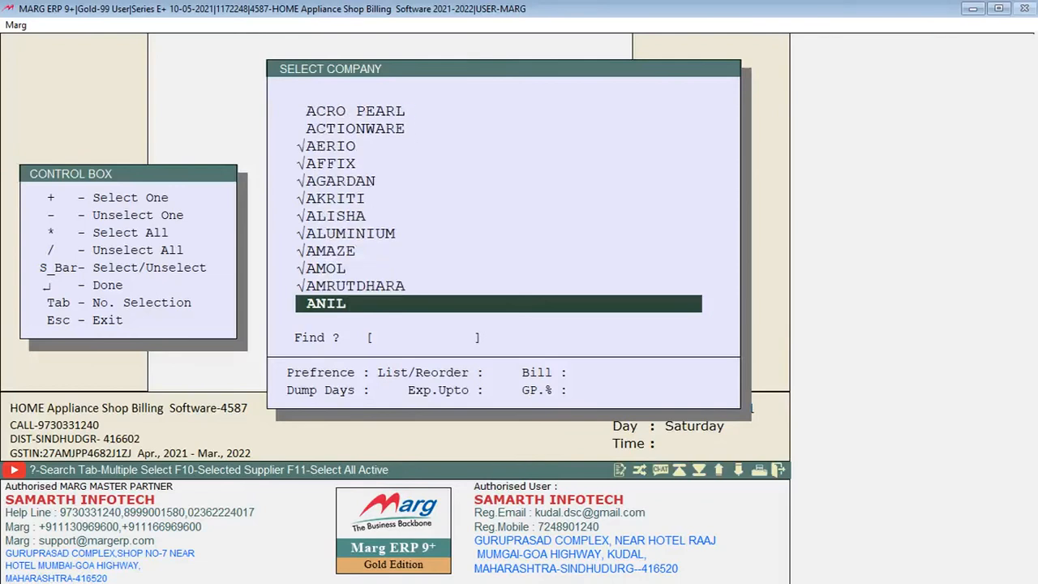
key("Down")
key("Down")
key("Down")
key("Down")
key("Down")
key("Down")
key("Return")
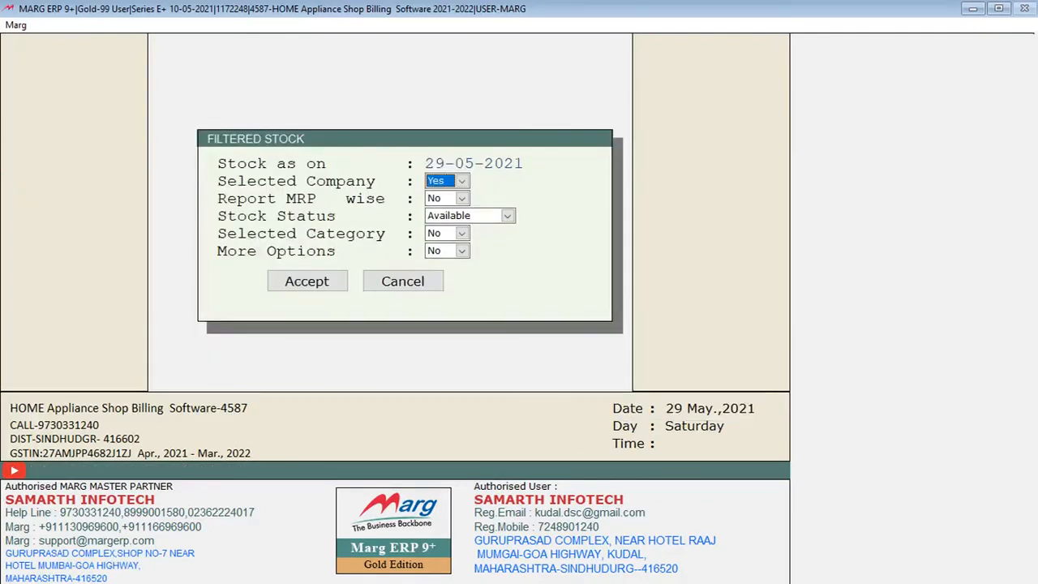
Try to run the filtered stock report for the marked companies with Selected Category set to Yes
key("Return")
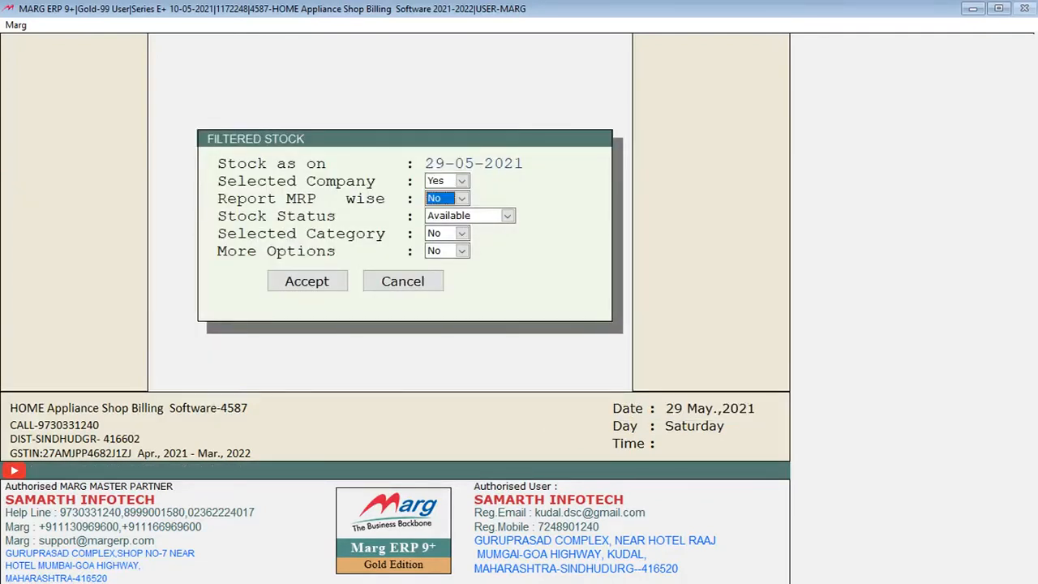
key("Return")
key("Return")
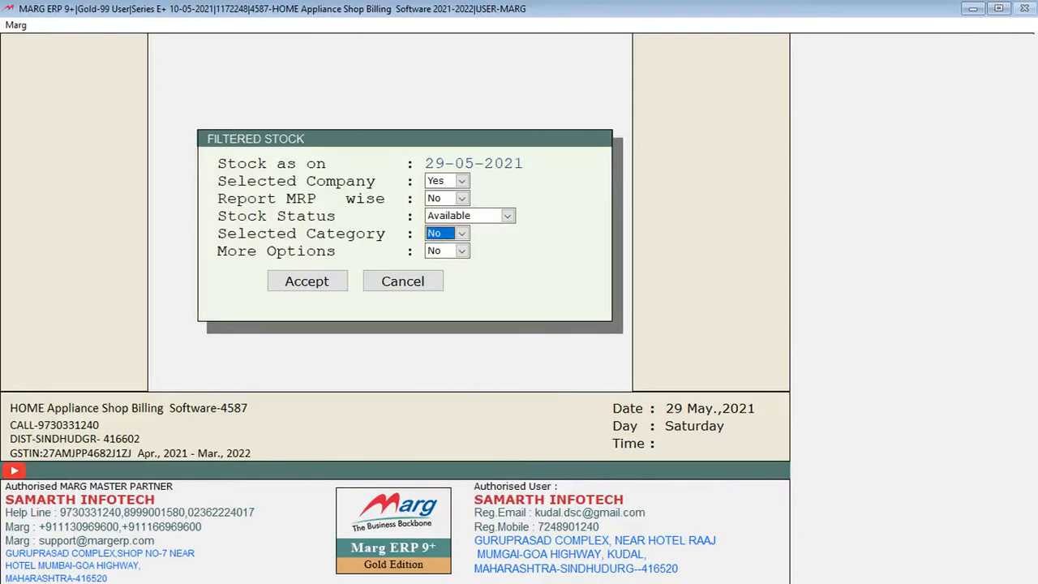
key("y")
key("Return")
key("Return")
key("Return")
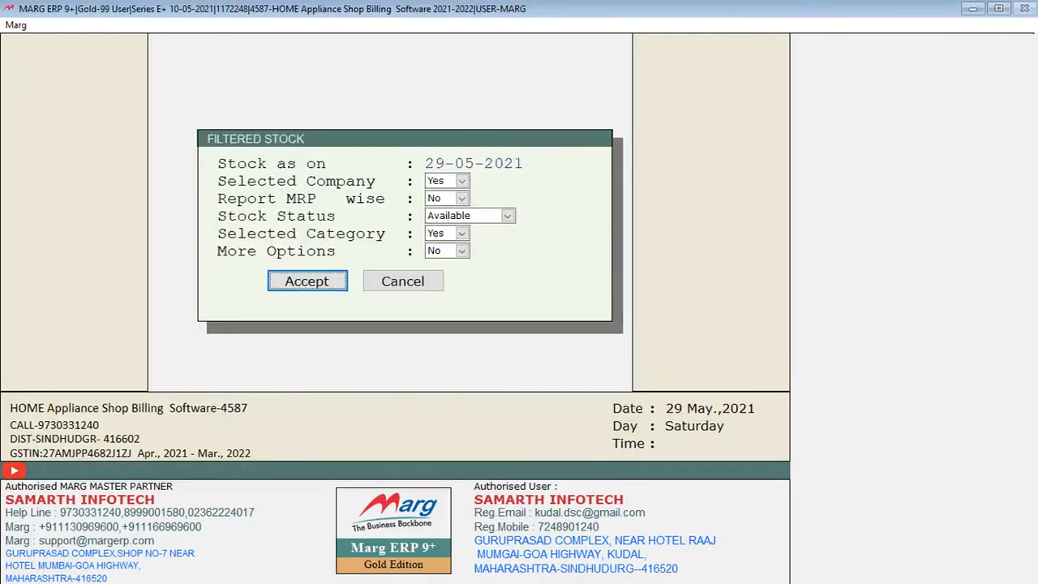
key("Return")
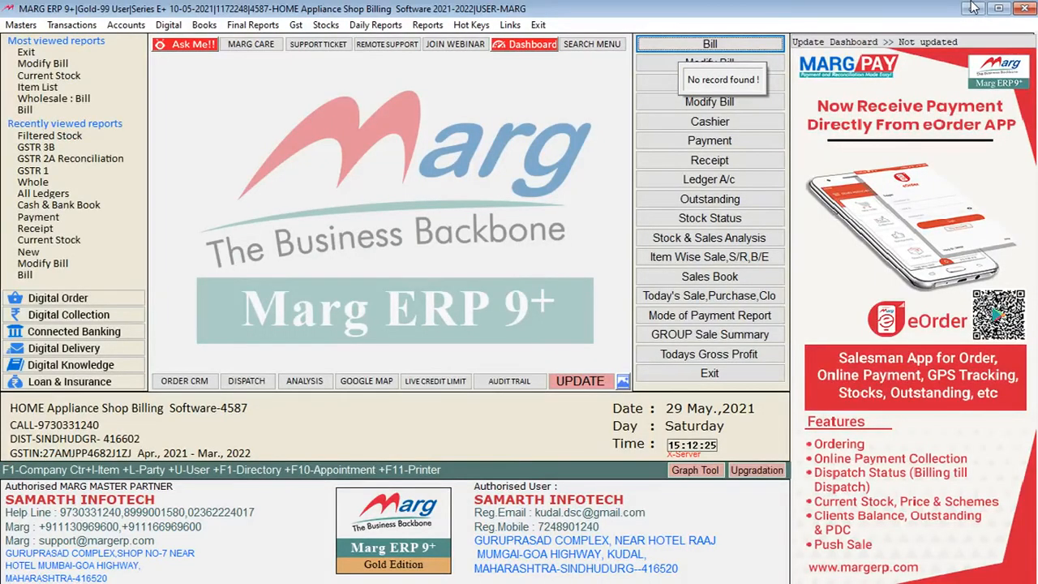
Display the Filtered Stock report as on 29-05-2021 for available stock, without company, MRP-wise or category filters
key("alt+r")
key("Left")
key("Left")
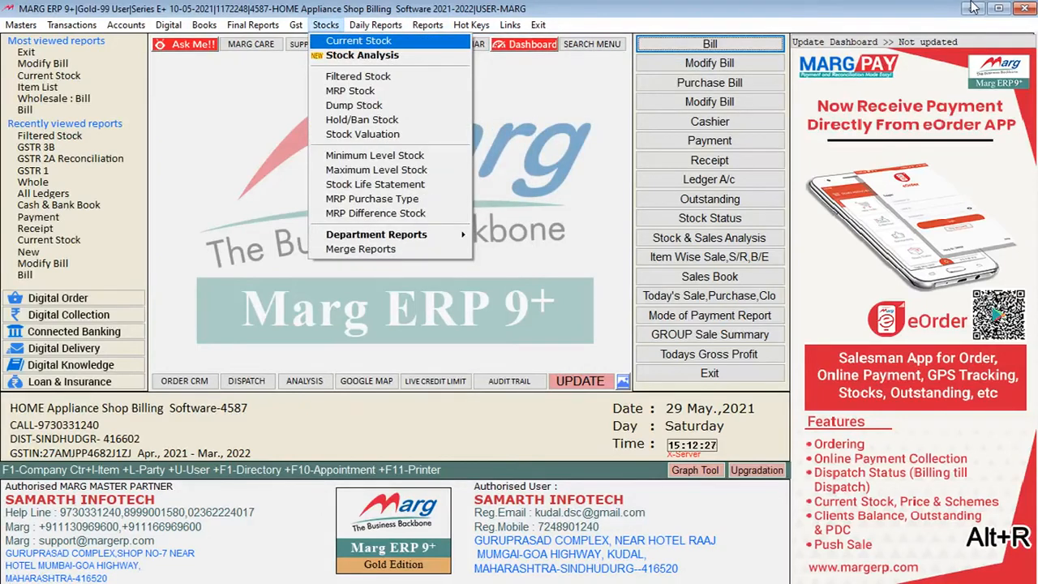
key("Down")
key("Down")
key("Down")
key("Up")
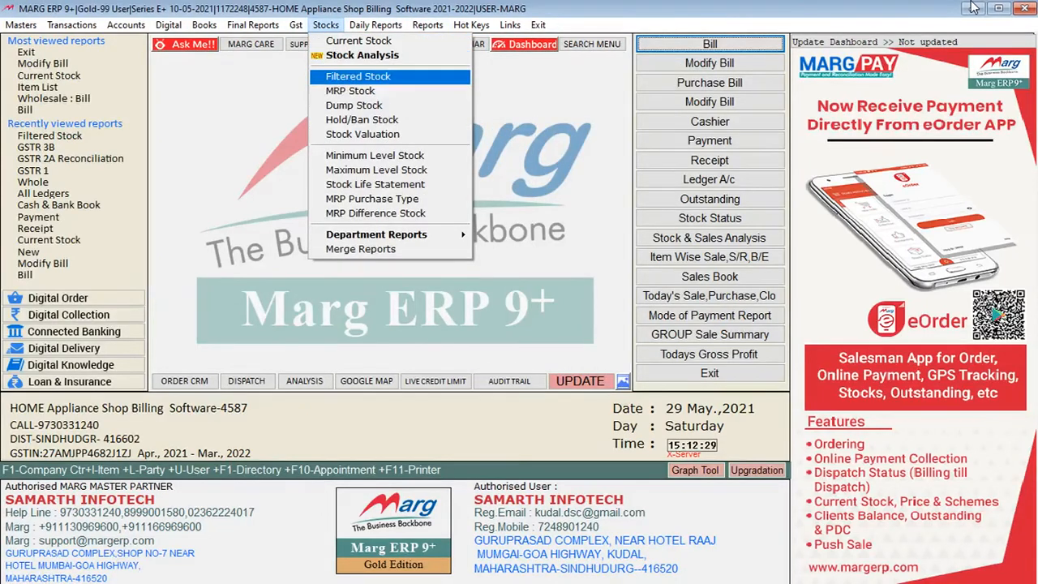
key("Return")
key("Return")
key("Return")
key("Return")
key("Return")
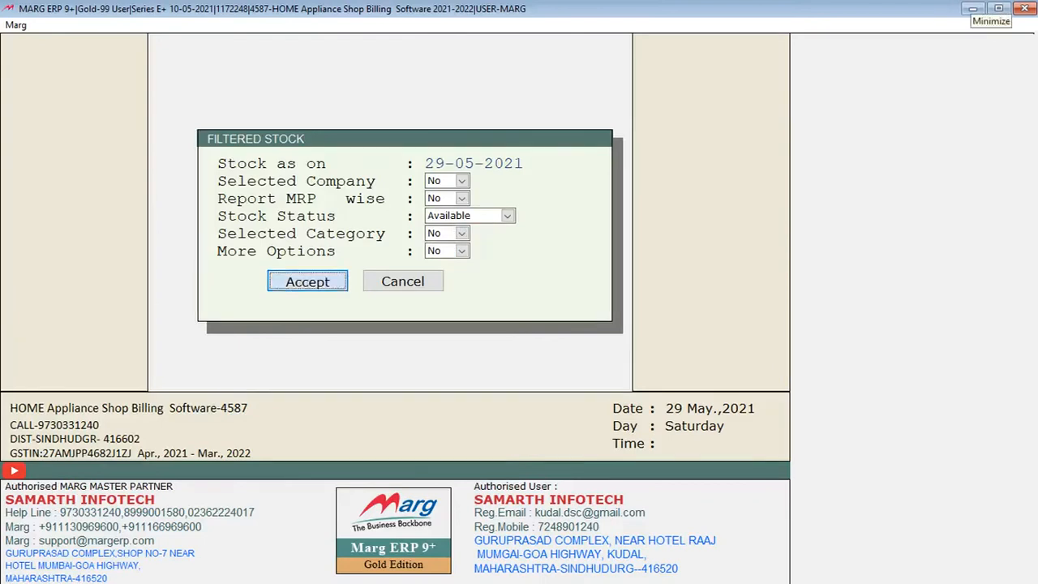
key("Return")
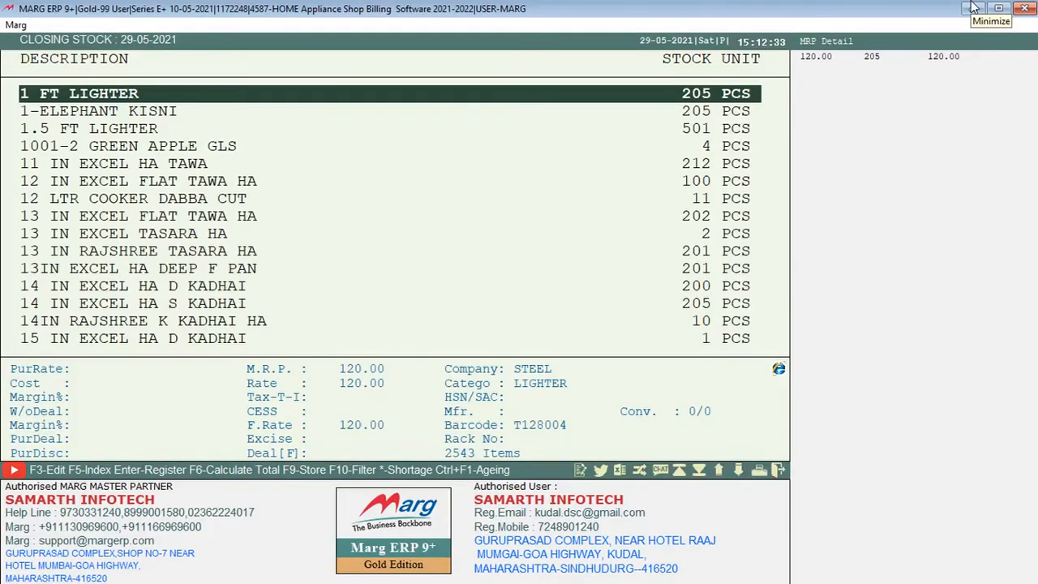
Read through the closing stock list with each item's company, category and MRP details, and close it
key("Down")
key("Down")
key("Down")
key("Down")
key("Down")
key("Down")
key("Down")
key("Down")
key("Down")
key("Down")
key("Down")
key("Down")
key("Down")
key("Down")
key("Down")
key("Down")
key("Down")
key("Down")
key("Down")
key("Down")
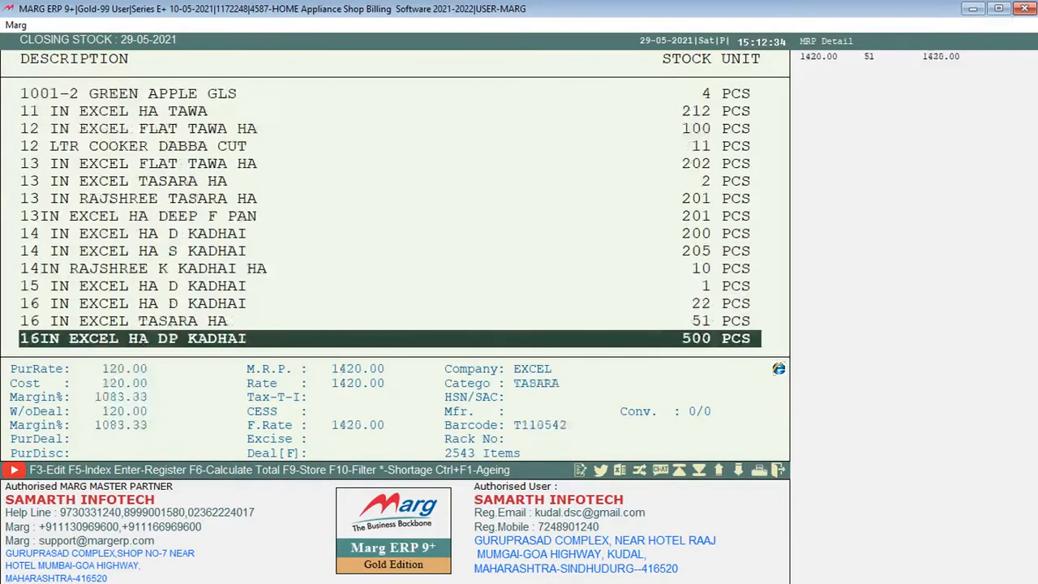
key("Up")
key("Up")
key("Up")
key("Up")
key("Up")
key("Up")
key("Up")
key("Up")
key("Up")
key("Up")
key("Up")
key("Up")
key("Up")
key("Up")
key("Up")
key("Up")
key("Up")
key("Up")
key("Up")
key("Up")
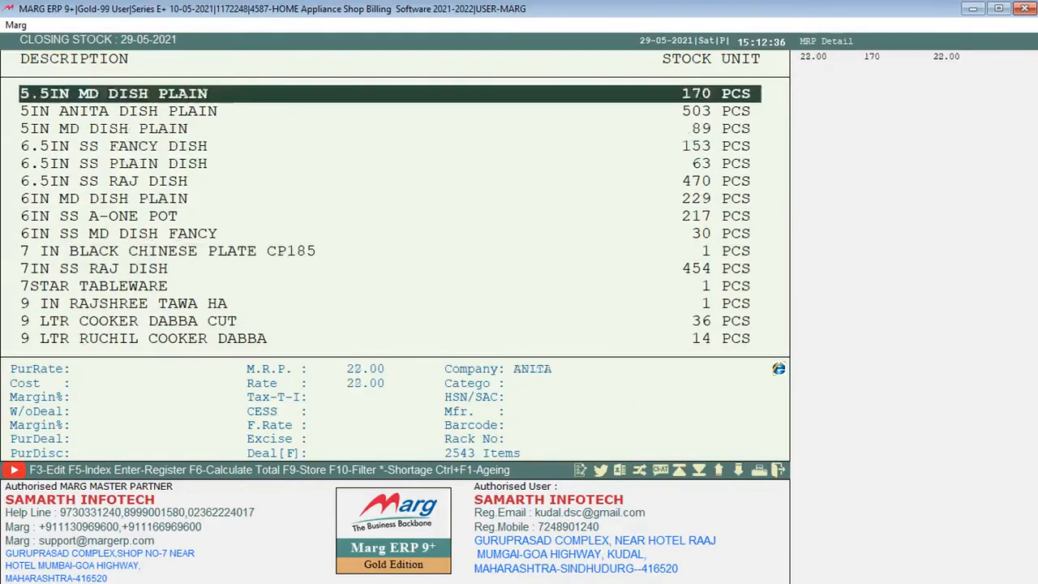
key("Down")
key("Down")
key("Down")
key("Down")
key("Down")
key("Down")
key("Down")
key("Down")
key("Down")
key("Down")
key("Down")
key("Down")
key("Down")
key("Down")
key("Down")
key("Down")
key("Down")
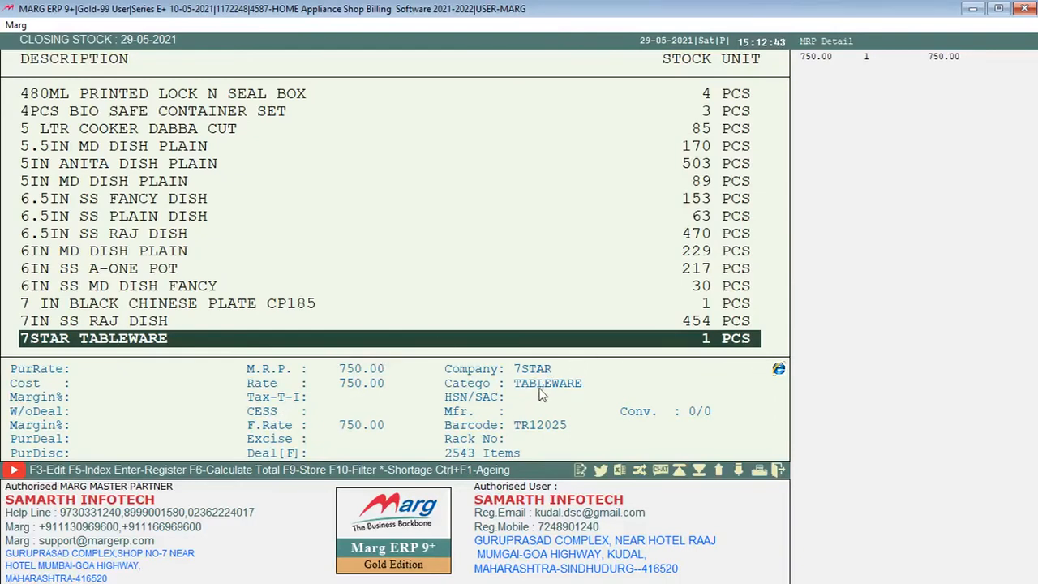
key("Up")
key("Down")
key("Escape")
Open the Stock Valuation report and keep it MRP-wise for available stock, without company or category selection
key("alt+r")
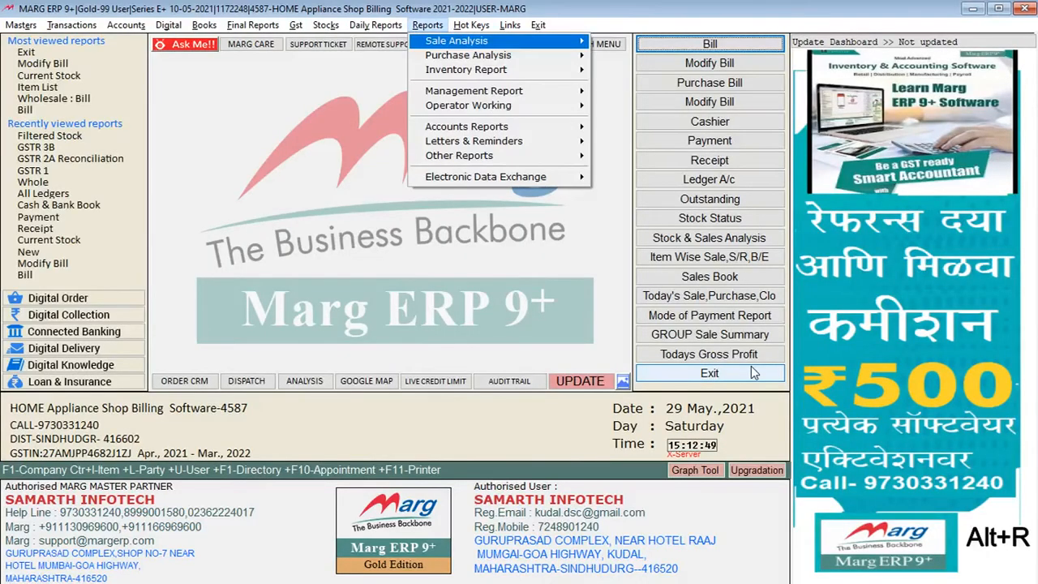
key("Left")
key("Left")
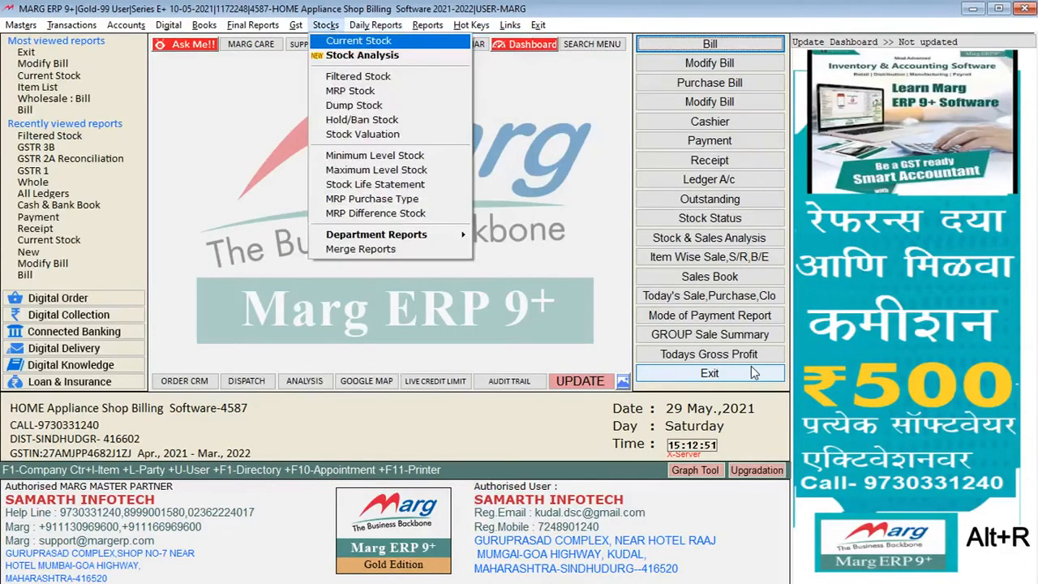
key("Down")
key("Down")
key("Down")
key("Down")
key("Up")
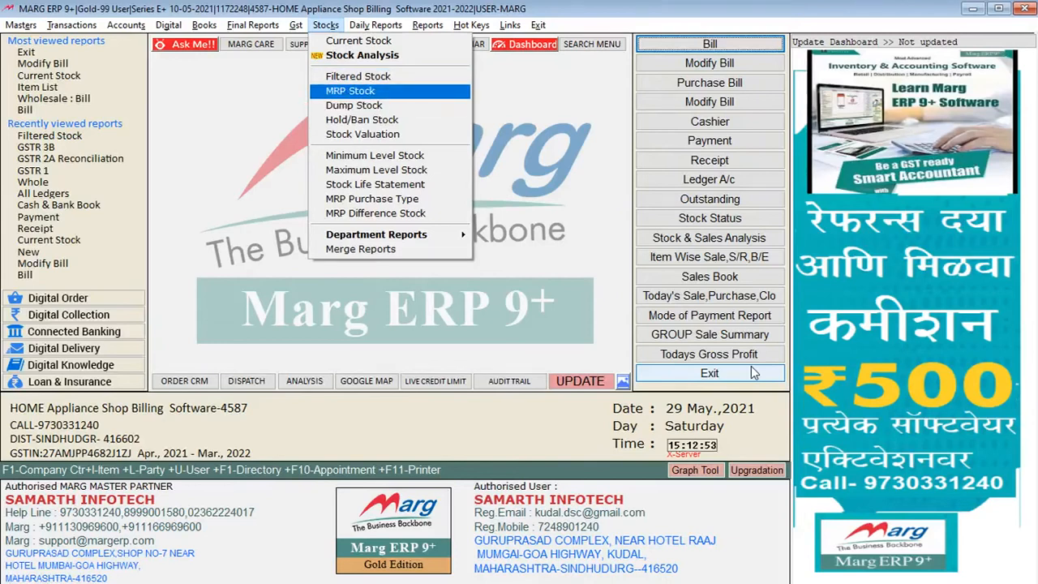
key("Down")
key("Down")
key("Down")
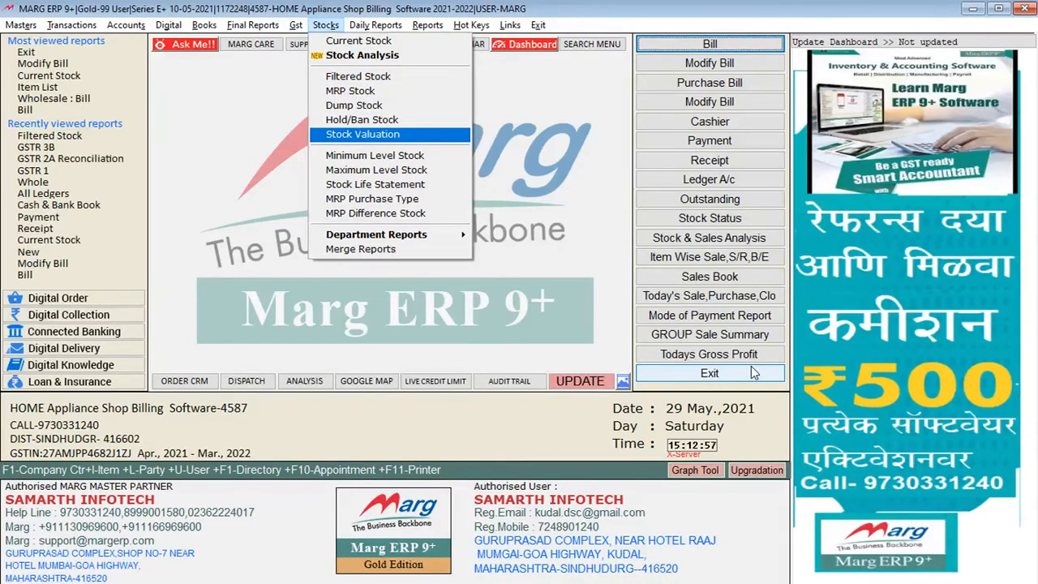
key("Return")
key("Return")
key("Return")
key("Return")
key("Return")
key("Return")
key("Return")
key("Return")
key("Return")
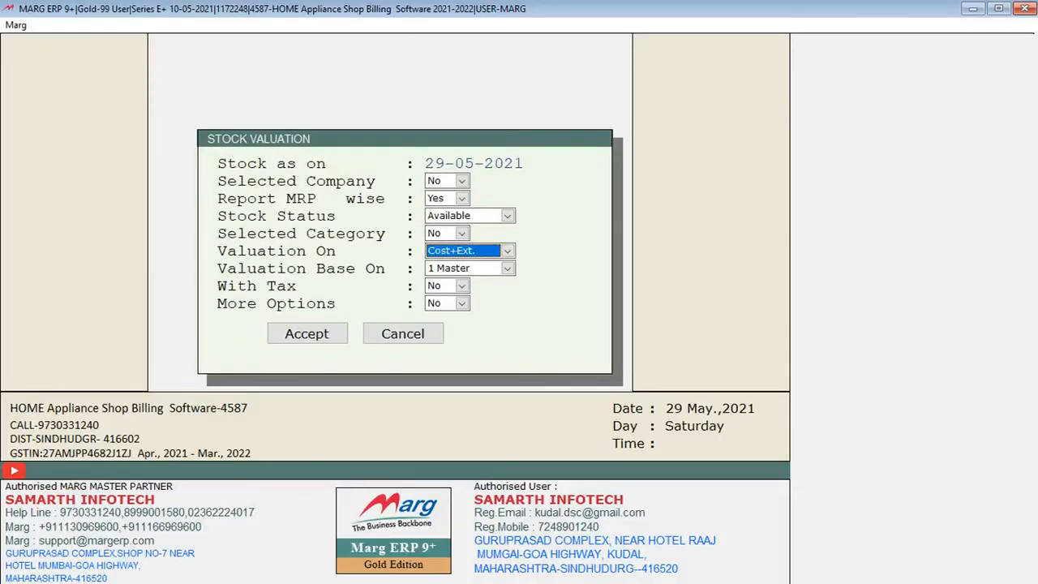
Run the stock valuation as on 29-05-2021 on Cost+Ext., based on 1 Master, without tax
key("Up")
key("Up")
key("Up")
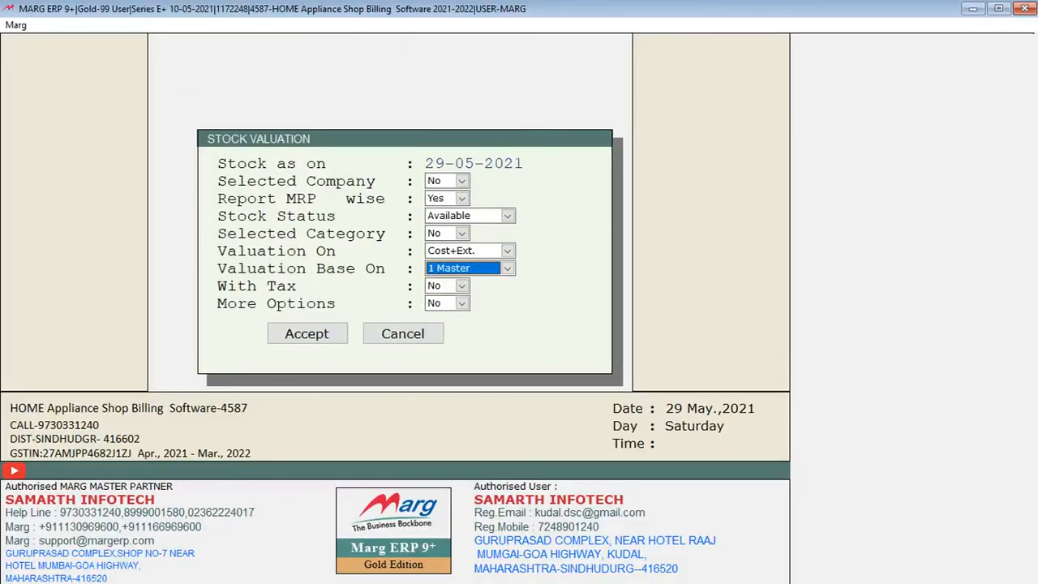
key("Down")
key("Down")
key("Down")
key("Return")
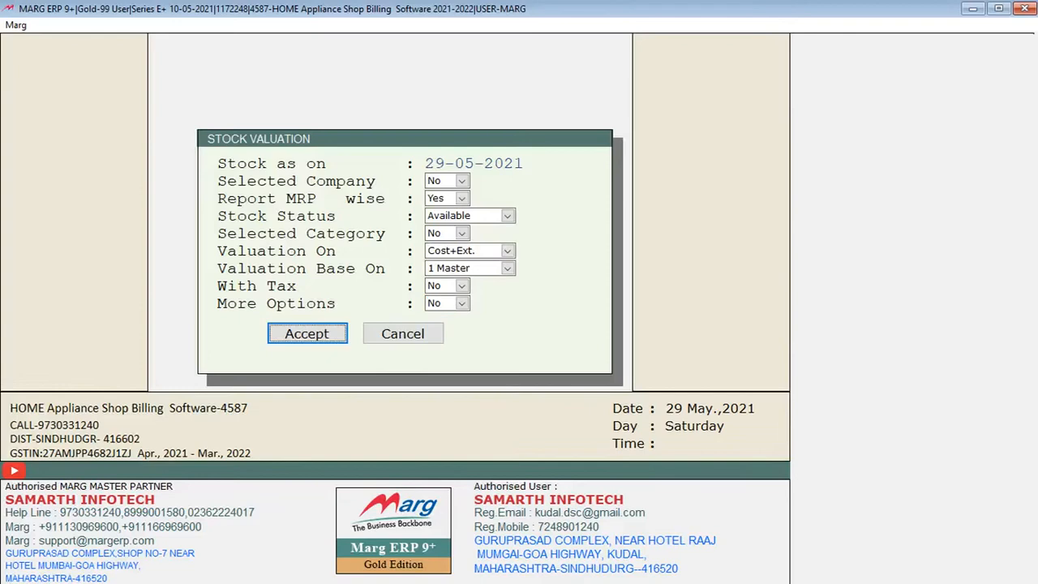
key("Return")
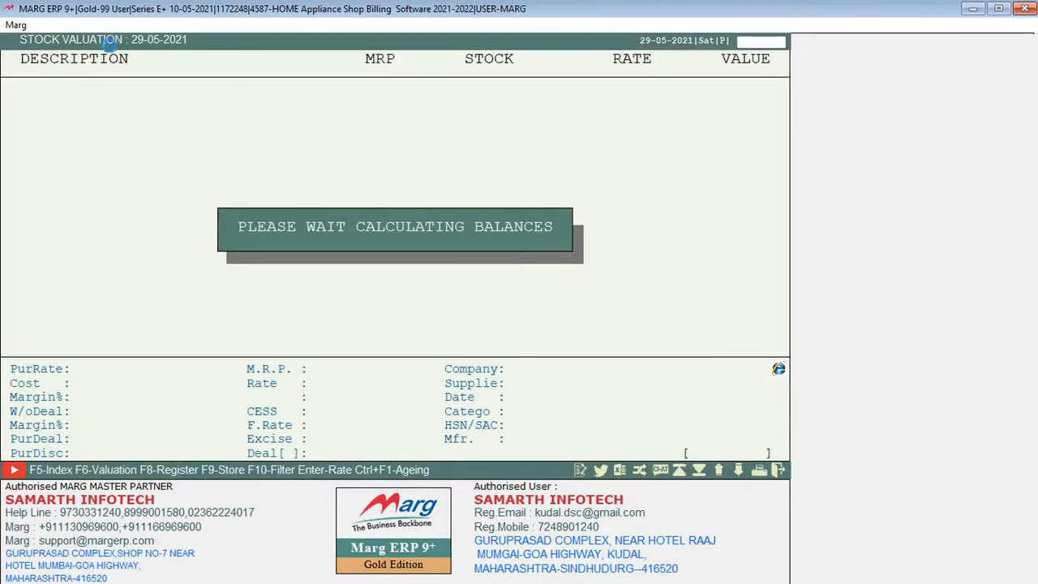
Read through the MRP, stock, rate and value columns of the cost-based stock valuation down to 4PCS BIO SAFE CONTAINER SET
key("Down")
key("Down")
key("Down")
key("Down")
key("Down")
key("Down")
key("Down")
key("Down")
key("Down")
key("Down")
key("Up")
key("Up")
key("Up")
key("Up")
key("Up")
key("Up")
key("Up")
key("Down")
key("Down")
key("Down")
key("Down")
key("Down")
key("Down")
key("Down")
key("Down")
key("Up")
key("Up")
key("Up")
key("Up")
key("Up")
key("Up")
key("Up")
key("Up")
key("Up")
key("Up")
key("Up")
key("Up")
key("Down")
key("Down")
key("Down")
key("Down")
key("Down")
key("Down")
key("Down")
key("Down")
key("Down")
key("Down")
key("Down")
key("Down")
key("Down")
key("Down")
key("Down")
key("Down")
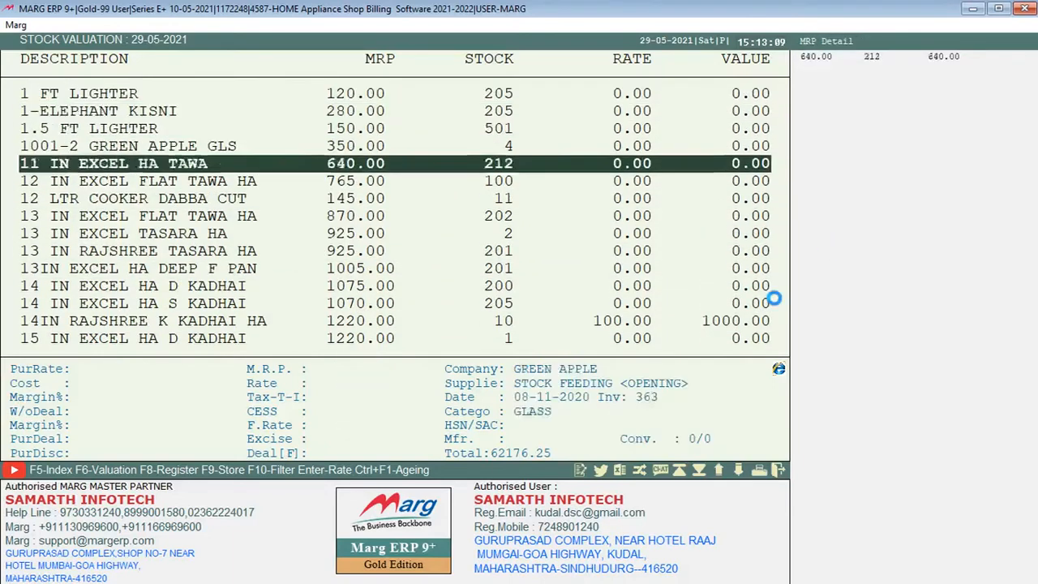
key("Down")
key("Down")
key("Down")
key("Down")
key("Down")
key("Down")
key("Down")
key("Down")
key("Down")
key("Down")
key("Down")
key("Down")
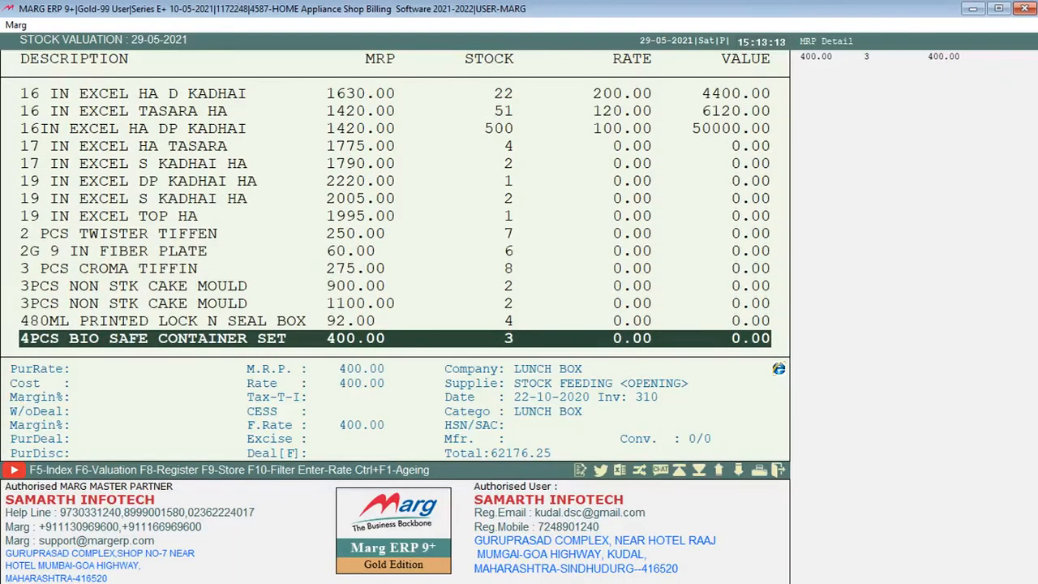
Examine the 16IN EXCEL HA DP KADHAI valuation line, read on to 9 LTR RUCHIL COOKER DABBA and close the list
key("Up")
key("Up")
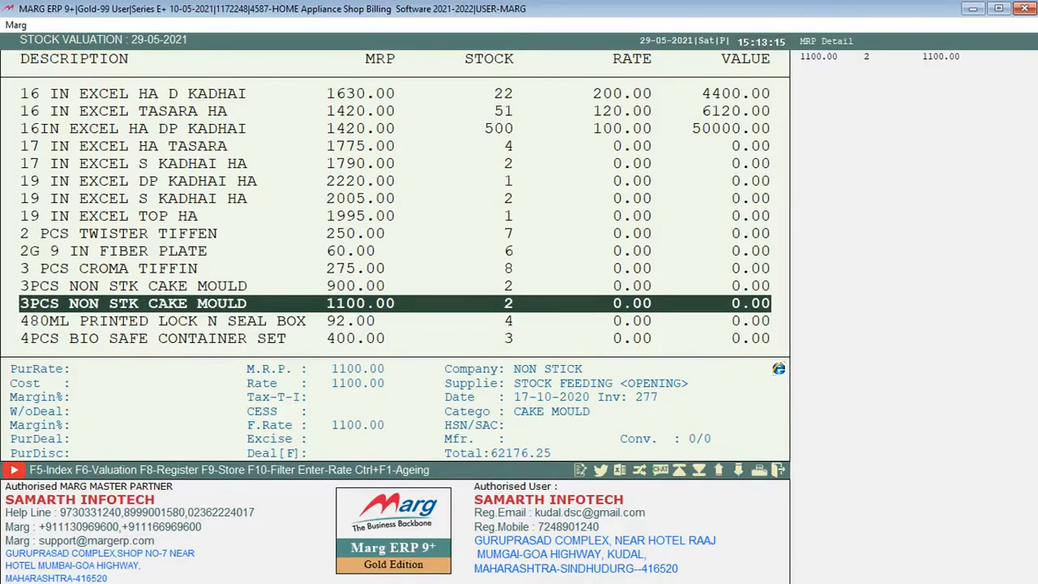
key("Up")
key("Up")
key("Up")
key("Up")
key("Up")
key("Up")
key("Up")
key("Up")
key("Up")
key("Up")
key("Up")
key("Up")
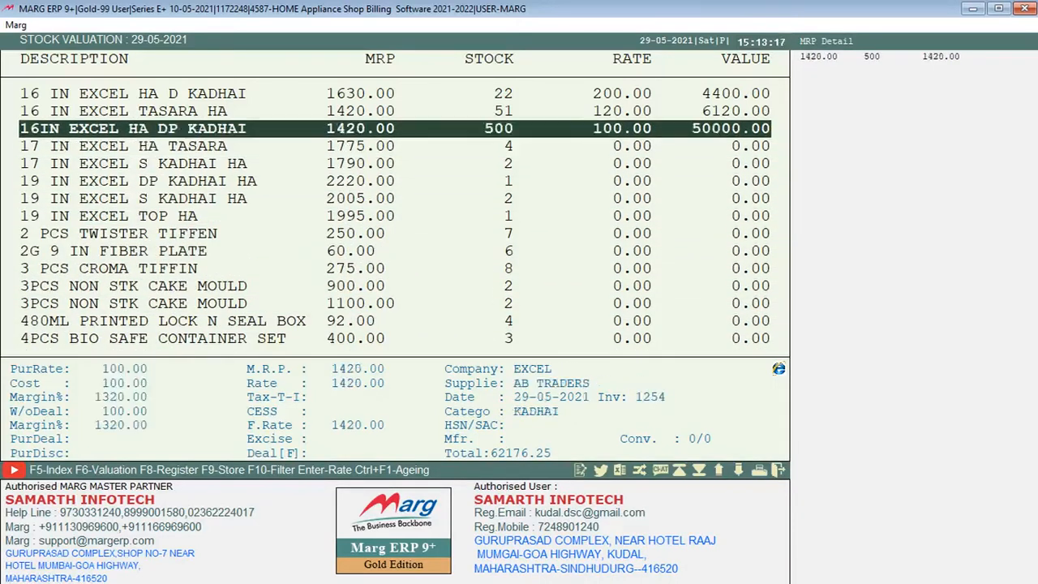
key("Down")
key("Down")
key("Down")
key("Down")
key("Down")
key("Down")
key("Down")
key("Down")
key("Down")
key("Down")
key("Down")
key("Down")
key("Down")
key("Down")
key("Down")
key("Down")
key("Down")
key("Down")
key("Down")
key("Down")
key("Down")
key("Down")
key("Down")
key("Down")
key("Down")
key("Down")
key("Down")
key("Down")
key("Down")
key("Down")
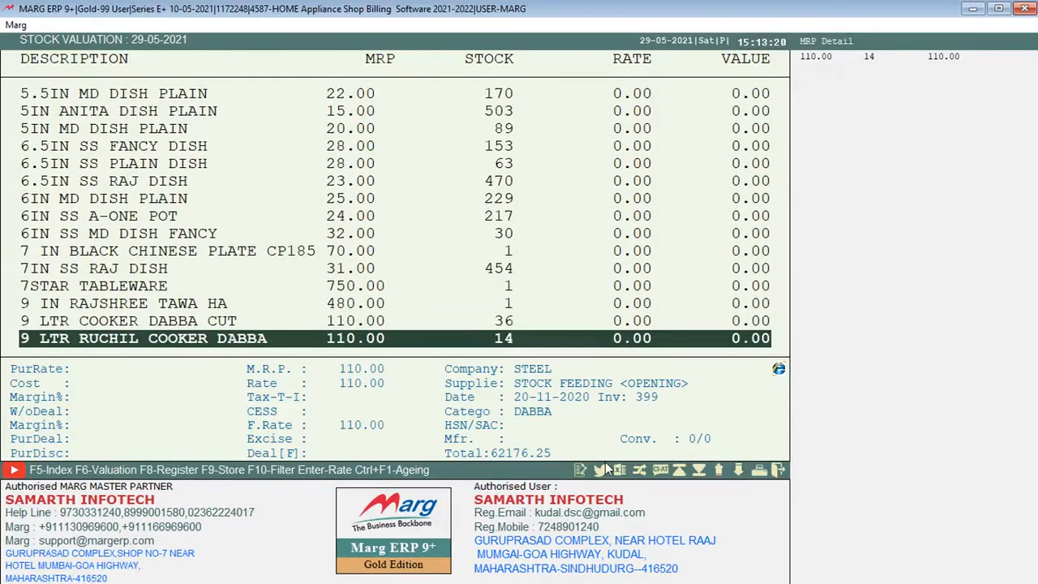
key("Escape")
Run the stock valuation as on 29-05-2021 again with Valuation On set to Rate (A)
key("Return")
key("Return")
key("Return")
key("Return")
key("alt+Down")
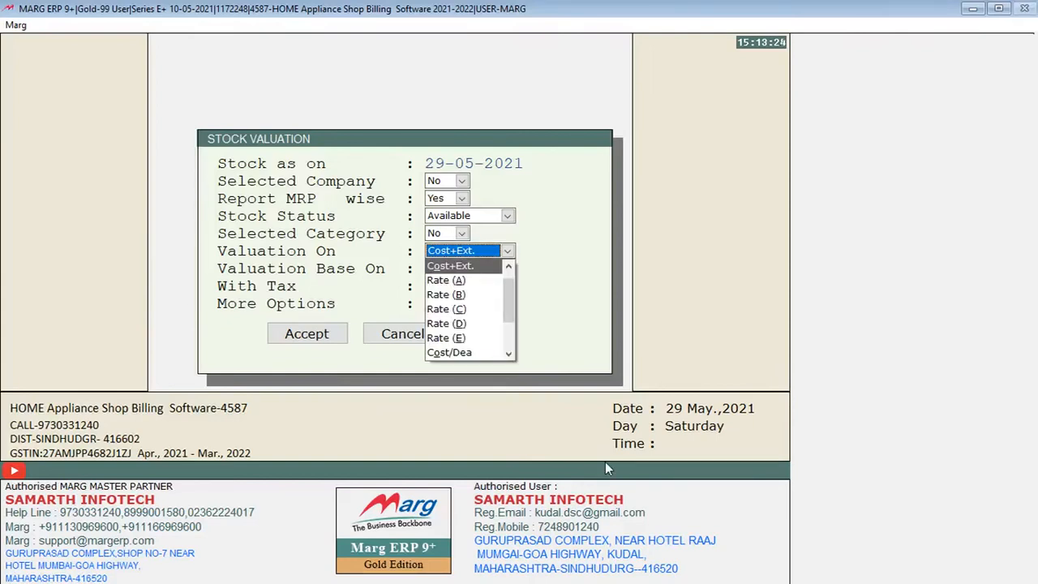
key("Down")
key("Return")
key("Return")
key("Return")
key("Return")
key("Return")
key("Return")
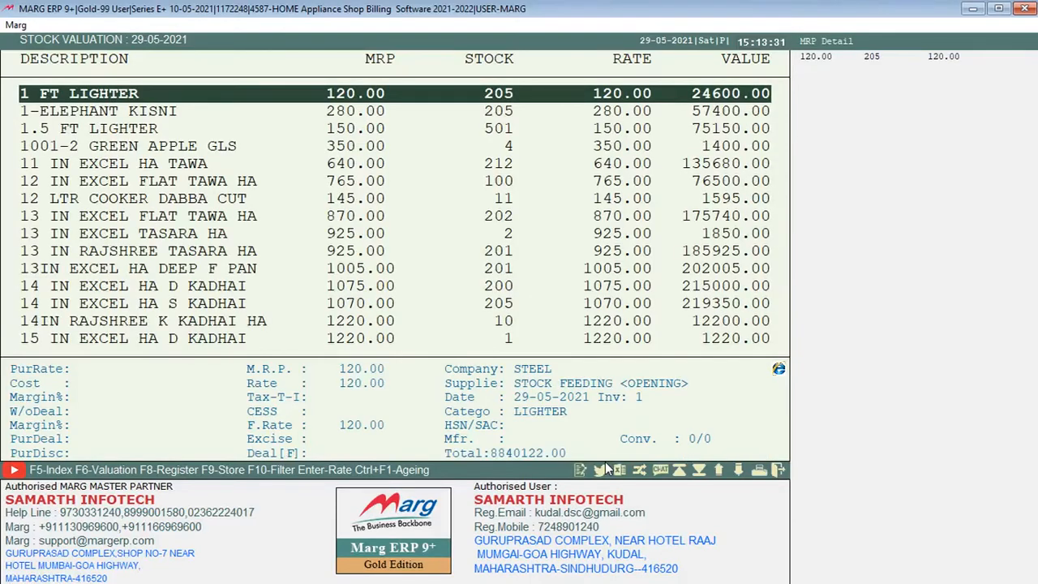
Read through the items' values in the Rate (A) stock valuation, and close the list and its report options
key("Down")
key("Down")
key("Down")
key("Down")
key("Down")
key("Down")
key("Down")
key("Down")
key("Down")
key("Down")
key("Down")
key("Down")
key("Down")
key("Down")
key("Down")
key("Down")
key("Down")
key("Down")
key("Down")
key("Down")
key("Down")
key("Down")
key("Down")
key("Down")
key("Down")
key("Down")
key("Down")
key("Down")
key("Down")
key("Down")
key("Down")
key("Down")
key("Down")
key("Down")
key("Down")
key("Down")
key("Down")
key("Down")
key("Down")
key("Down")
key("Down")
key("Down")
key("Down")
key("Down")
key("Down")
key("Down")
key("Down")
key("Down")
key("Down")
key("Escape")
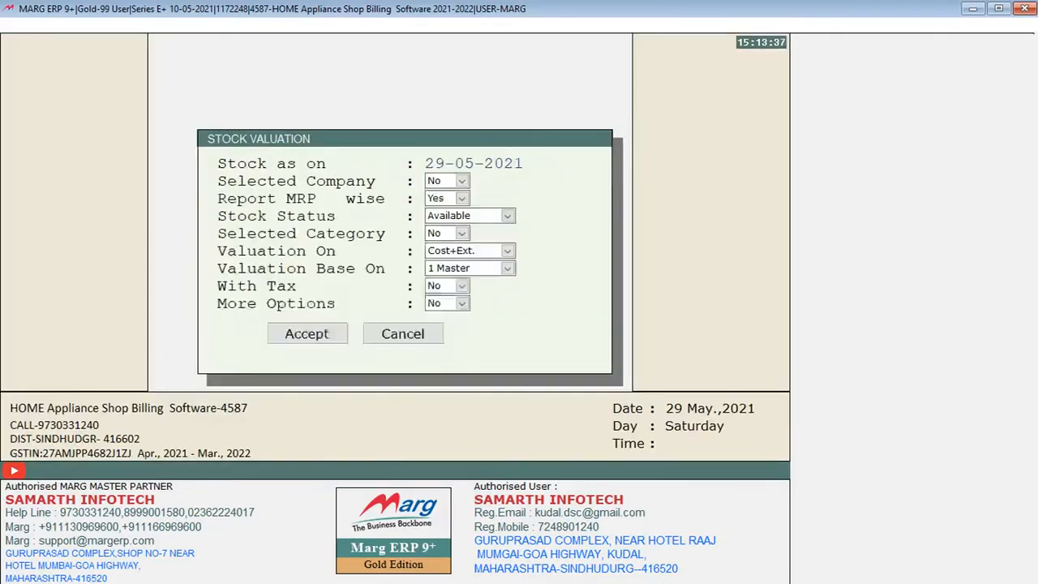
key("Escape")
Look over the available stock reports and open the current closing stock list as on 29-05-2021
key("alt+k")
key("Down")
key("Down")
key("Down")
key("Down")
key("Down")
key("Down")
key("Down")
key("Down")
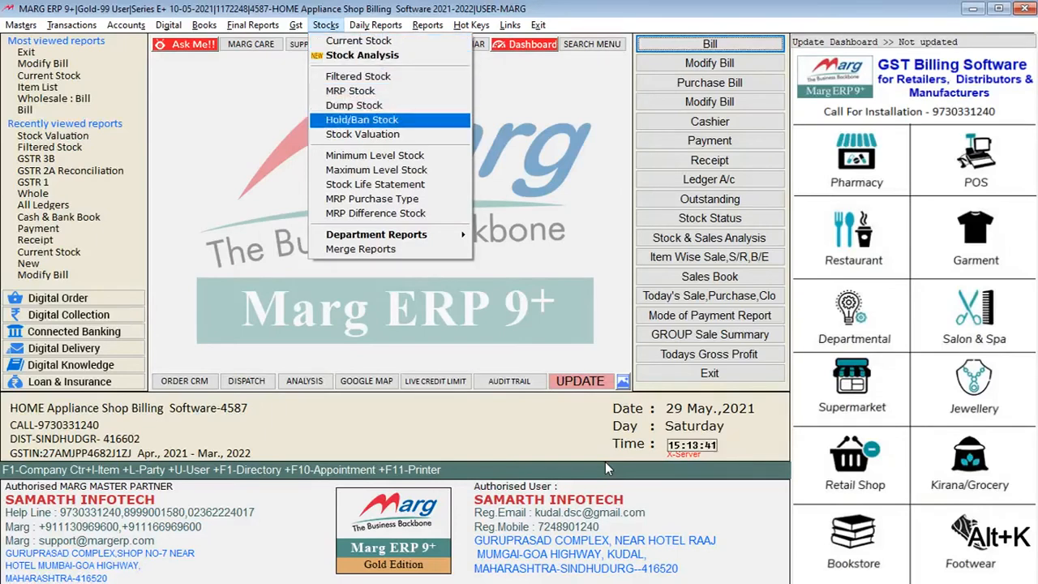
key("Up")
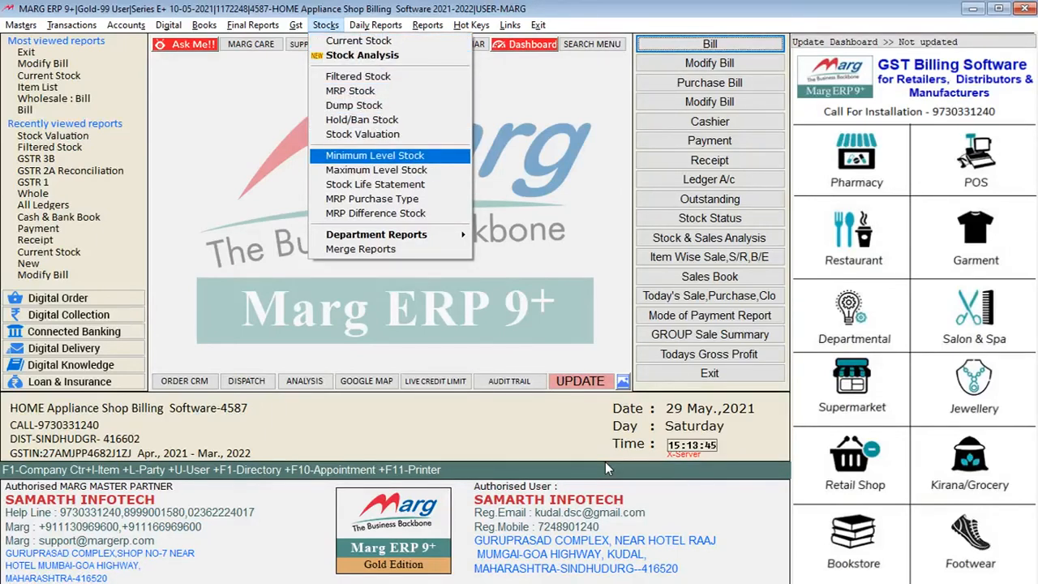
key("Escape")
key("Down")
key("Return")
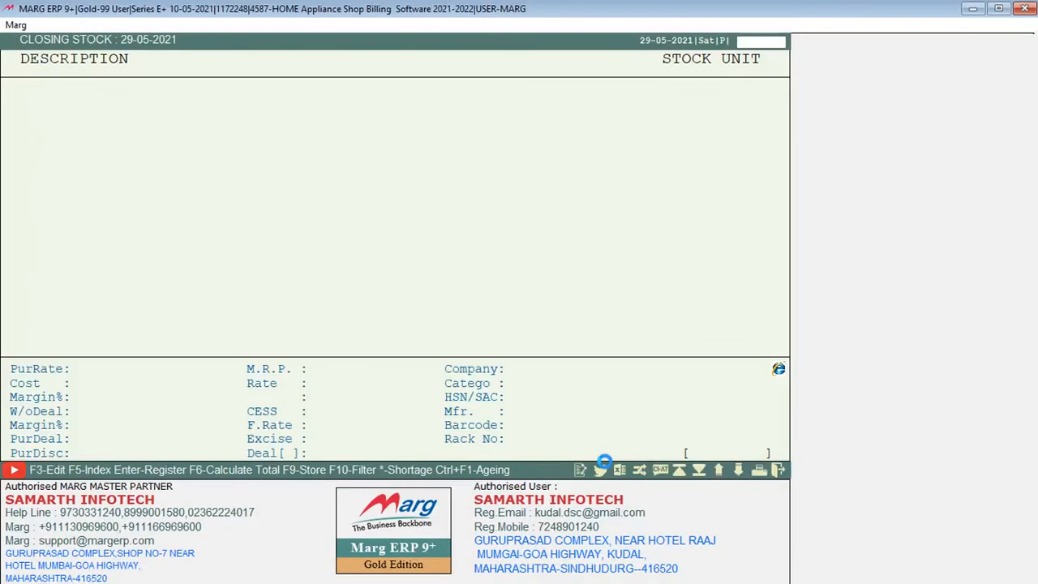
Close the closing stock list and update the dashboard figures
key("Escape")
key("Return")
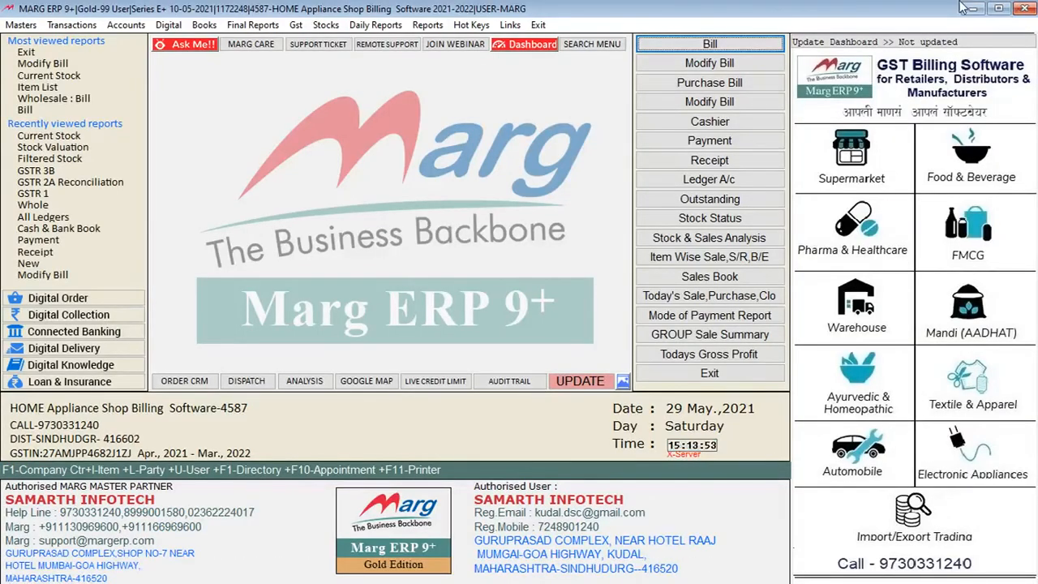
key("Return")
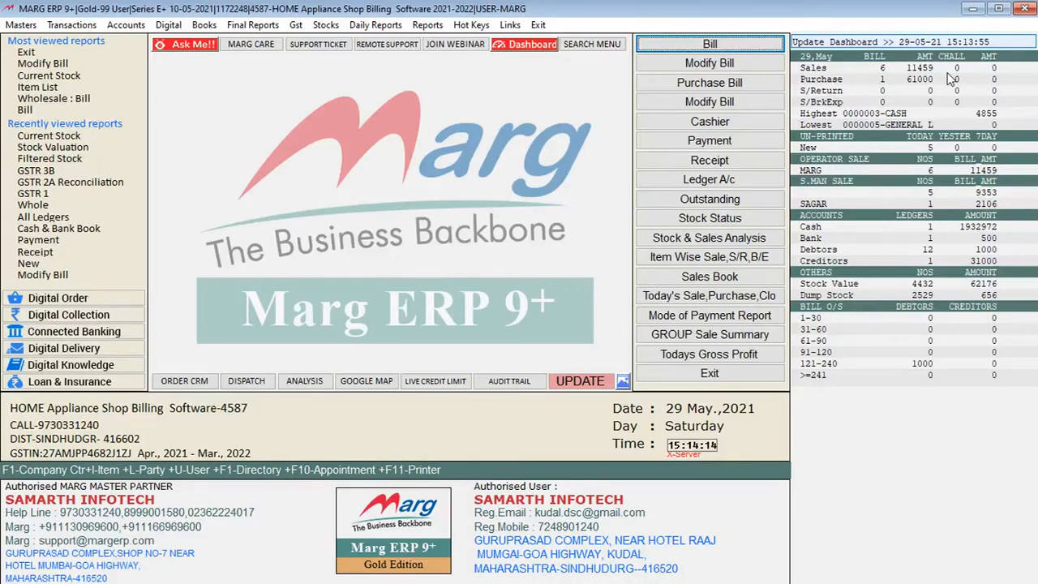
Review the Daily Working reports on offer, from Dispatch Summary and Multi Bill/Other Printing to Re-order Management
key("alt+k")
key("Down")
key("Down")
key("Down")
key("Down")
key("Down")
key("Down")
key("Down")
key("Down")
key("Down")
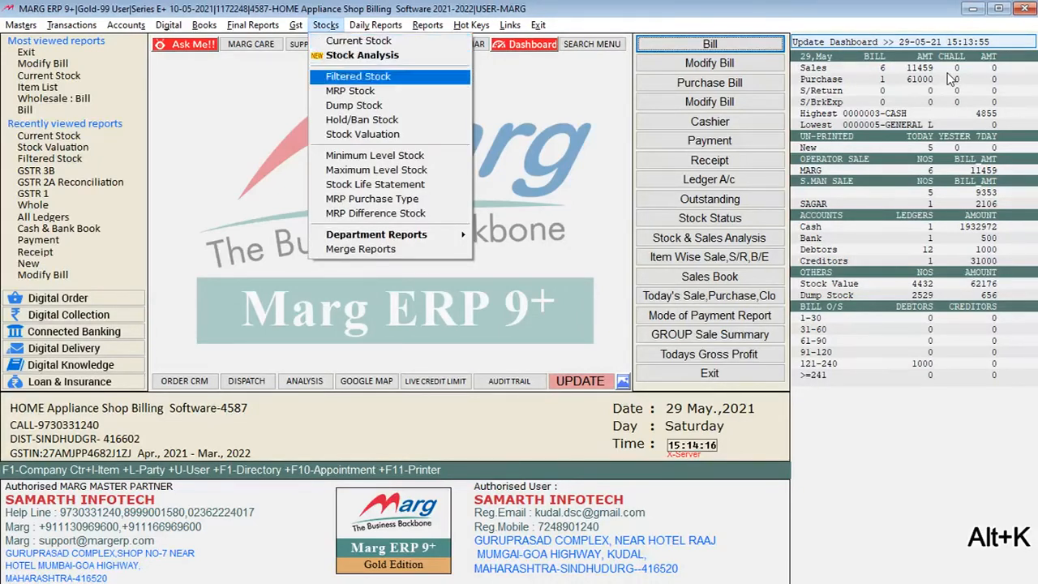
key("Right")
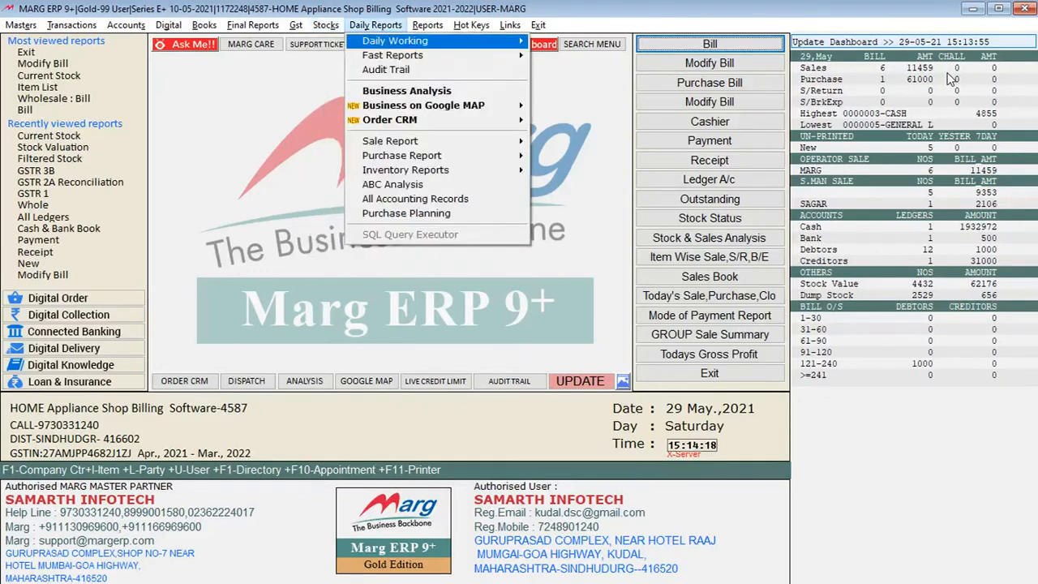
key("Right")
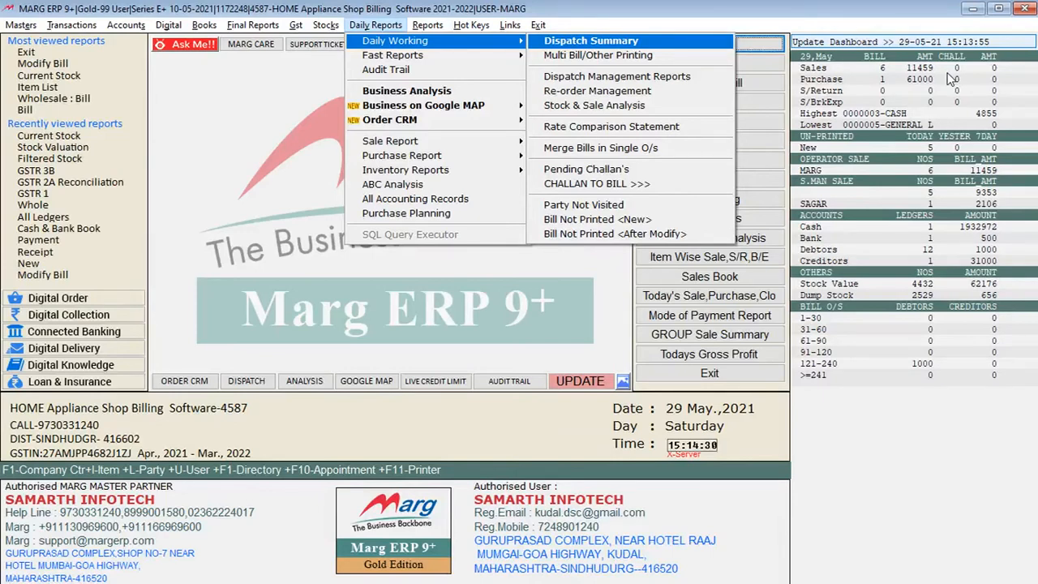
key("Down")
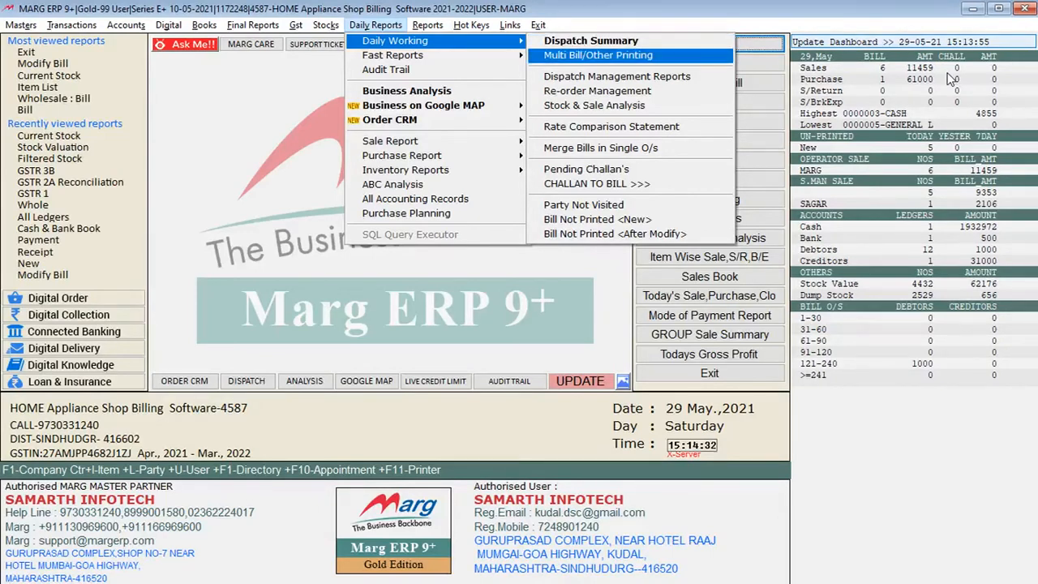
key("Down")
key("Down")
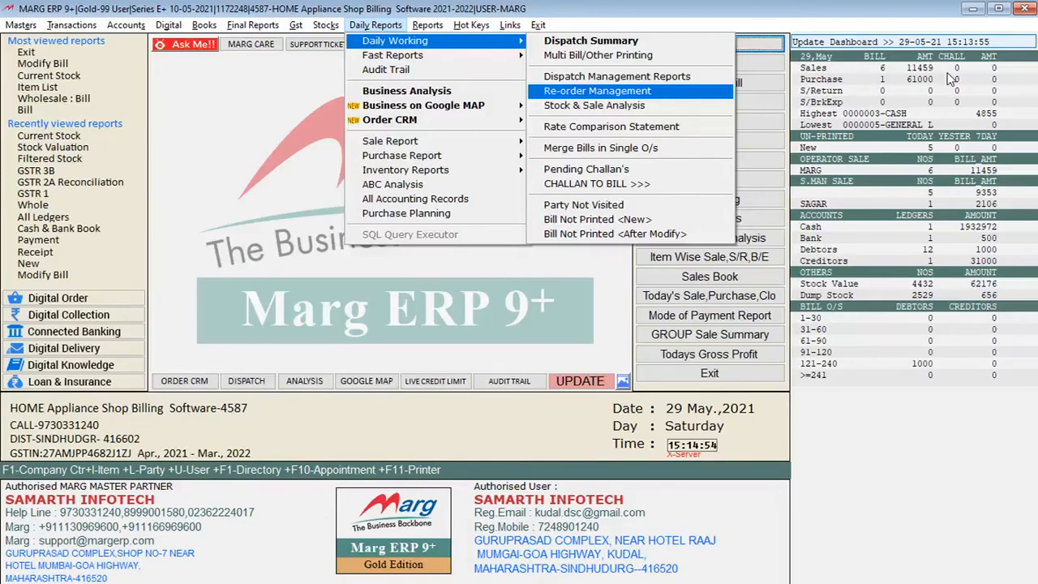
Run the value-wise Stock & Sales Analysis for 24-05-2021 on Monthly Balance Bases [Fast] and view it
key("Left")
key("Right")
key("Down")
key("Down")
key("Down")
key("Down")
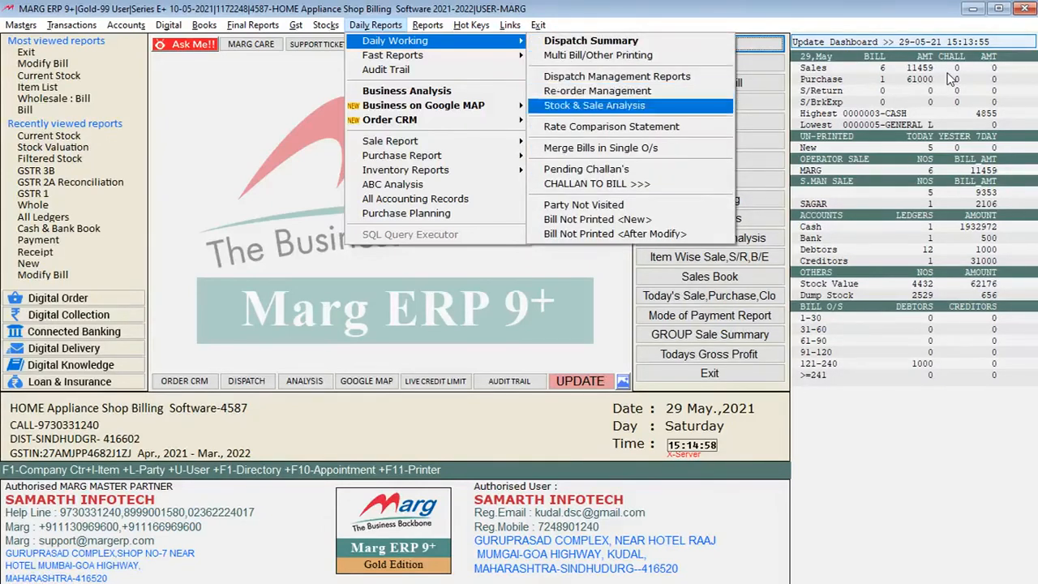
key("Return")
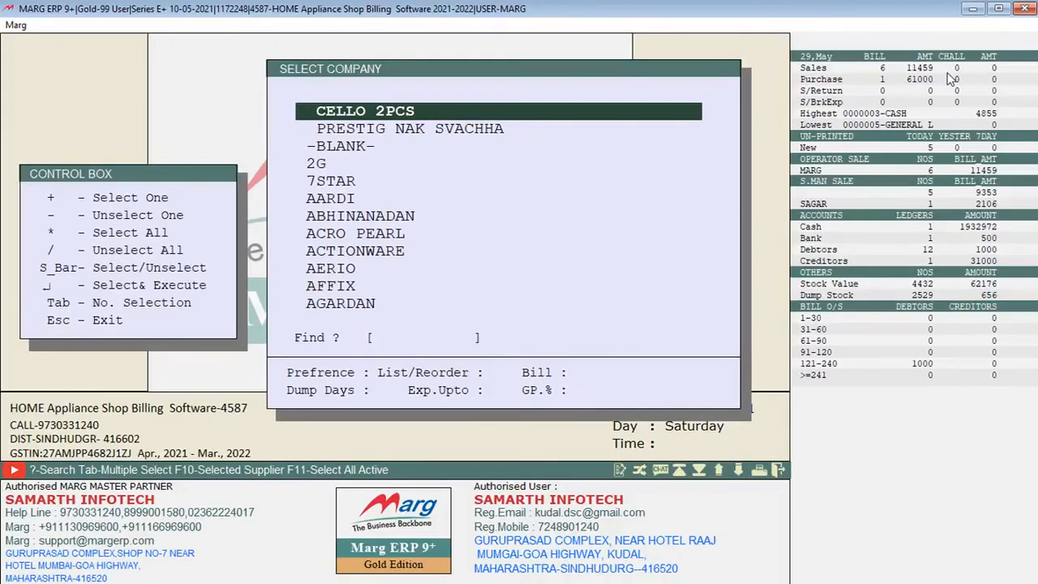
key("Return")
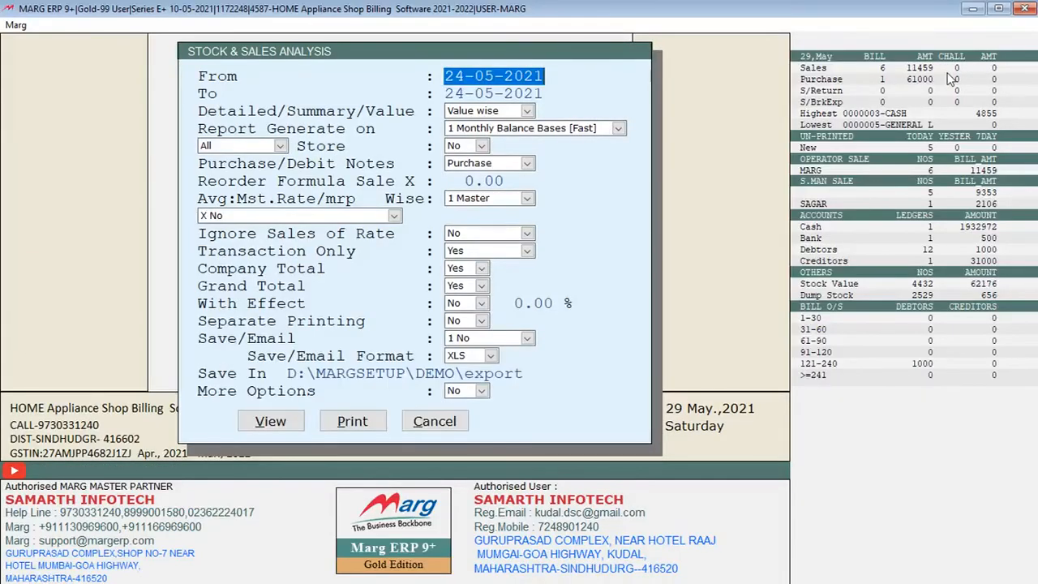
key("Return")
key("Return")
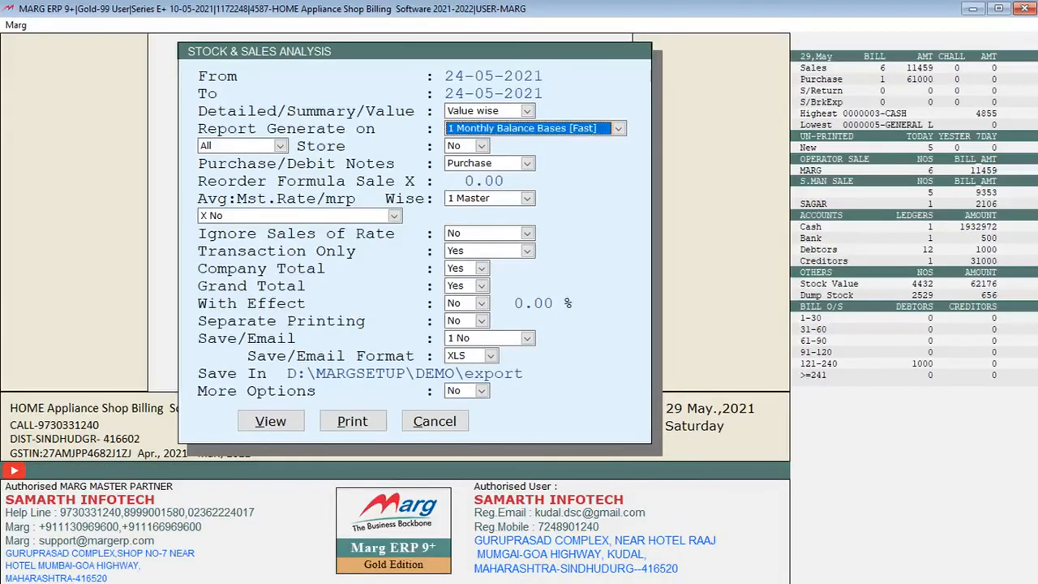
key("alt+v")
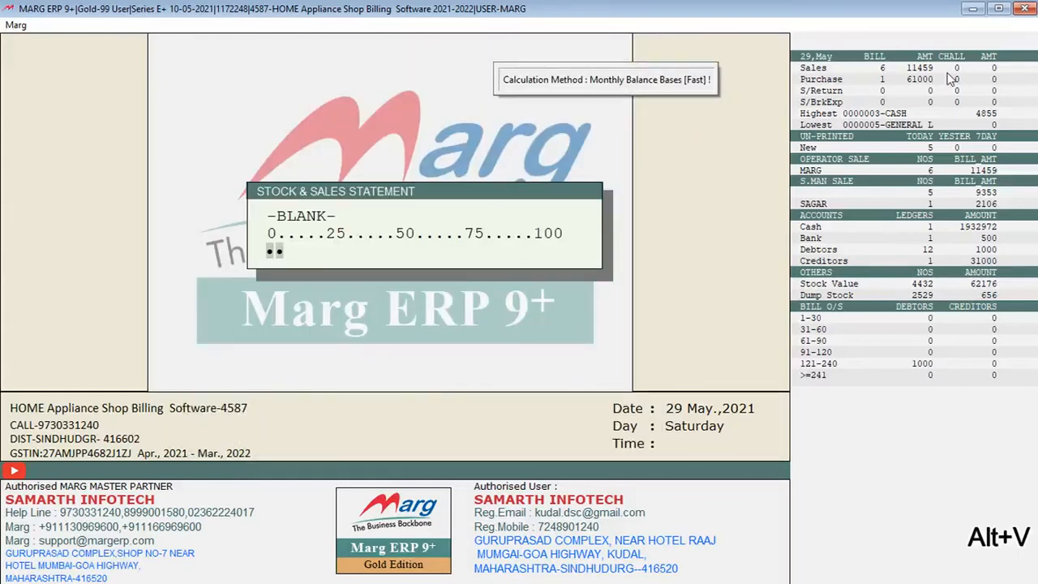
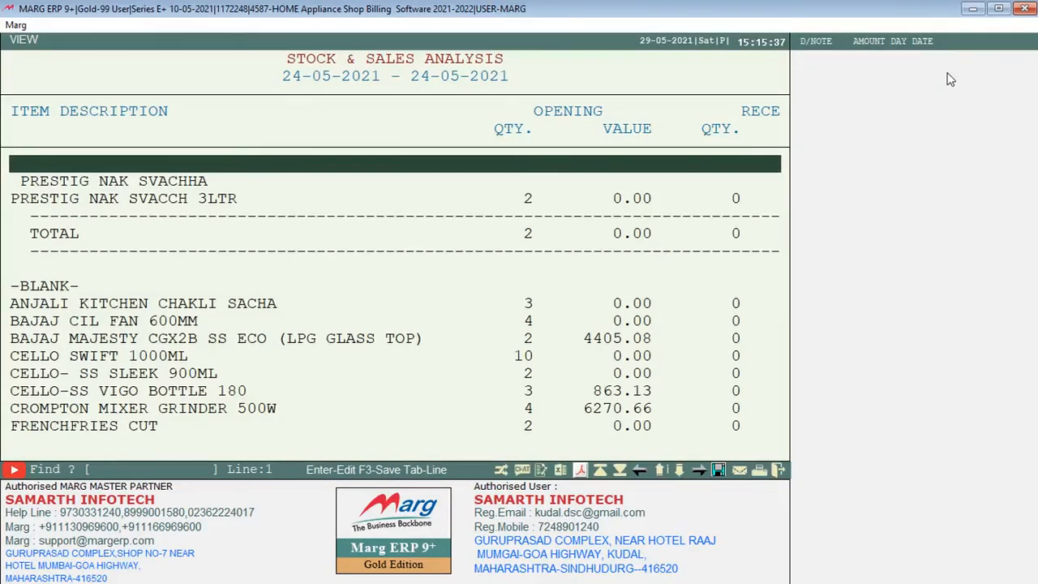
Open the print preview of the 24-05-2021 Stock & Sales Analysis, read its opening, receipt, issue and closing columns, and close the report
key("Down")
key("Down")
key("Down")
key("Down")
key("Down")
key("Down")
key("Down")
key("Down")
key("Down")
key("Down")
key("Down")
key("Down")
key("Down")
key("Down")
key("Right")
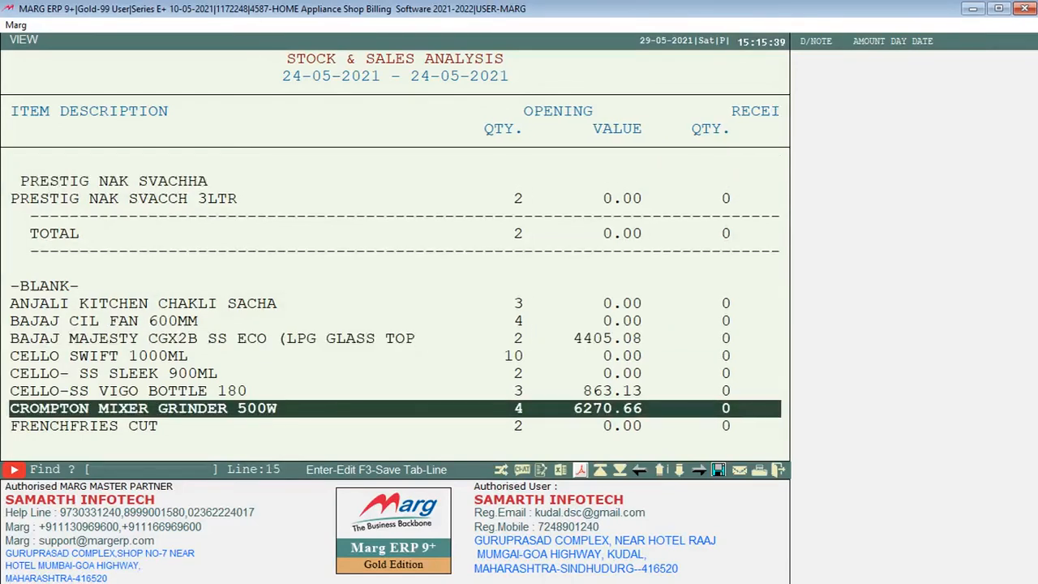
key("Up")
key("Up")
left_click(581, 470)
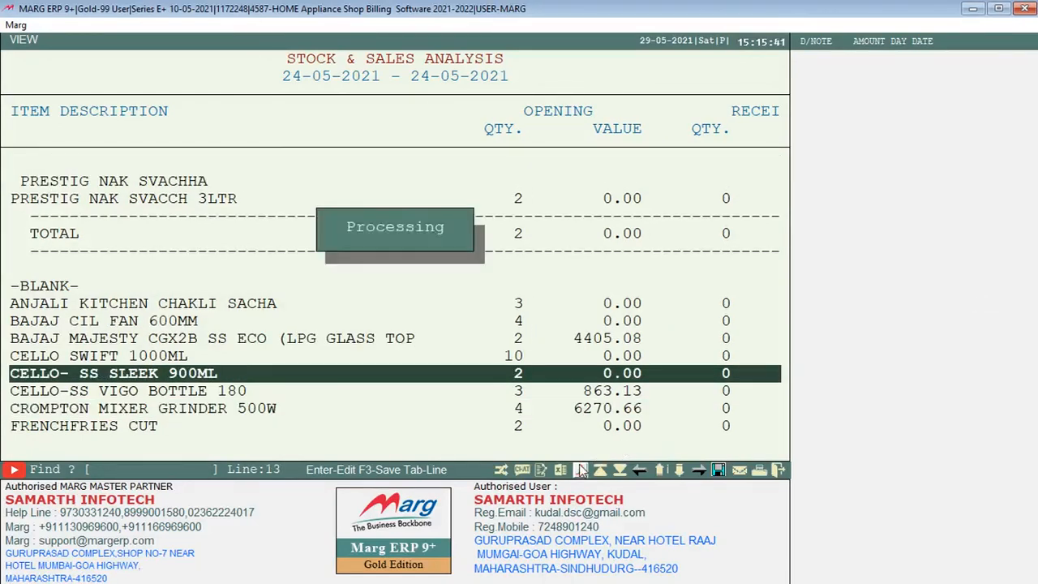
left_click(254, 242)
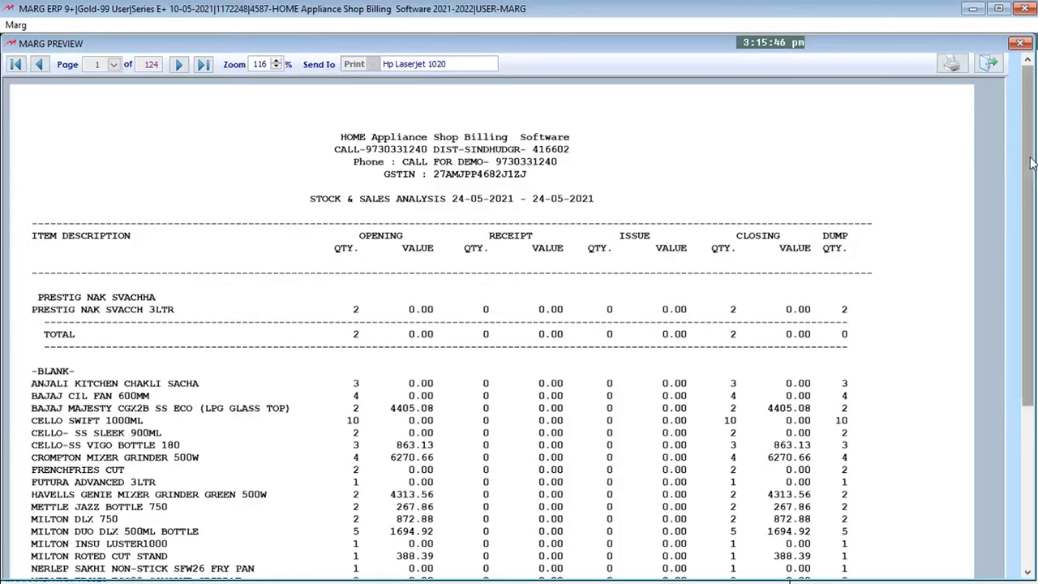
scroll(1030, 218, "down", 2)
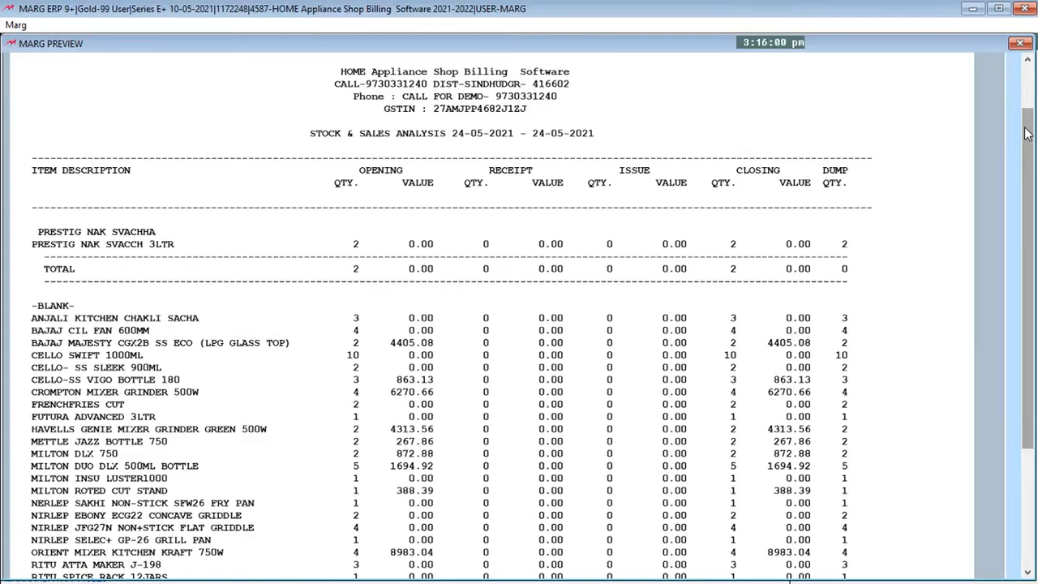
mouse_move(1026, 130)
left_mouse_down()
mouse_move(1036, 247)
mouse_move(1036, 81)
mouse_move(1036, 268)
mouse_move(1037, 164)
left_mouse_up()
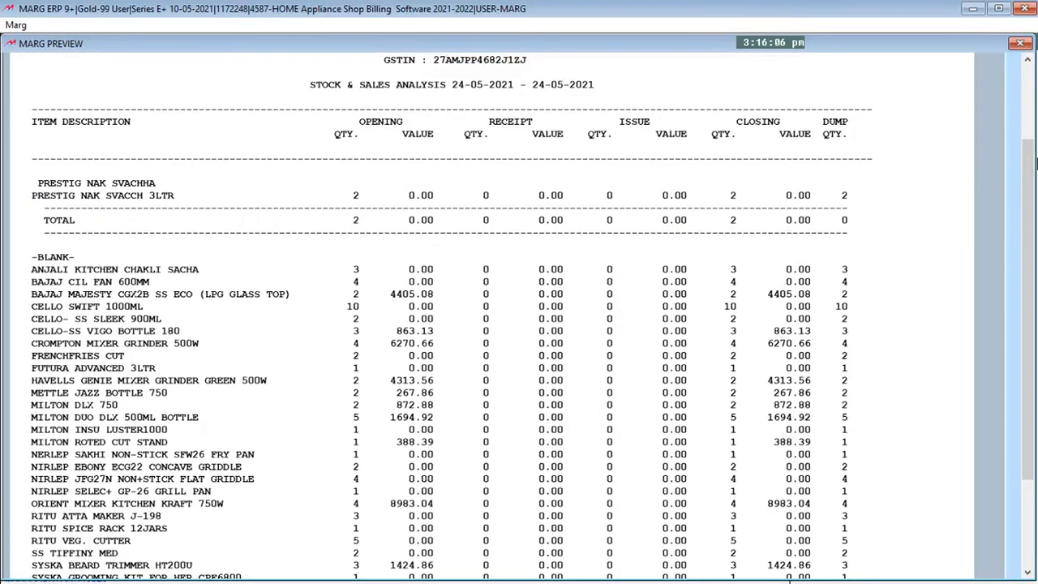
key("Escape")
key("Escape")
key("Escape")
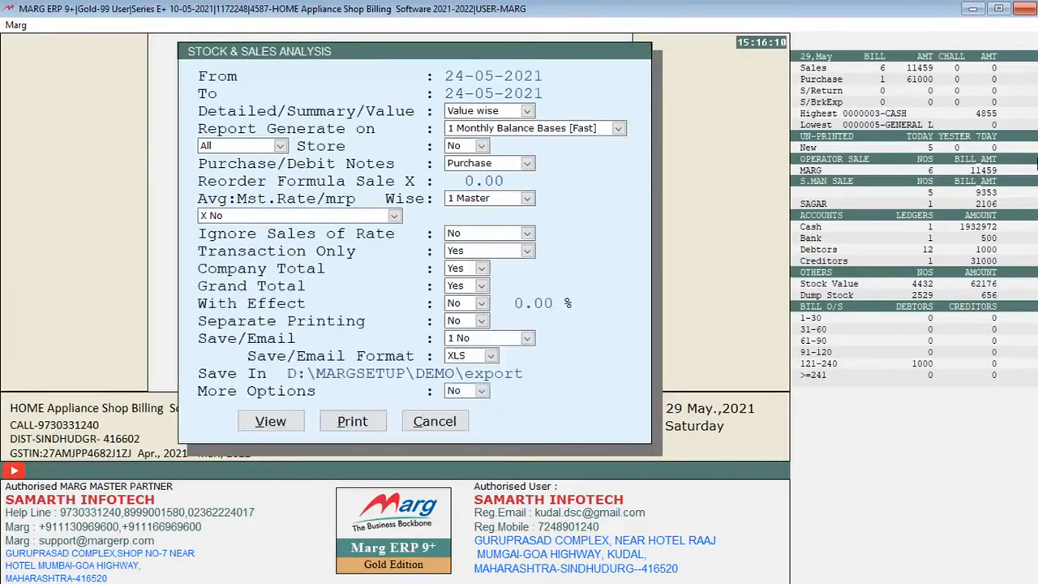
key("Escape")
Review the Fast Reports on offer, from Stock & Sales and item/party sales statements to SMS/Mail to Recent Bill Customers
key("alt+r")
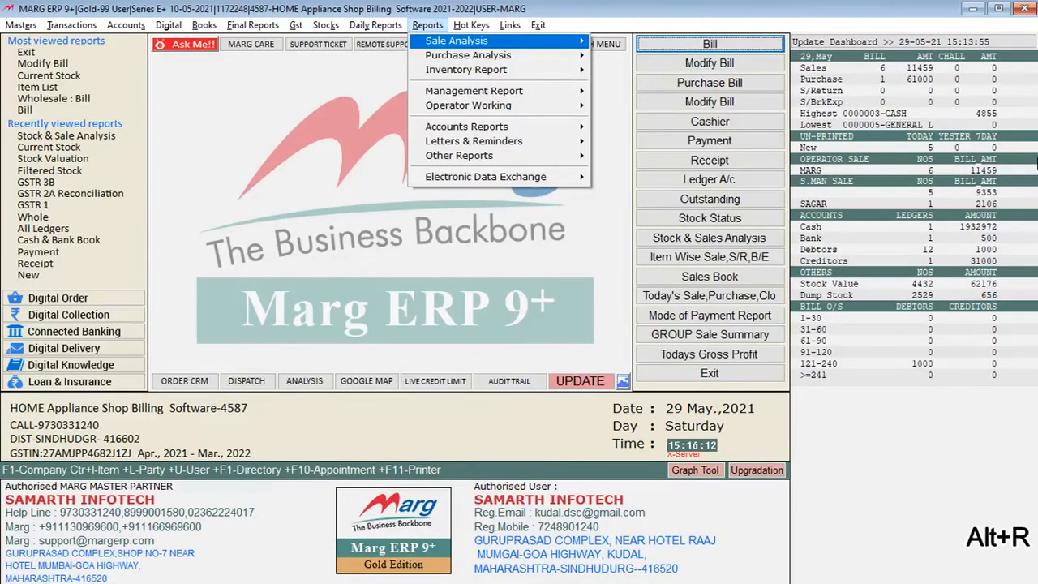
key("Left")
key("Down")
key("Right")
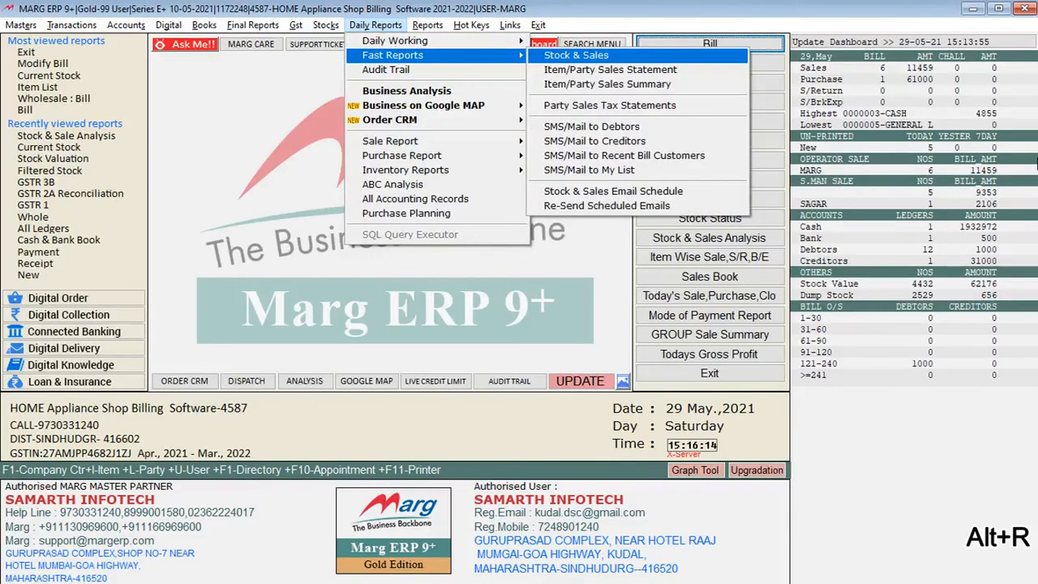
key("Down")
key("Down")
key("Down")
key("Down")
key("Down")
key("Down")
key("Up")
key("Up")
key("Up")
Run the Mode of Payment Report for 24-05-2021, view its cash hand over sheet and close it
key("Down")
key("Down")
key("Down")
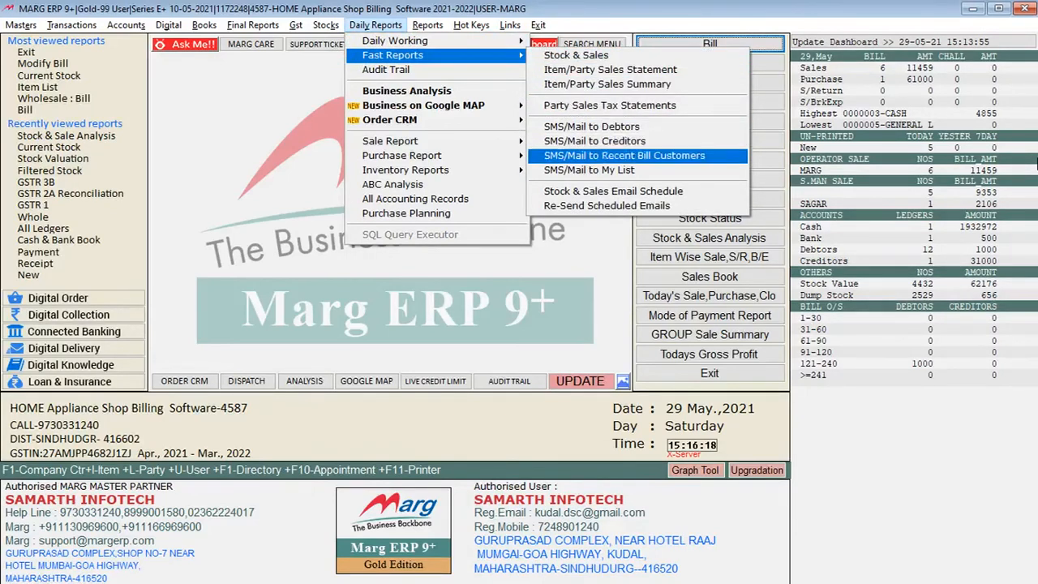
key("Left")
key("Down")
key("Down")
key("Down")
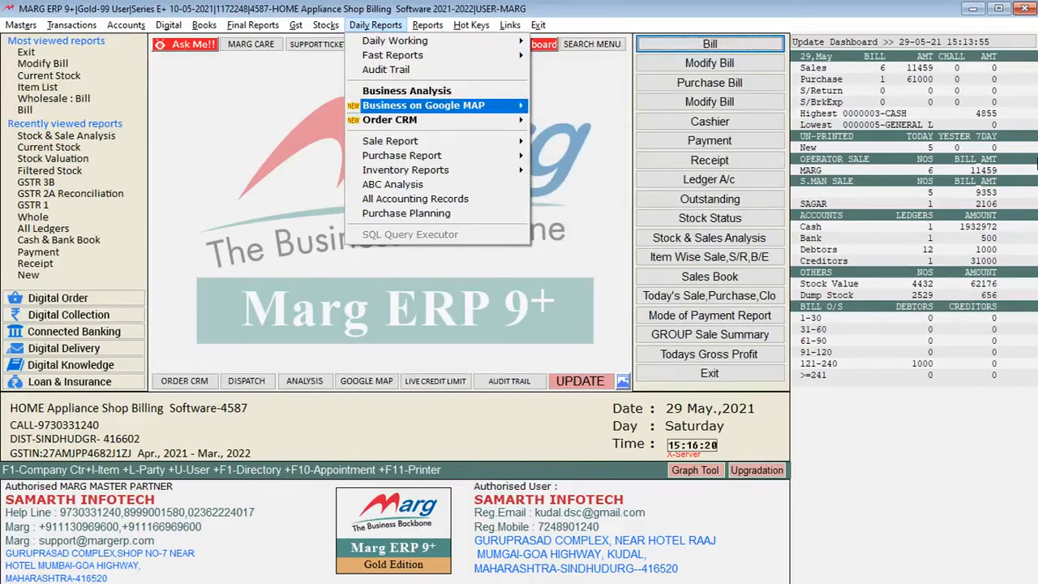
key("Down")
key("Down")
key("Down")
key("Up")
key("Right")
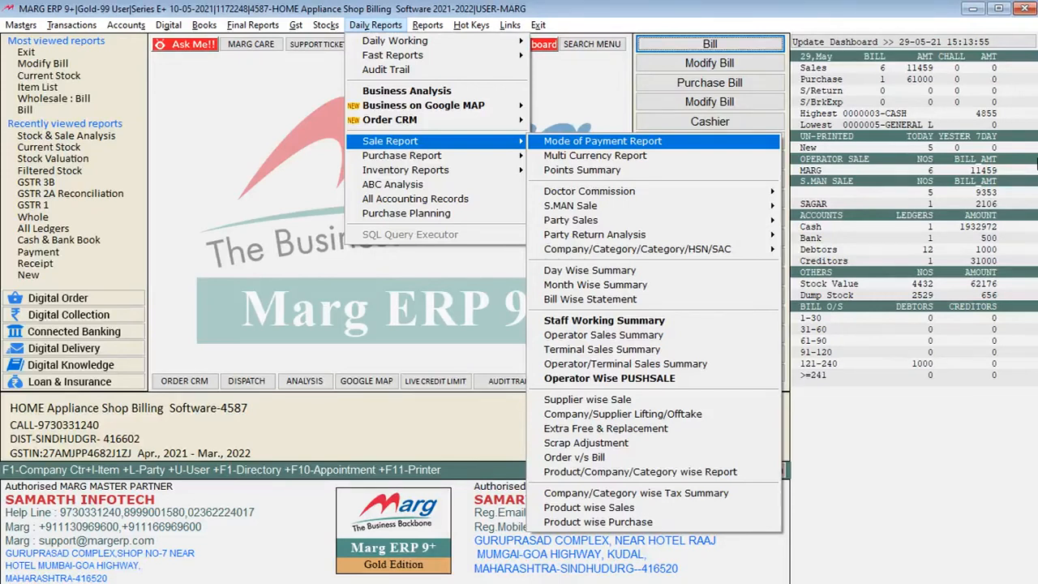
key("Return")
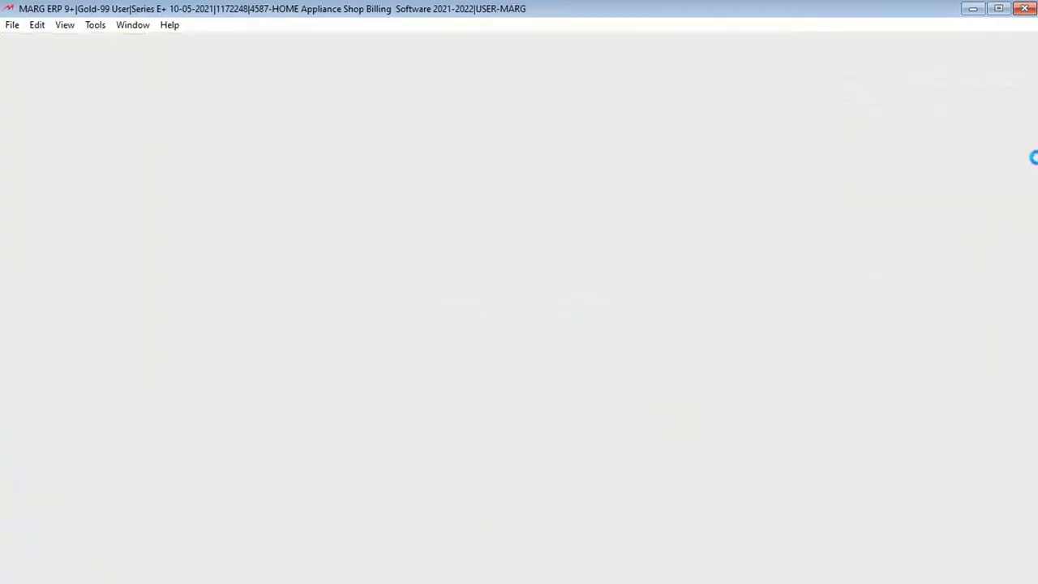
key("Return")
key("alt+v")
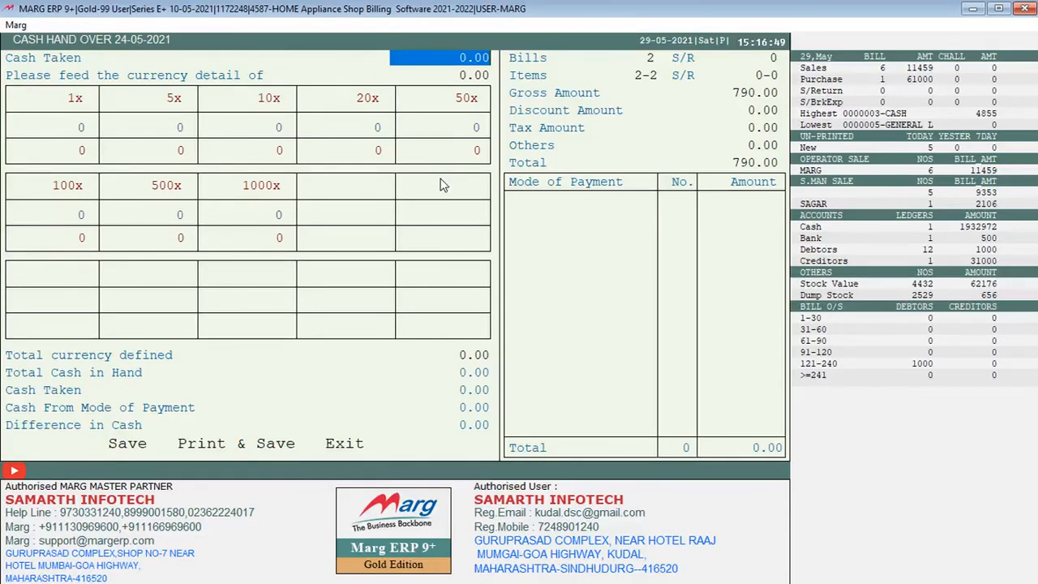
key("Escape")
Look over the daily sale reports and the daily purchase reports, such as their day-, month- and bill-wise lists
key("alt+r")
key("alt+r")
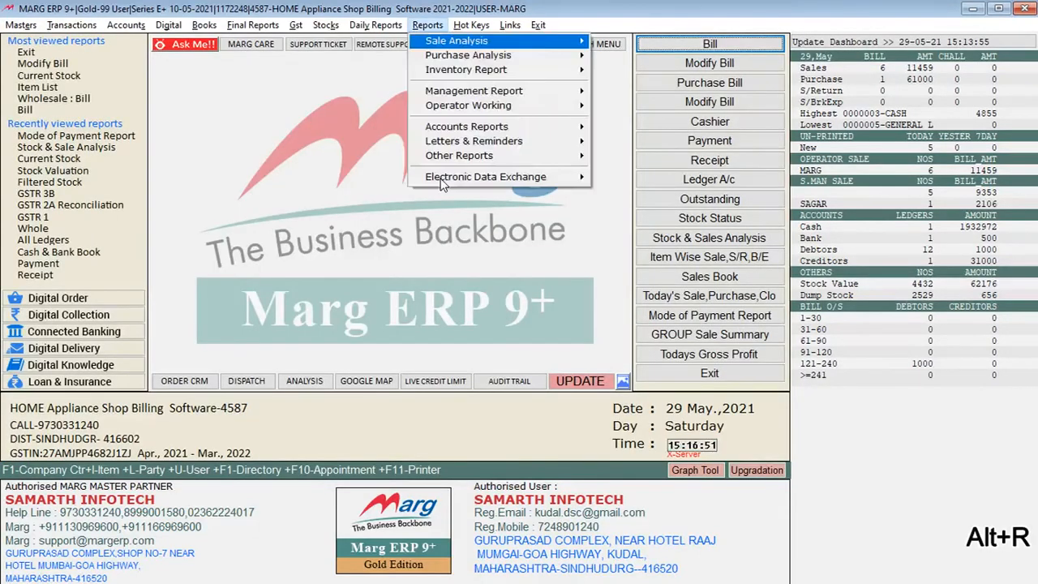
key("Down")
key("Down")
key("Down")
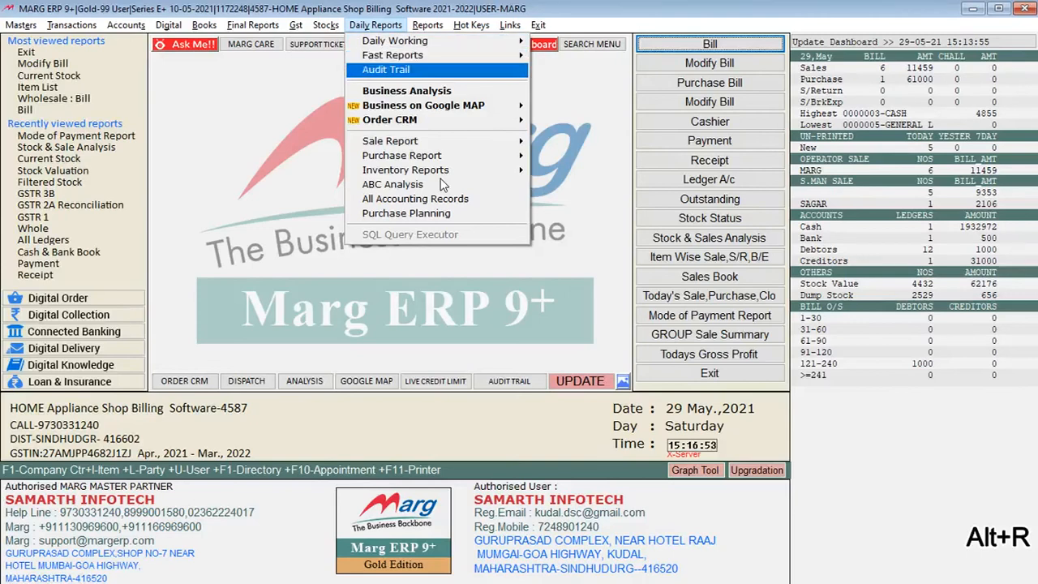
key("Down")
key("Down")
key("Down")
key("Right")
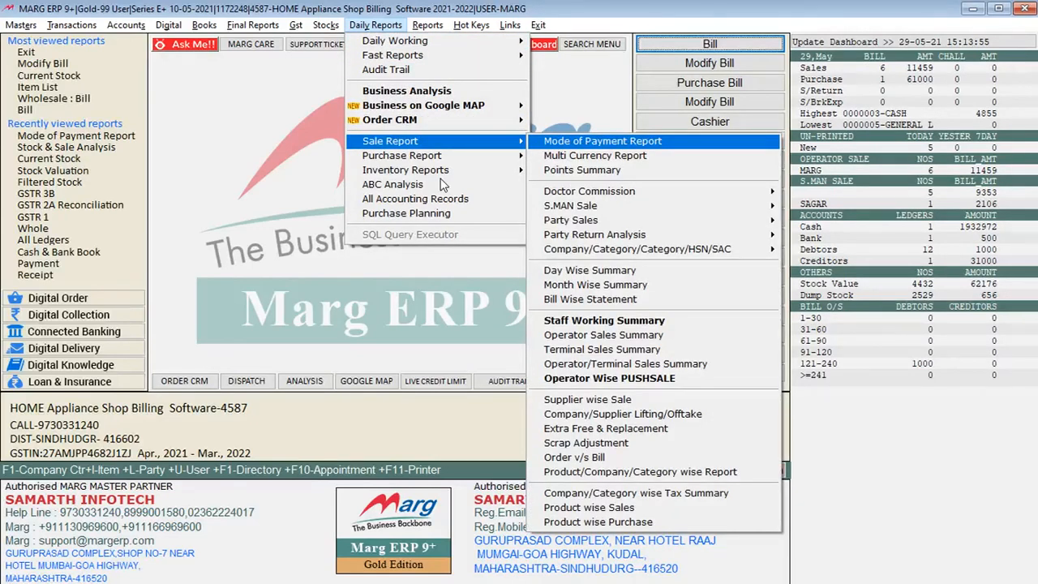
key("Escape")
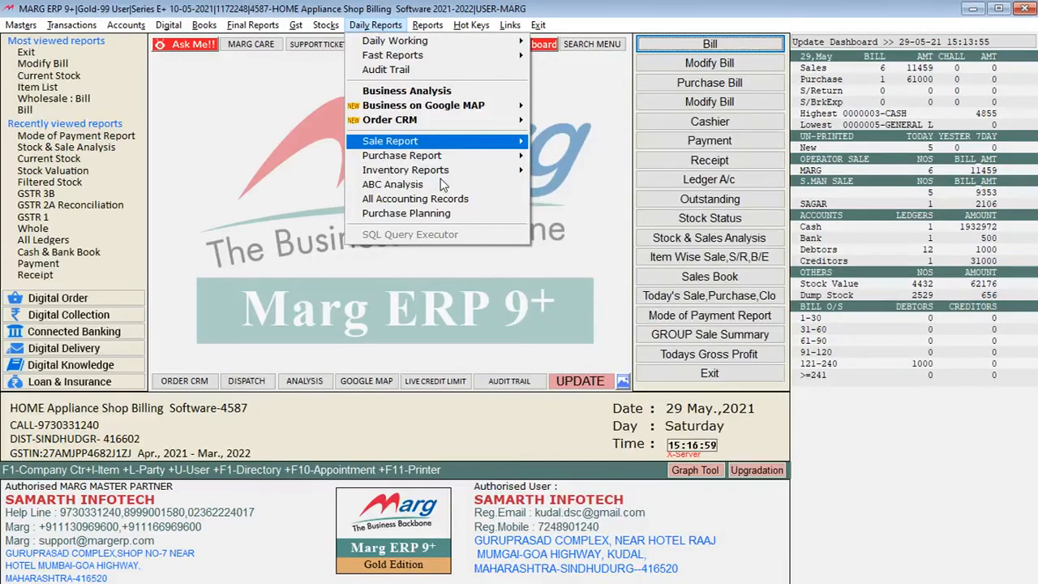
key("Down")
key("Right")
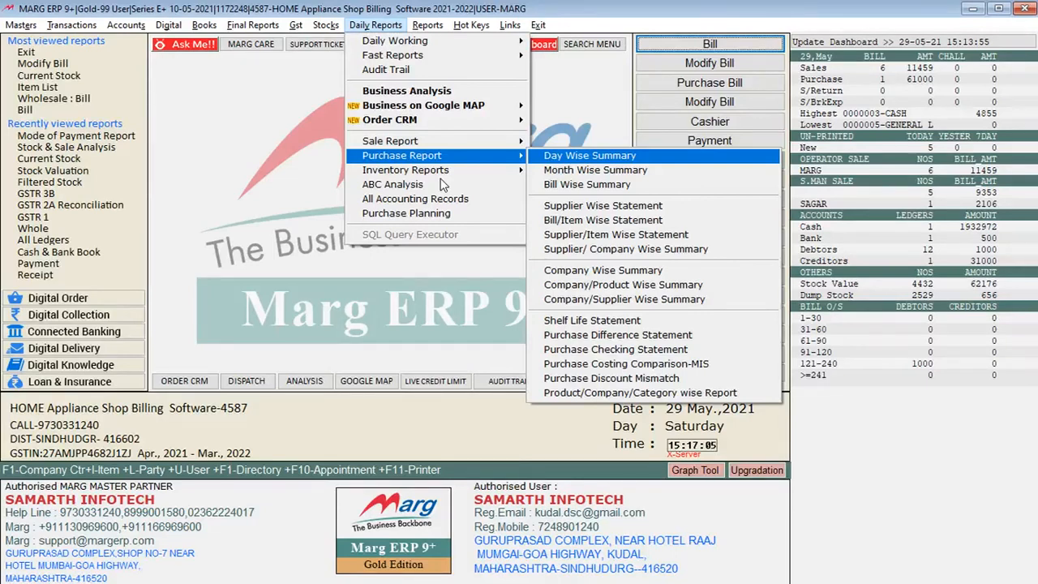
key("Left")
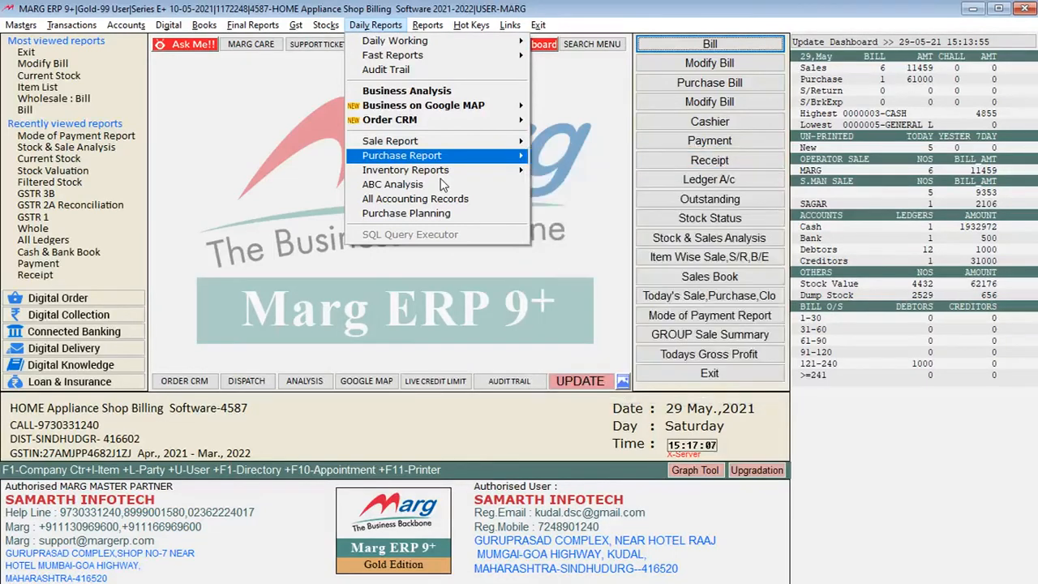
Examine the daily inventory reports down to Bank Statement (Stock Valuation), plus the accounting records and purchase planning entries
key("Down")
key("Right")
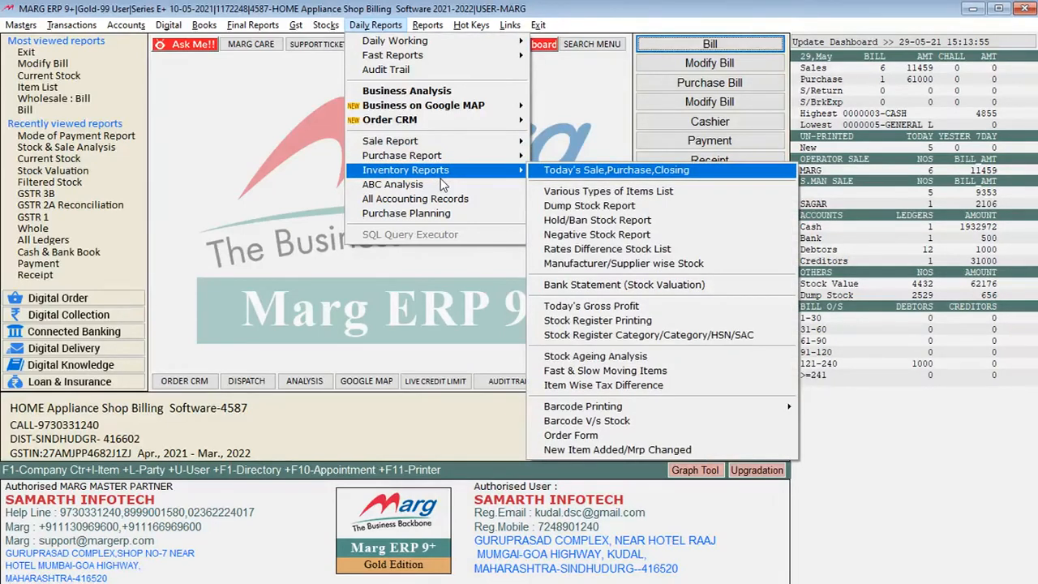
key("Down")
key("Down")
key("Down")
key("Down")
key("Down")
key("Down")
key("Down")
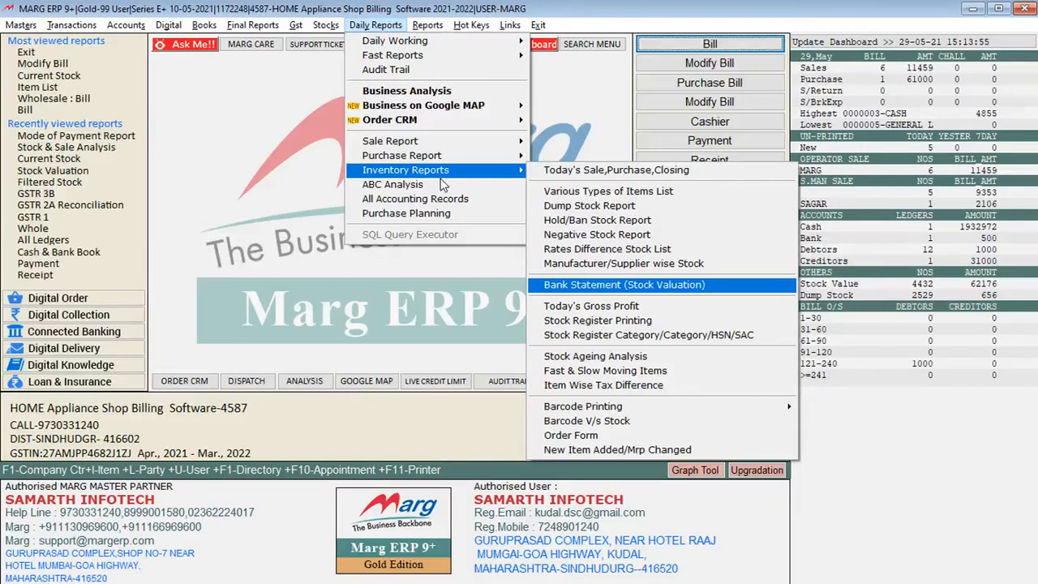
key("Escape")
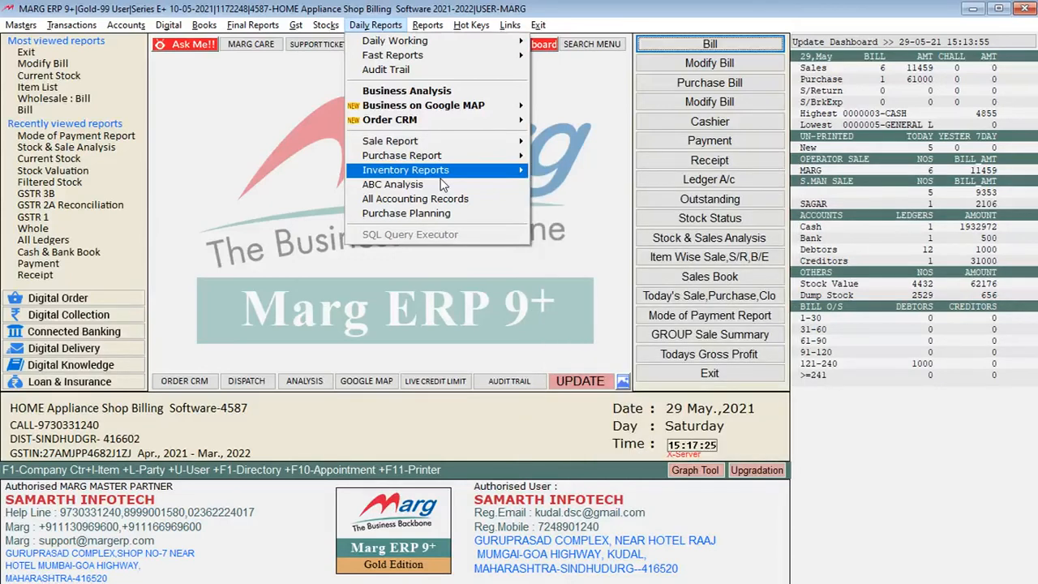
key("Down")
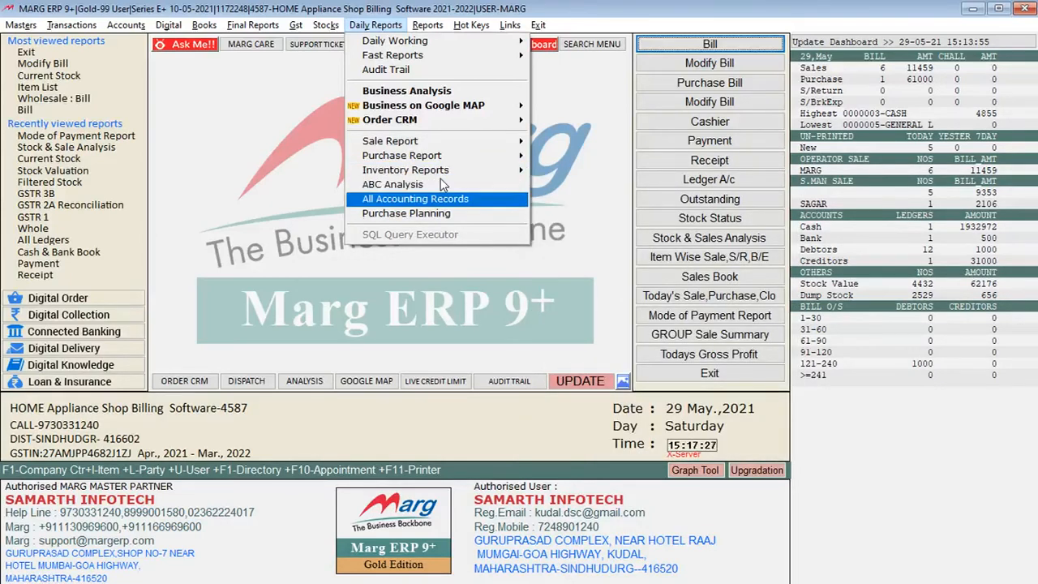
key("Down")
key("Up")
key("Up")
key("Up")
Review the Sale Analysis reports, such as Consolidated Sale Book and the item-, company-, party- and area-wise sales
key("Right")
key("Right")
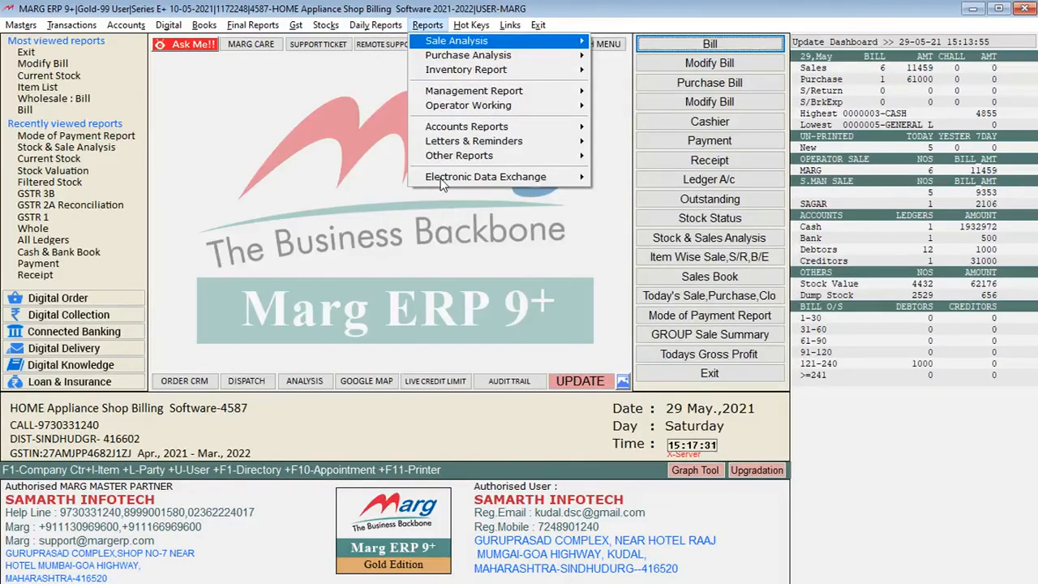
key("Down")
key("Down")
key("Up")
key("Up")
key("Right")
key("Left")
key("Right")
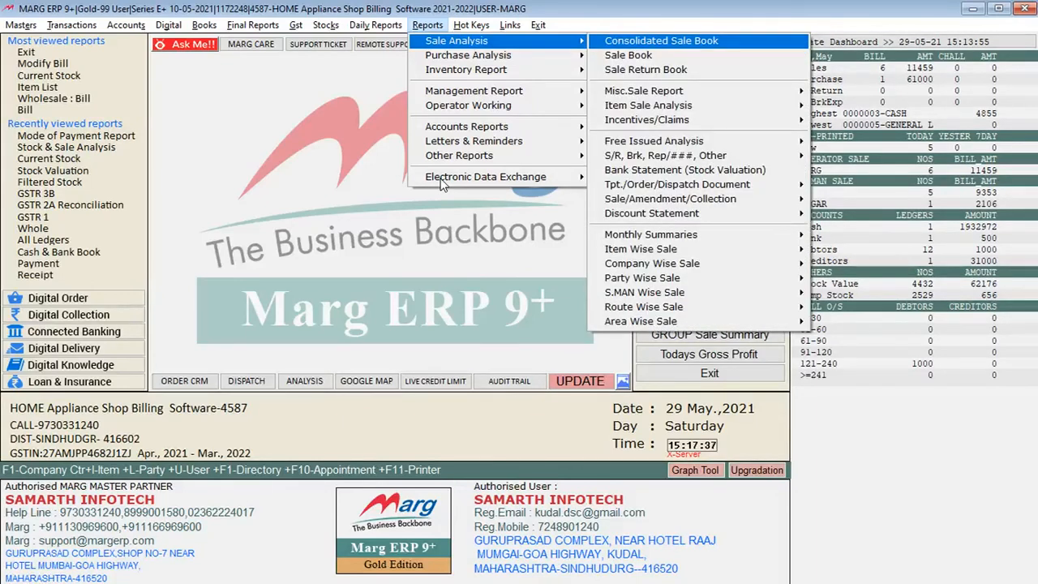
key("Left")
Look through the Purchase Analysis and Inventory Report groups, including Stock Register Printing, Stock Ageing Analysis and Rate Lists
key("Down")
key("Right")
key("Left")
key("Down")
key("Right")
key("Left")
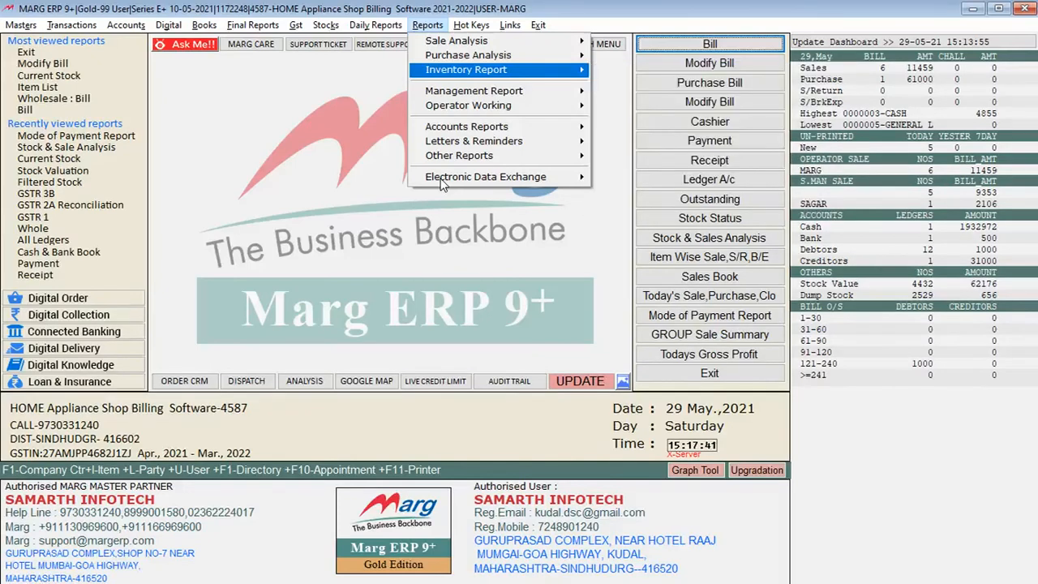
key("Up")
key("Up")
key("Down")
key("Right")
key("Left")
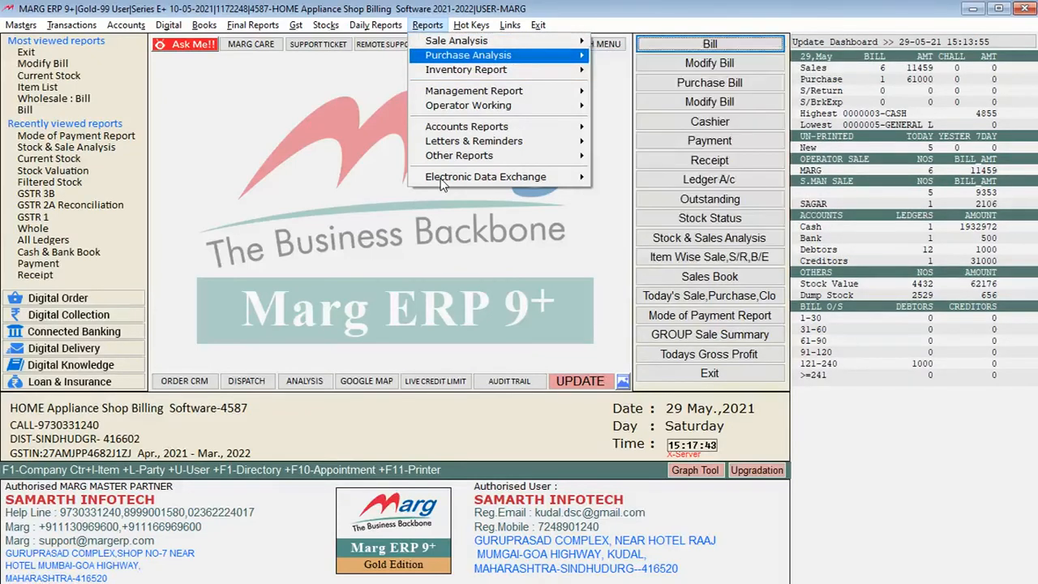
key("Up")
key("Right")
key("Left")
key("Down")
key("Right")
key("Left")
key("Down")
key("Right")
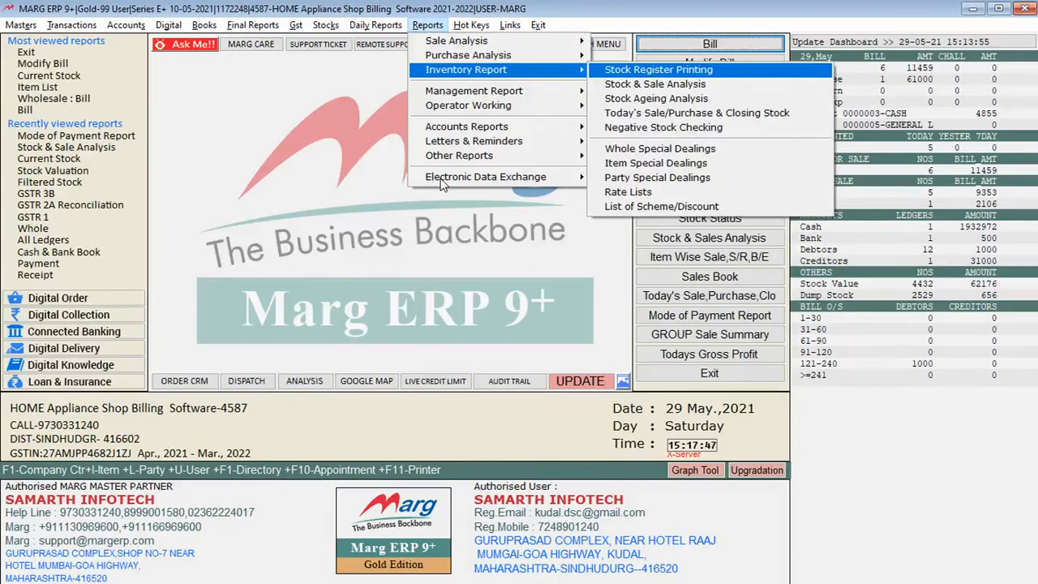
key("Left")
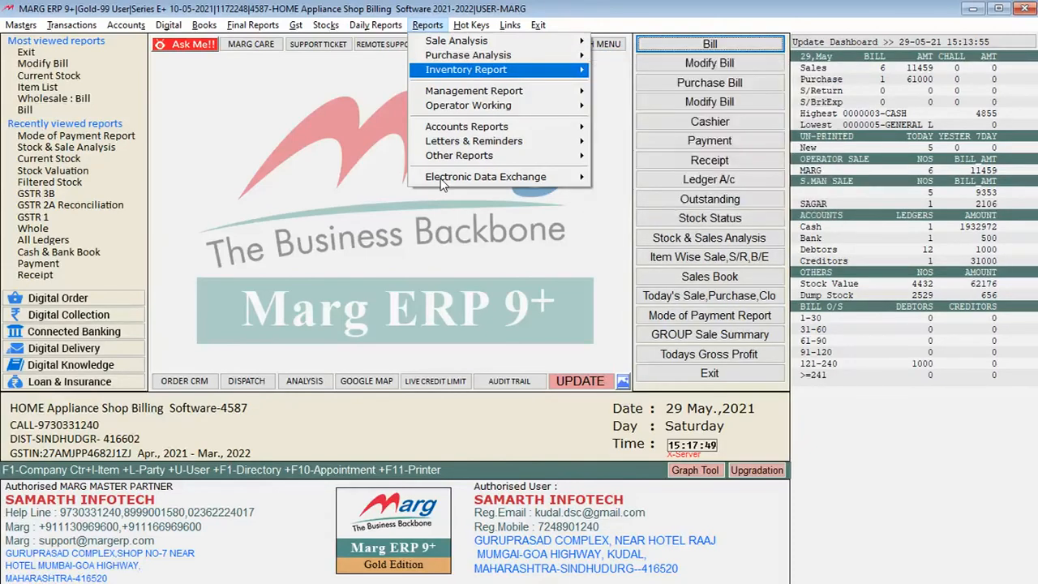
Examine the Management Report options, including Utilities, Gross Profit Analysis and MIS Reports & Graphs
key("Down")
key("Right")
key("Right")
key("Left")
key("Down")
key("Up")
key("Down")
key("Down")
key("Up")
key("Up")
key("Right")
key("Left")
key("Right")
key("Left")
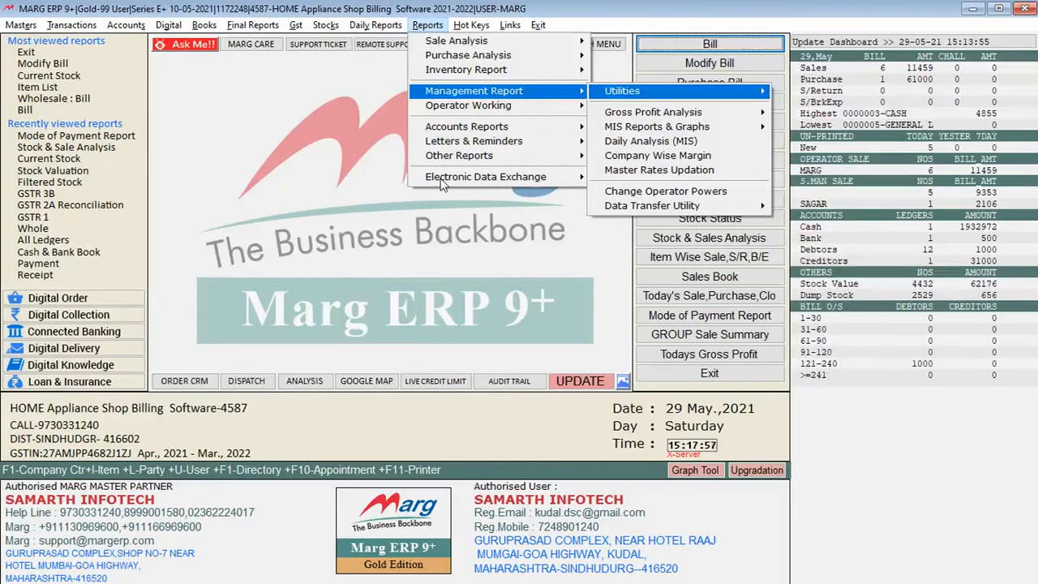
key("Down")
key("Down")
Look over the hot key commands and the GST functions, and return to the main screen
key("Right")
key("Left")
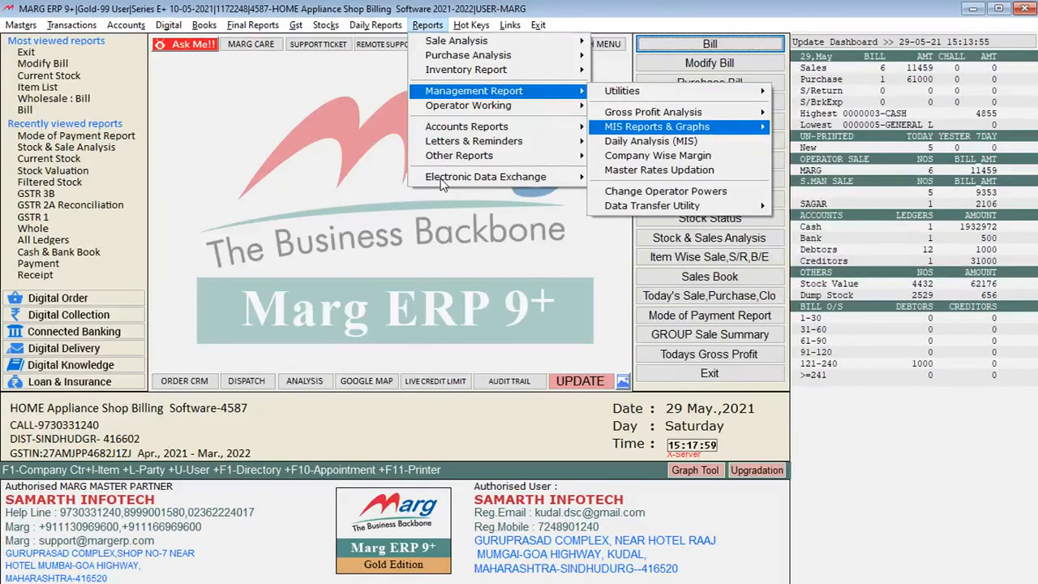
key("Left")
key("Down")
key("Down")
key("Down")
key("Down")
key("Right")
key("Right")
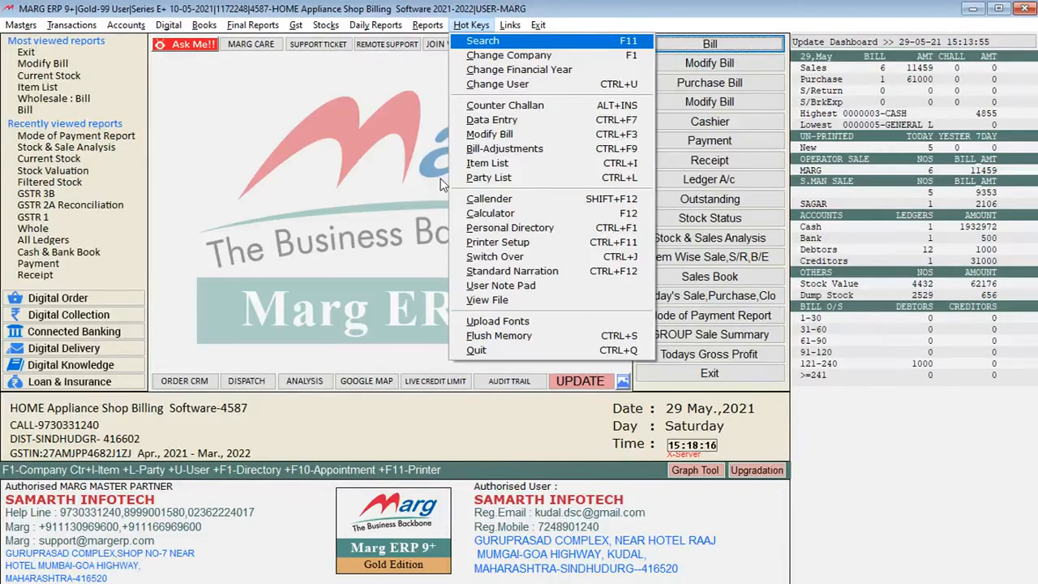
key("Right")
key("Right")
key("Left")
key("Escape")
key("Left")
key("Left")
key("Left")
key("Left")
key("Left")
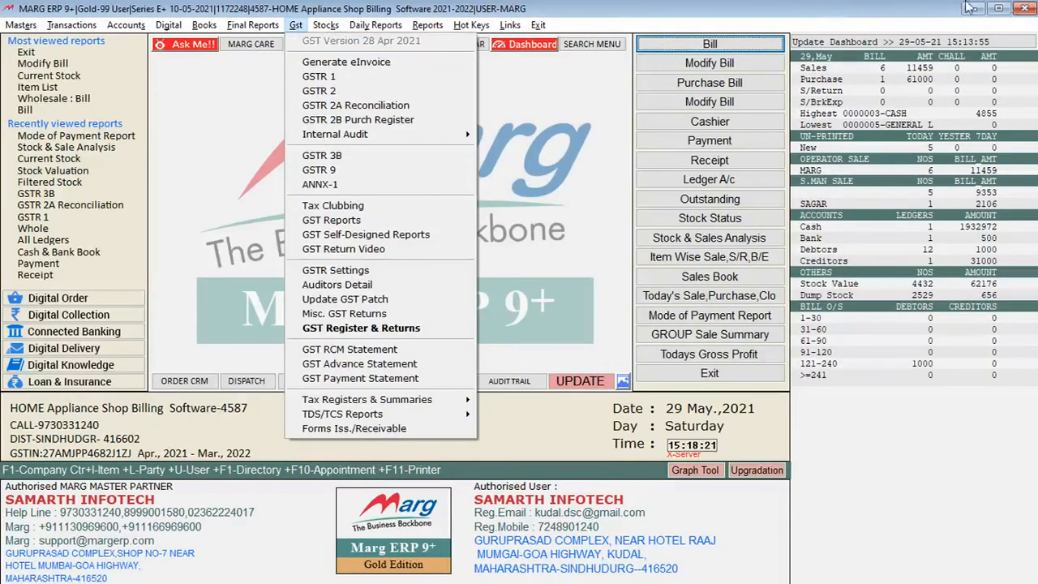
left_click(892, 7)
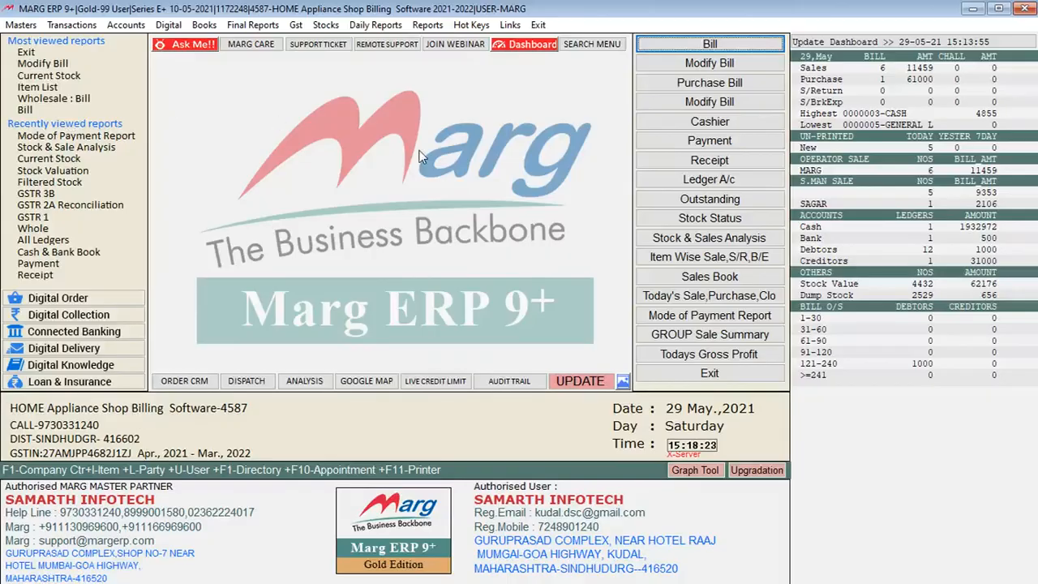
key("Return")
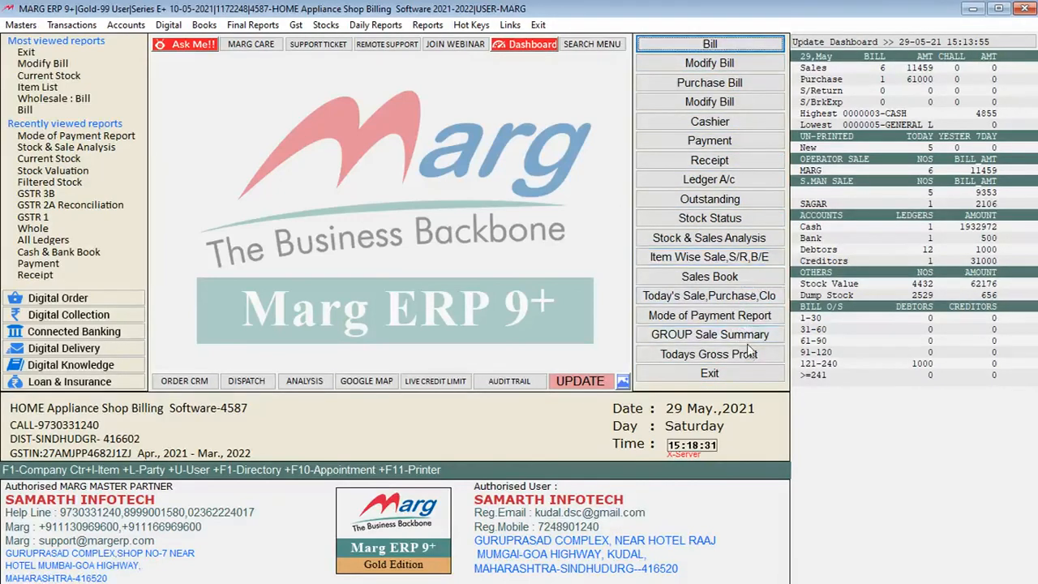
Open the second-to-last bill in the sales book for modification, look over its items, and return to the main screen
left_click(737, 63)
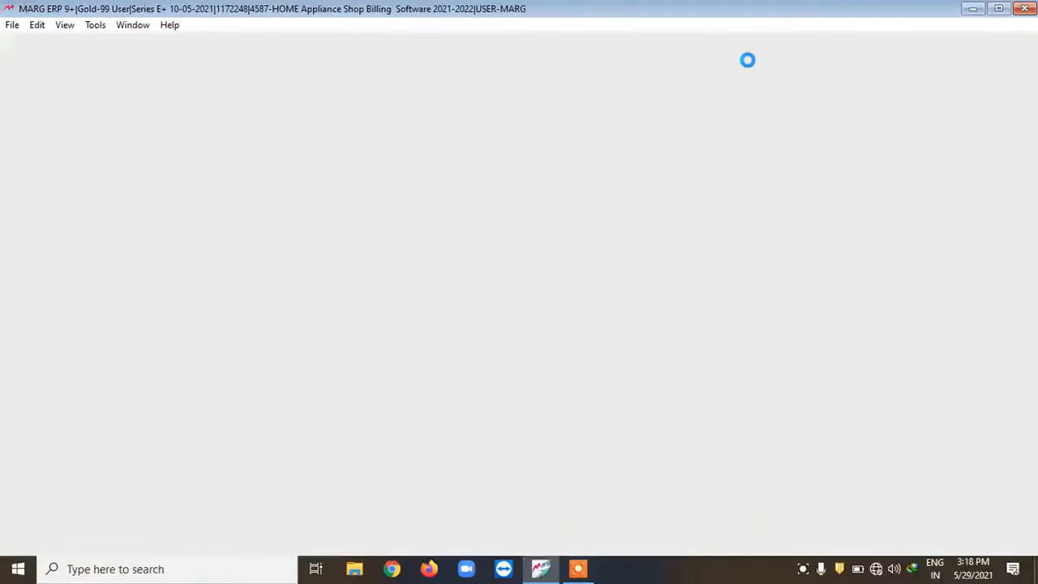
key("Return")
key("Return")
key("Return")
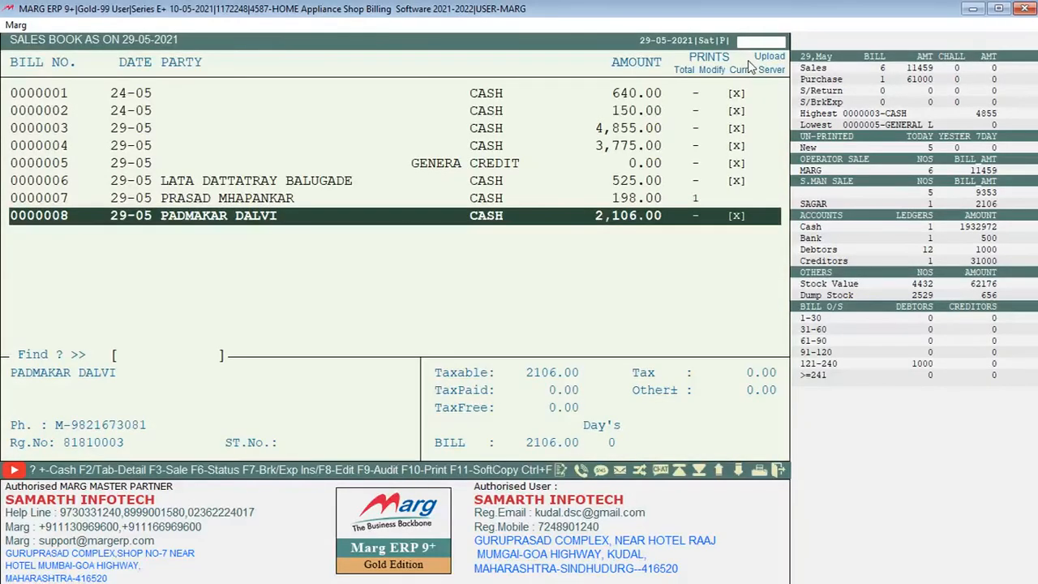
key("Up")
key("Return")
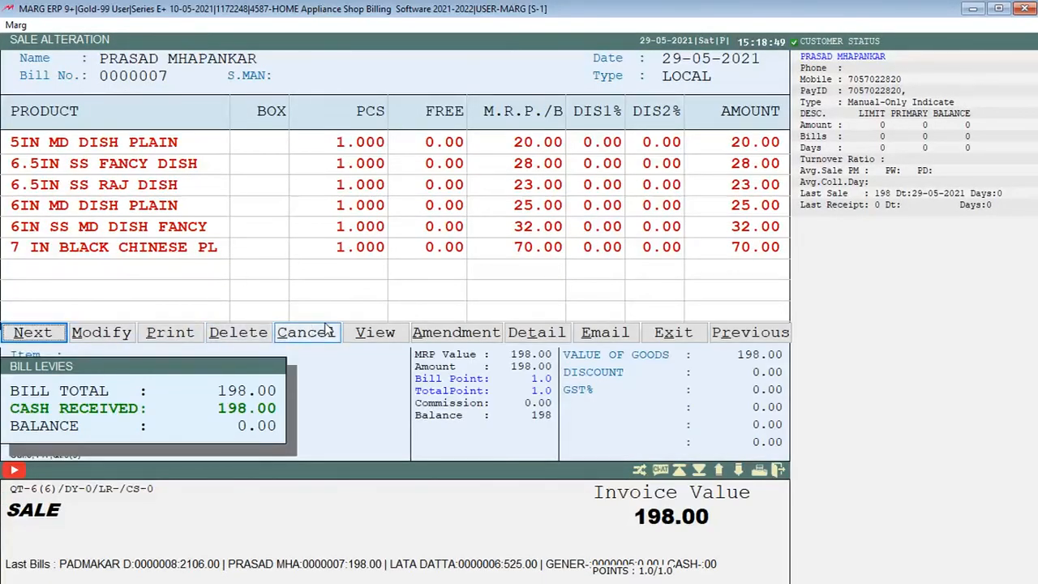
key("Escape")
key("Escape")
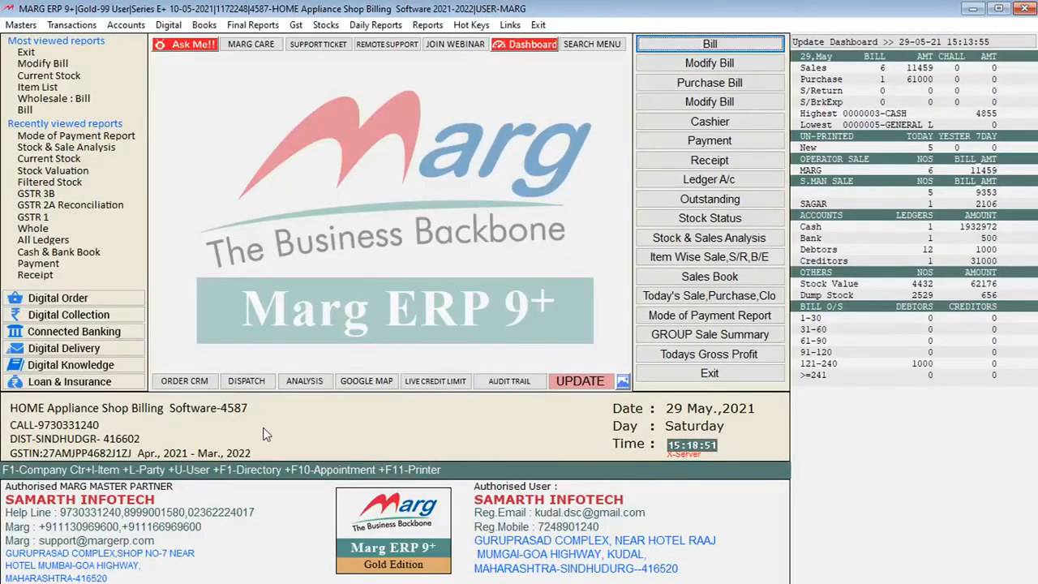
Start a new cash sale bill for an existing customer and add one piece of 9 LTR RUCHIL COOKER DABBA
key("Return")
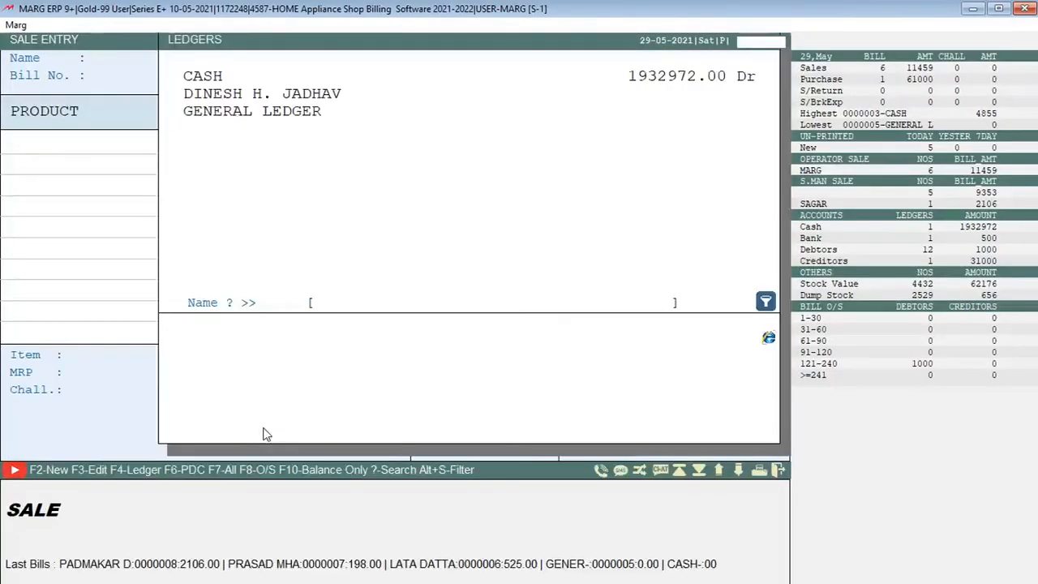
key("Return")
key("Return")
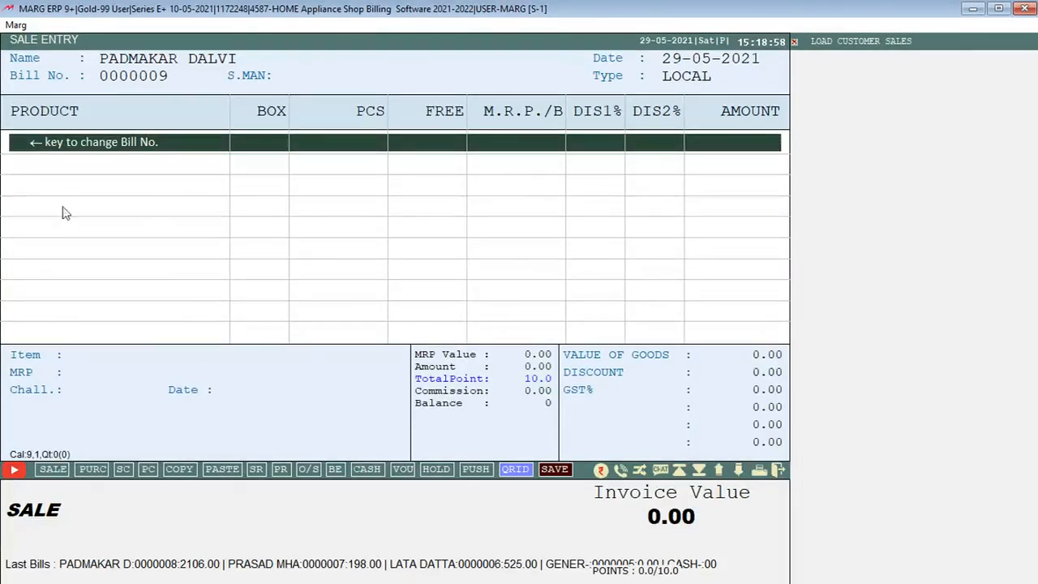
key("Return")
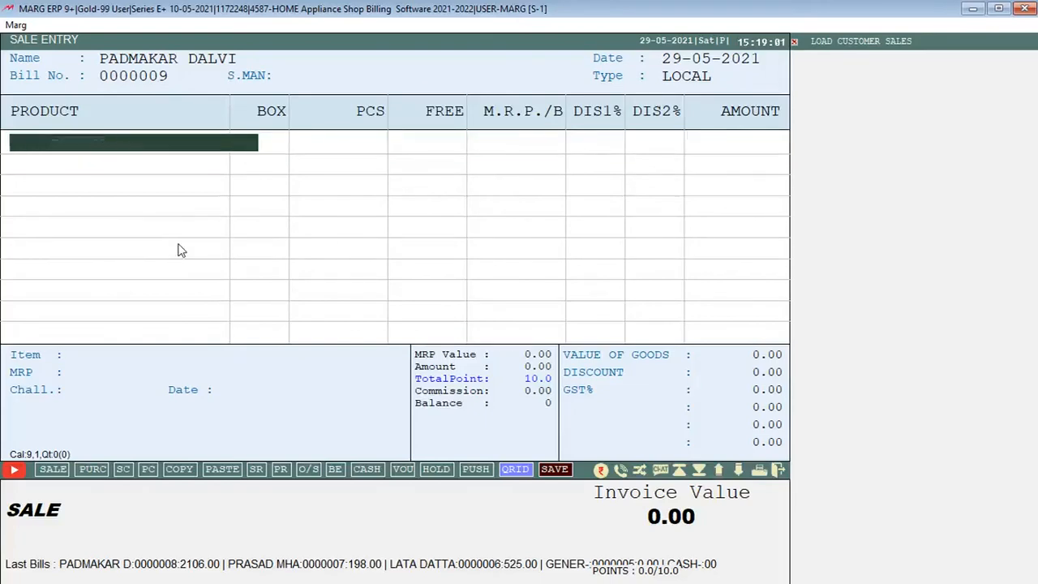
key("Return")
key("Down")
key("Return")
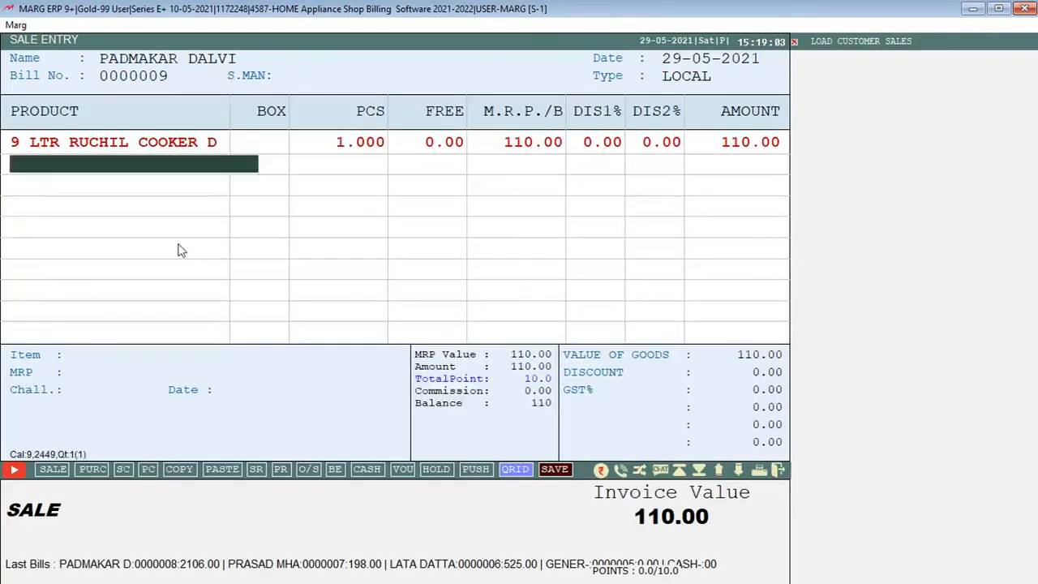
Add one piece each of AARAV FANCY JUG NO 6 and AARAV FANCY JUG NO 7 to the bill
key("Return")
key("Down")
key("Down")
key("Return")
key("Return")
key("Return")
key("Down")
key("Return")
key("Return")
Add one piece each of ABHINANDAN CUP N SAUCER and ACRO PEARL FULL PLATE to the bill
key("Return")
key("Down")
key("Down")
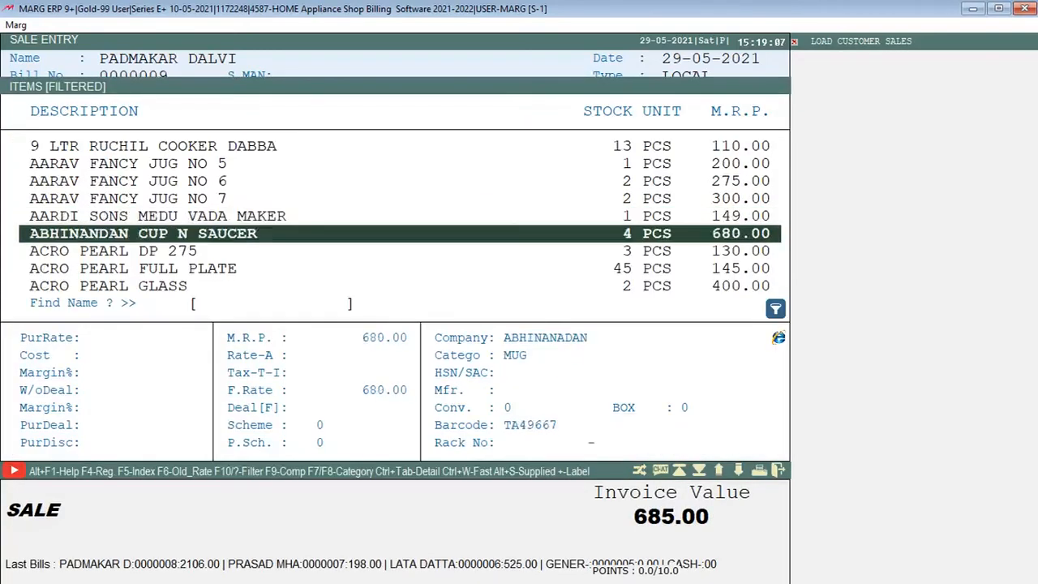
key("Return")
key("Return")
key("Return")
key("Down")
Add one piece of ACRO PEARL GLASS as the last item of the bill
key("Down")
key("Return")
key("Return")
key("Return")
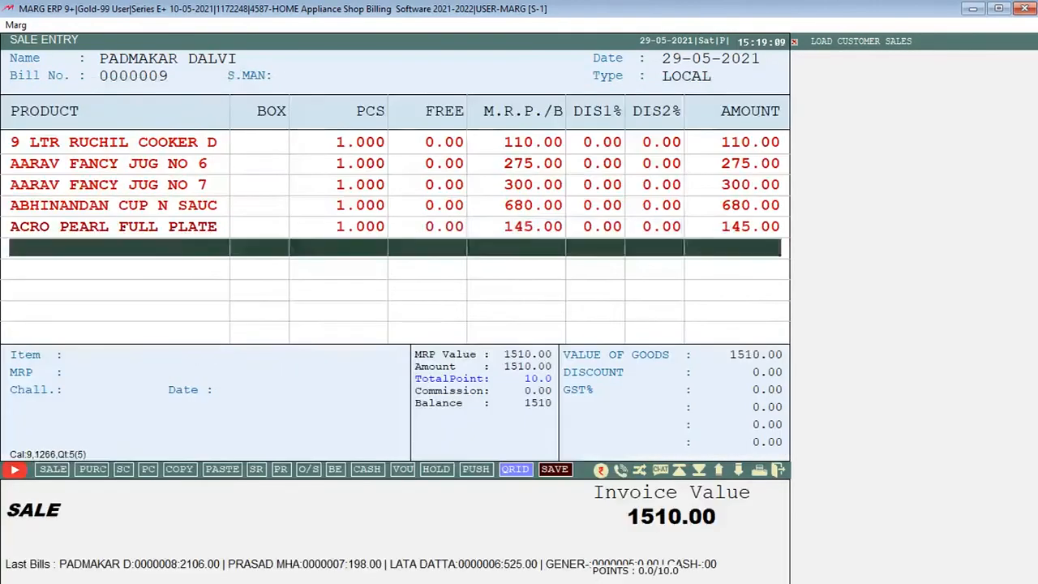
key("Return")
key("Down")
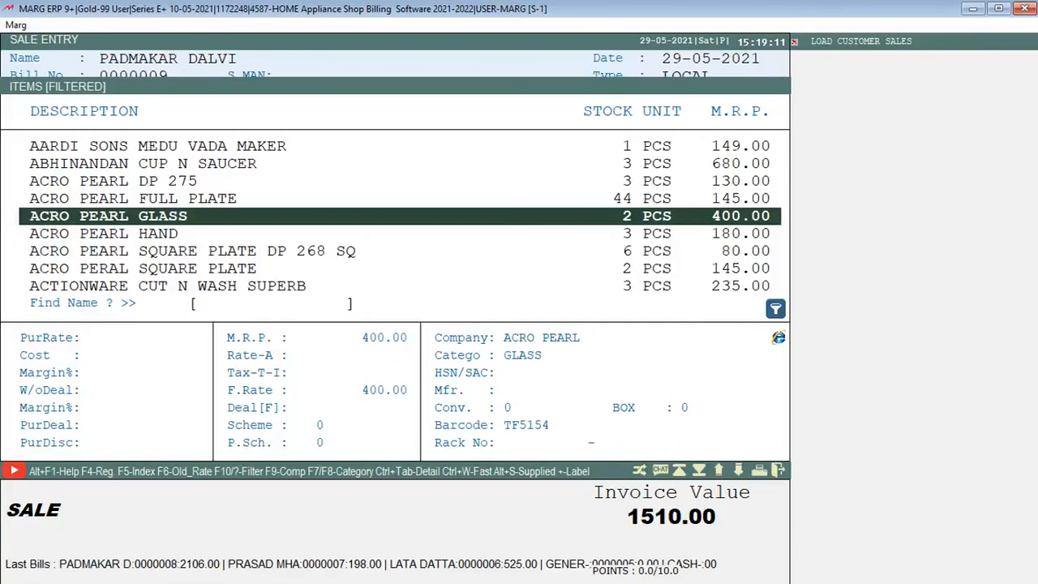
key("Return")
key("Return")
key("Return")
key("Escape")
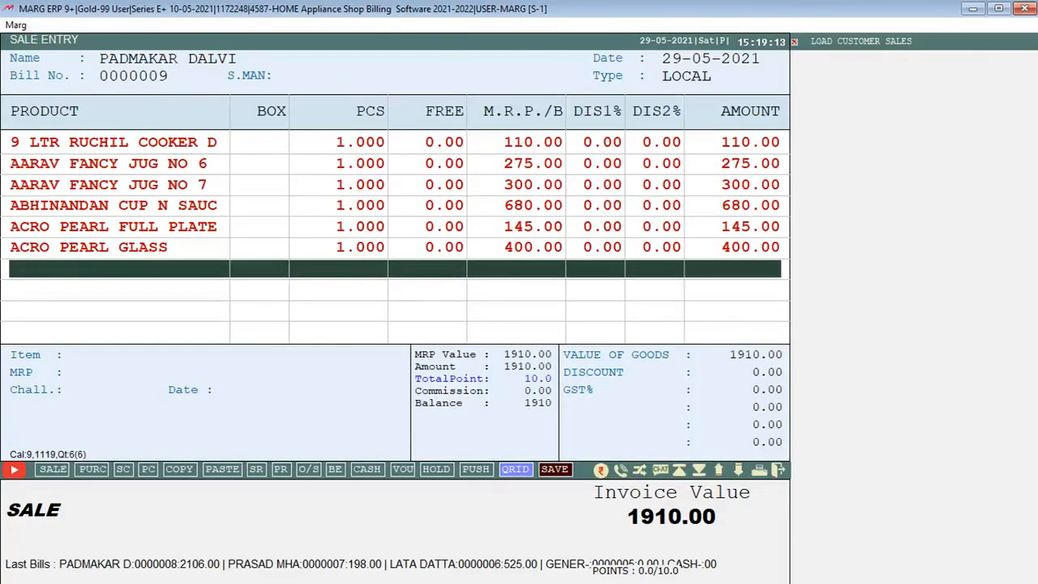
Save the bill with 1910.00 as cash received and return to the main screen
key("Escape")
key("Return")
key("Return")
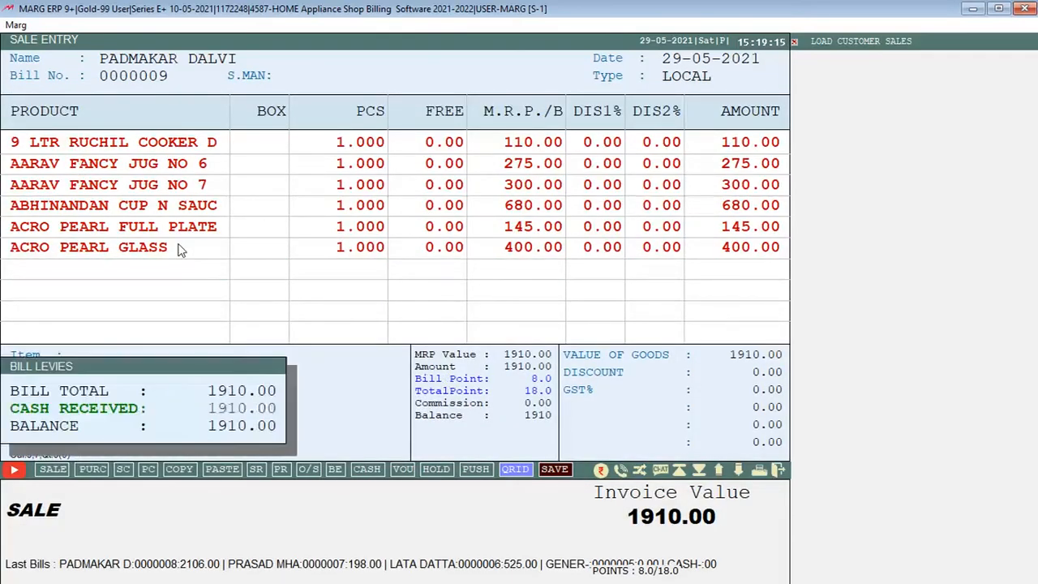
key("Return")
key("Return")
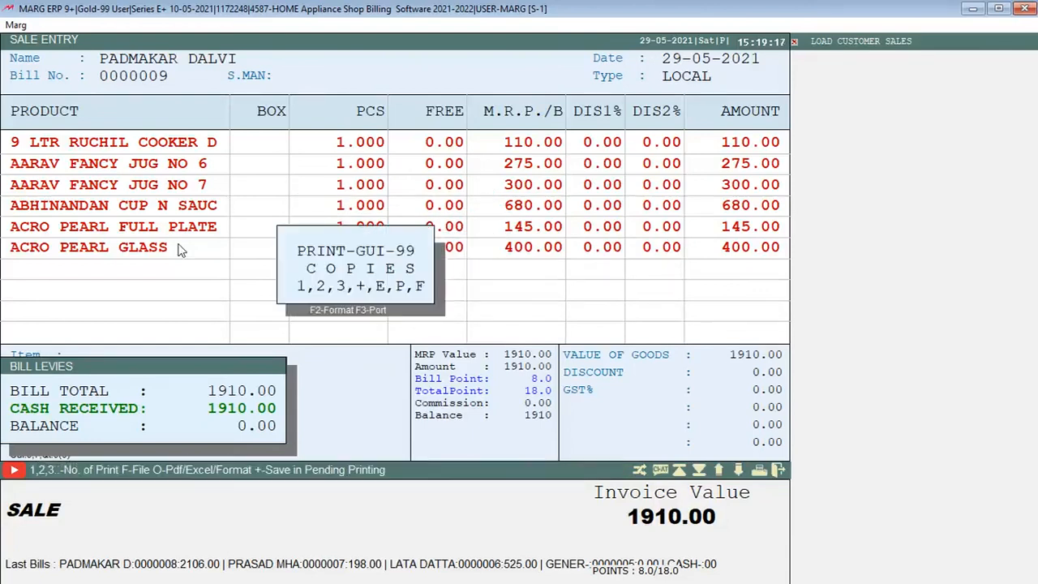
key("Return")
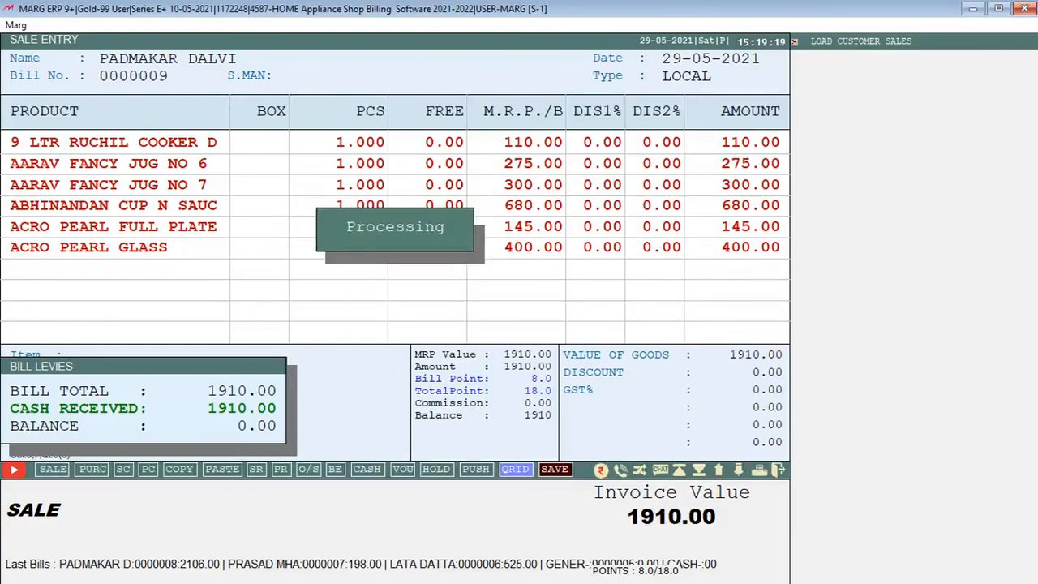
key("Escape")
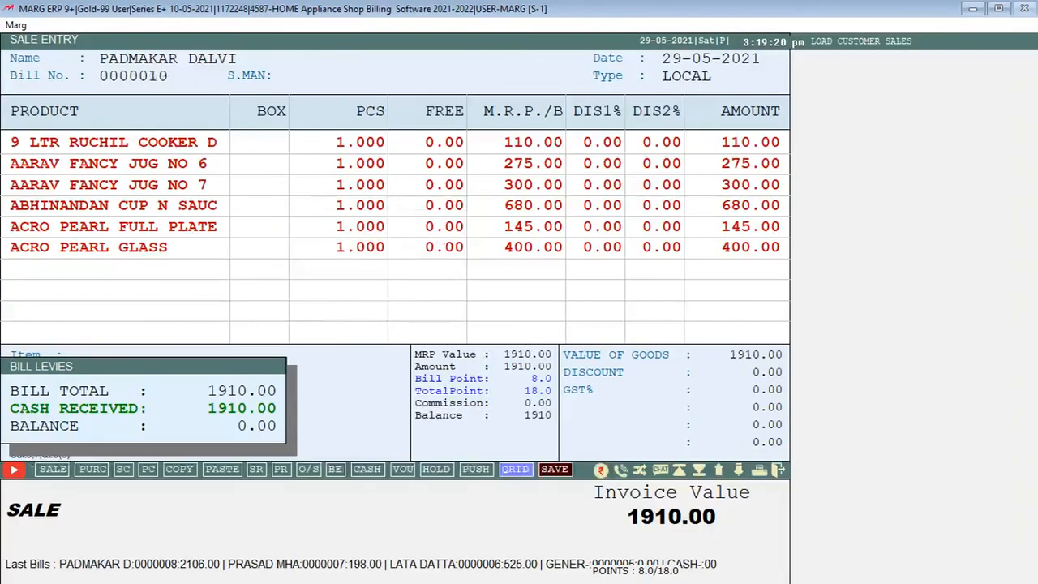
key("Escape")
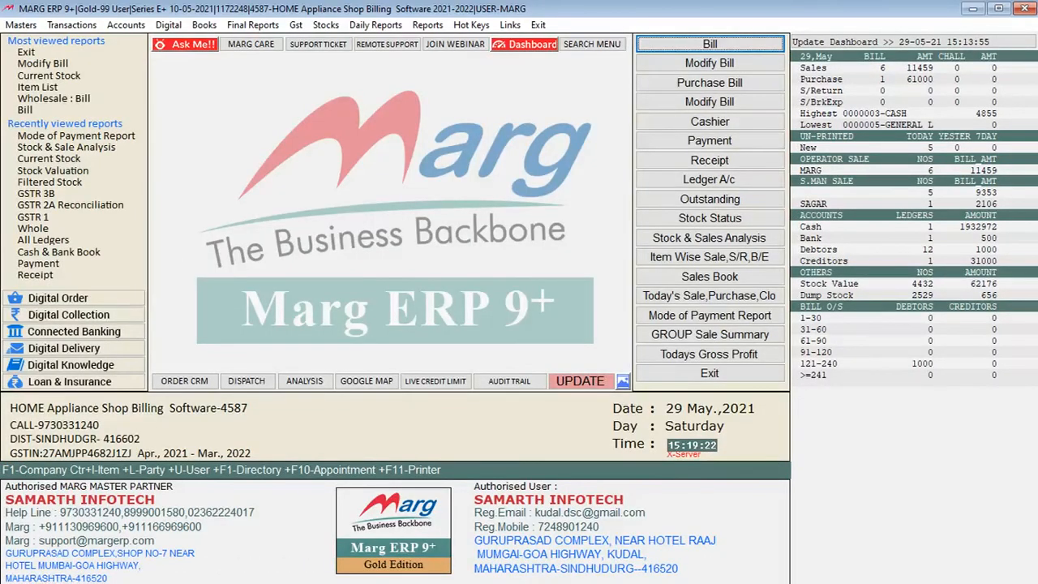